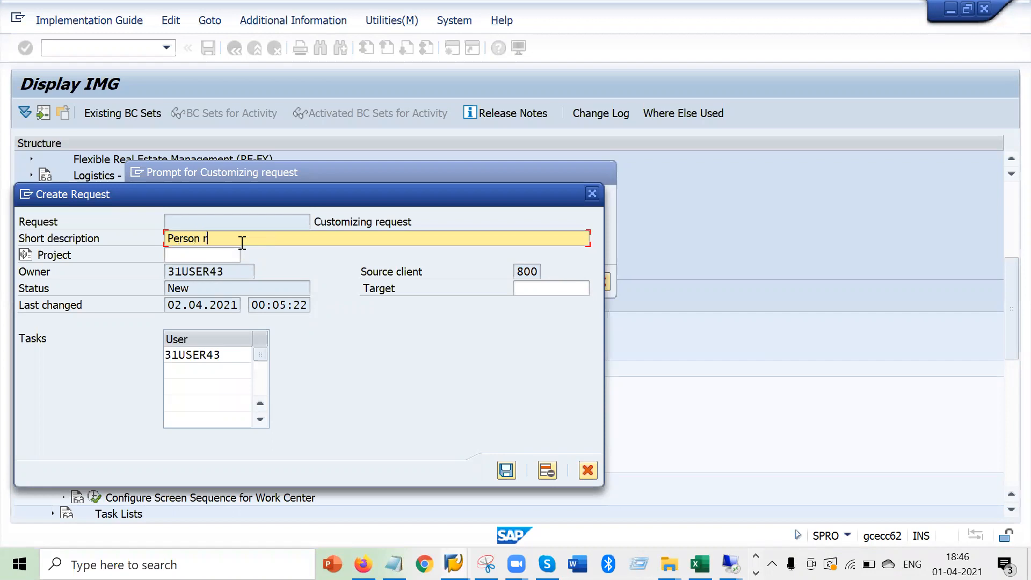
Finish the customizing request's short description with the person's name, create the request, and save the new entries to it
type("Alam")
left_click(504, 469)
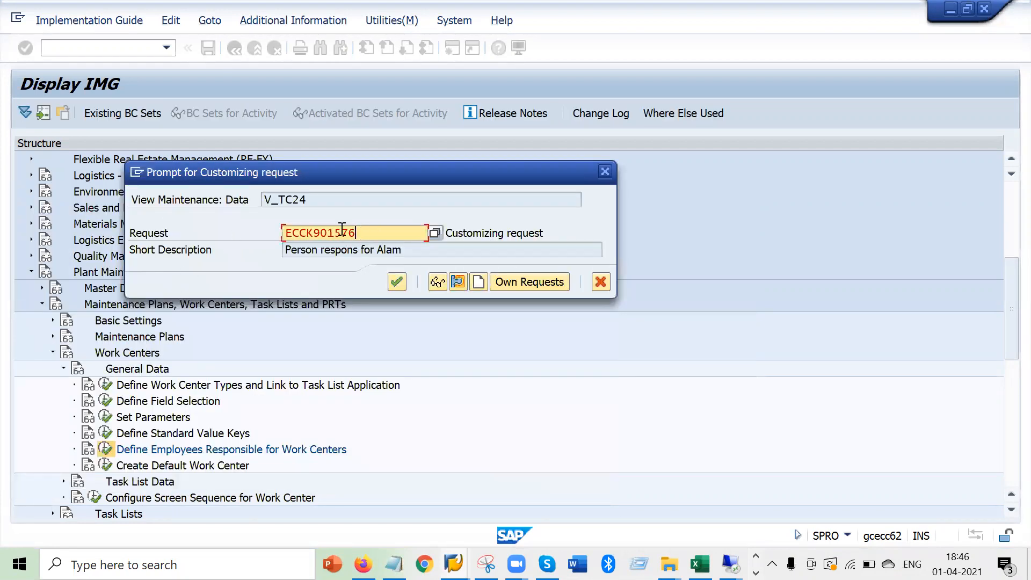
left_click(398, 283)
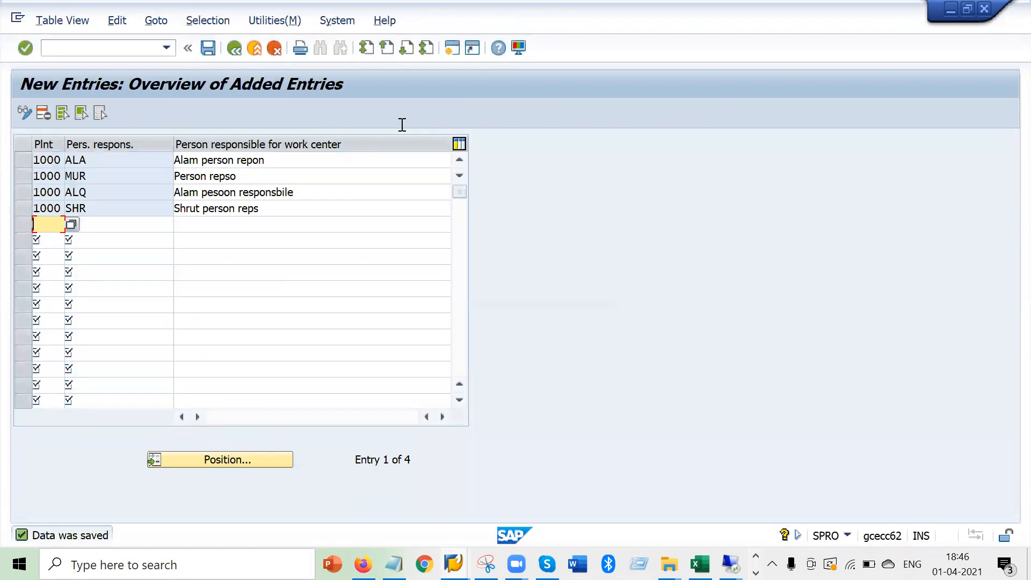
Start transaction IR01 for creating a work center in a new session
left_click(452, 48)
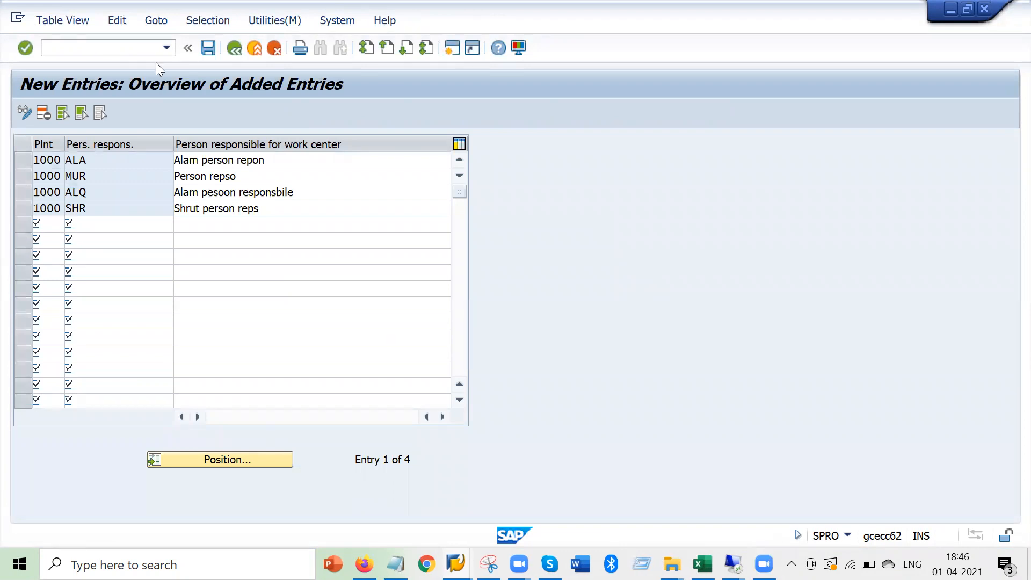
type("ir0")
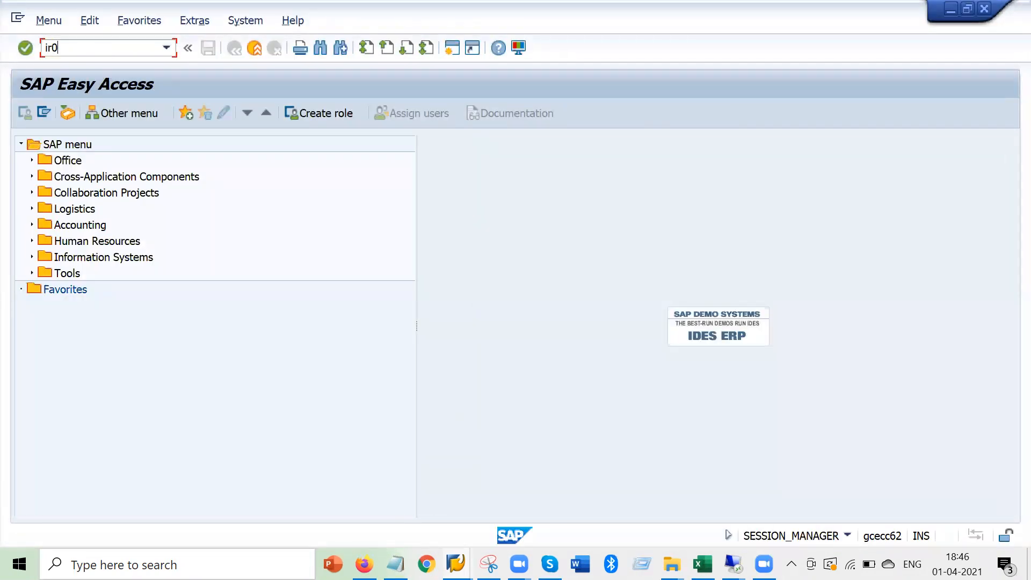
type("1")
key("Return")
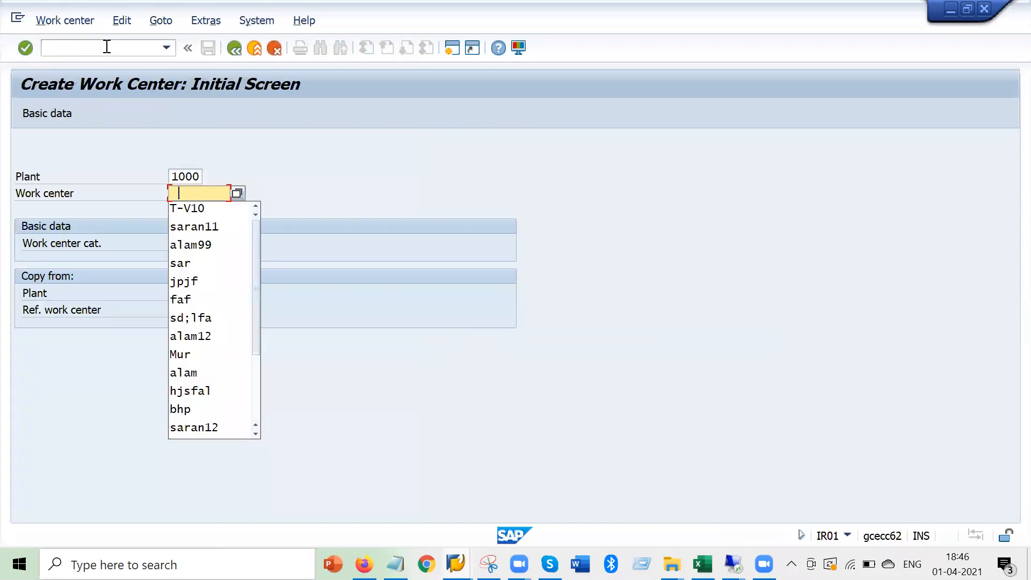
Start work center adsan in plant 1000 with category 0005 and enter the mechanical work description that includes a person's name
type("adsan")
key("Return")
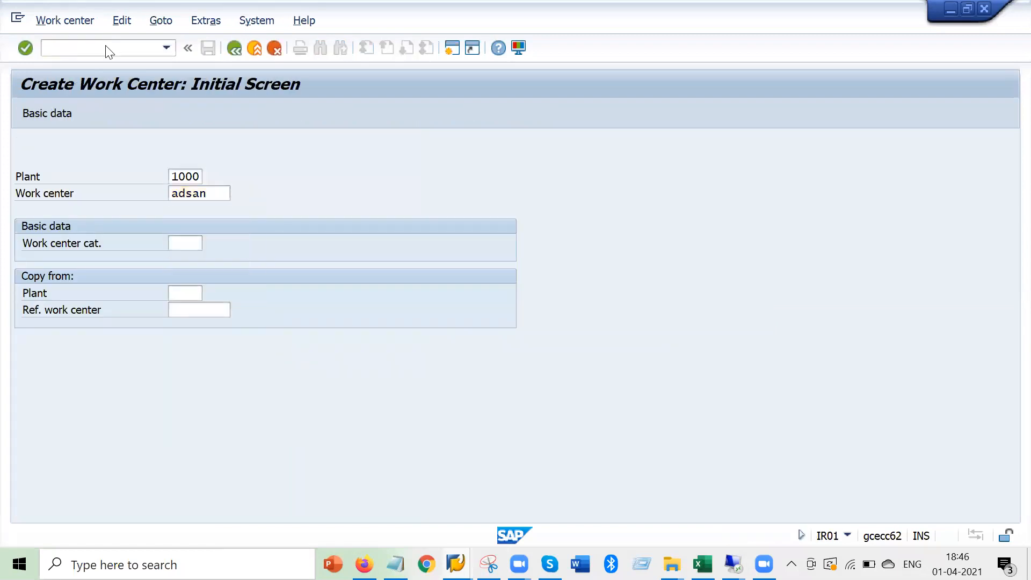
key("Tab")
key("space")
key("Down")
key("Return")
key("Return")
key("space")
key("Down")
key("Return")
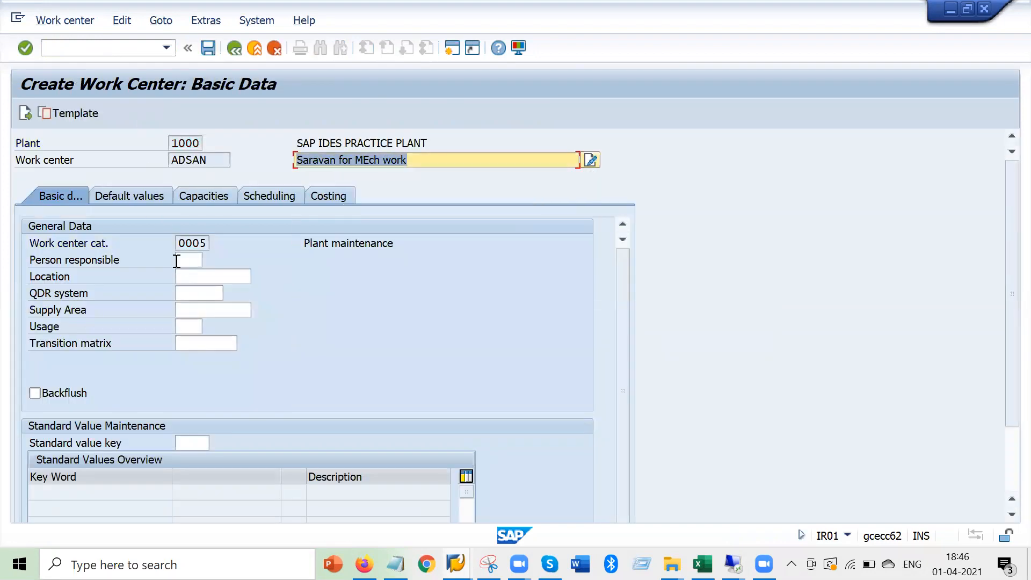
Look up the persons responsible for plant 1000 and assign ALQ to the work center
left_click(181, 260)
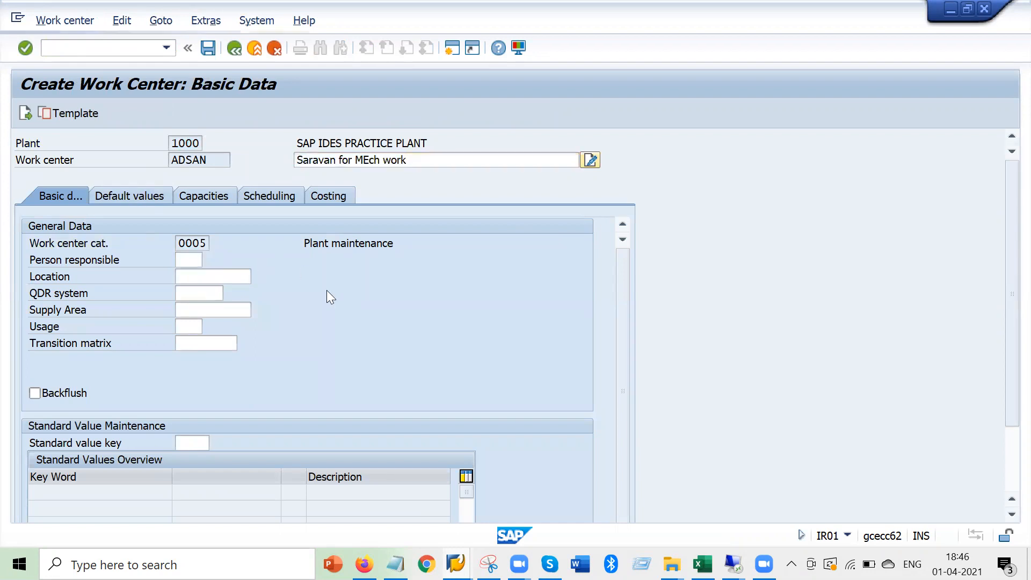
key("F4")
scroll(296, 339, "down", 14)
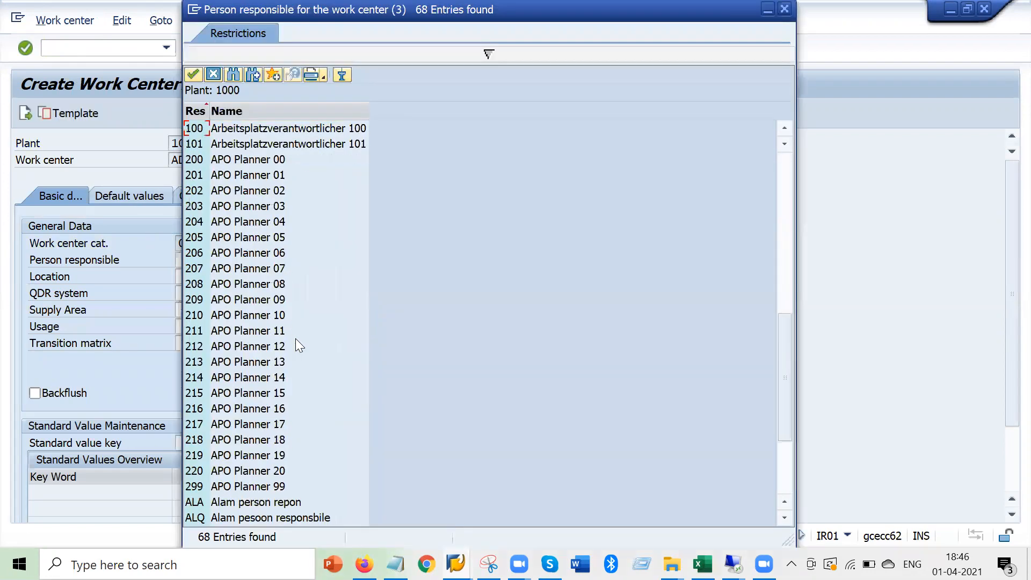
left_click(248, 353)
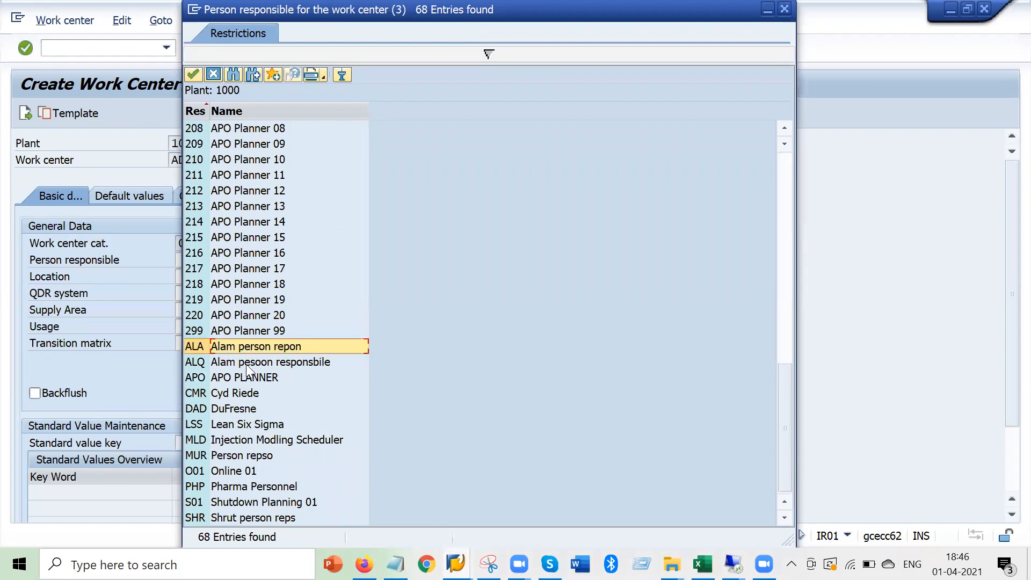
left_click(257, 368)
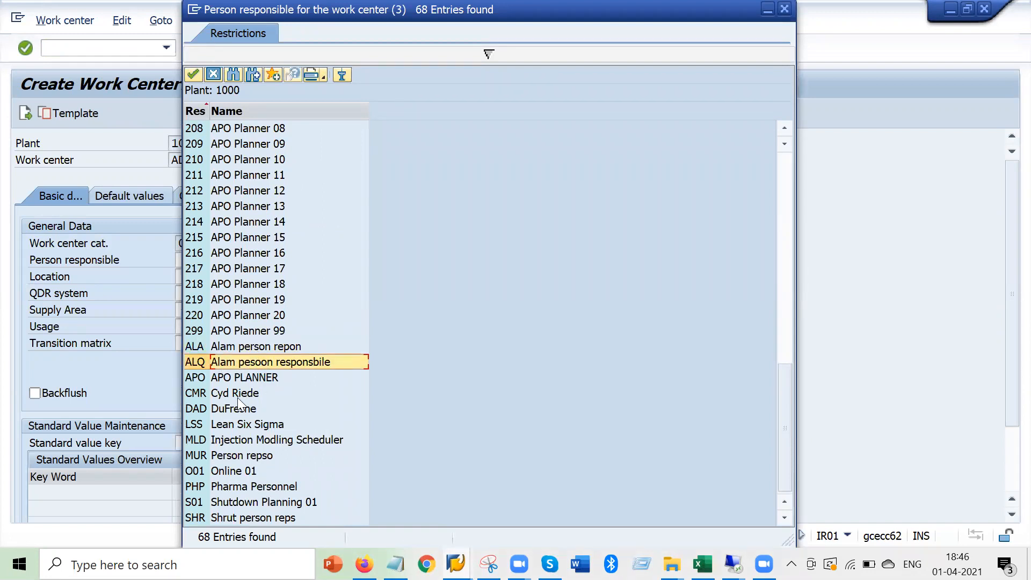
left_click(237, 461)
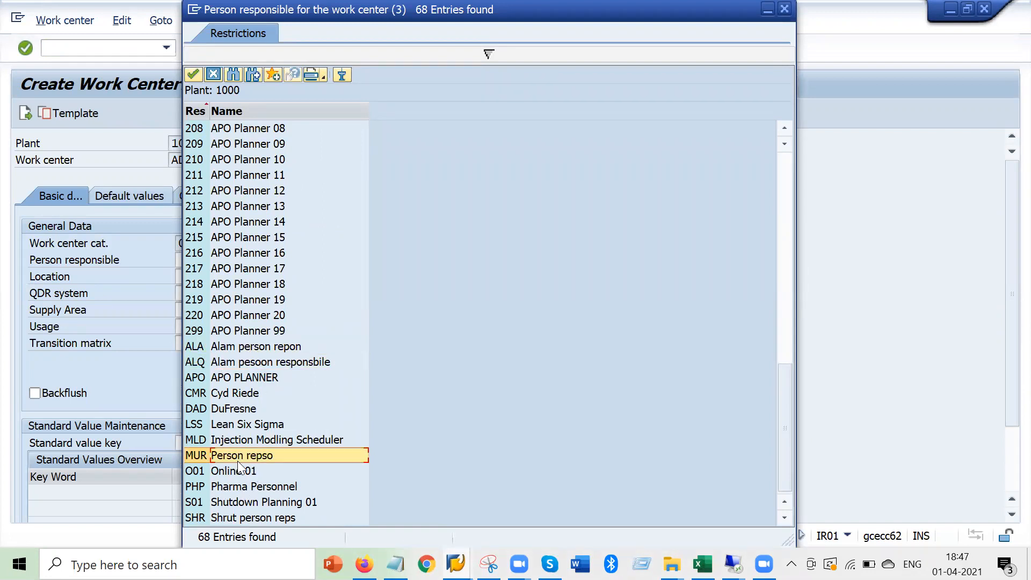
left_click(248, 520)
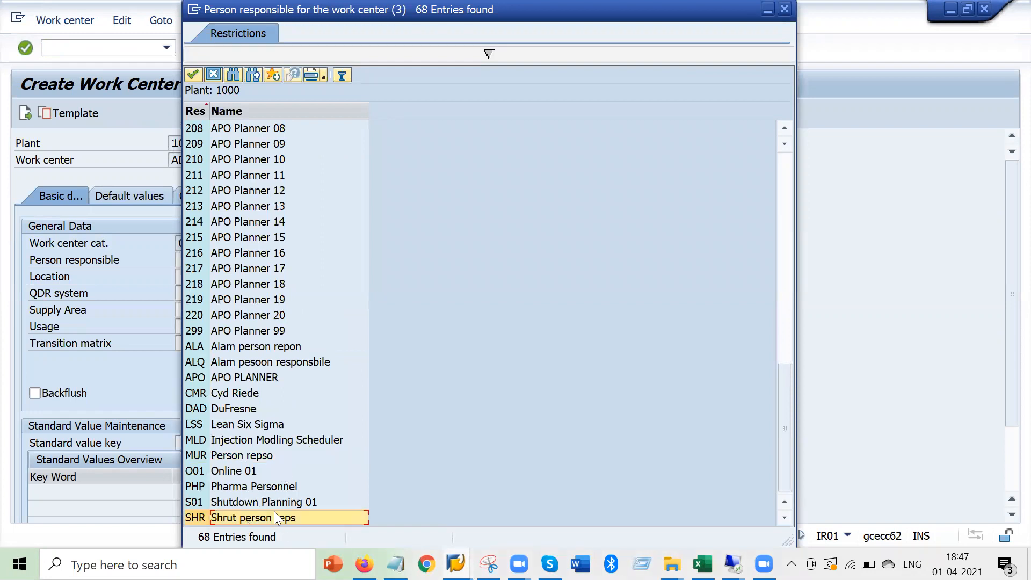
double_click(264, 362)
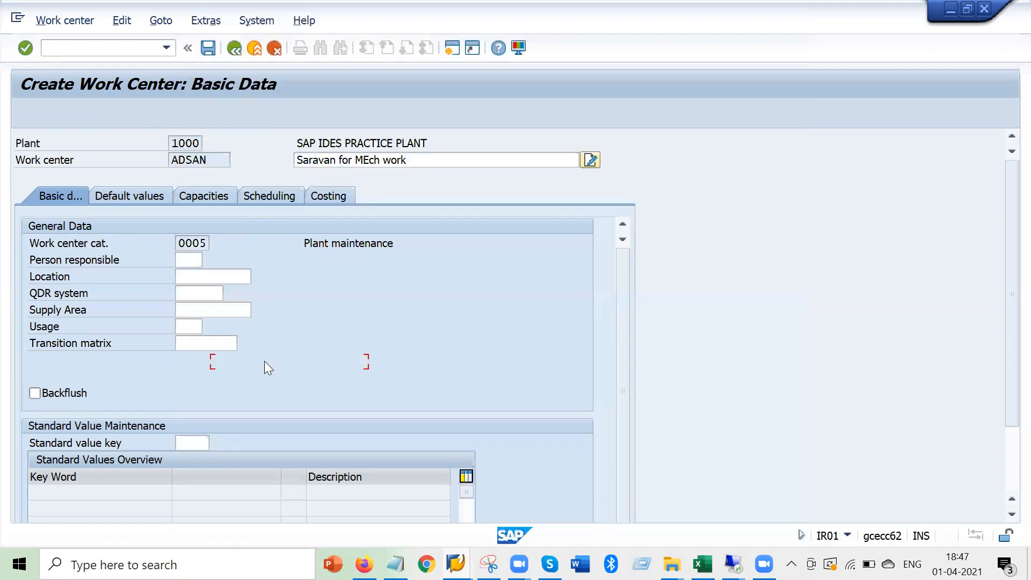
Review the Person responsible field and save work center ADSAN
left_click(177, 258)
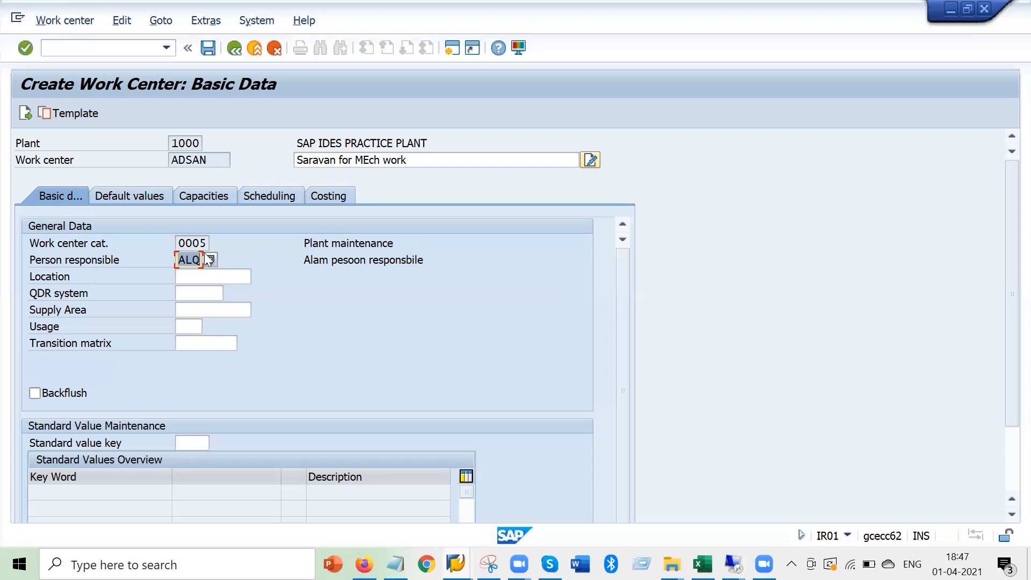
left_click(185, 260)
left_click(68, 261)
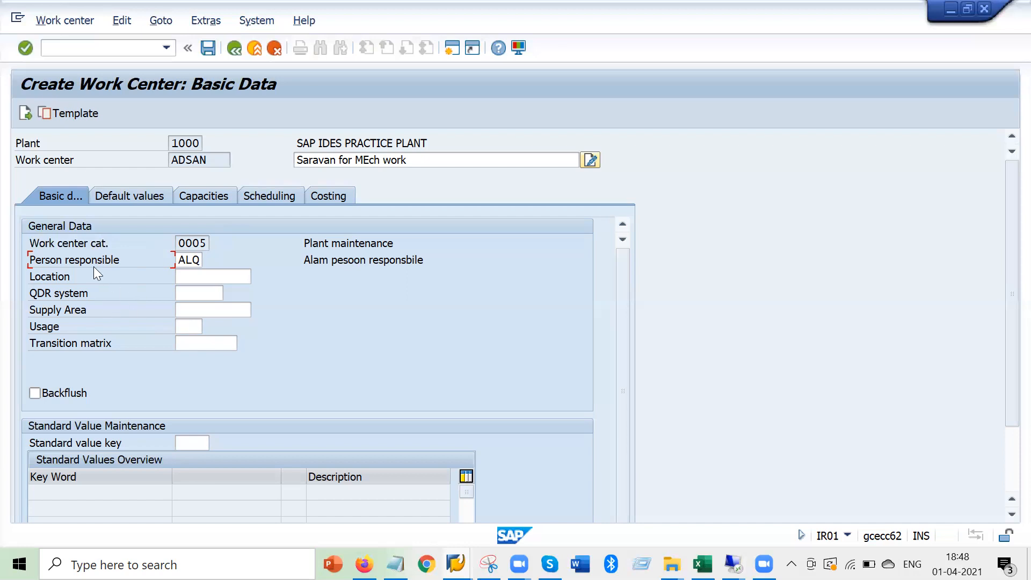
left_click(209, 48)
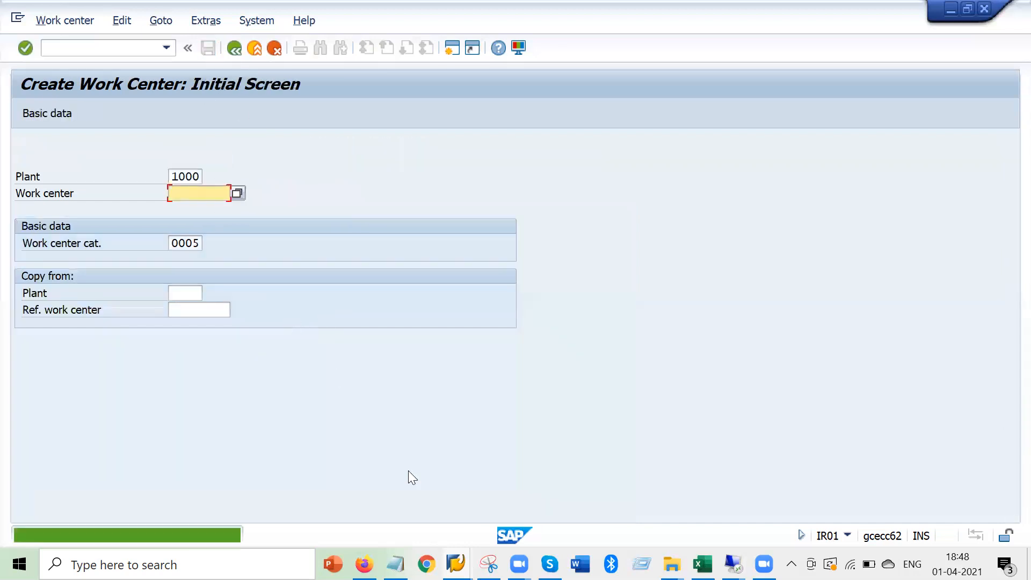
Switch back to the customizing session, return to the IMG structure, and execute the Create Default Work Center activity
left_click(456, 564)
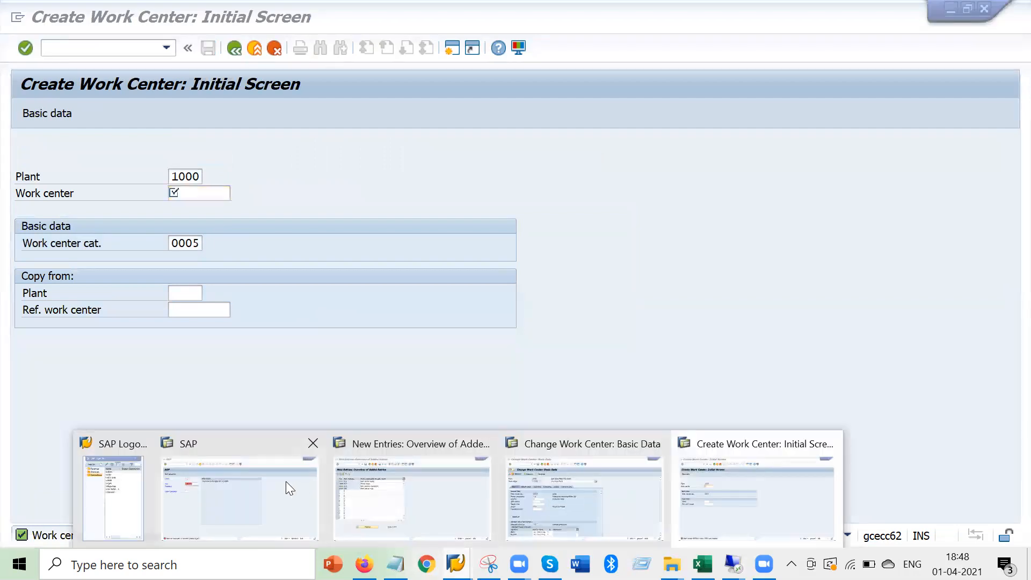
left_click(411, 489)
left_click(234, 47)
left_click(235, 48)
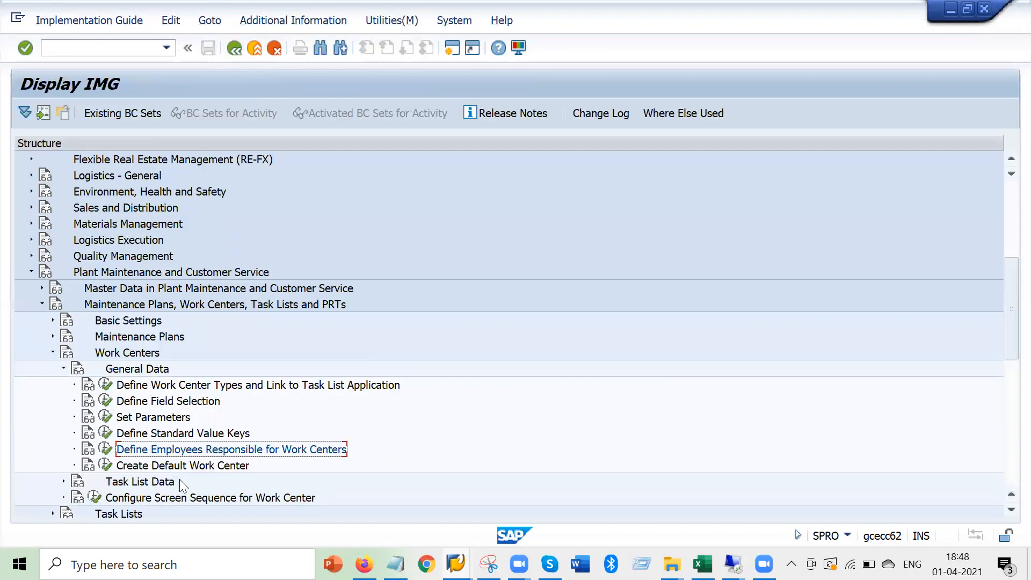
scroll(322, 333, "down", 1)
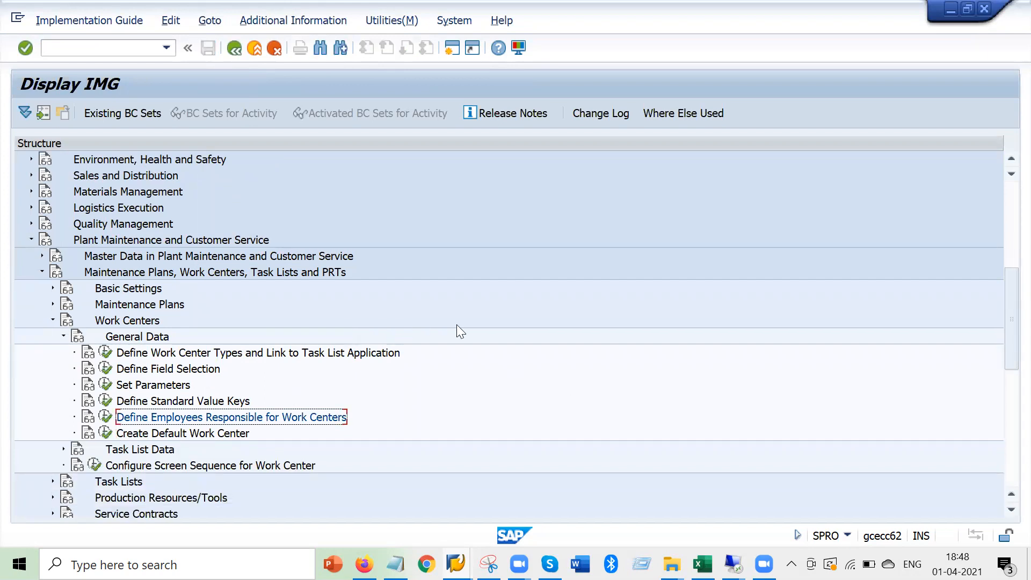
left_click(233, 356)
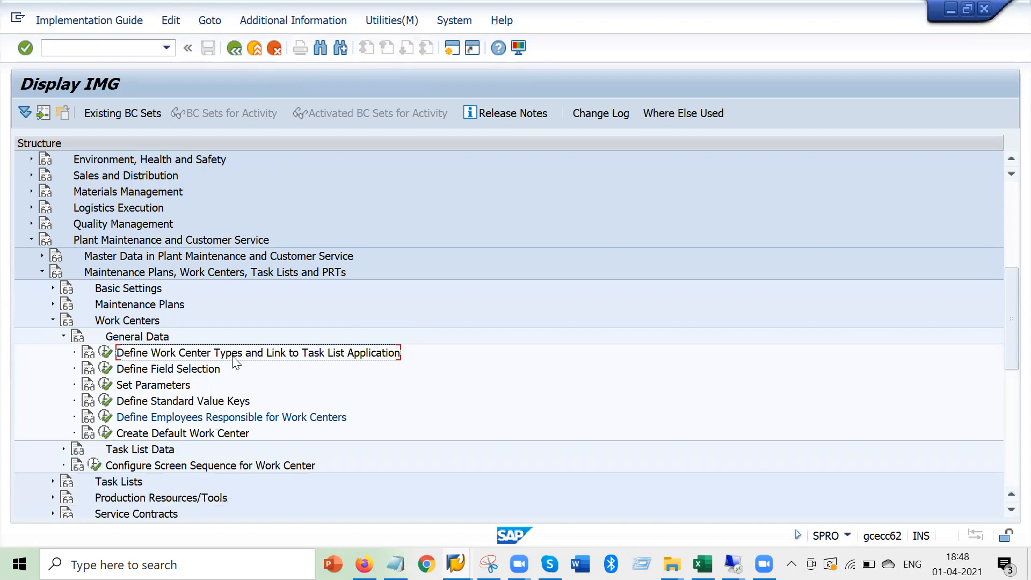
left_click(136, 434)
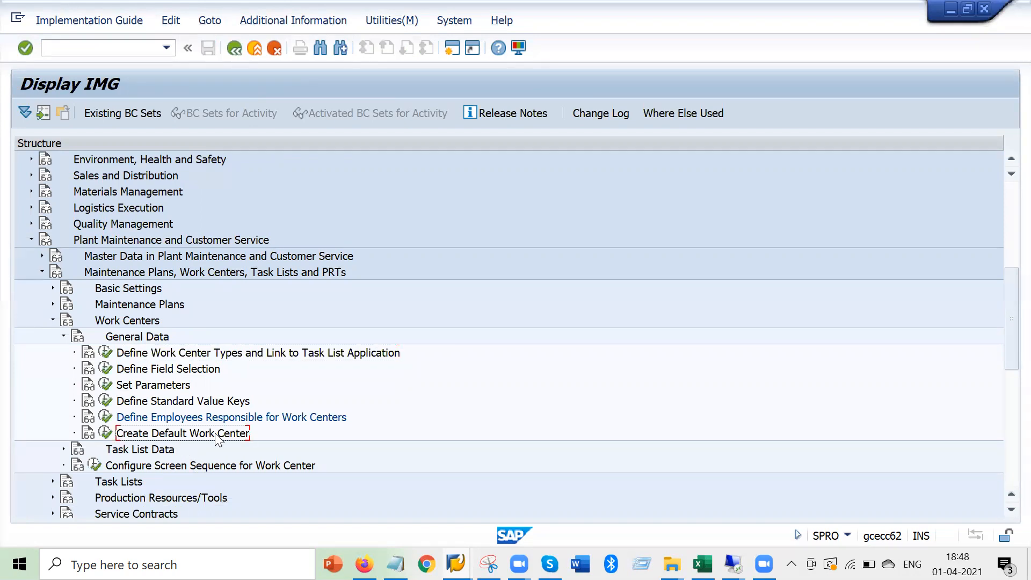
left_click(106, 433)
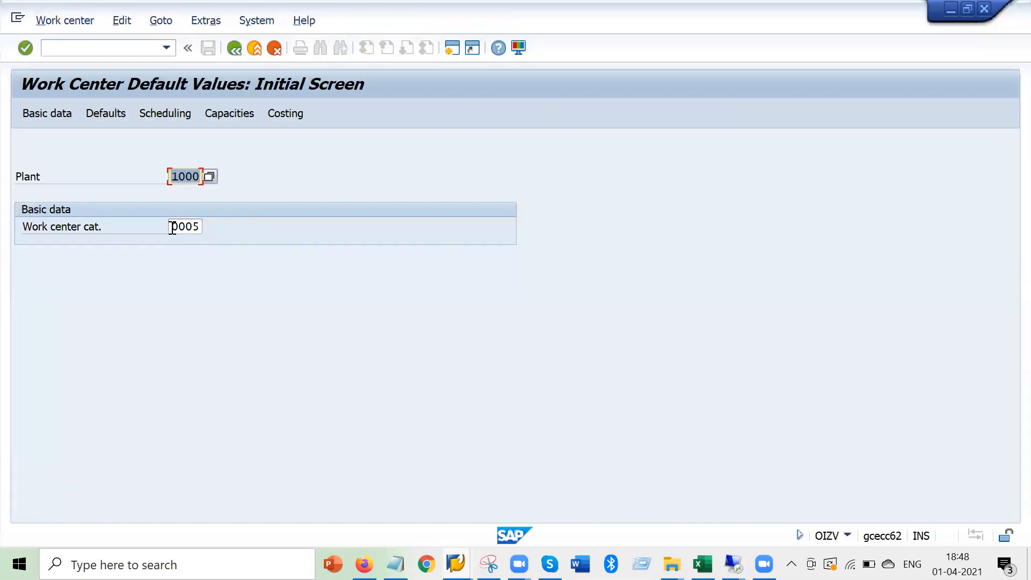
Set ALQ as the default person responsible for plant 1000, work center category 0005, and save the default work center
left_click_drag(168, 226, 219, 227)
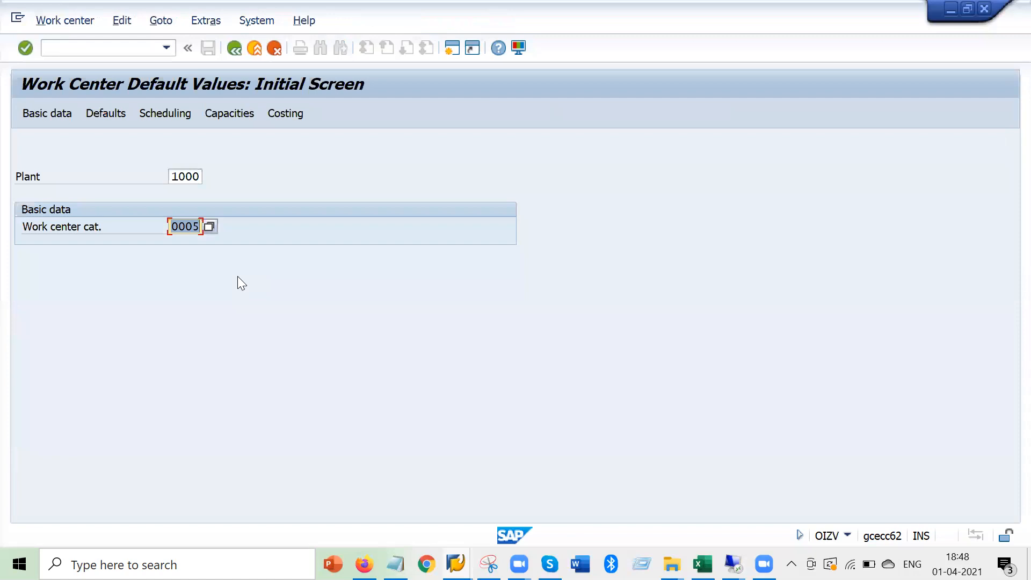
key("Return")
left_click(382, 174)
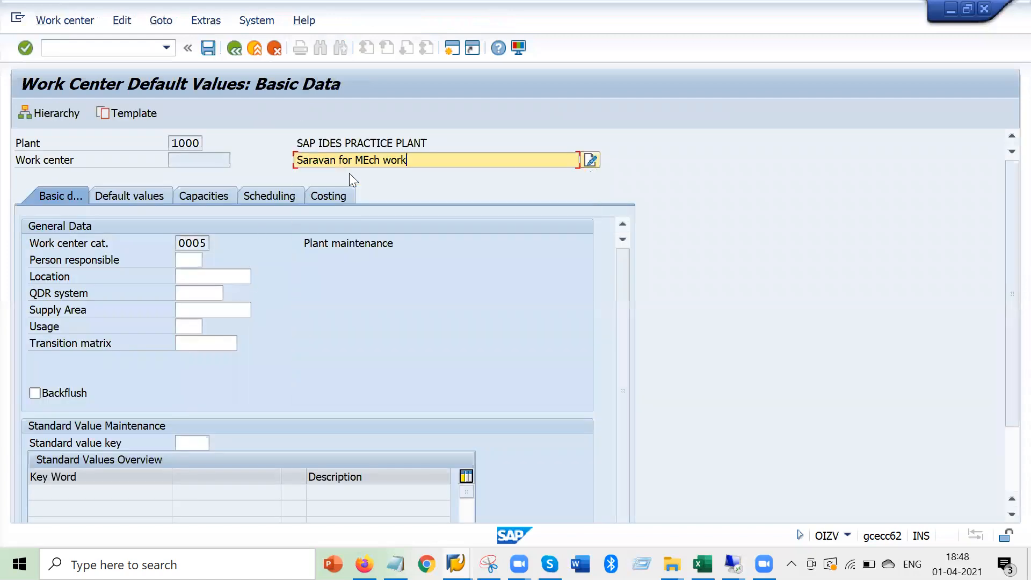
left_click(185, 260)
left_click(193, 277)
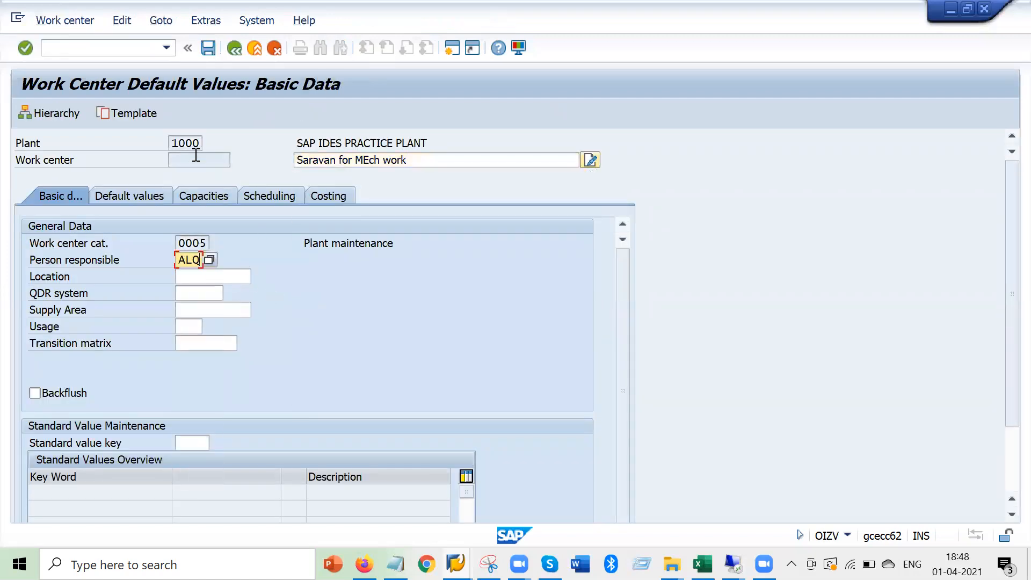
left_click(208, 49)
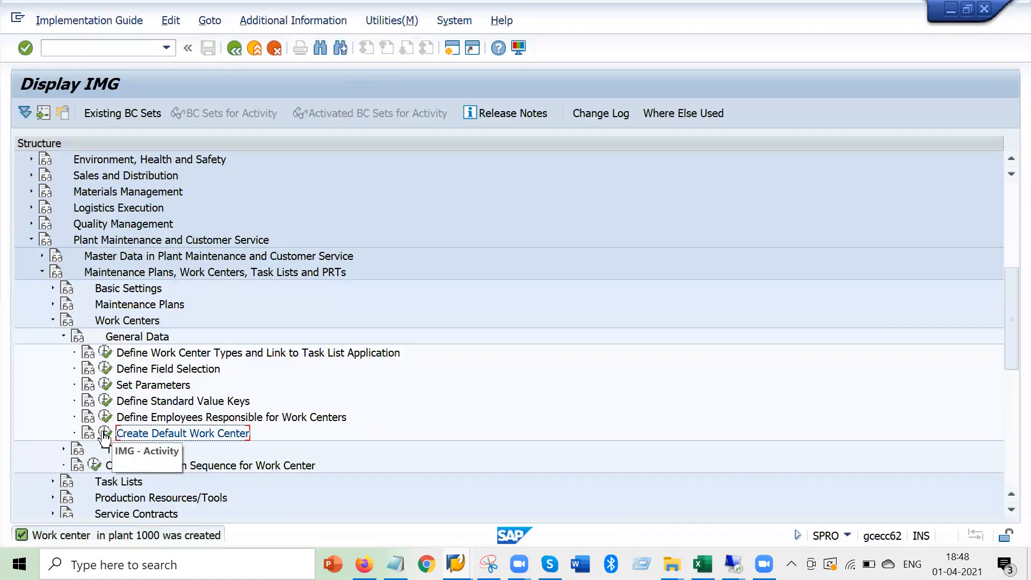
Reopen the default work center for plant 1000, category 0005, and capture its basic data with the Snipping Tool
left_click(108, 433)
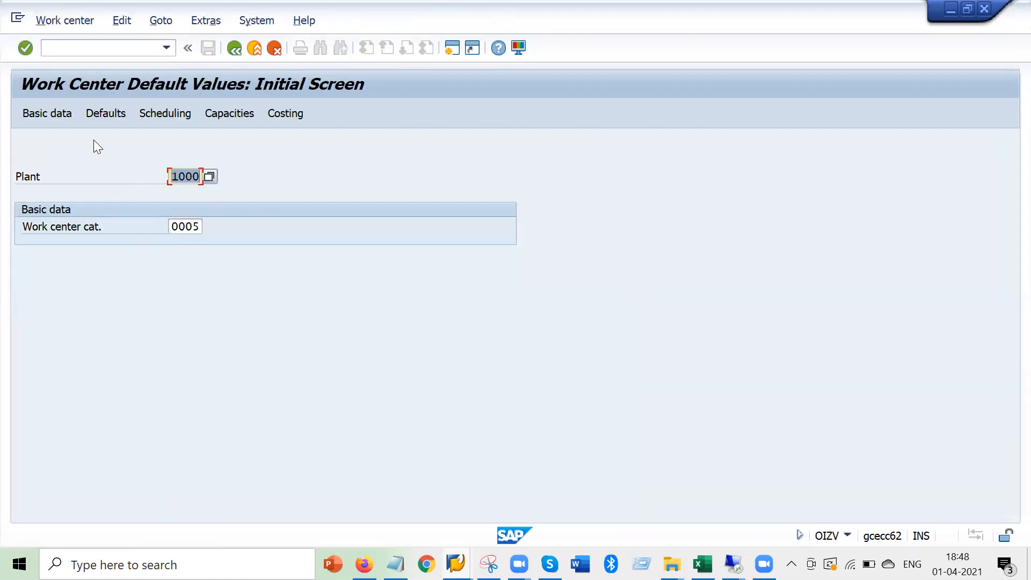
key("Return")
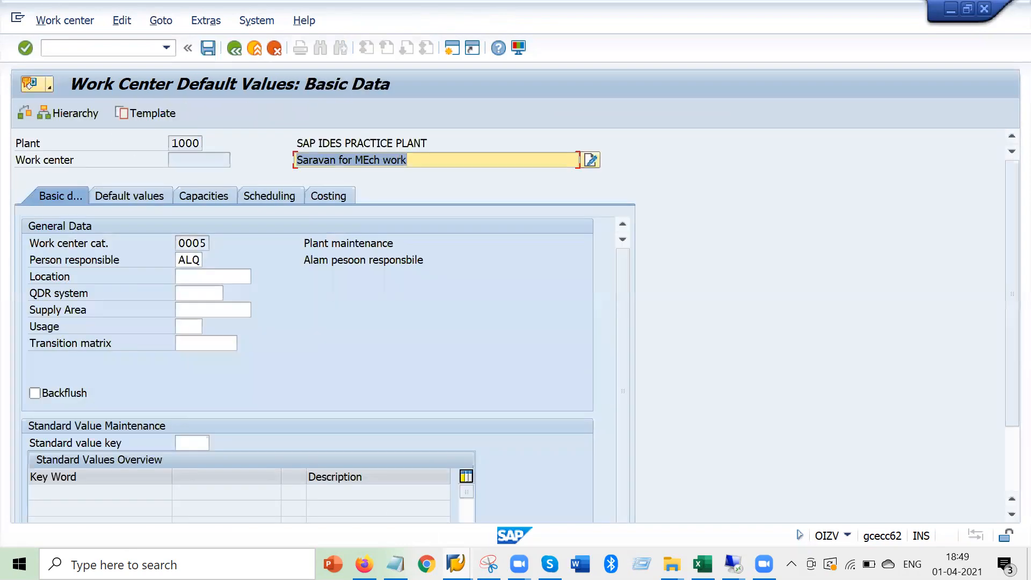
left_click(489, 564)
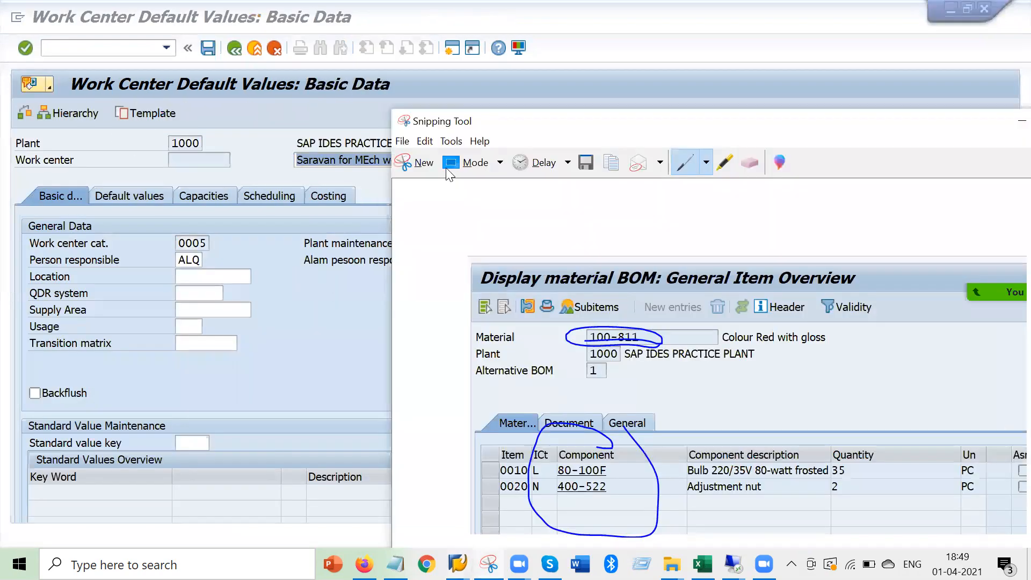
key("ctrl+n")
left_click_drag(6, 19, 683, 414)
left_click(922, 289)
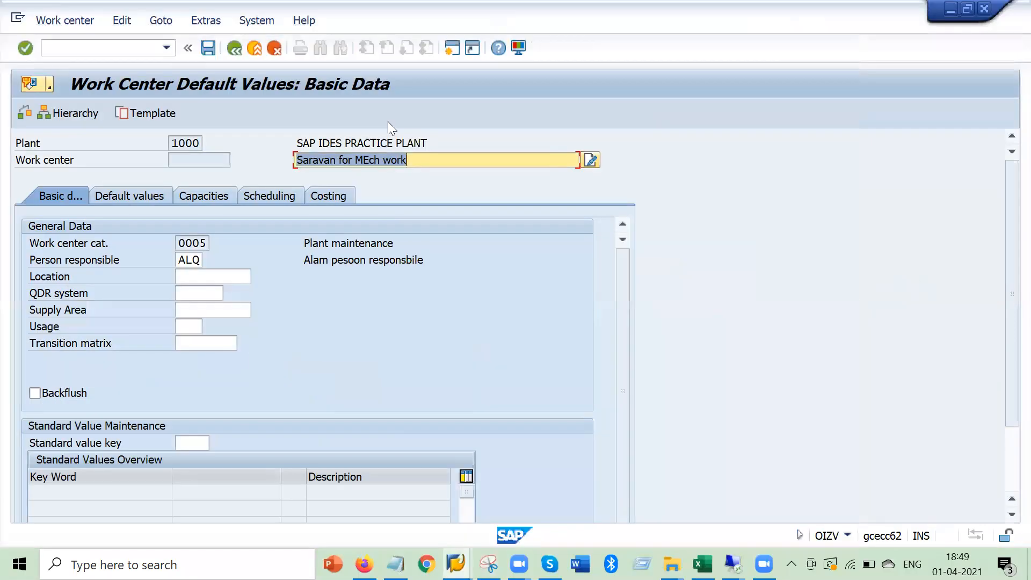
Start a new work center sdfsa in plant 1000 with transaction IR01 and check its Person responsible field
left_click(117, 47)
type("/nIR01")
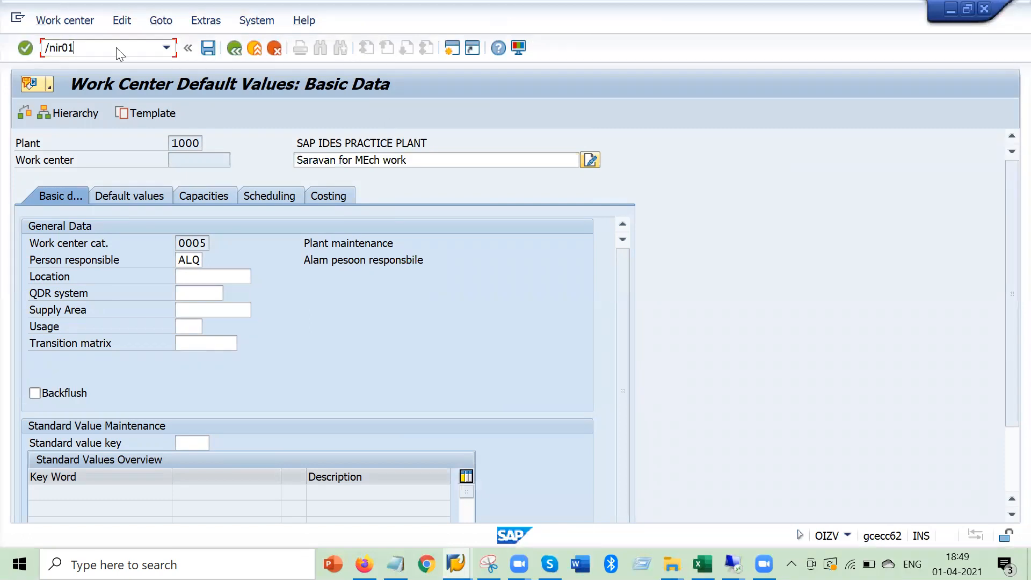
key("Return")
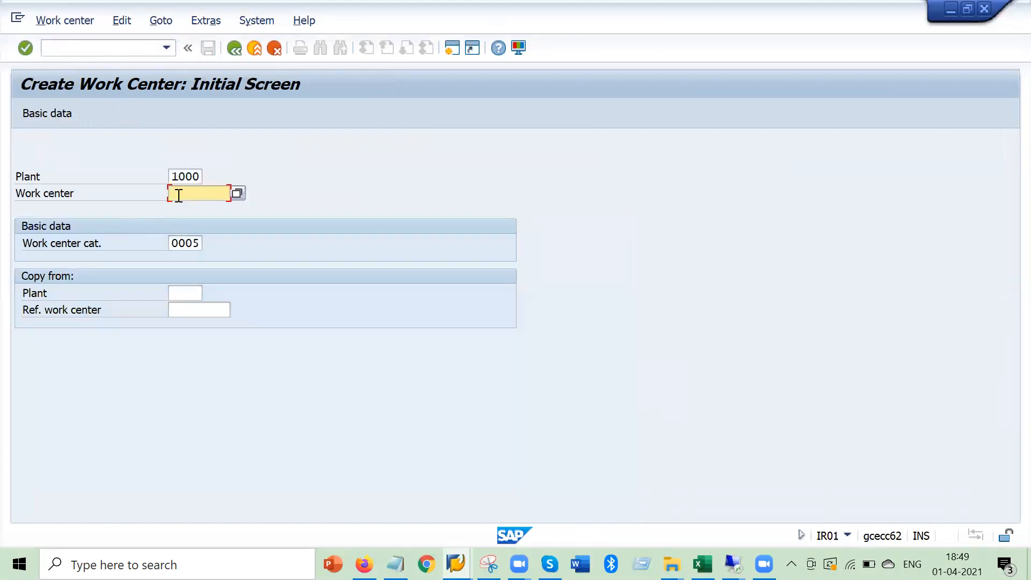
type("sdfsa")
key("Return")
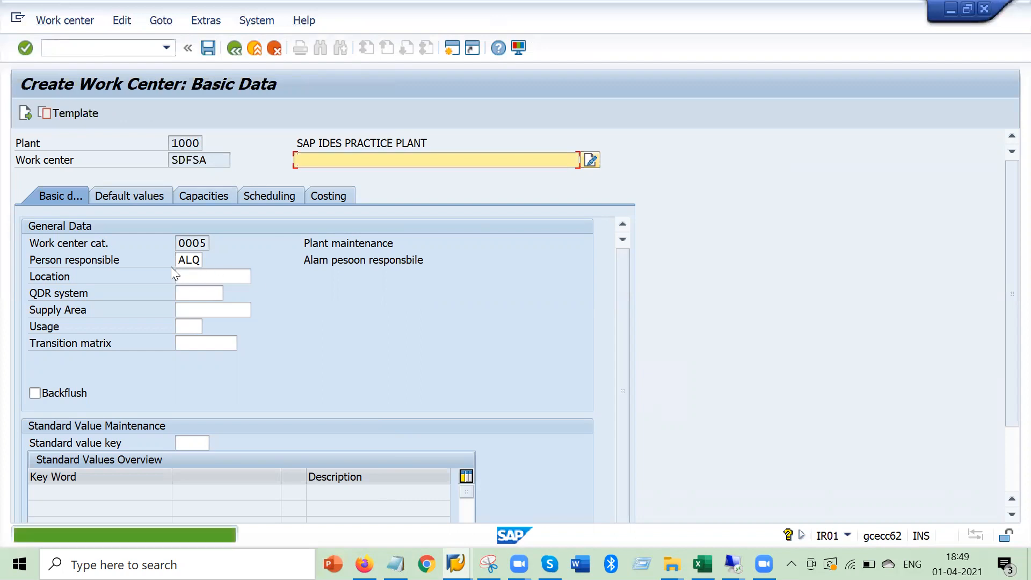
left_click(177, 260)
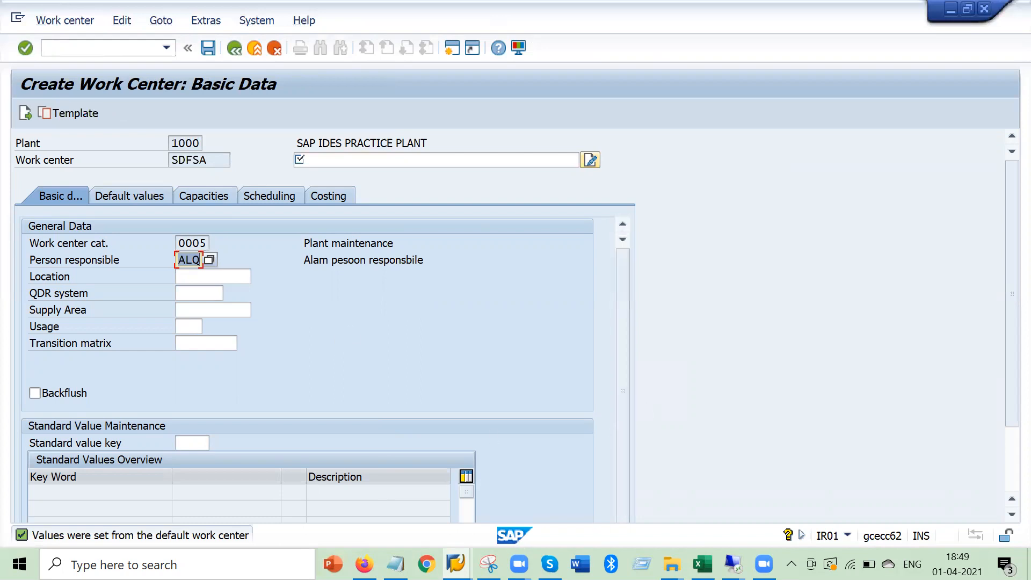
Clear the Person responsible of new work center SDFSA and discard the unsaved work center
left_click(457, 564)
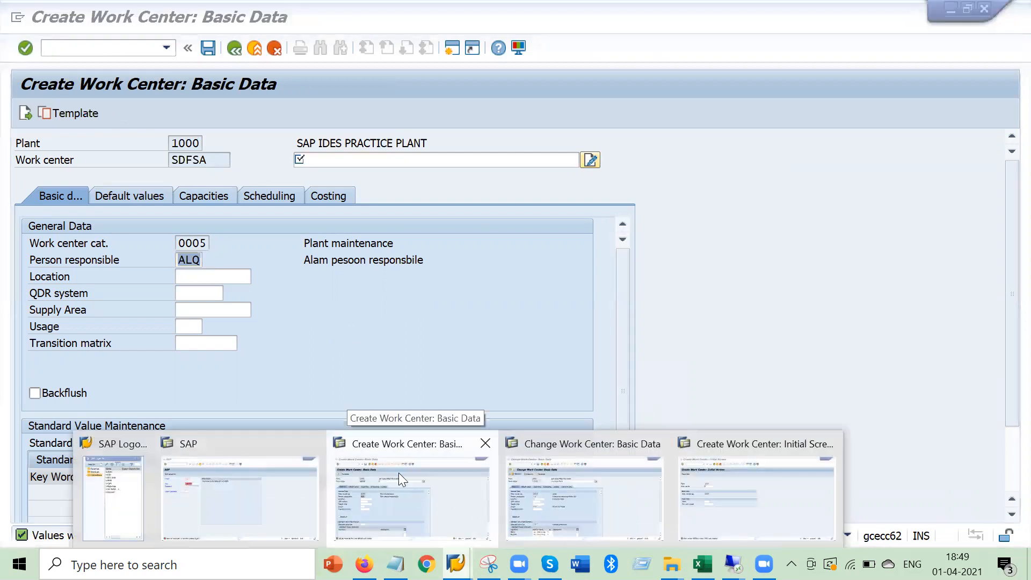
left_click(397, 489)
key("Delete")
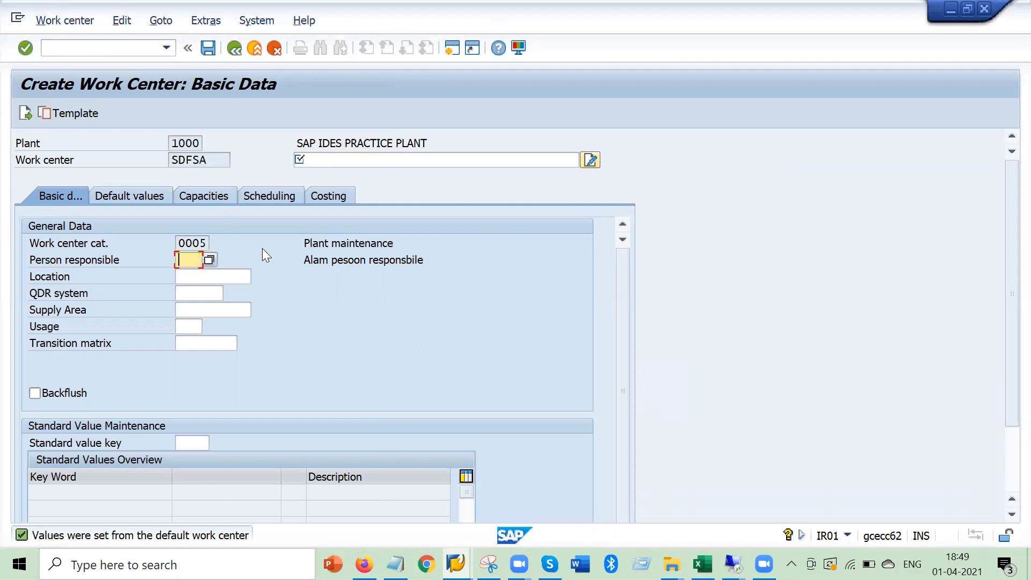
key("Return")
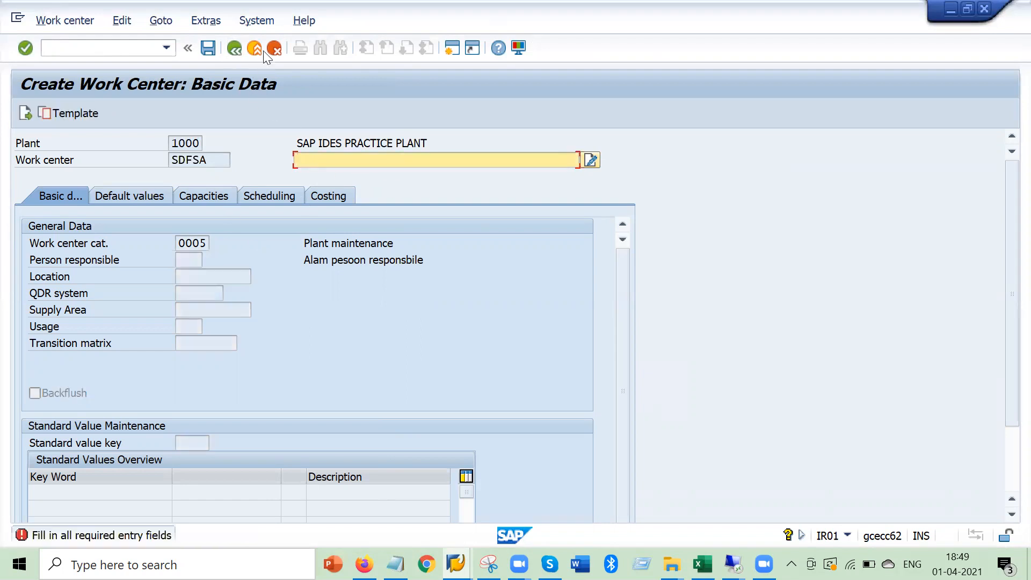
left_click(275, 48)
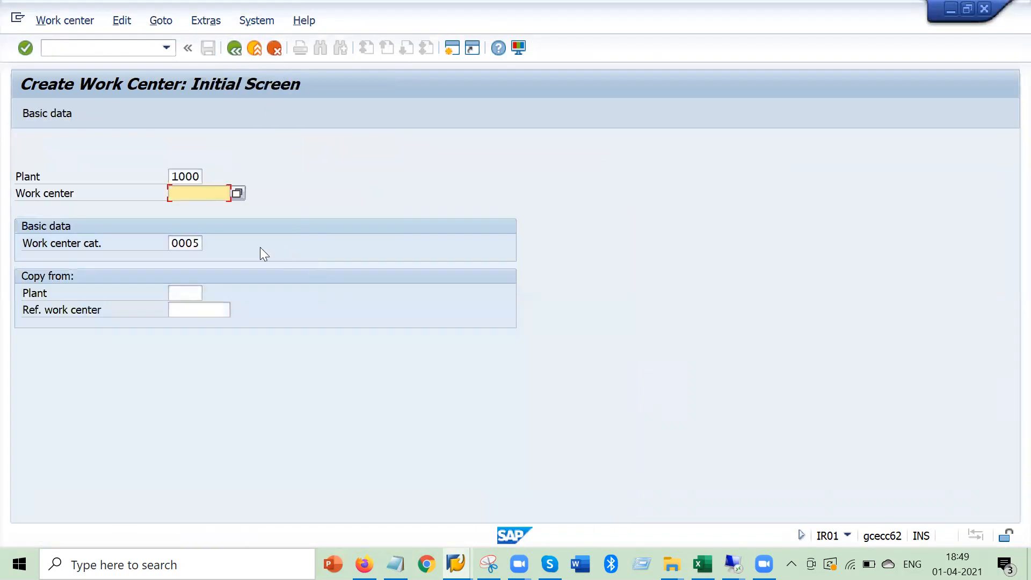
Leave the work center creation and start the customizing transaction SPRO
left_click(234, 47)
type("spro")
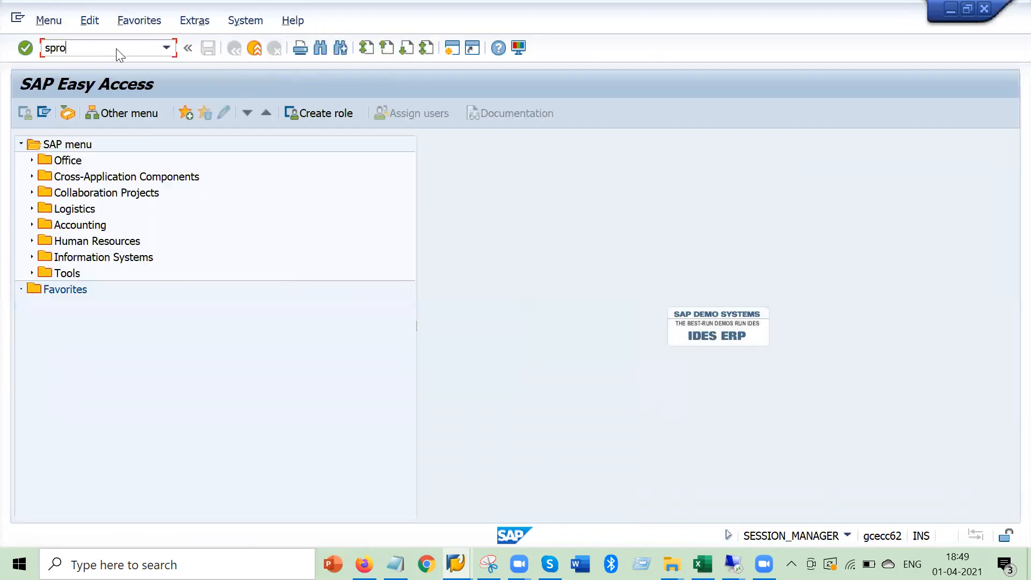
key("Return")
key("alt+Tab")
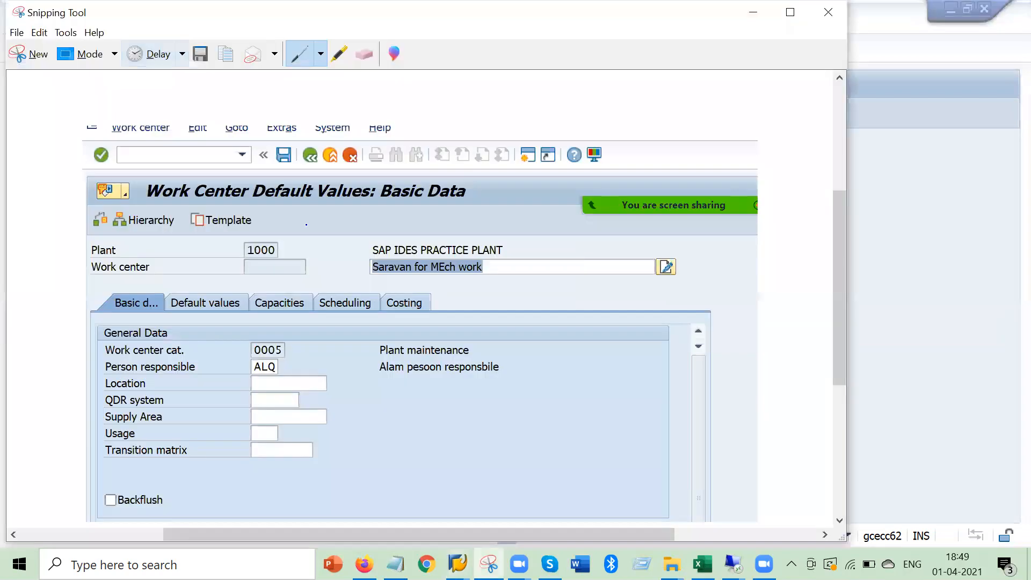
key("alt+Tab")
key("alt+Tab")
key("alt+Tab")
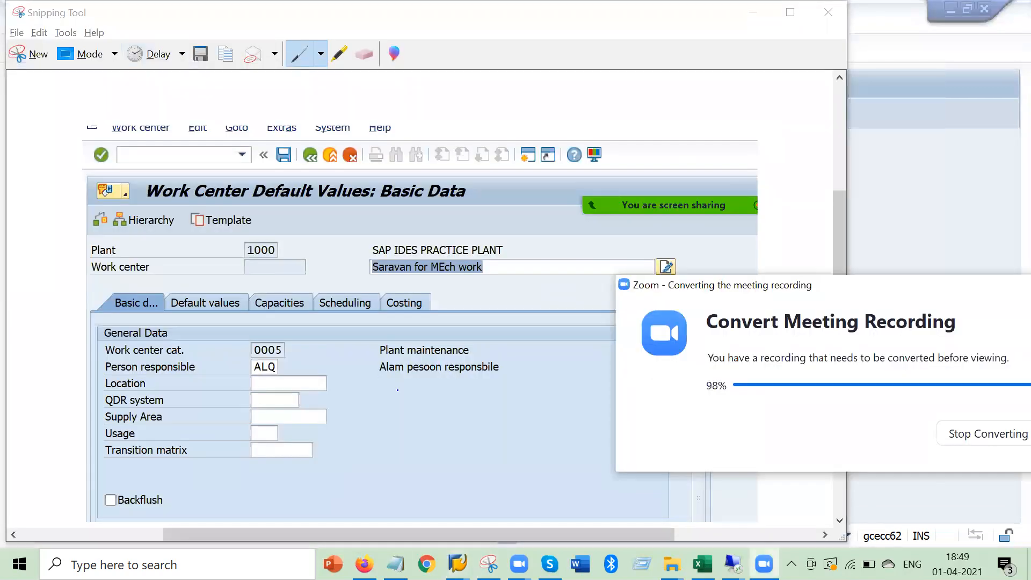
key("alt+Tab")
key("alt+Tab")
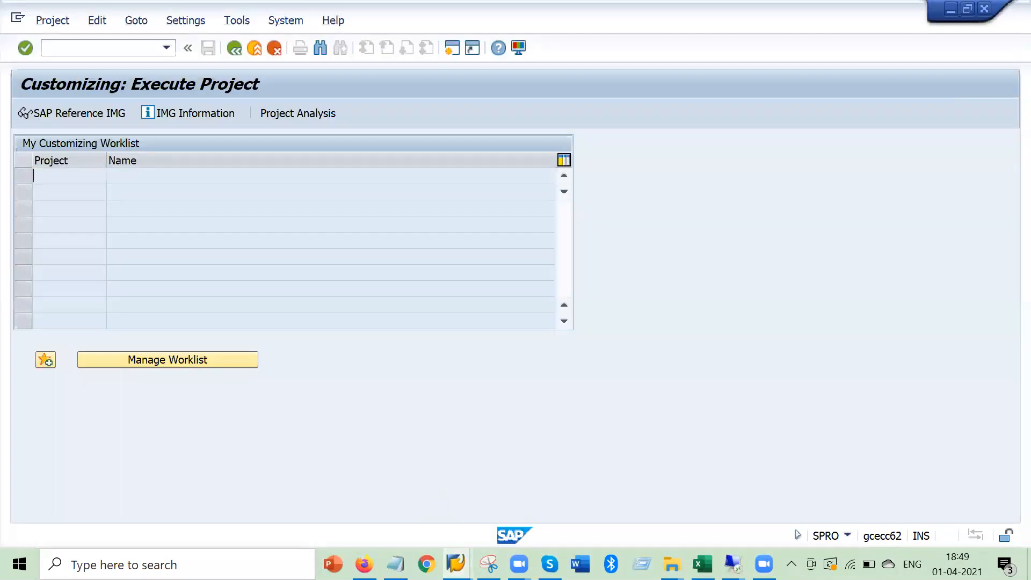
left_click(457, 564)
left_click(749, 524)
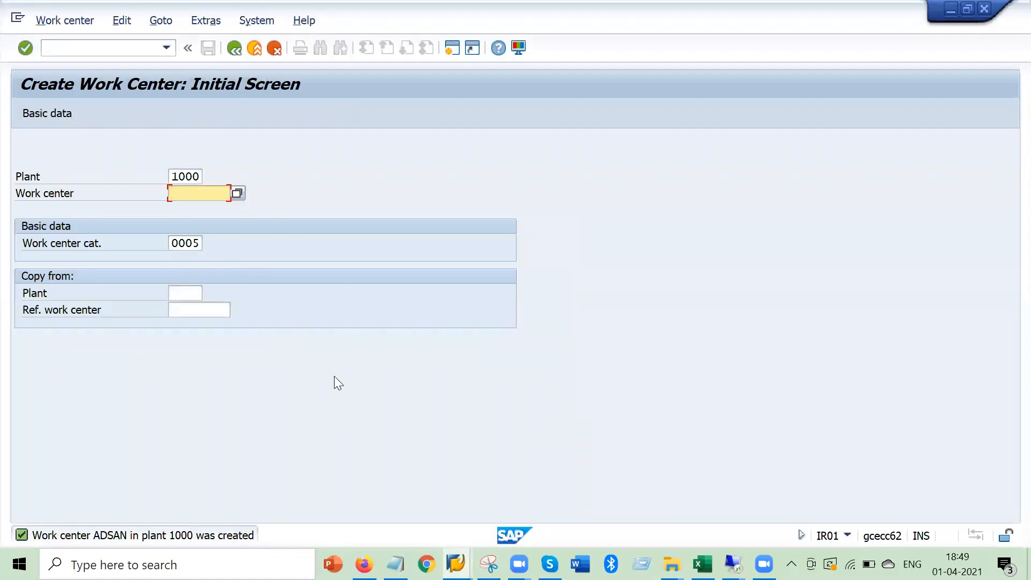
left_click(457, 564)
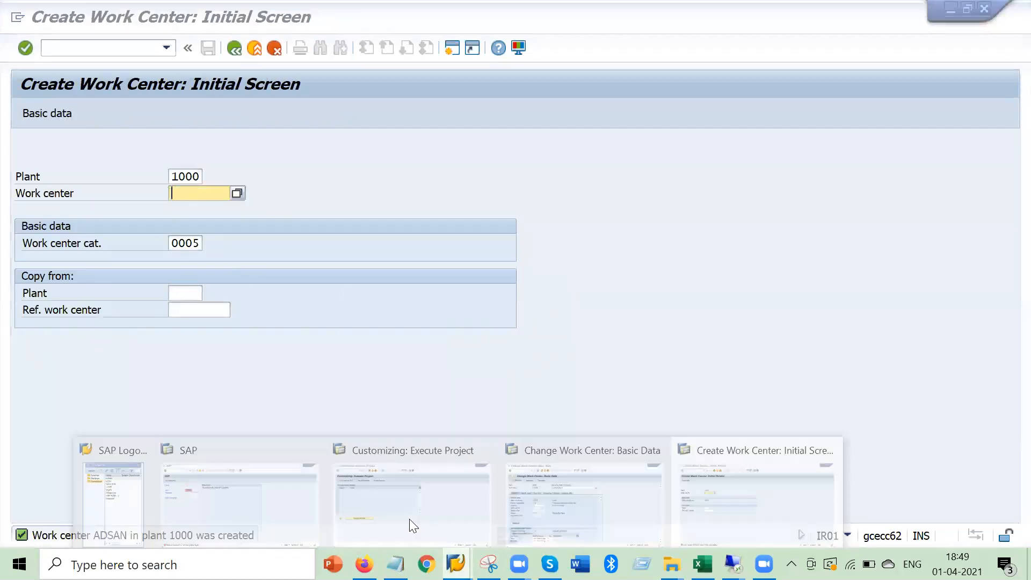
left_click(413, 503)
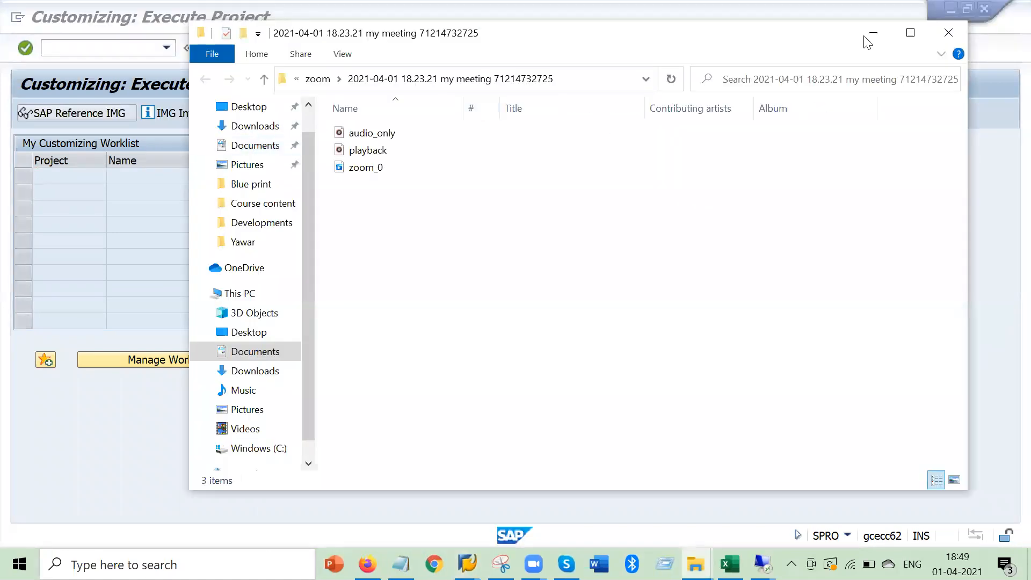
Open the SAP Reference IMG and expand Plant Maintenance and Customer Service
left_click(871, 34)
left_click(119, 110)
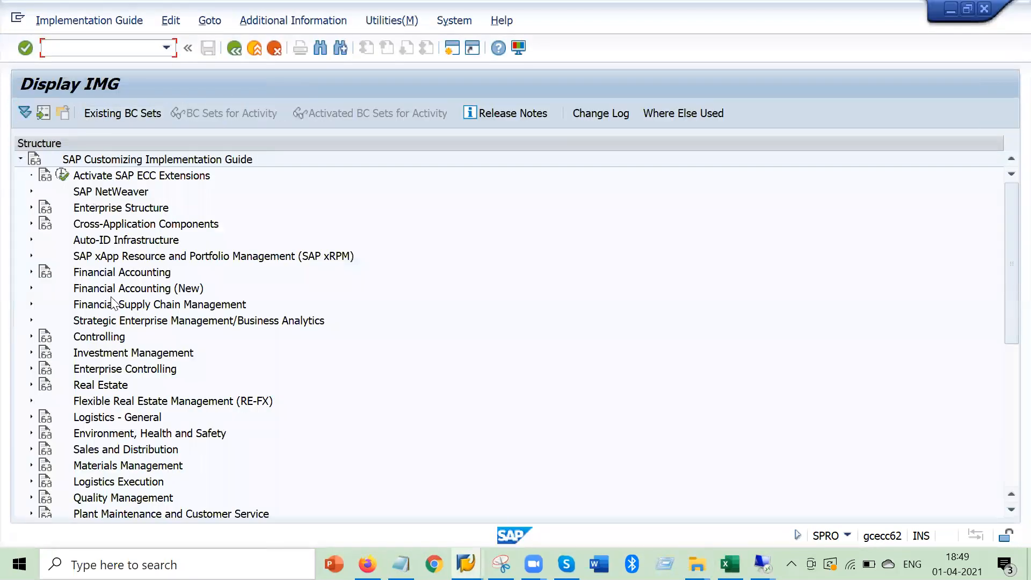
scroll(114, 304, "down", 4)
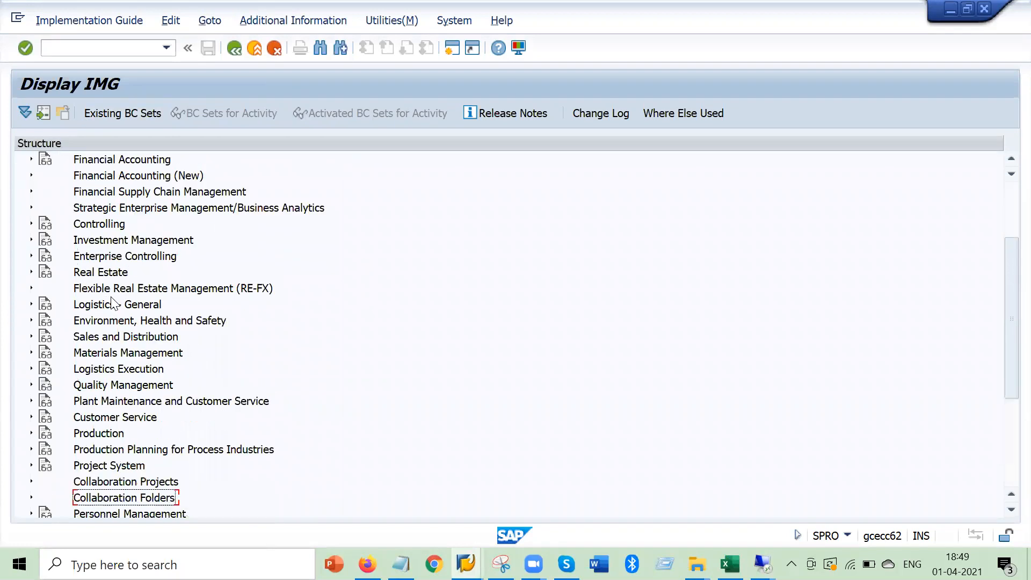
key("Up")
key("Up")
key("Up")
key("Up")
key("Up")
key("Up")
key("Right")
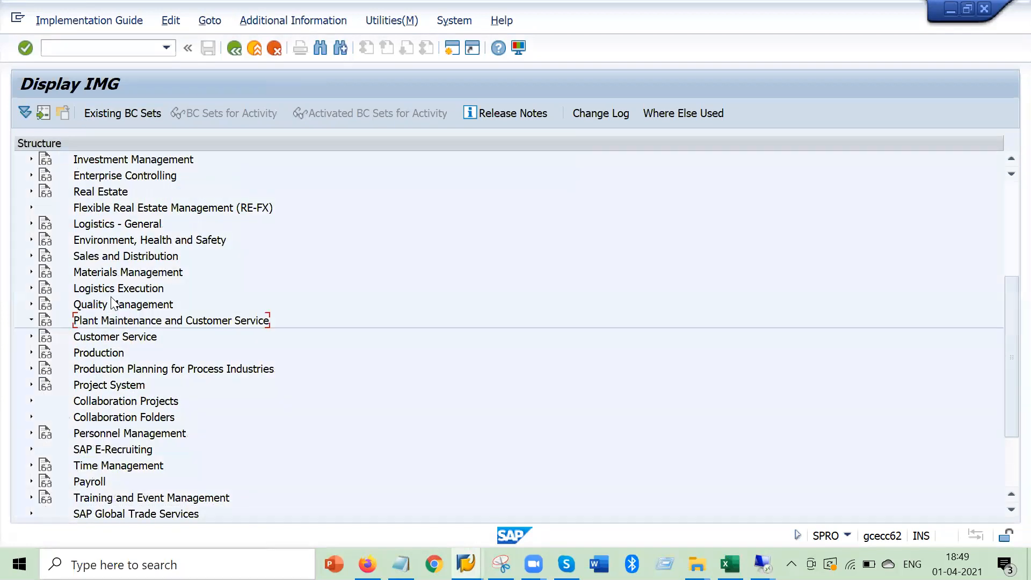
Expand Maintenance Plans, Work Centers, Task Lists and PRTs down to the General Data node of Work Centers
key("Down")
key("Down")
key("Right")
key("Down")
key("Down")
key("Down")
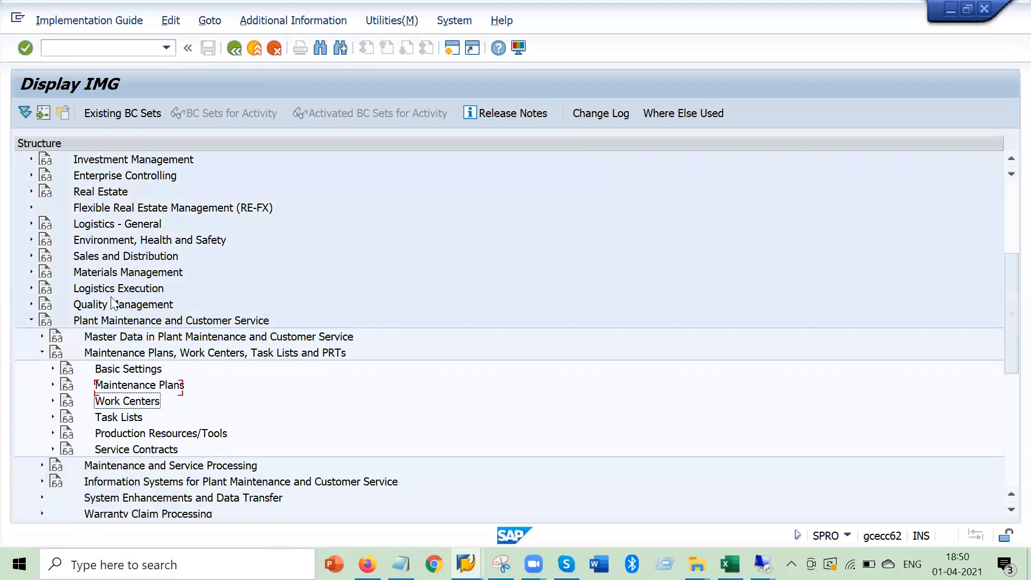
key("Right")
key("Down")
key("Right")
Execute the Create Default Work Center activity under General Data
key("Down")
key("Down")
key("Down")
key("Down")
key("Down")
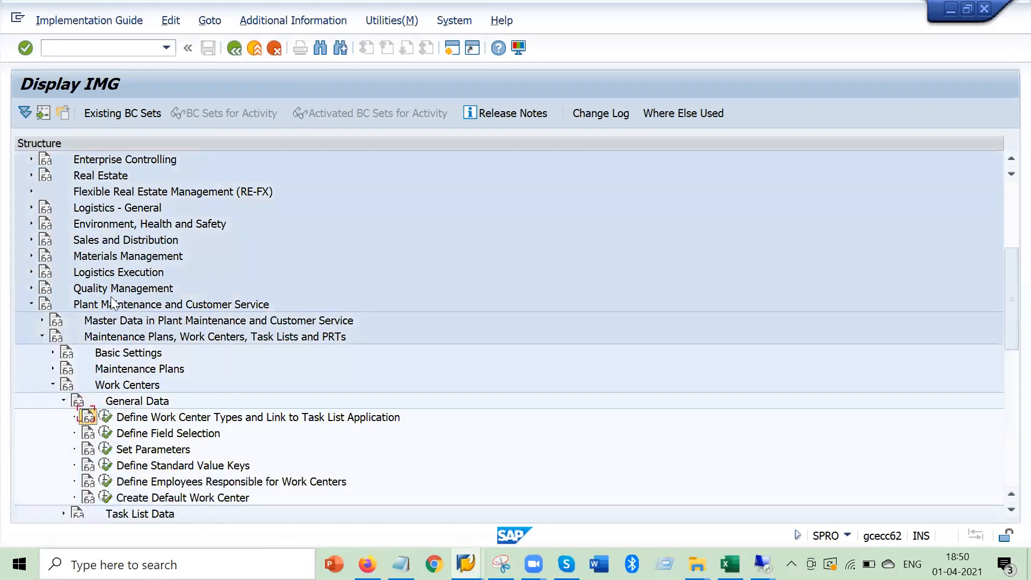
key("Down")
key("F2")
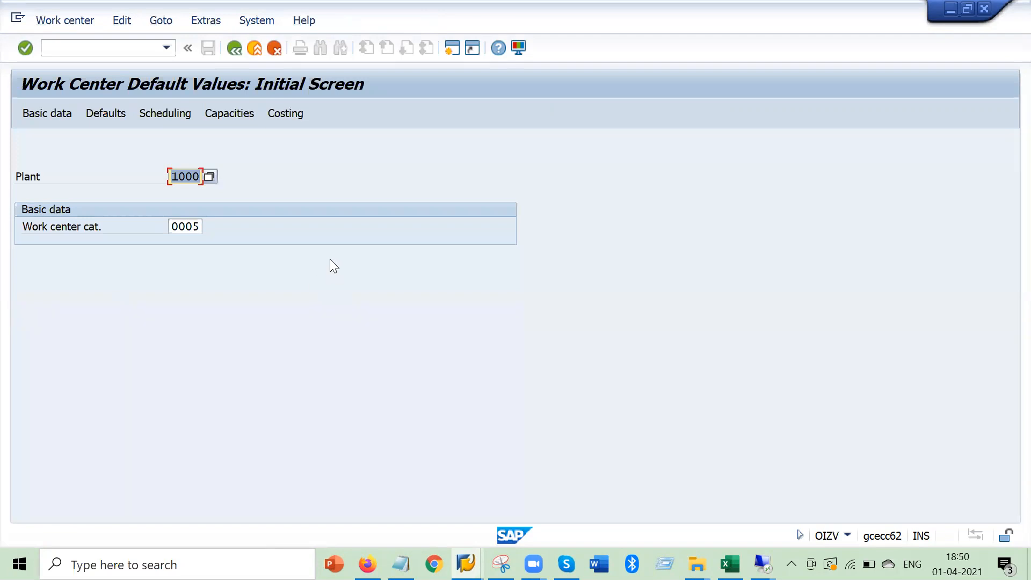
Clear the person responsible and description for plant 1000, work center category 0005, and save the default work center
key("Return")
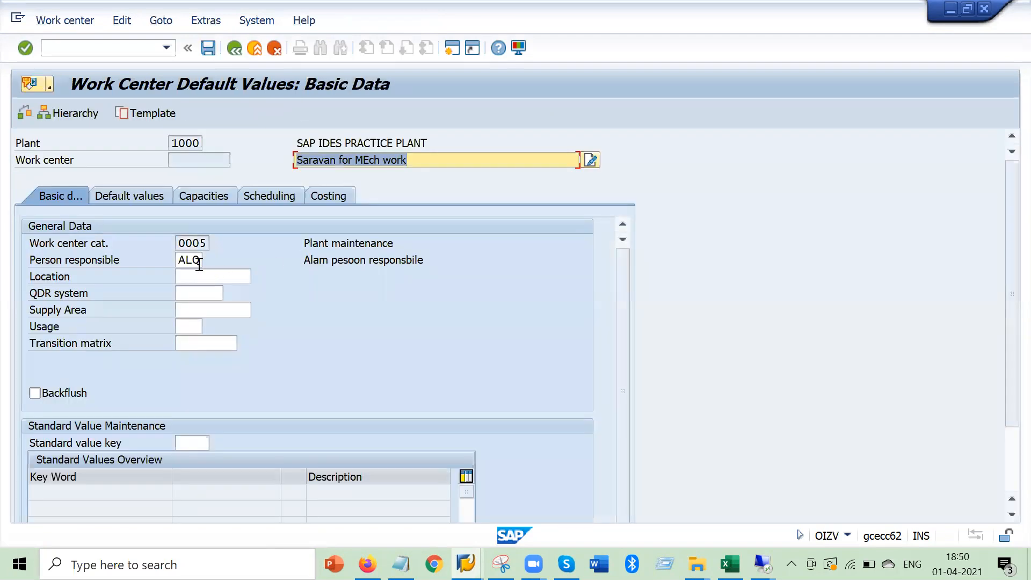
left_click_drag(180, 259, 222, 259)
key("BackSpace")
left_click_drag(412, 161, 217, 162)
key("BackSpace")
key("Return")
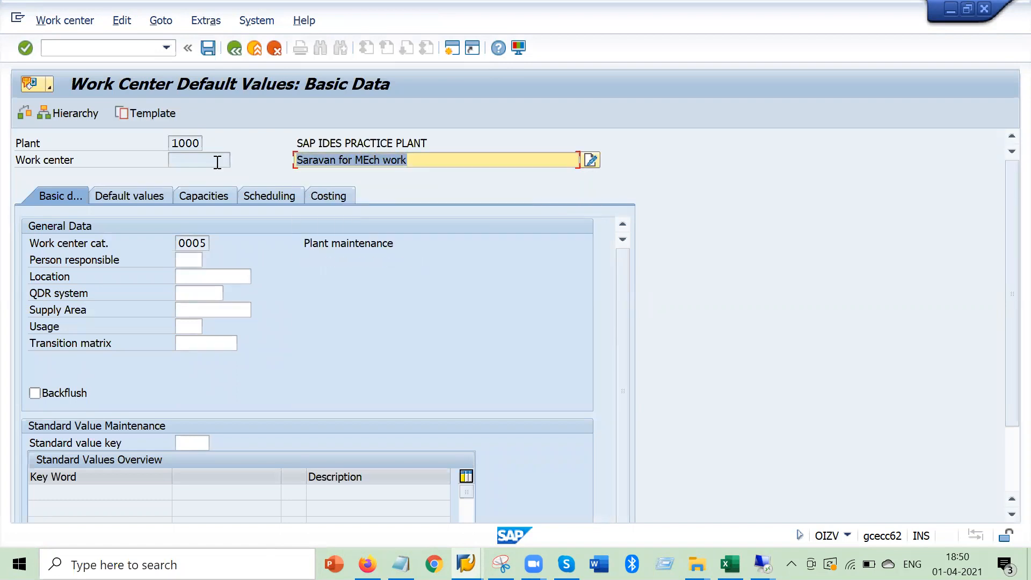
key("BackSpace")
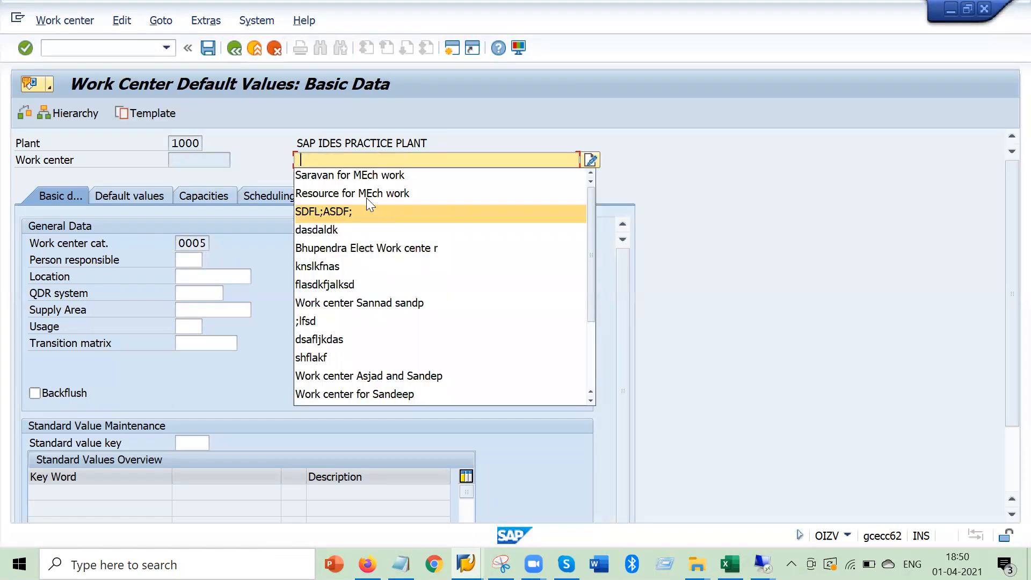
left_click(208, 48)
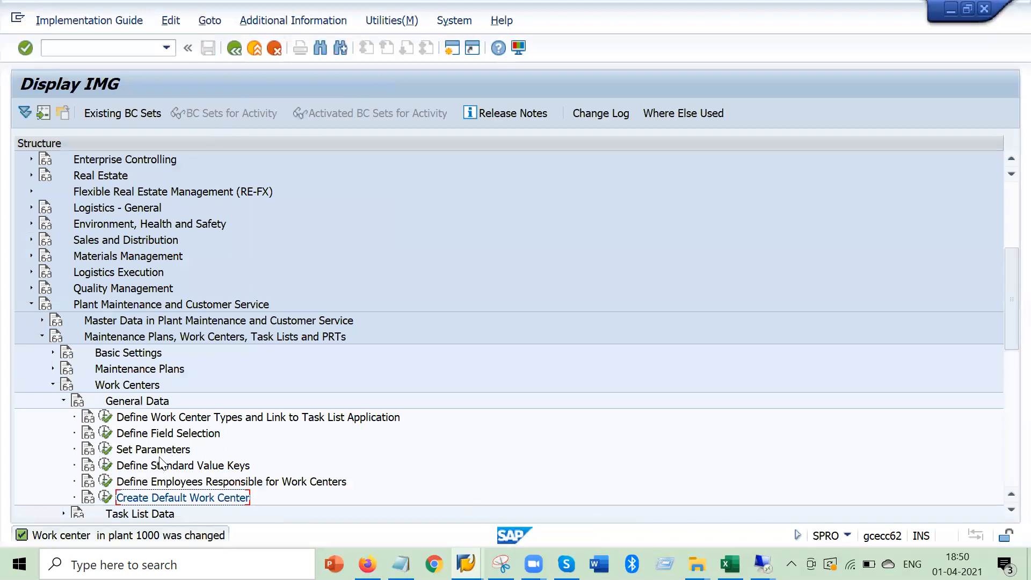
Reopen the default work center for plant 1000, category 0005, and try to save it with an empty description
left_click(105, 498)
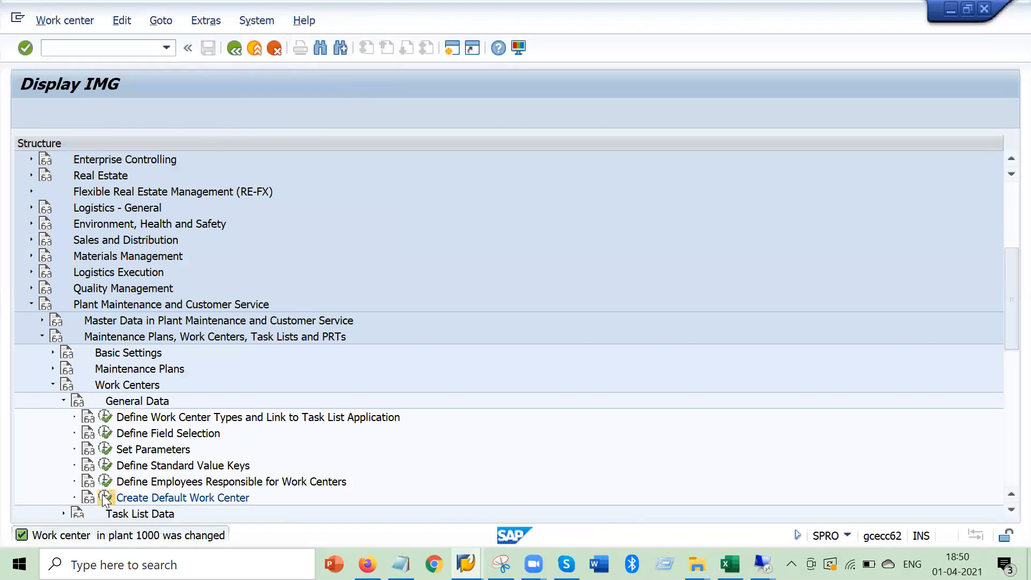
key("Return")
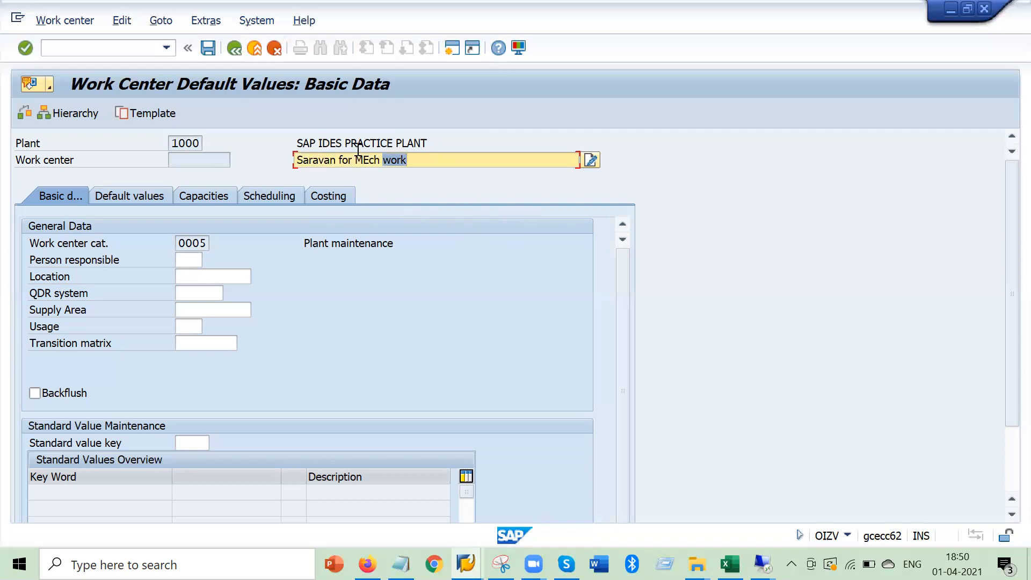
key("BackSpace")
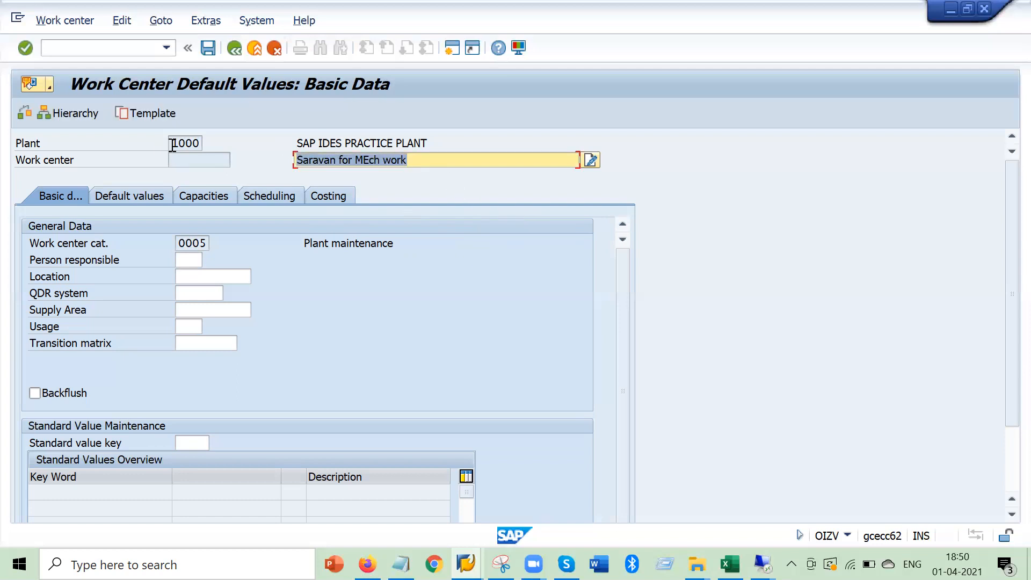
key("BackSpace")
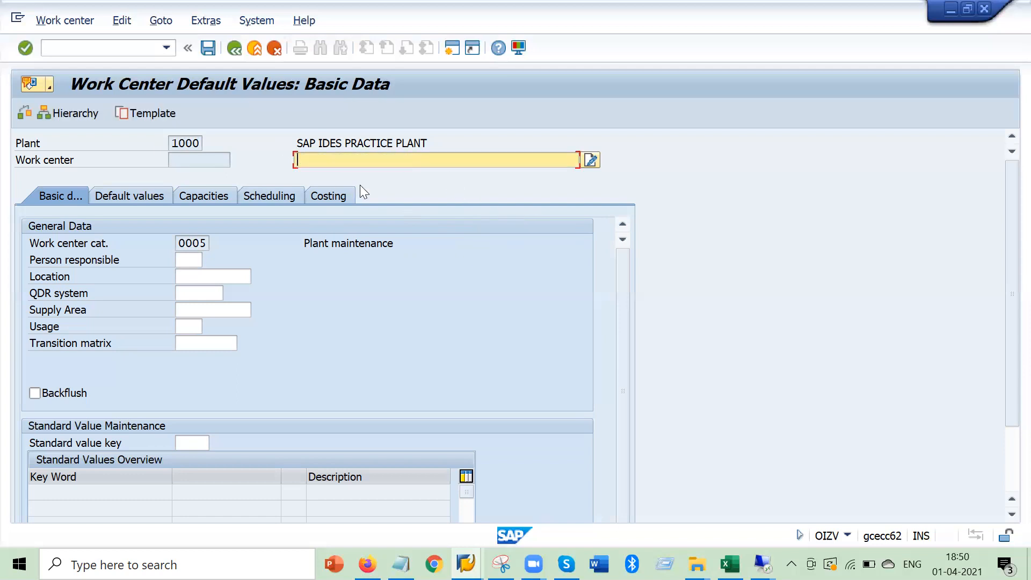
left_click(208, 52)
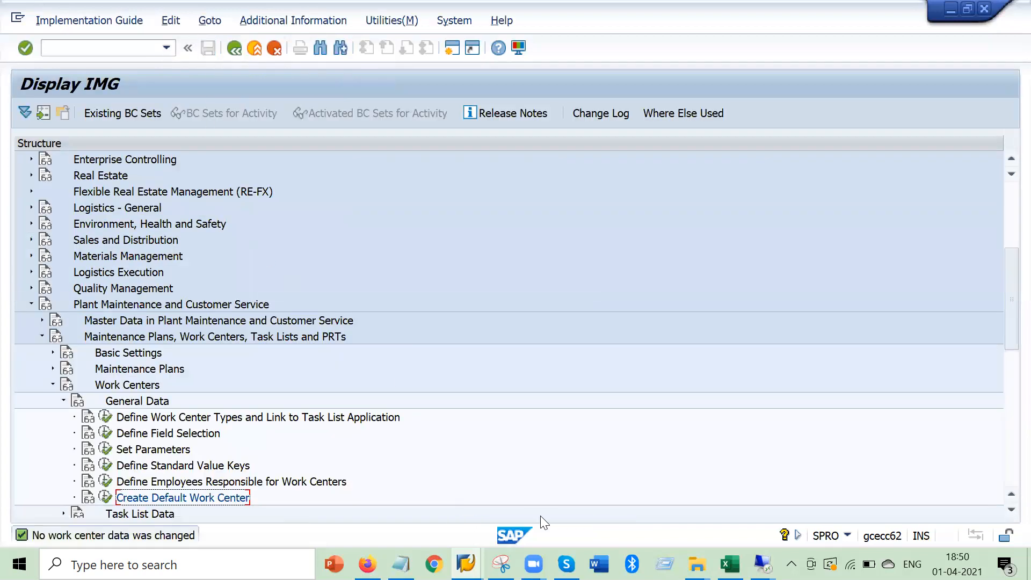
Start a new work center dsfs in plant 1000 with transaction IR01 and check its Person responsible field
mouse_move(466, 564)
left_click(767, 483)
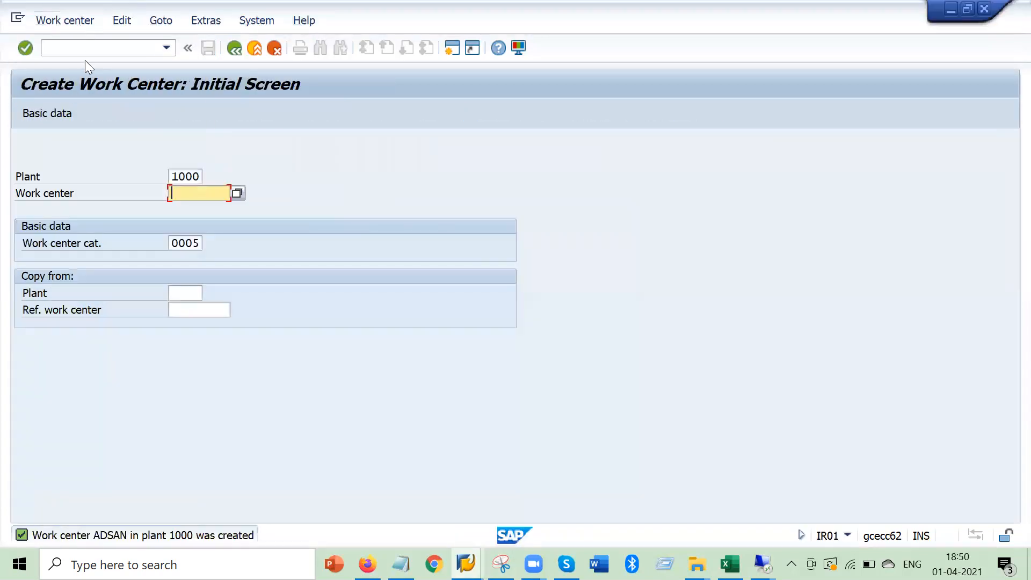
type("/nir01")
key("Return")
type("dsfs")
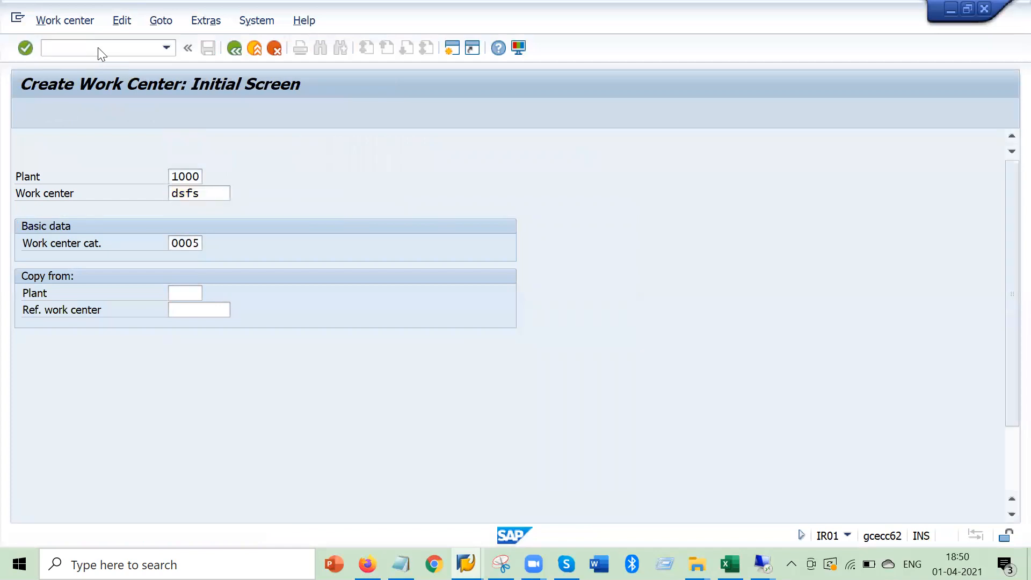
key("Return")
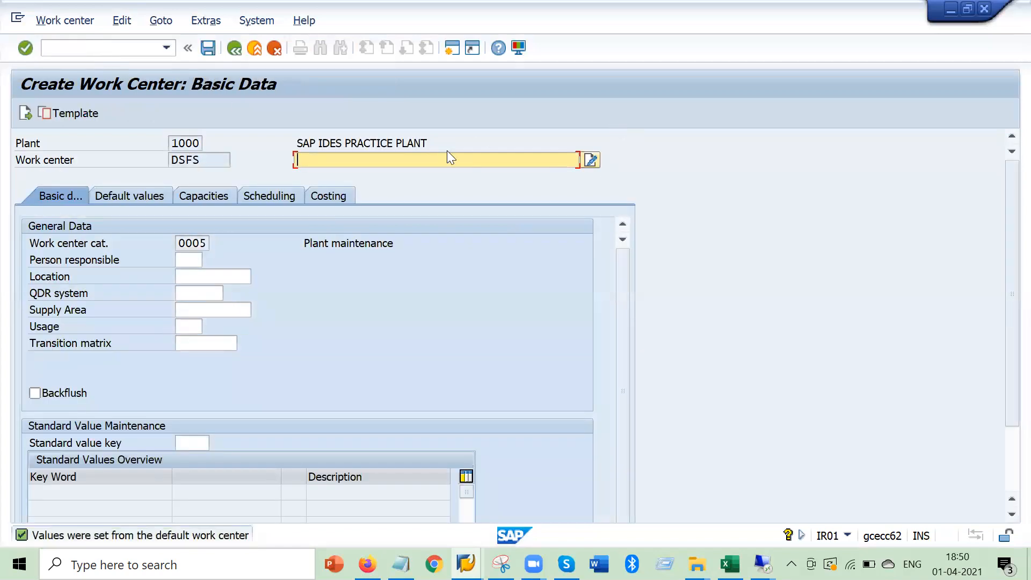
Return to the IMG structure, collapse the maintenance plans and work centers nodes, and select Maintenance and Service Processing
key("alt+Tab")
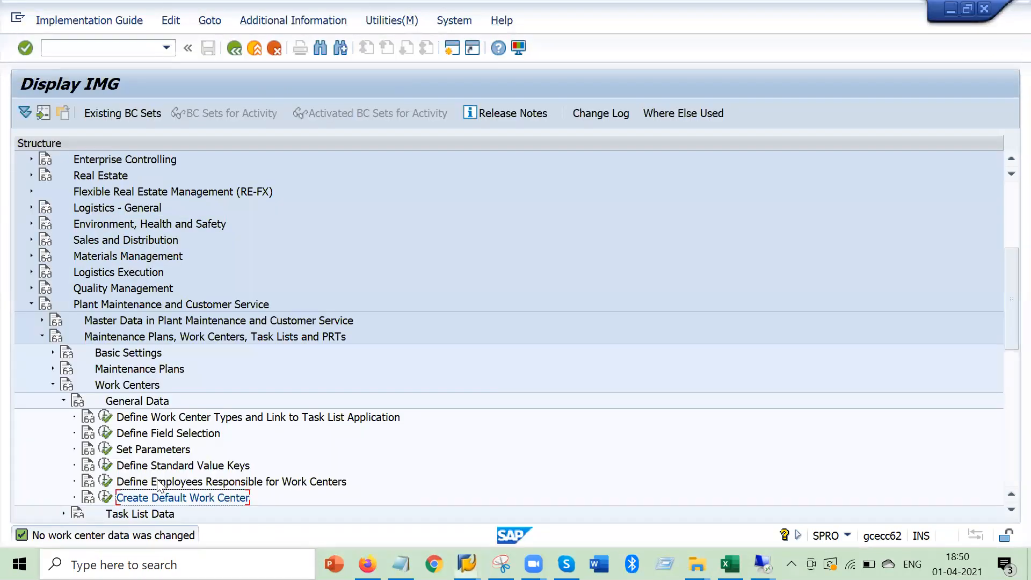
scroll(95, 463, "down", 1)
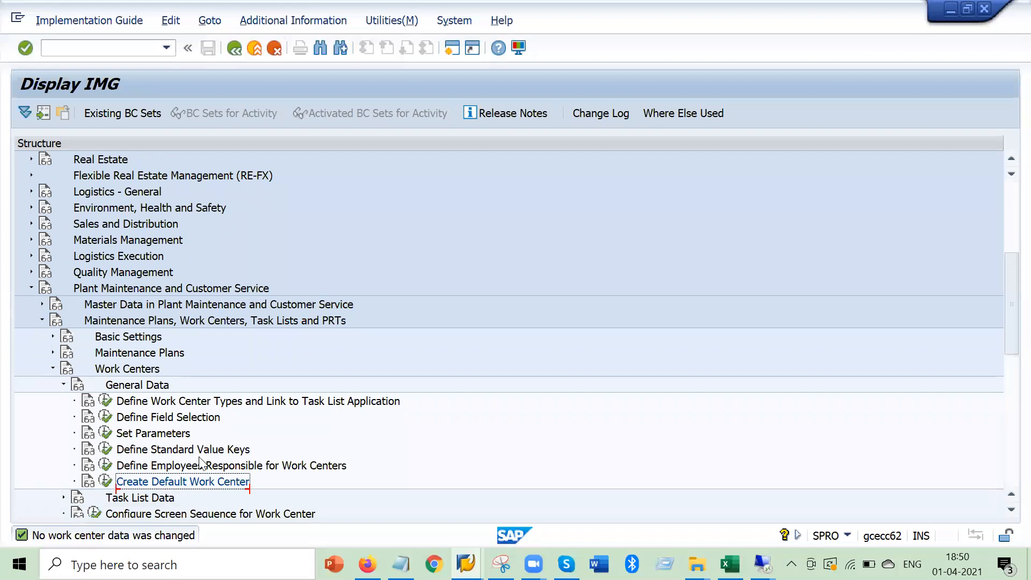
scroll(355, 426, "down", 2)
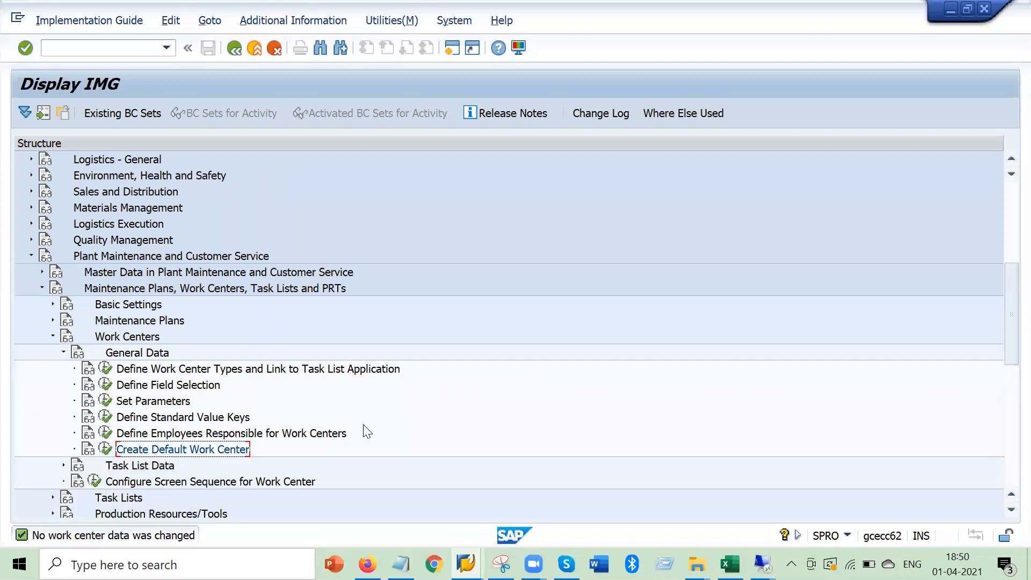
left_click(64, 352)
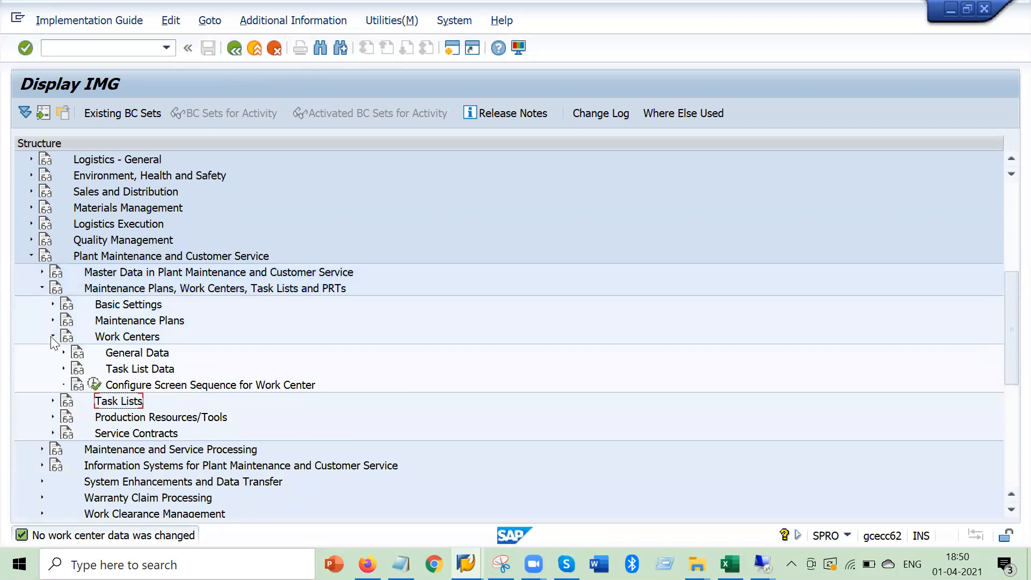
left_click(53, 336)
scroll(32, 295, "down", 1)
left_click(43, 272)
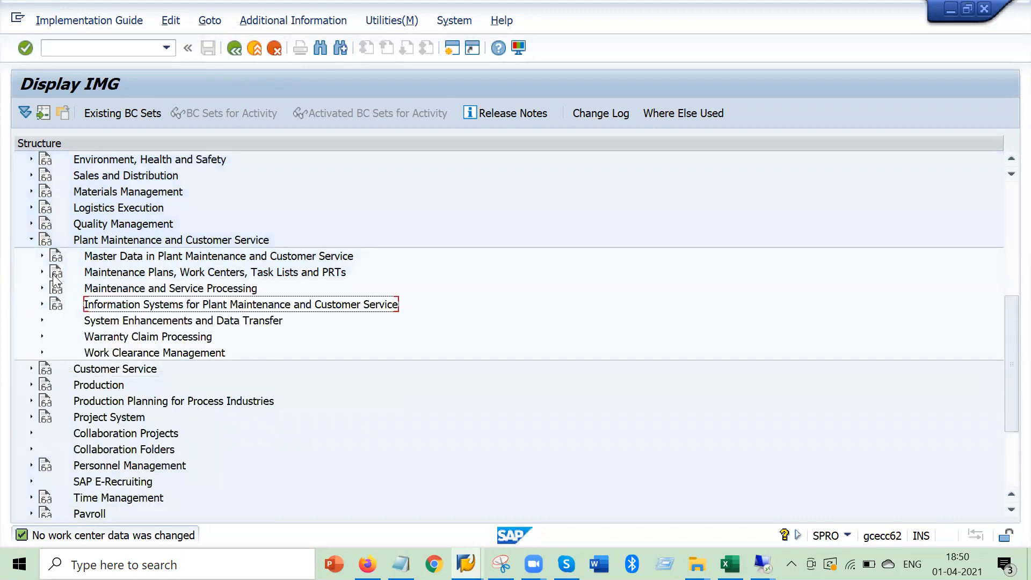
left_click(162, 291)
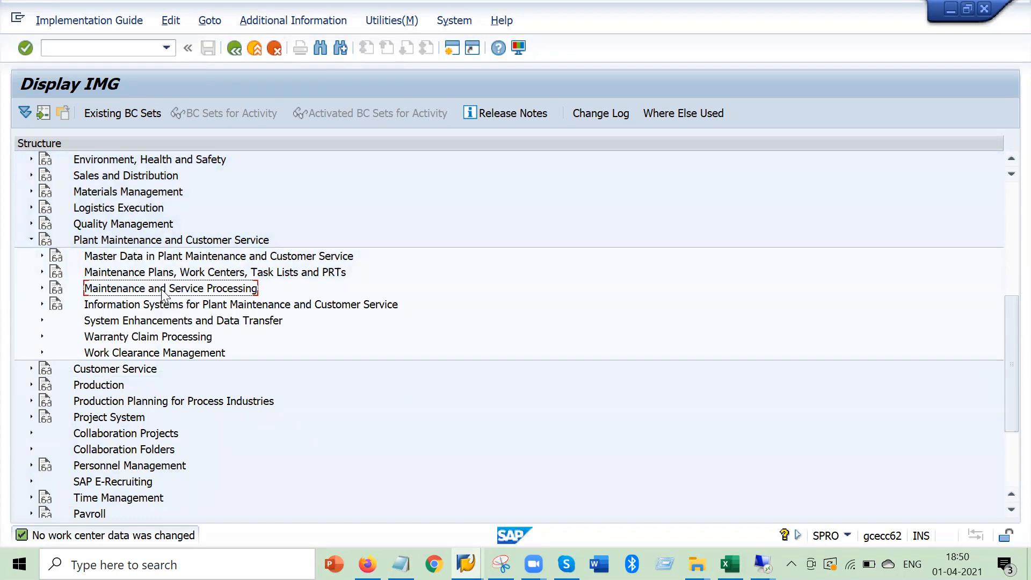
key("Right")
key("Down")
key("Down")
key("Down")
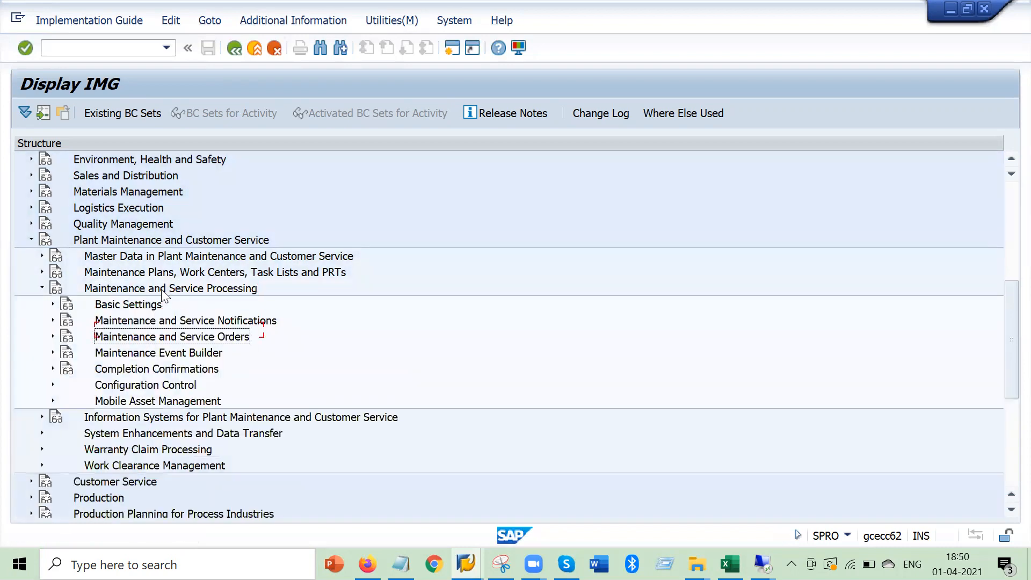
key("Right")
key("Down")
key("Down")
key("Down")
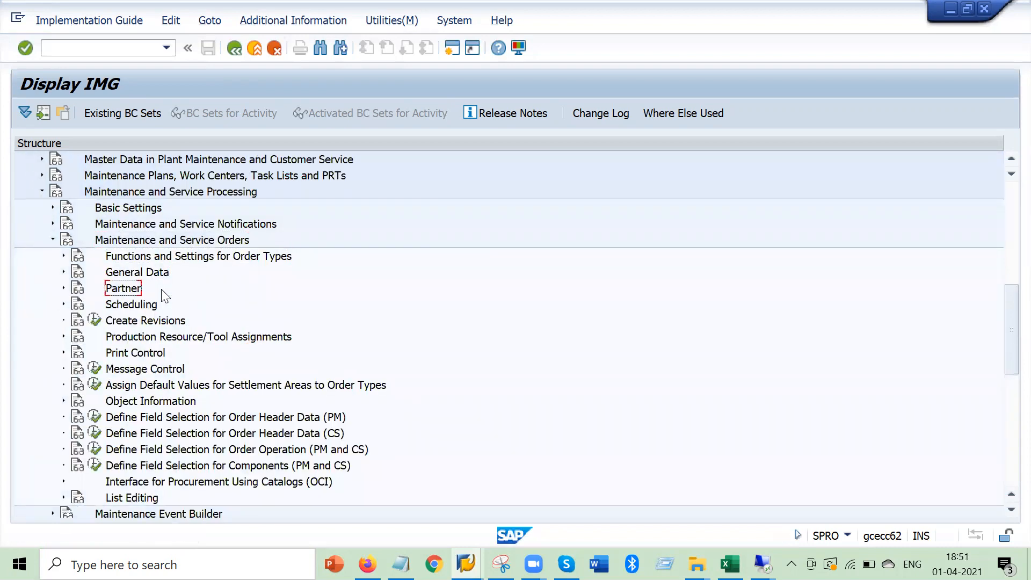
key("Up")
key("Up")
key("Right")
key("Up")
key("Up")
key("Up")
key("Up")
key("Up")
key("Up")
key("Down")
key("Down")
key("Down")
key("Down")
key("Down")
key("Down")
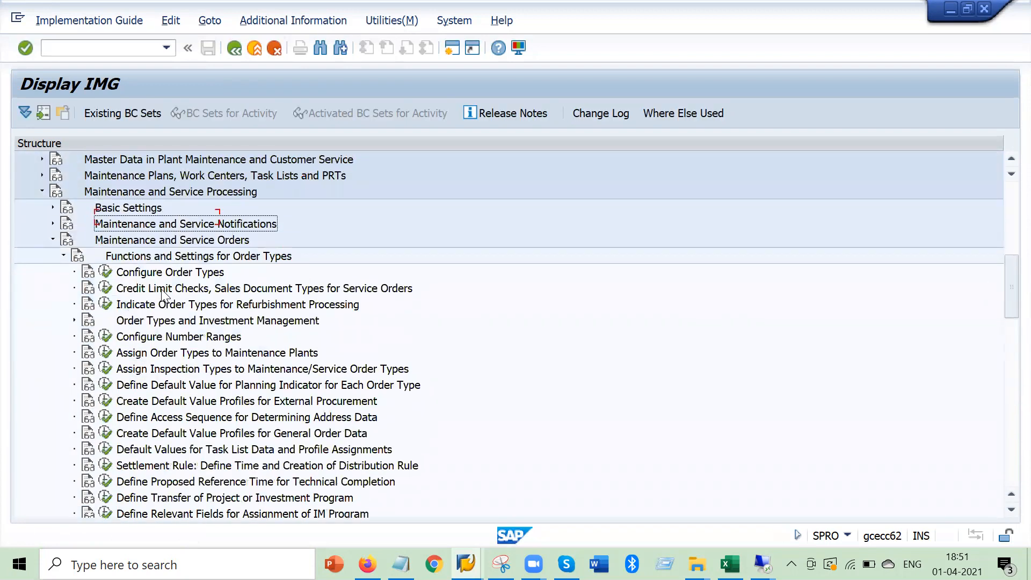
key("Left")
key("Left")
key("Up")
key("Down")
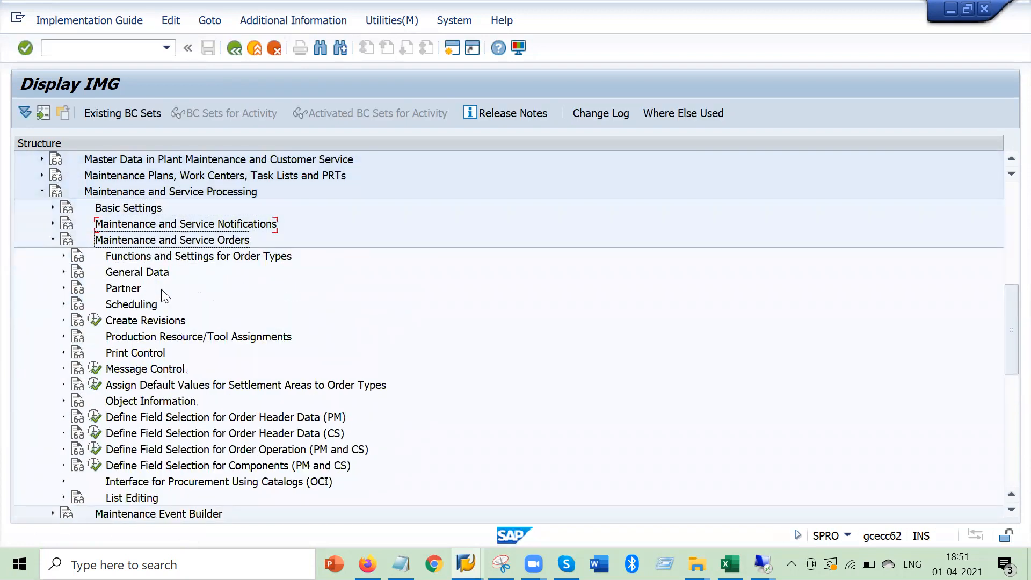
key("Left")
key("Up")
key("Up")
key("Right")
key("Left")
key("Left")
key("Left")
Expand Master Data in Plant Maintenance and Customer Service down to Technical Objects and its Equipment node
key("Up")
key("Up")
key("Up")
key("Down")
key("Right")
key("Down")
key("Down")
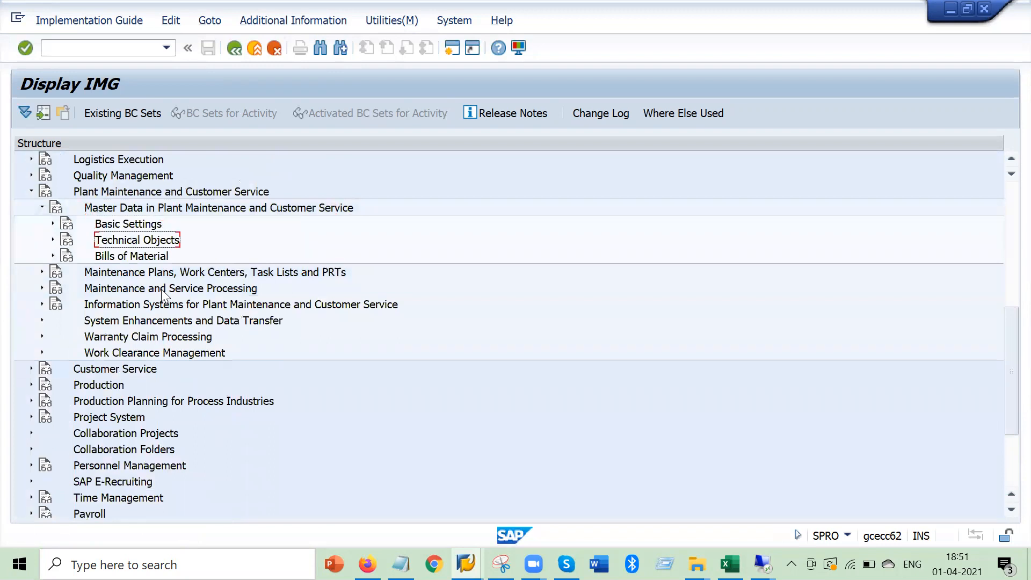
key("Right")
key("Down")
key("Down")
key("Down")
key("Right")
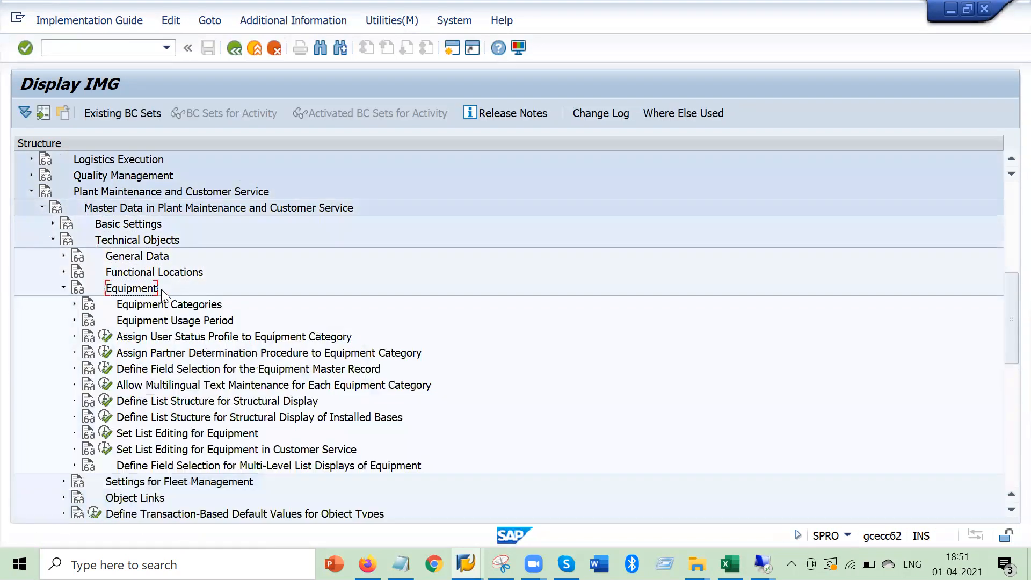
Switch to the SAP PM _1 spreadsheet in Firefox and find the Equipment entry on the Key sheet
scroll(434, 371, "up", 1)
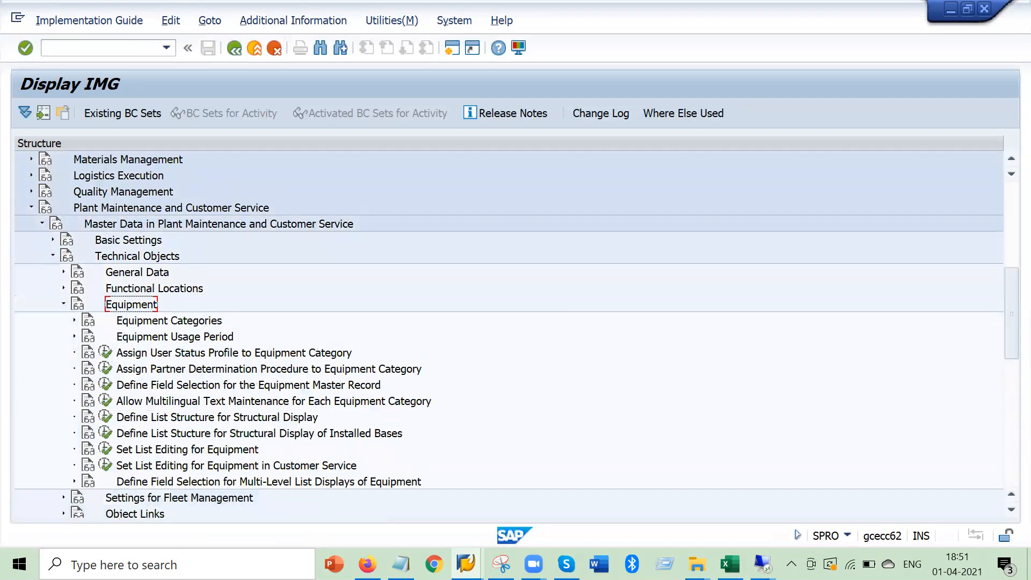
left_click(334, 564)
left_click(466, 172)
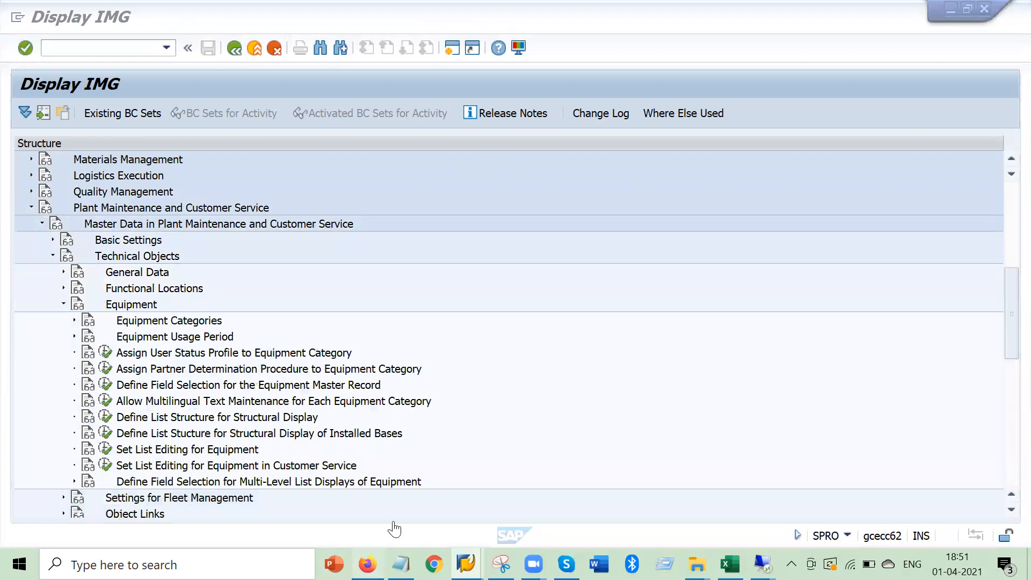
left_click(368, 564)
left_click(482, 449)
key("Down")
key("Down")
key("Down")
key("Down")
key("Down")
key("Down")
key("Down")
key("Down")
key("Down")
key("Down")
key("Down")
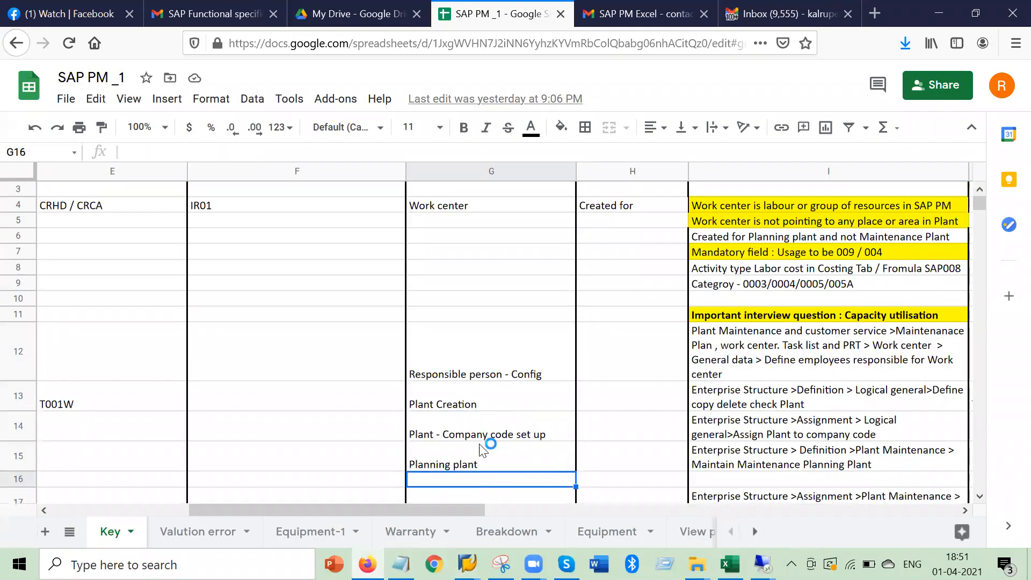
key("Down")
key("Down")
key("Down")
key("Down")
key("Down")
key("Down")
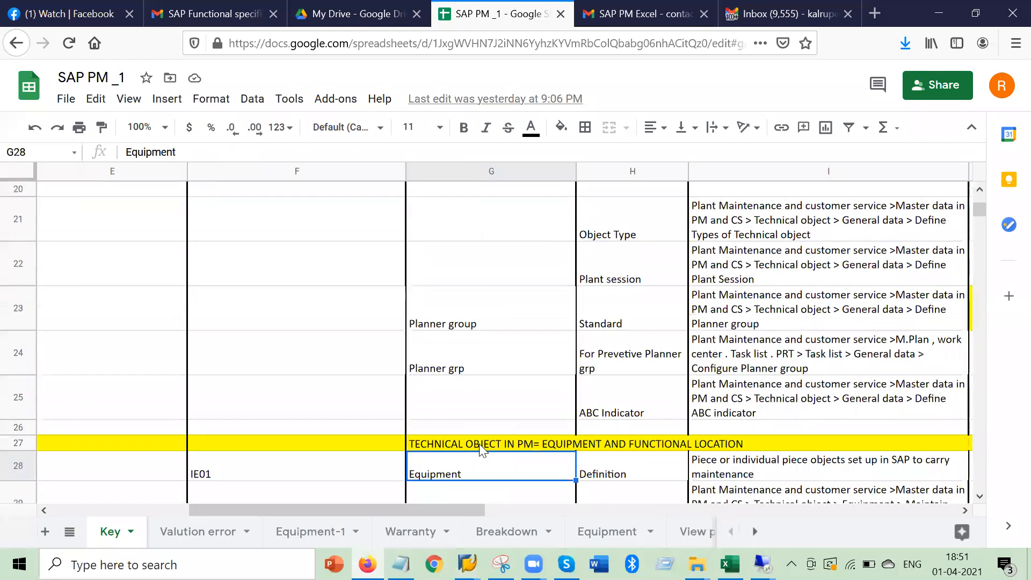
Read the configuration path noted for a new equipment category in the Equipment section of the Key sheet
key("Up")
key("Up")
key("Up")
key("Down")
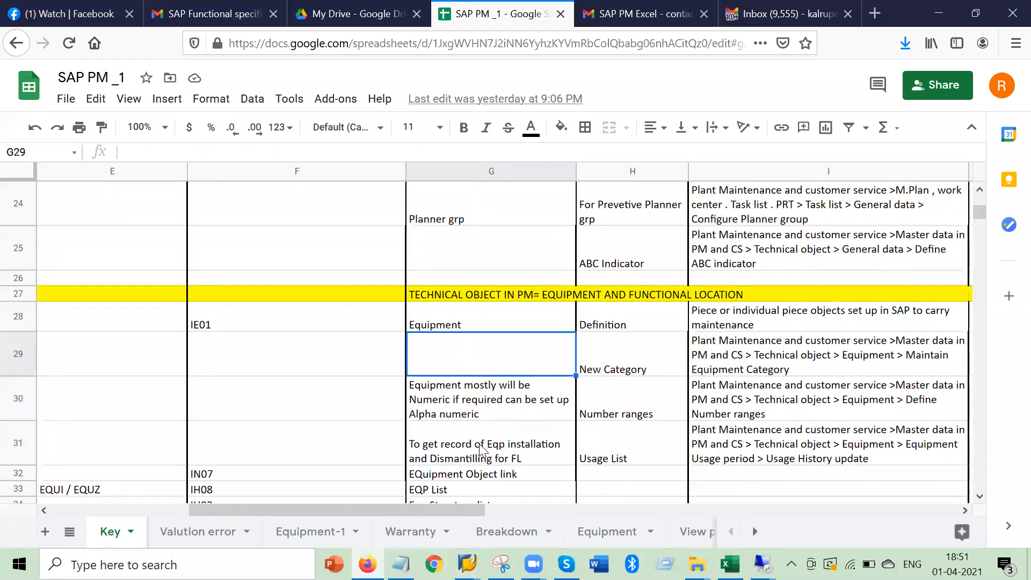
key("Down")
key("Right")
key("Up")
key("Right")
key("Left")
key("Right")
key("Left")
key("Right")
key("Left")
key("Right")
key("Left")
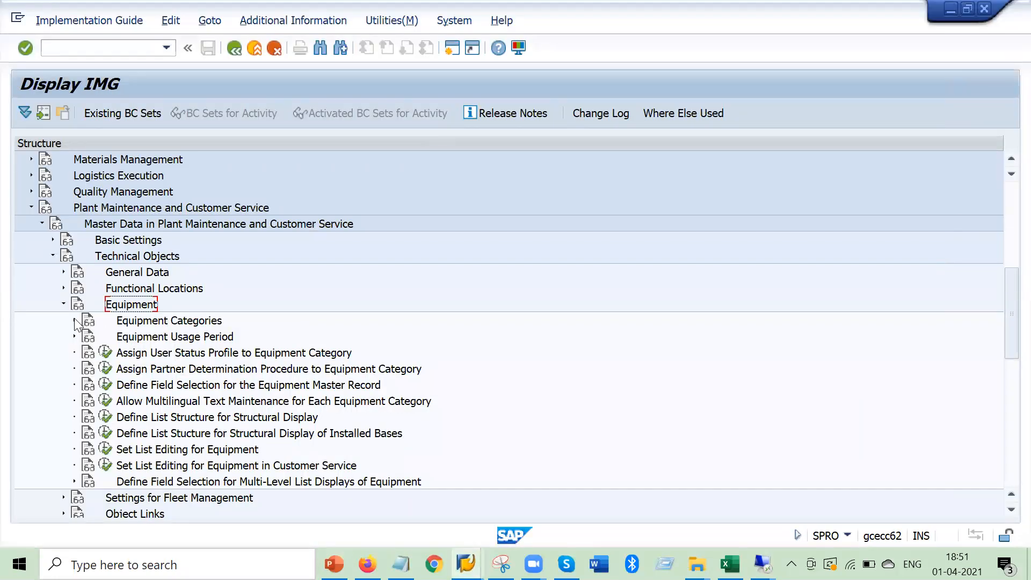
Return to the IMG, open the equipment category maintenance activity under Equipment Categories, and select category M, Machines
left_click(74, 320)
left_click(116, 336)
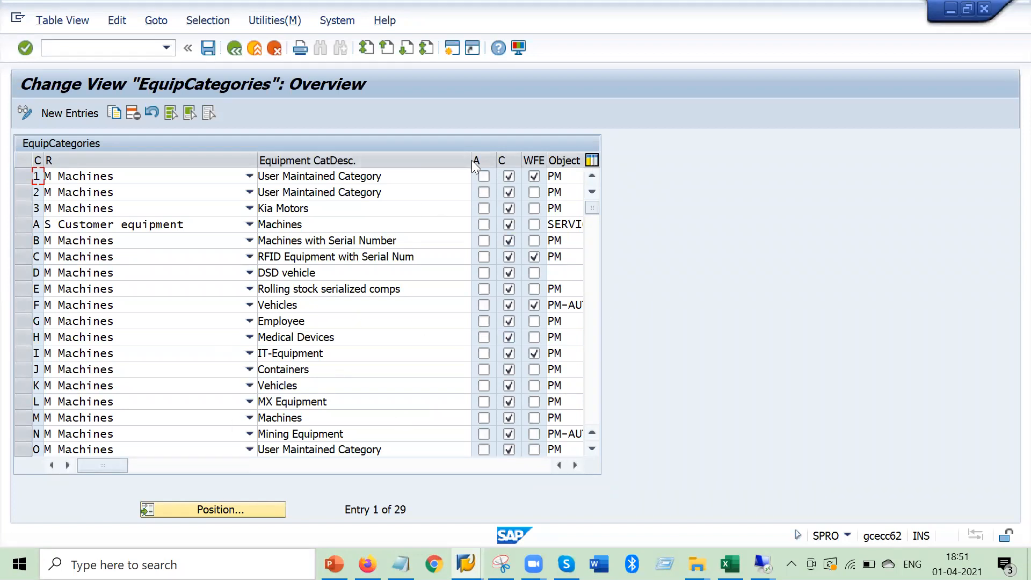
left_click_drag(470, 160, 429, 160)
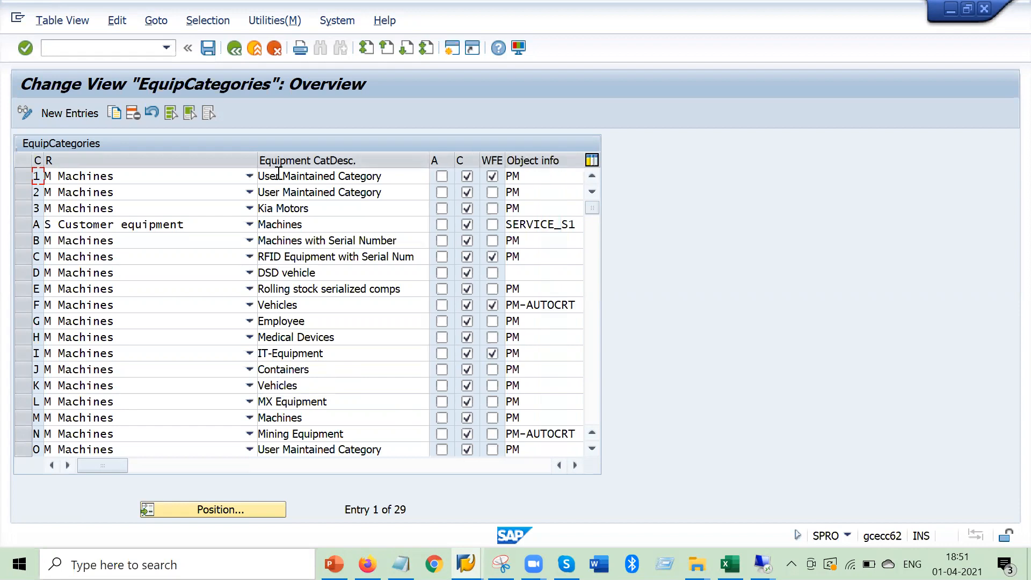
left_click_drag(257, 157, 208, 157)
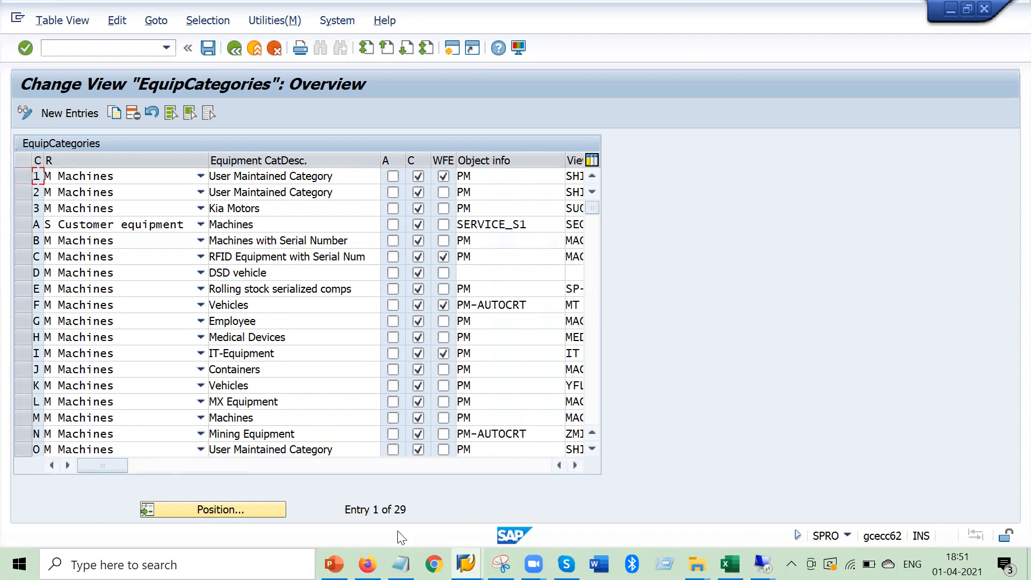
left_click(19, 417)
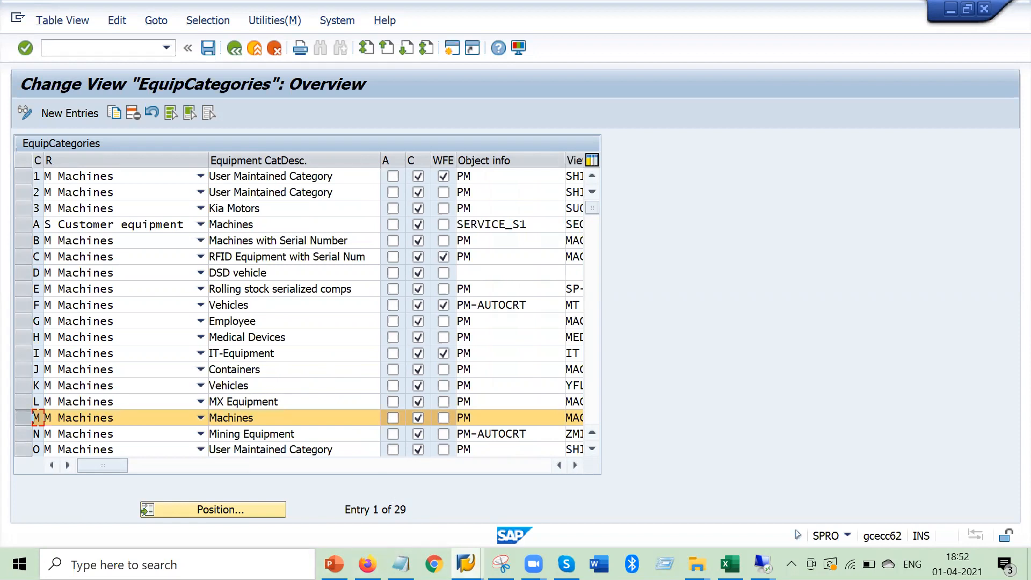
Switch to the Change Work Center session for T-V10 and review its plant and description
mouse_move(465, 564)
left_click(303, 481)
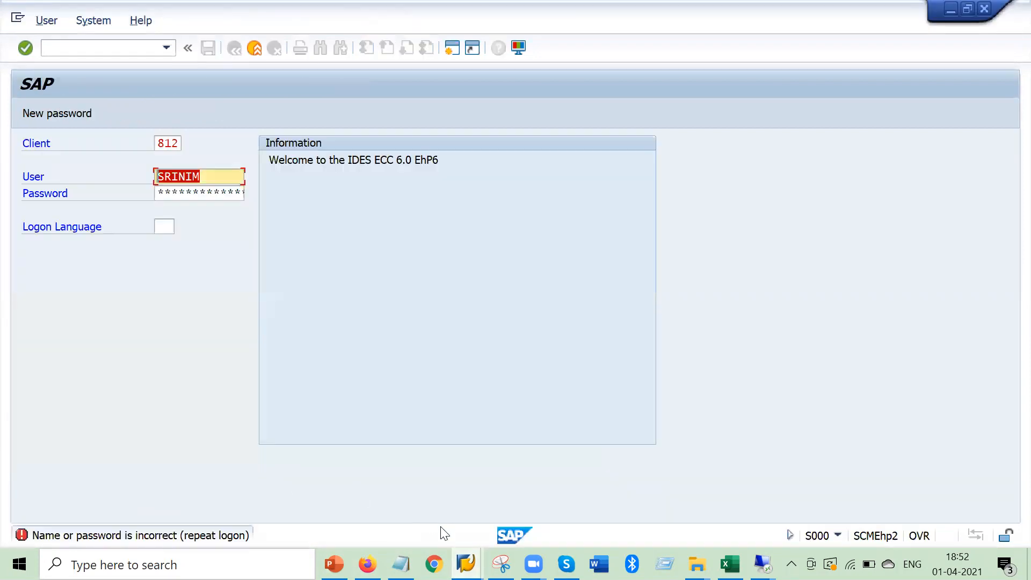
left_click(645, 508)
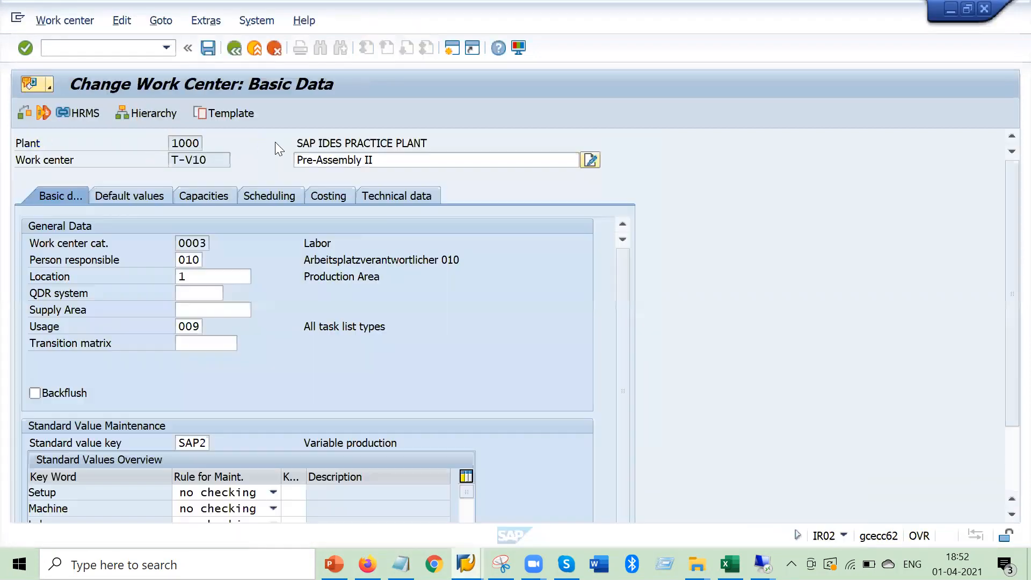
double_click(171, 144)
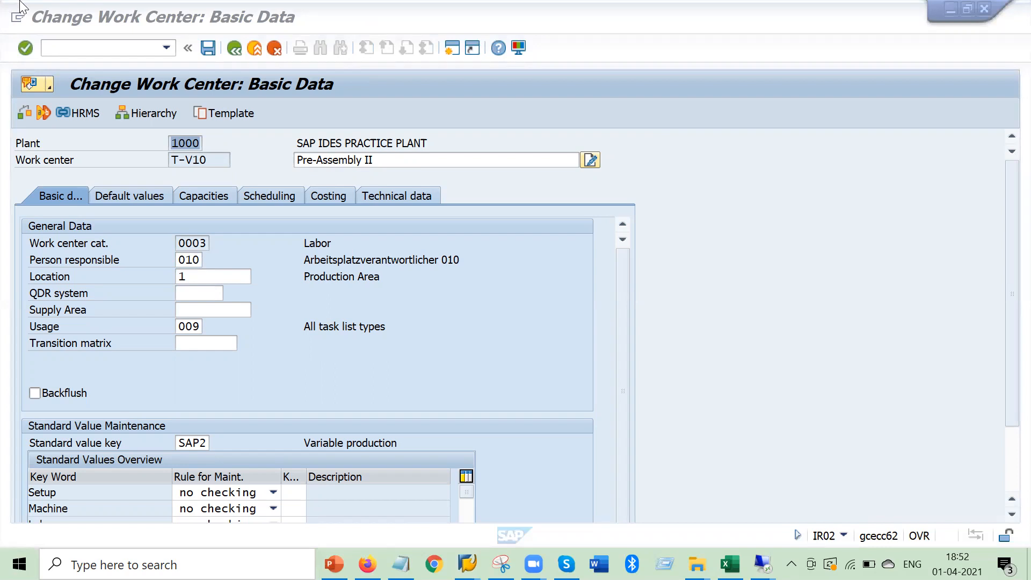
left_click(449, 157)
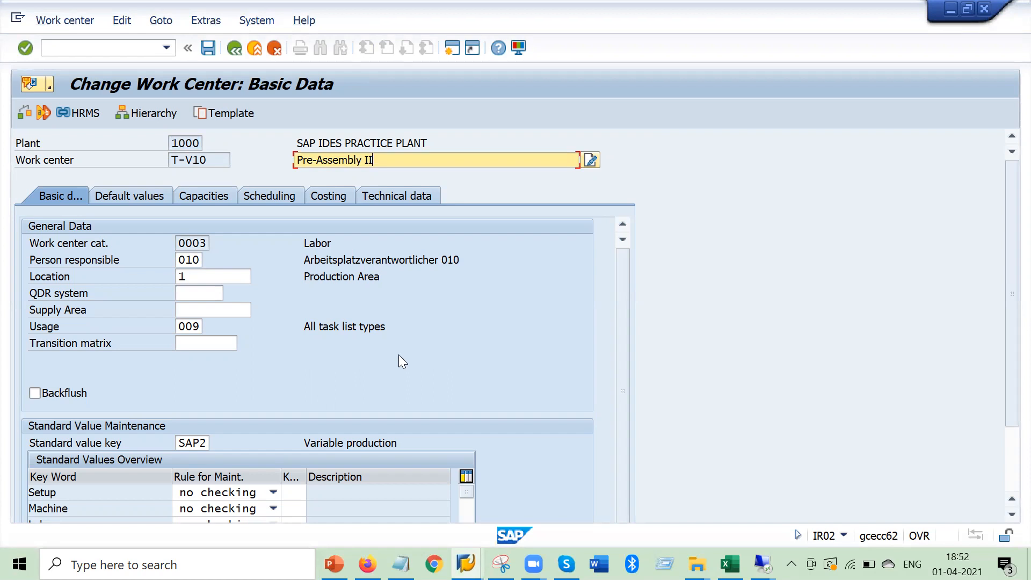
Return to the equipment categories overview and narrow the Object info, description and reference category columns to show the View profile column
mouse_move(465, 564)
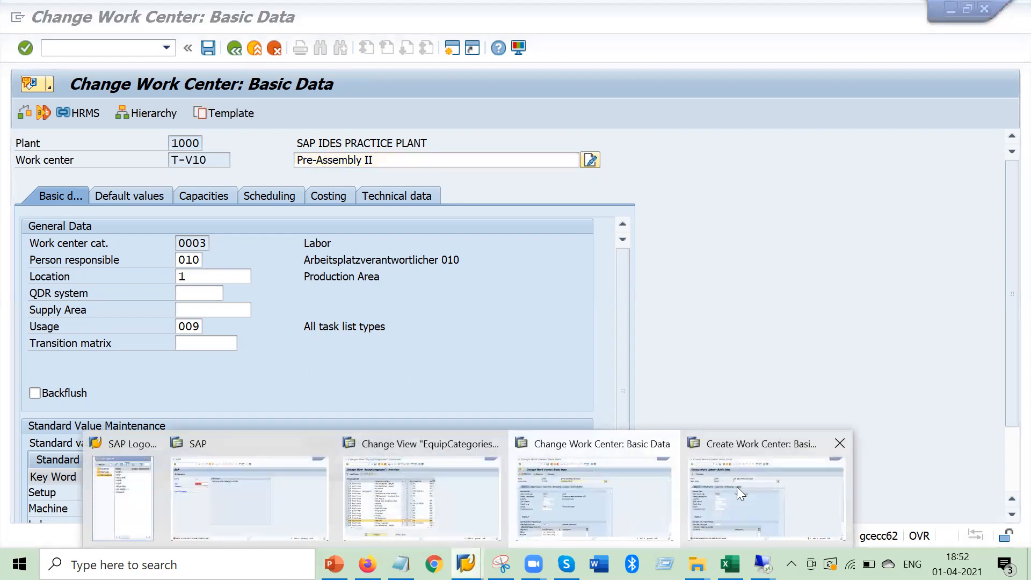
left_click(488, 487)
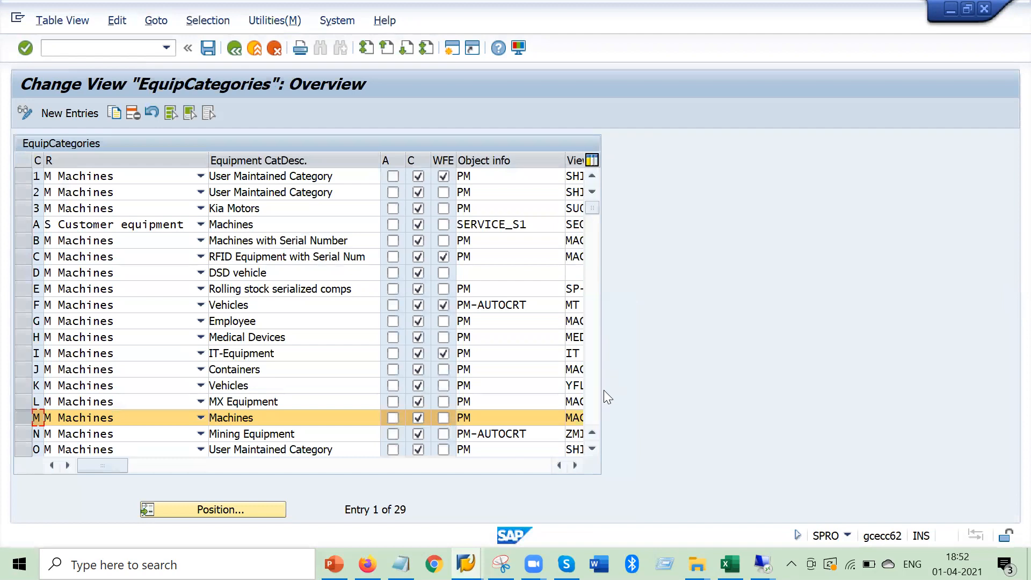
left_click_drag(564, 160, 522, 161)
left_click_drag(381, 160, 332, 160)
left_click_drag(207, 154, 161, 156)
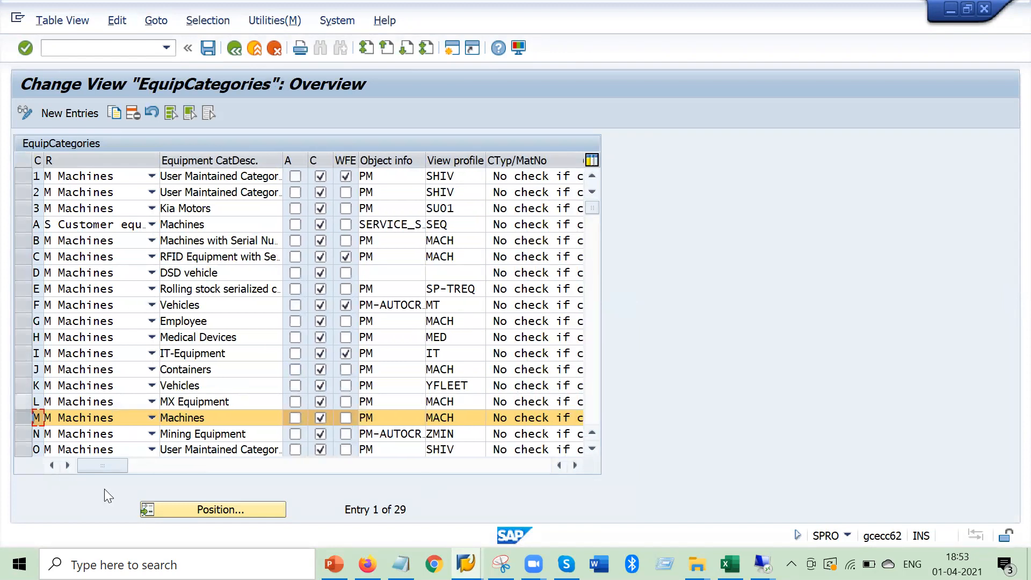
Capture the table rows around category M with Snipping Tool, and return to the overview to select the Machines description
left_click(501, 564)
left_click(30, 53)
left_click_drag(11, 392, 698, 461)
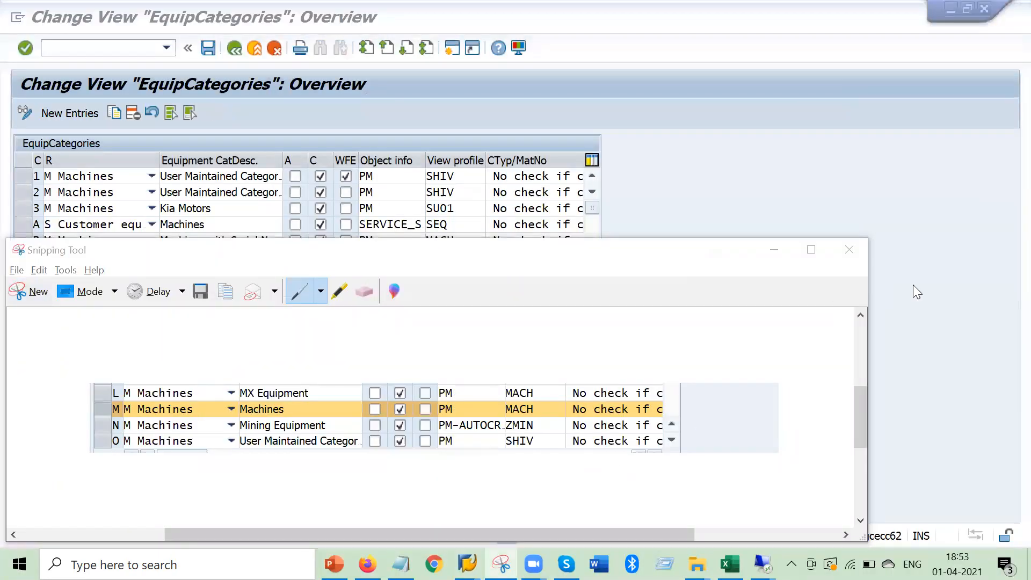
left_click(913, 284)
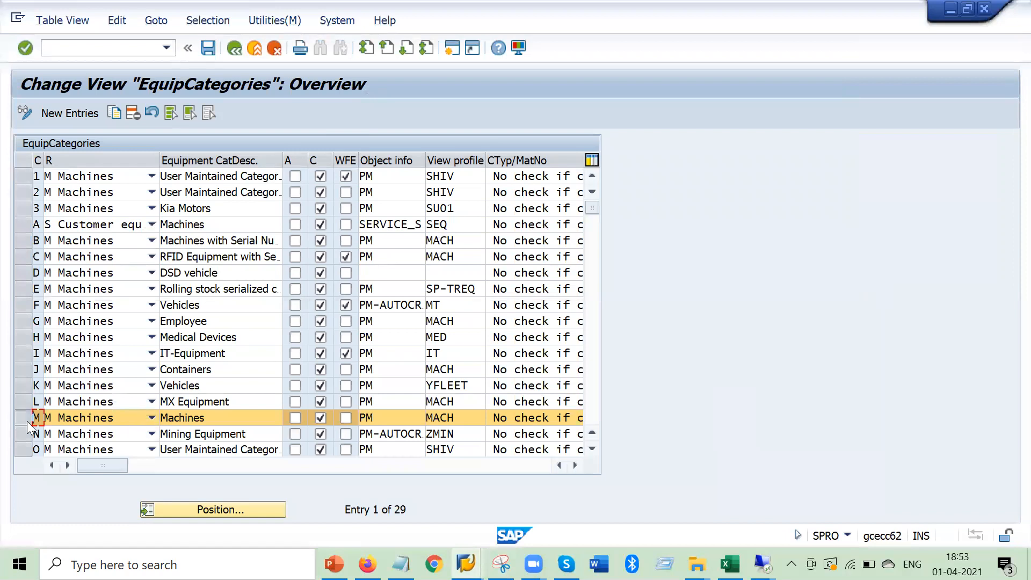
double_click(221, 418)
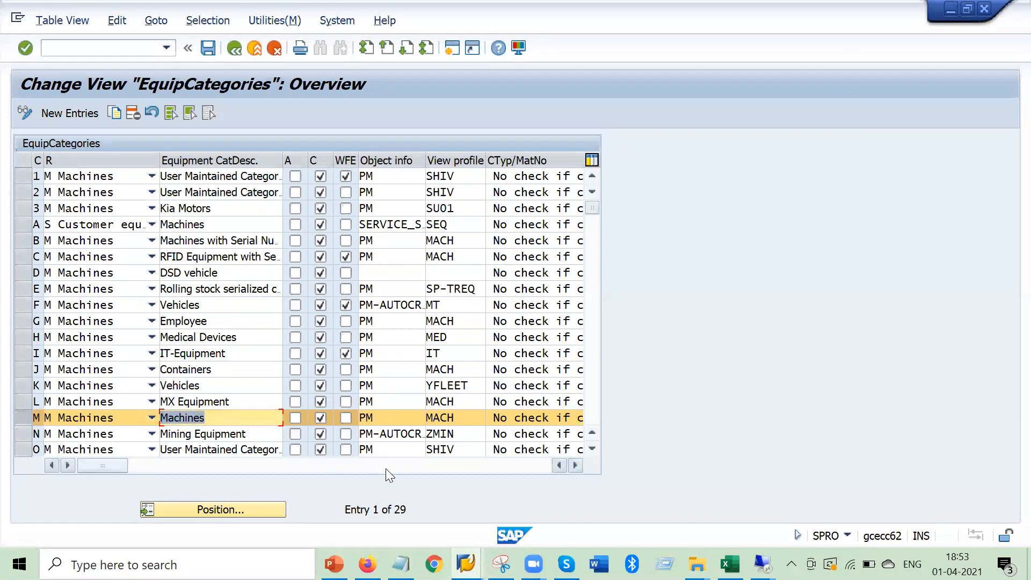
Switch to the Change Work Center session for T-V10 and examine the commands its menus offer
left_click(466, 564)
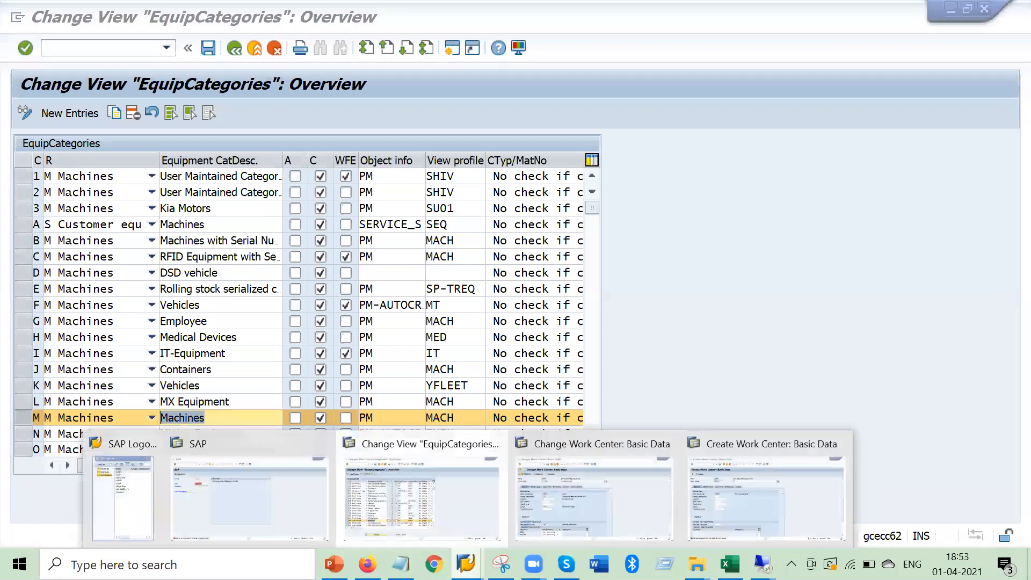
left_click(544, 516)
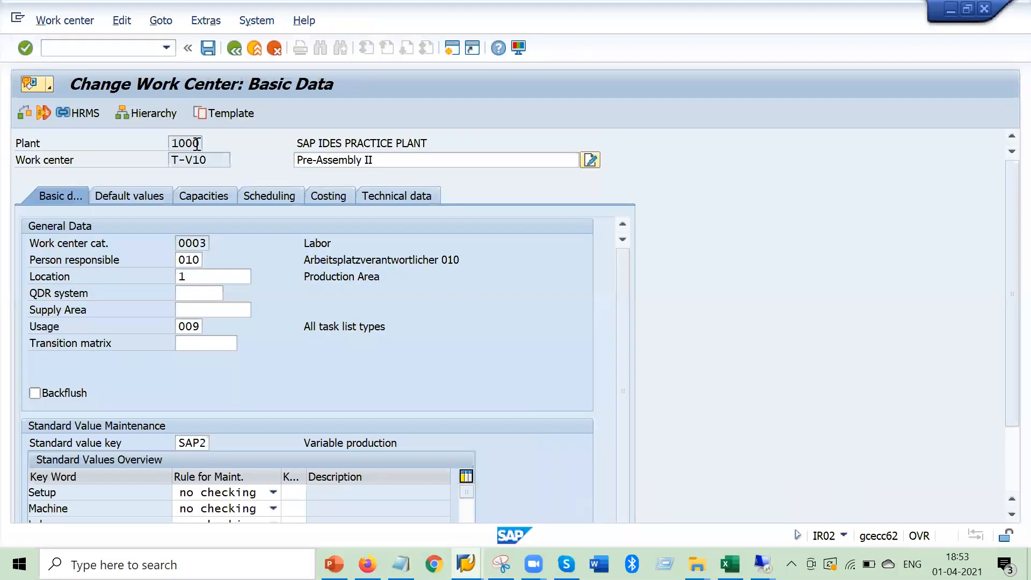
left_click(206, 20)
left_click(160, 21)
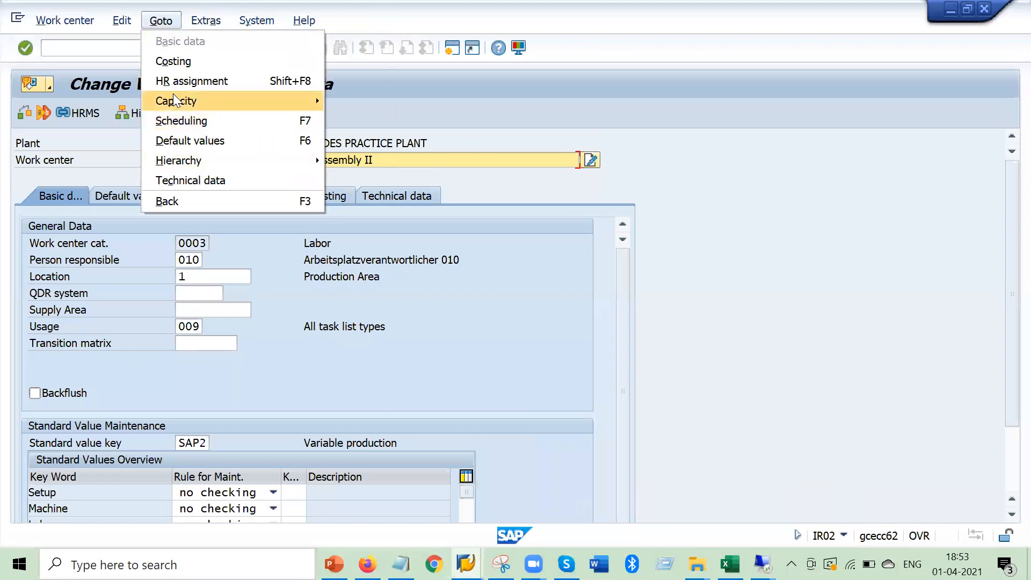
mouse_move(124, 18)
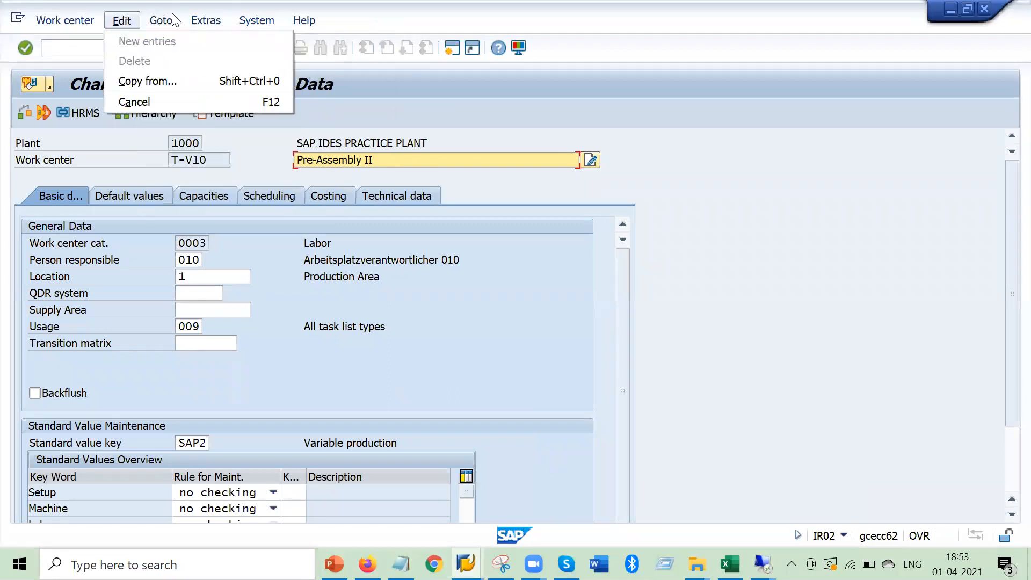
mouse_move(222, 24)
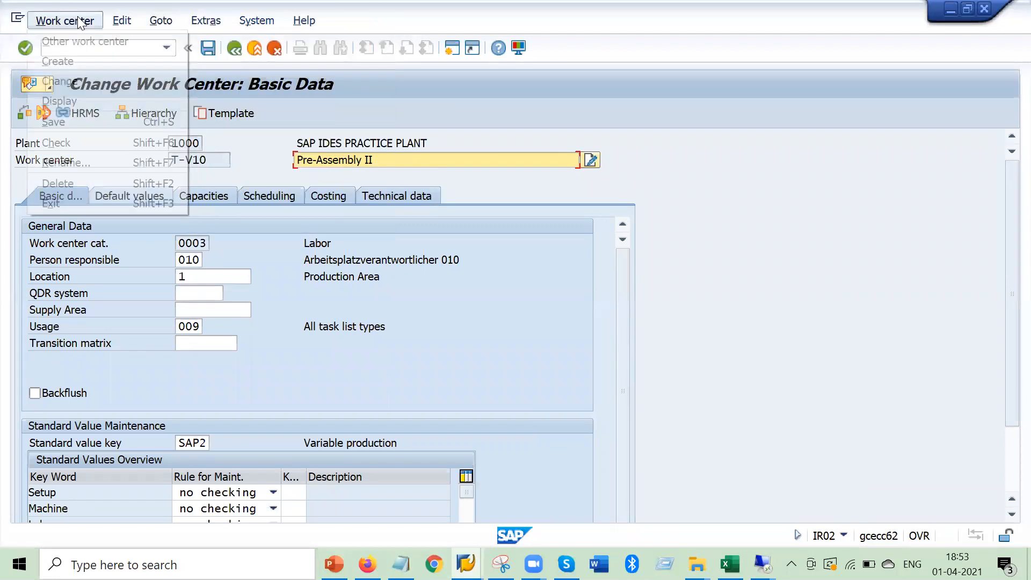
mouse_move(164, 21)
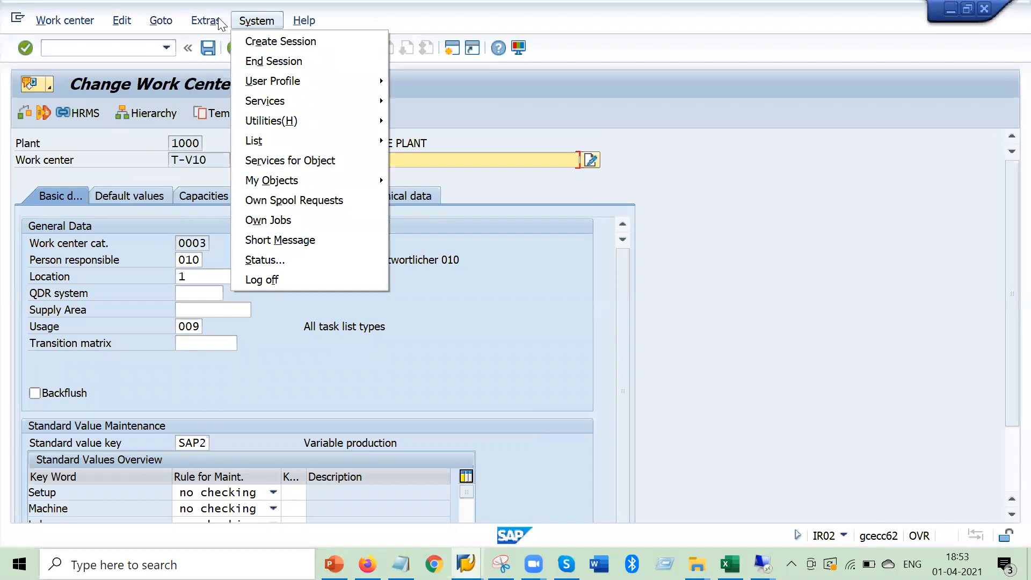
left_click(216, 24)
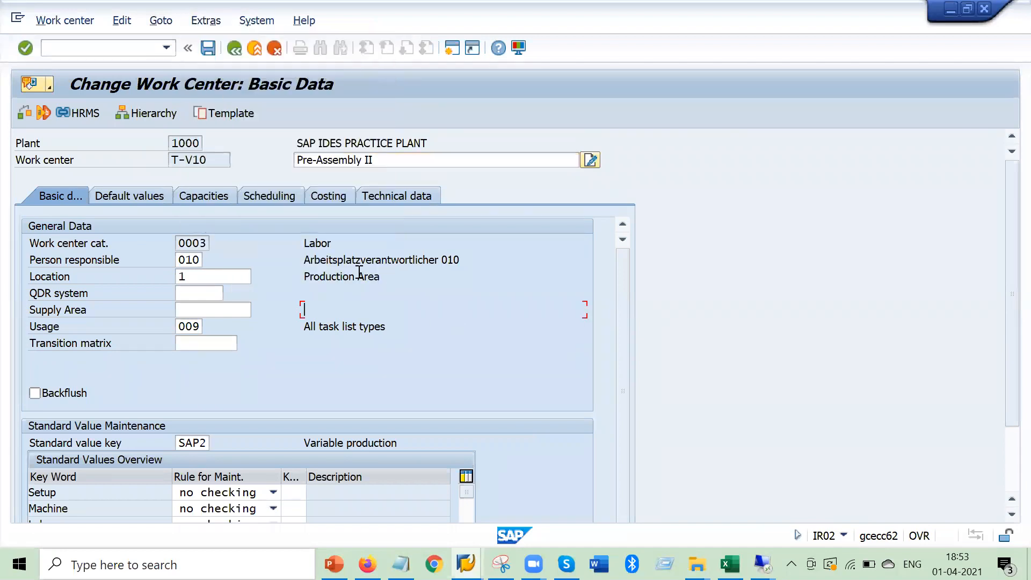
Close the Change Work Center session for T-V10 and switch to the Create Work Center session for DSFS
left_click(986, 9)
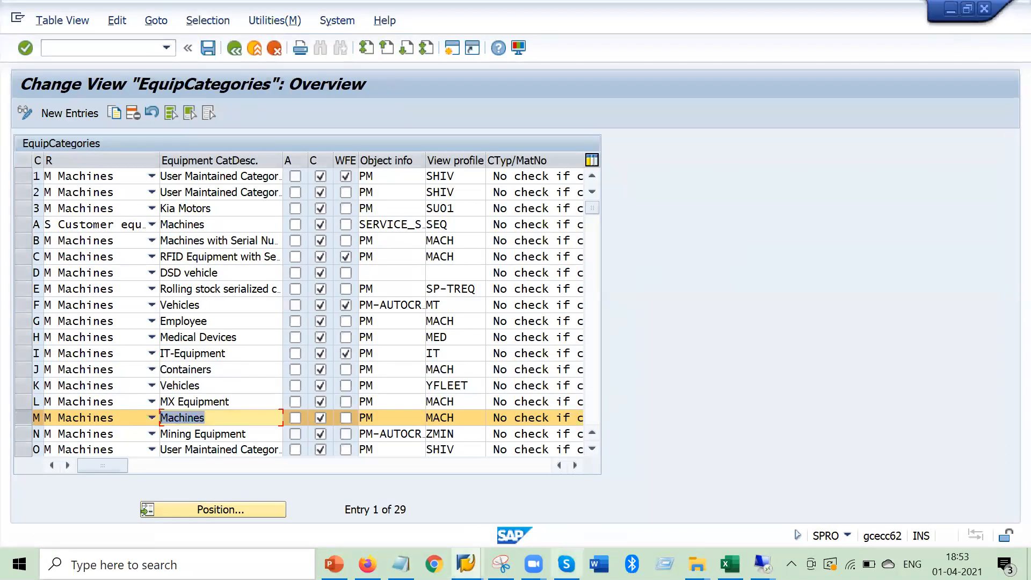
mouse_move(466, 564)
left_click(634, 499)
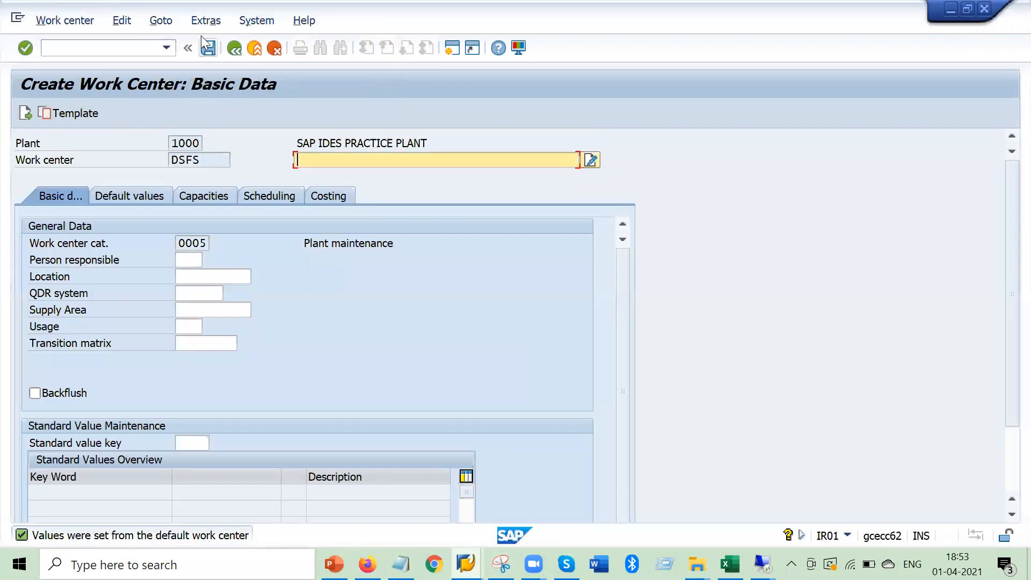
Close the Create Work Center session and open equipment 10006458 with transaction IE02 in a new session
left_click(985, 8)
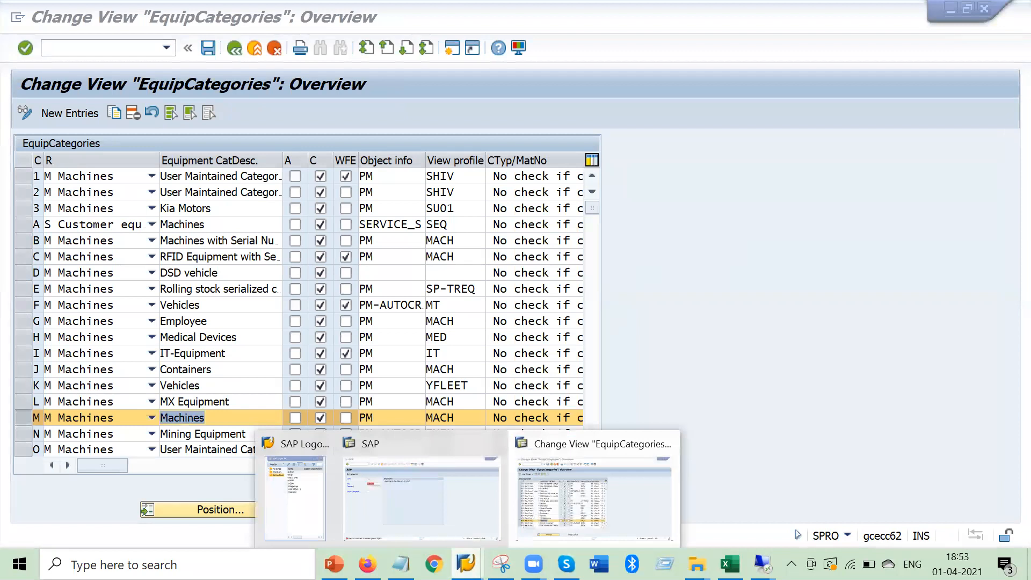
left_click(367, 417)
left_click(129, 48)
type("/oie01")
key("Return")
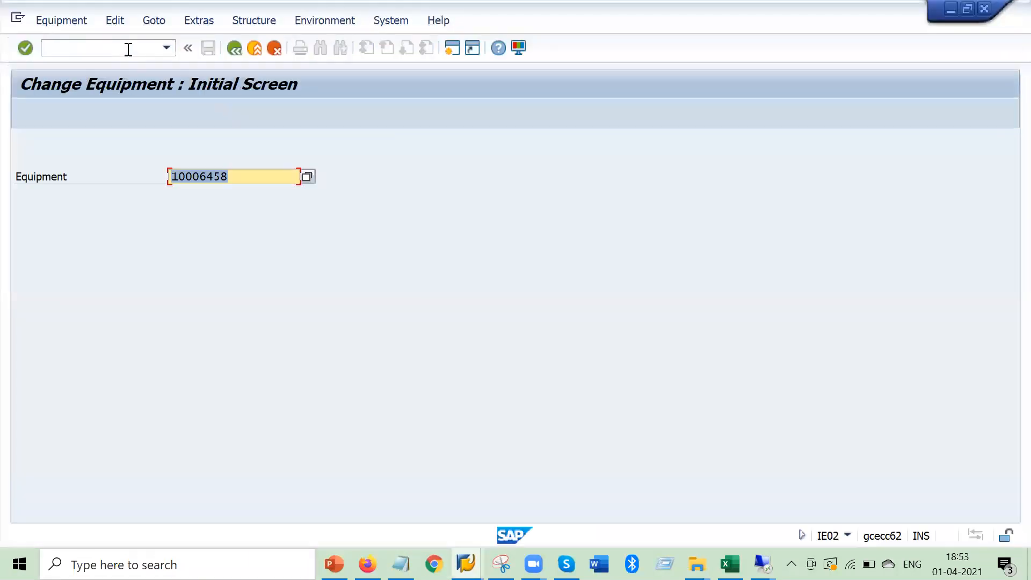
key("Return")
Open the action log of equipment 10006458, examine its recorded field changes, and close the log
left_click(256, 22)
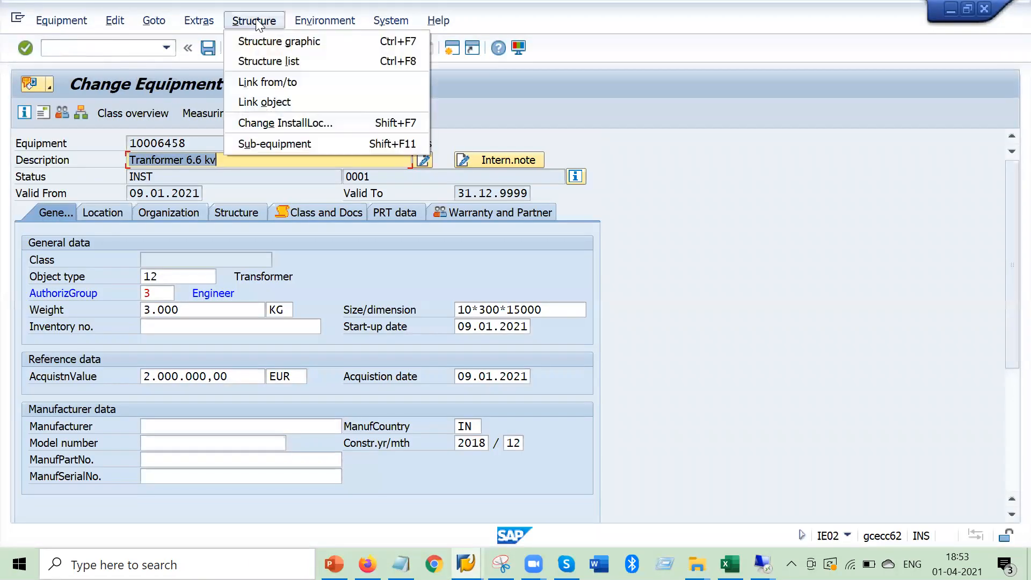
mouse_move(198, 24)
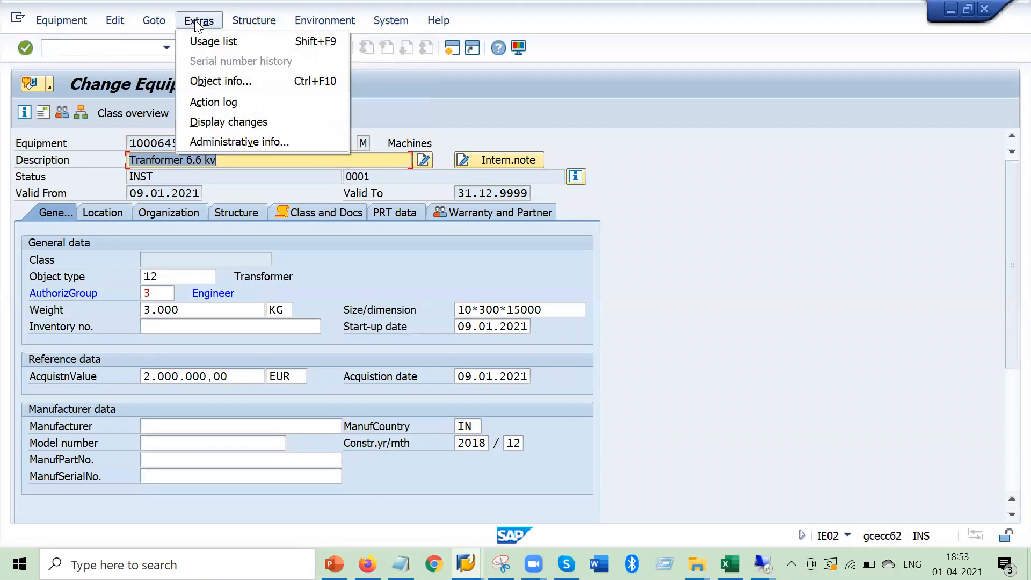
left_click(243, 104)
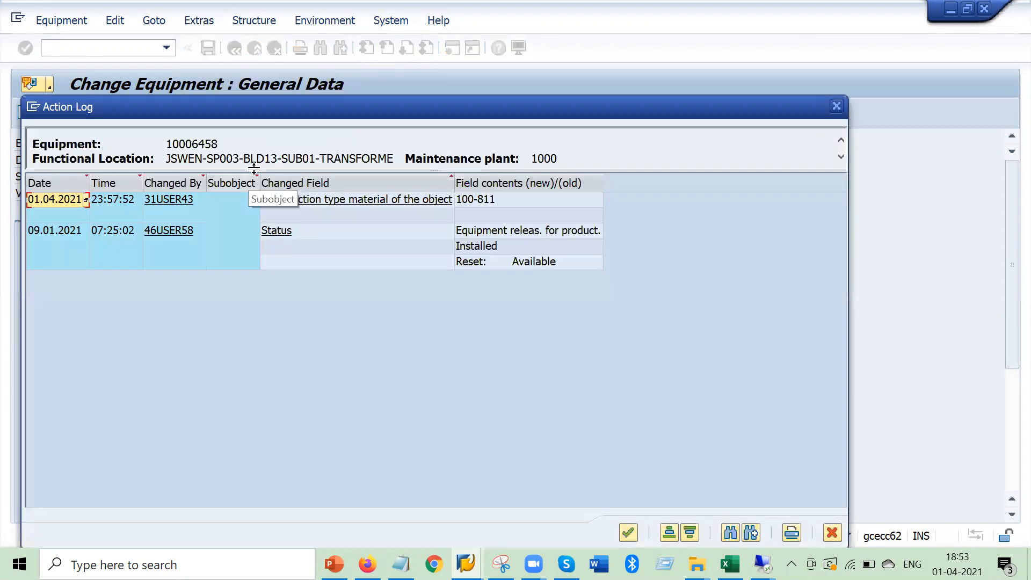
left_click(836, 106)
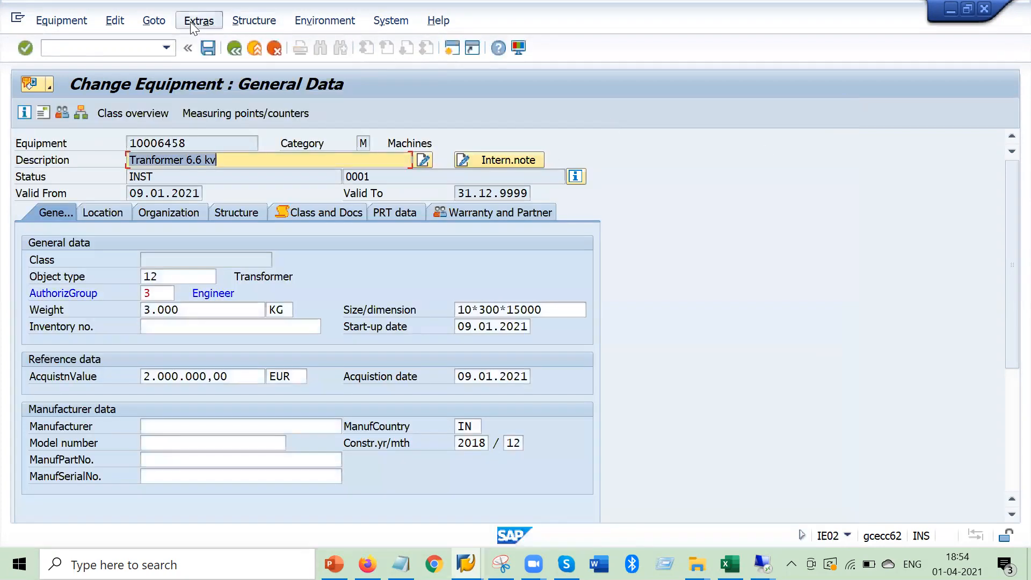
left_click(192, 21)
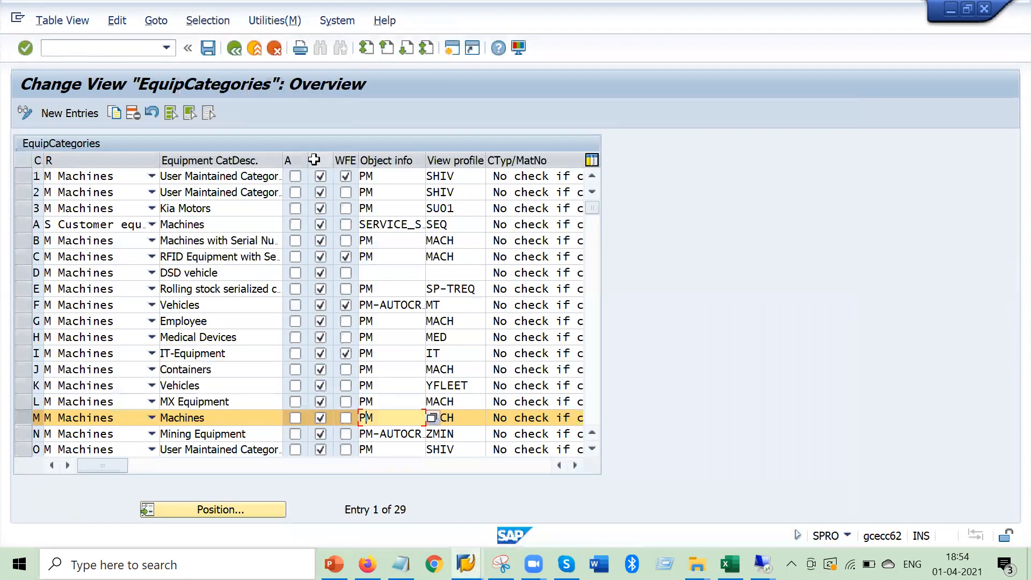
Read the field help for category M's change documents indicator and leave the indicator ticked
left_click(320, 418)
left_click(321, 418)
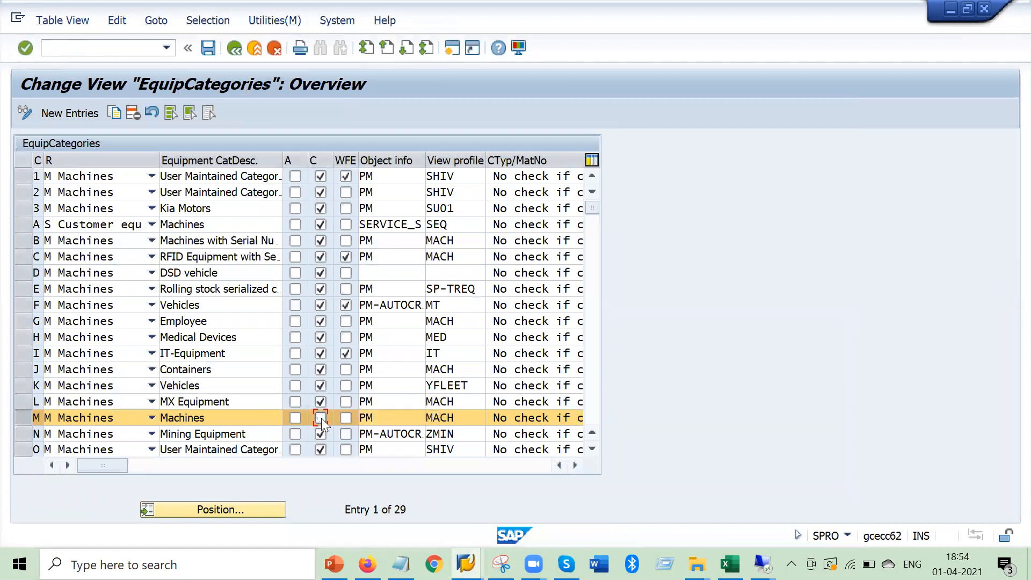
key("F1")
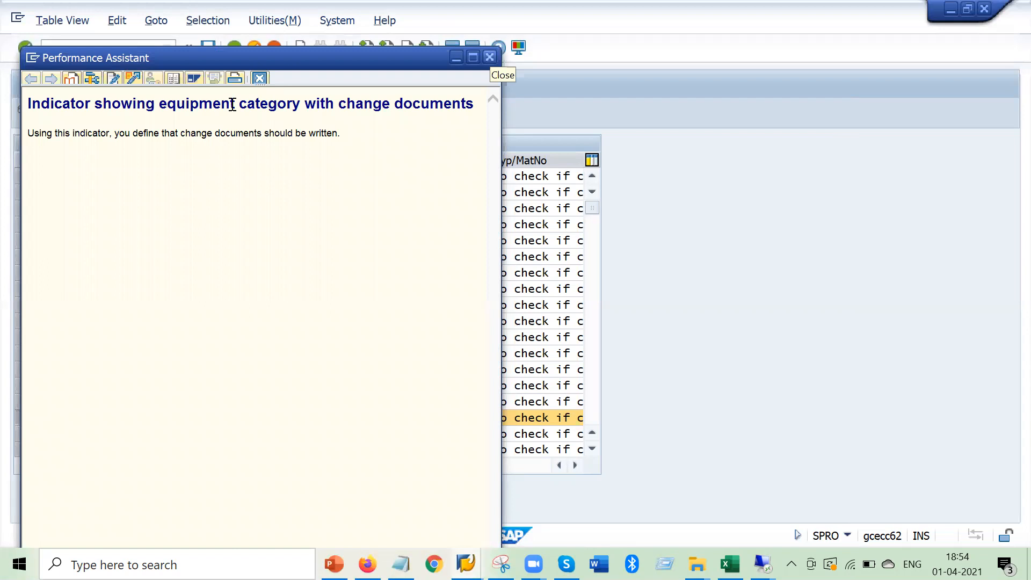
left_click(490, 57)
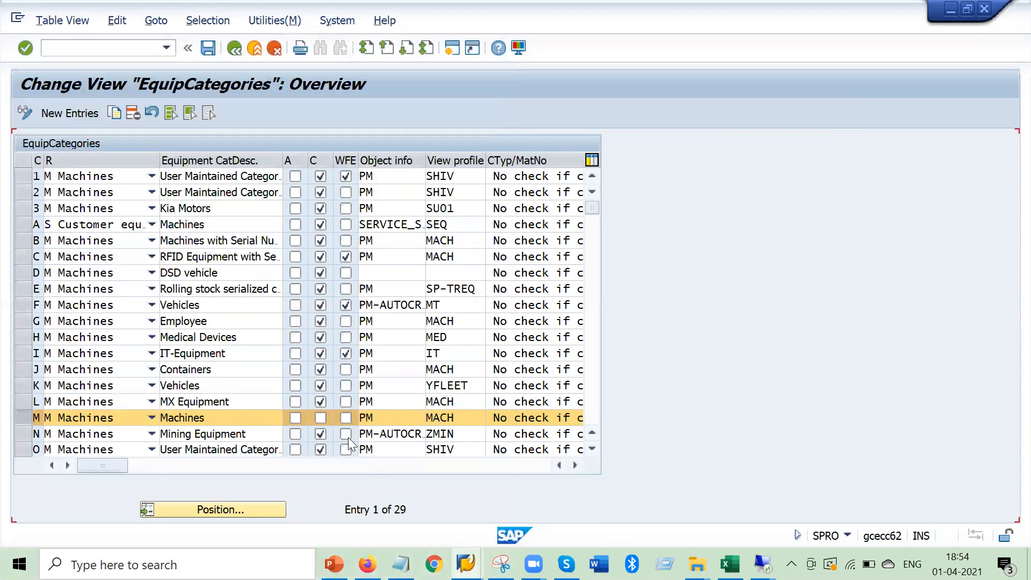
left_click(321, 419)
Switch back to the Change Equipment session and point out the equipment number 10006458
left_click(466, 564)
left_click(656, 491)
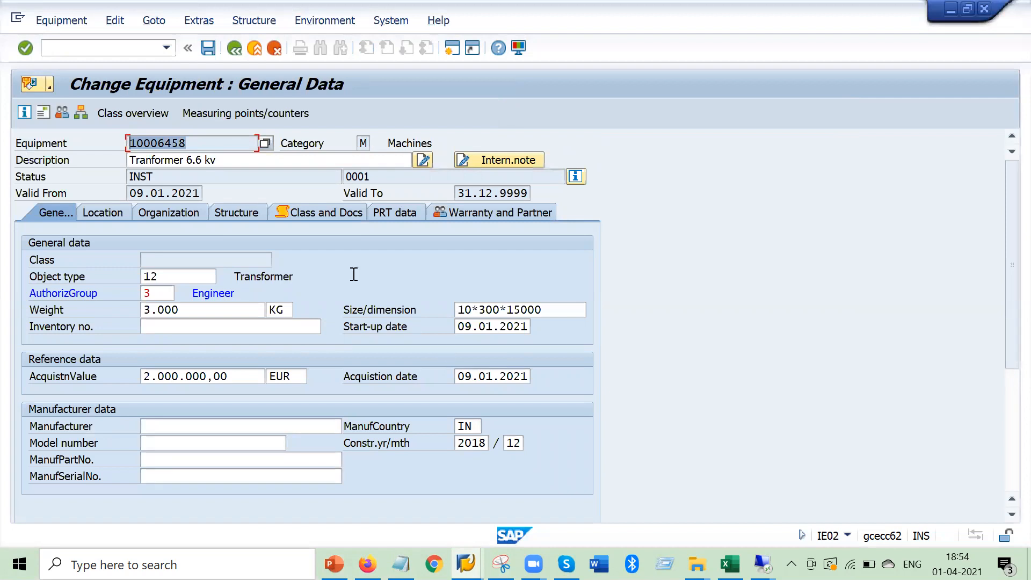
left_click(204, 143)
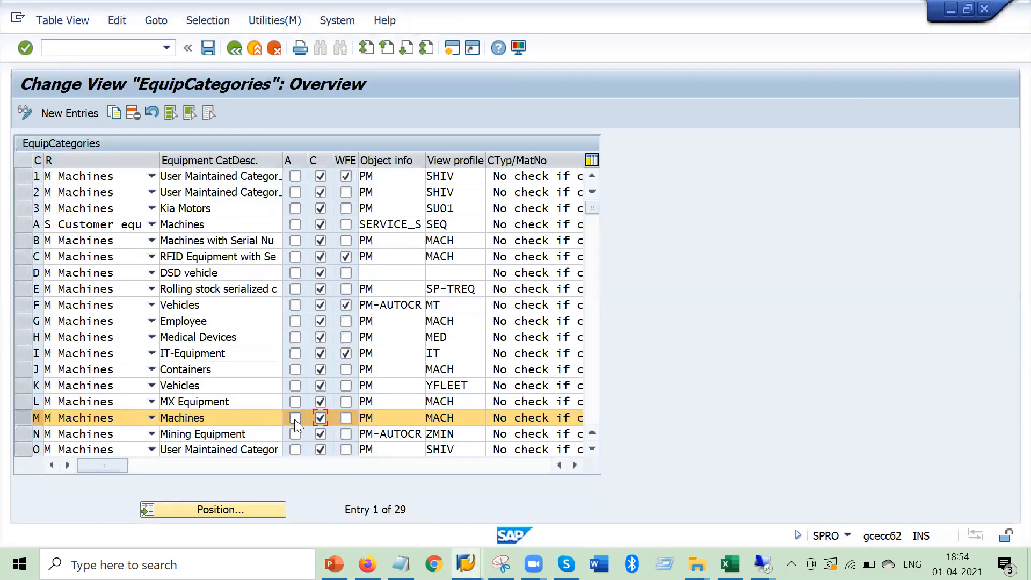
Tick category M's no alphanumeric equipment numbers indicator, read its field help, and close the help
left_click(295, 418)
key("F1")
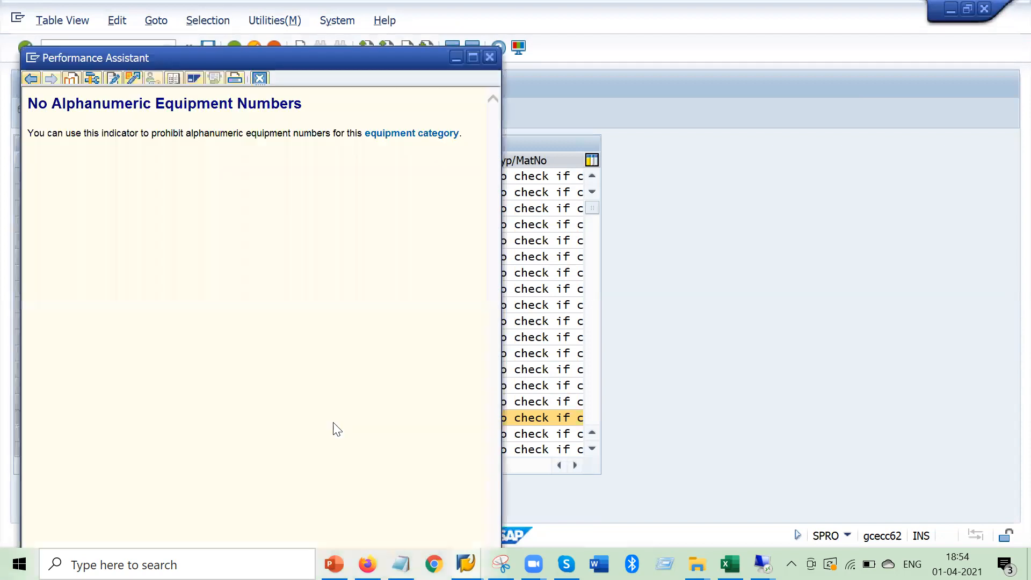
left_click_drag(200, 65, 477, 170)
left_click_drag(306, 211, 597, 232)
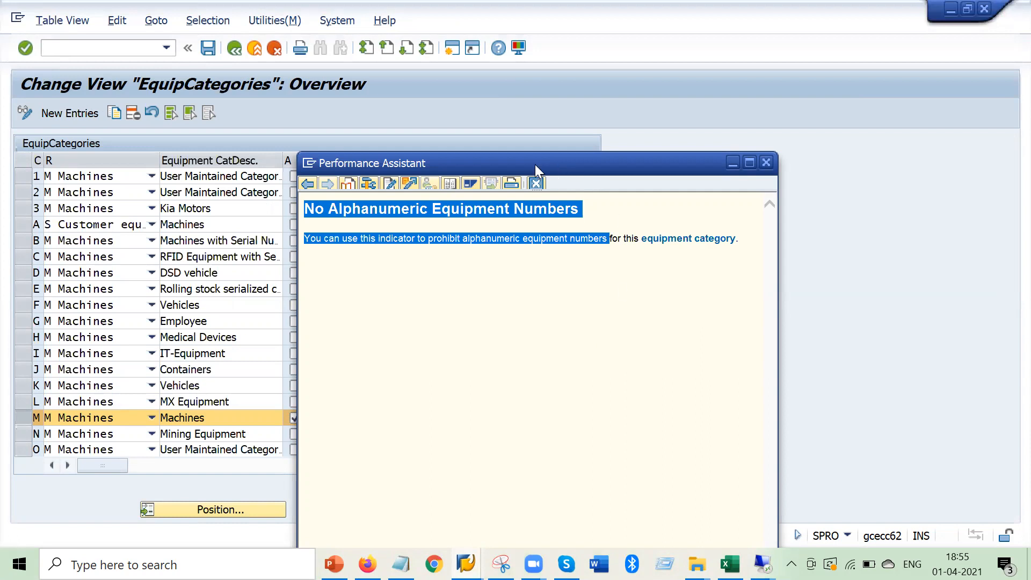
left_click_drag(535, 164, 621, 153)
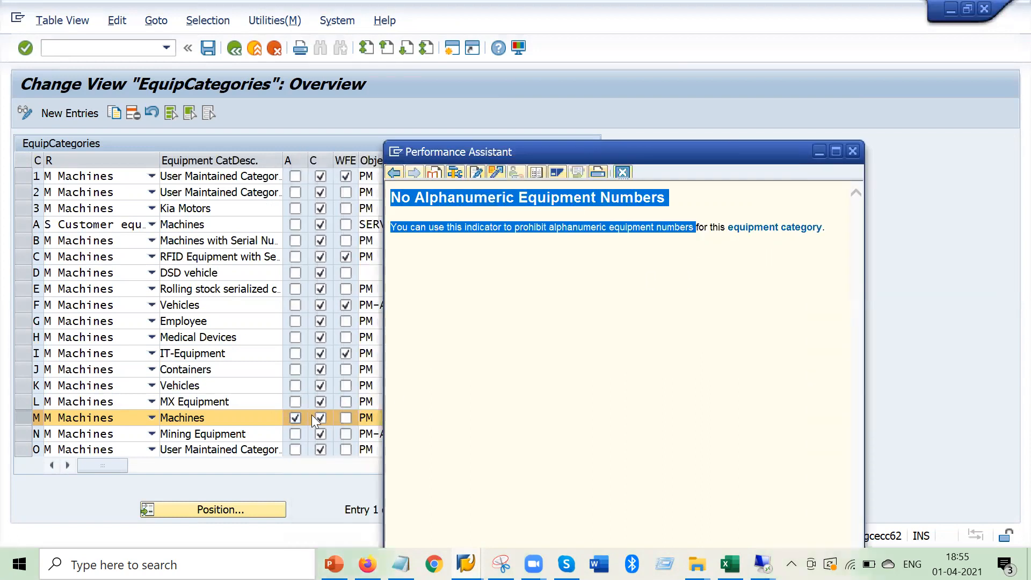
left_click(853, 151)
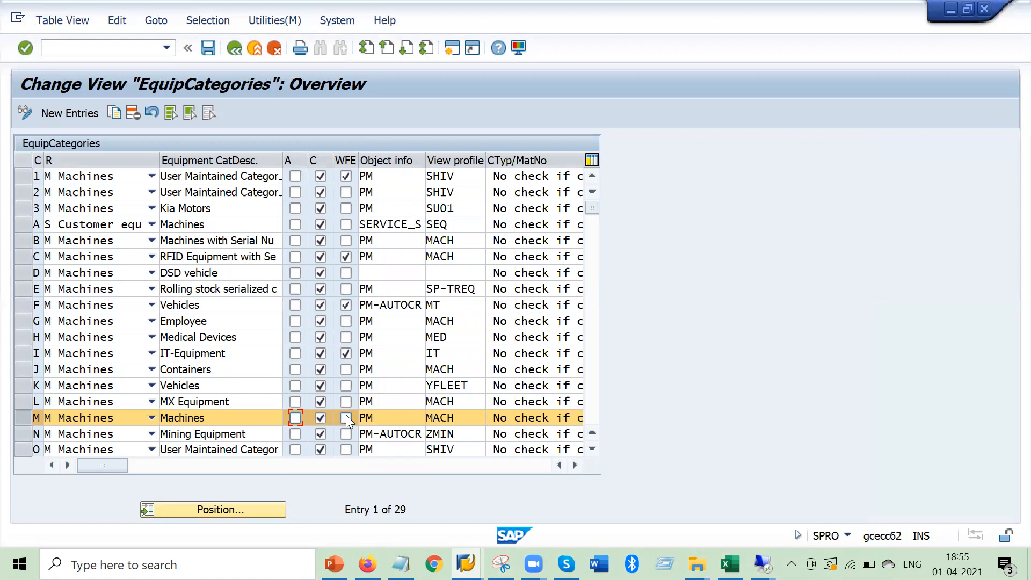
Compare category M's Object info key PM with the Object Information window of equipment 10006458
left_click(399, 416)
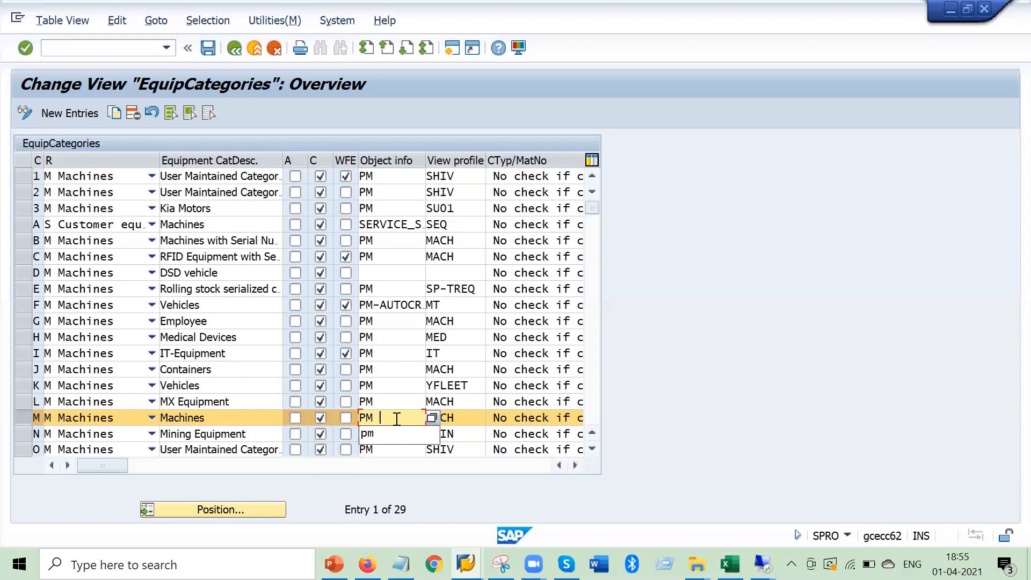
key("BackSpace")
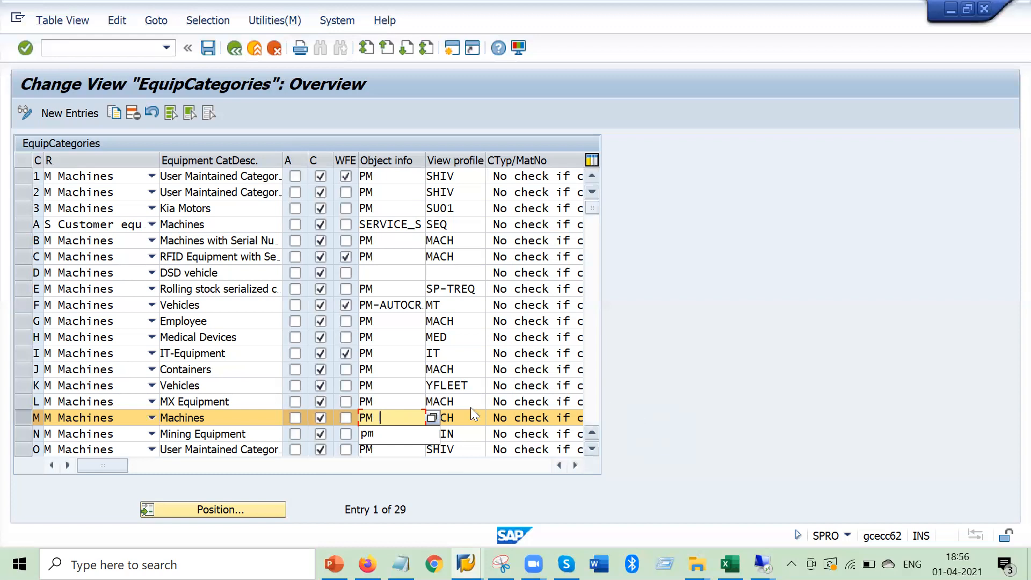
mouse_move(466, 563)
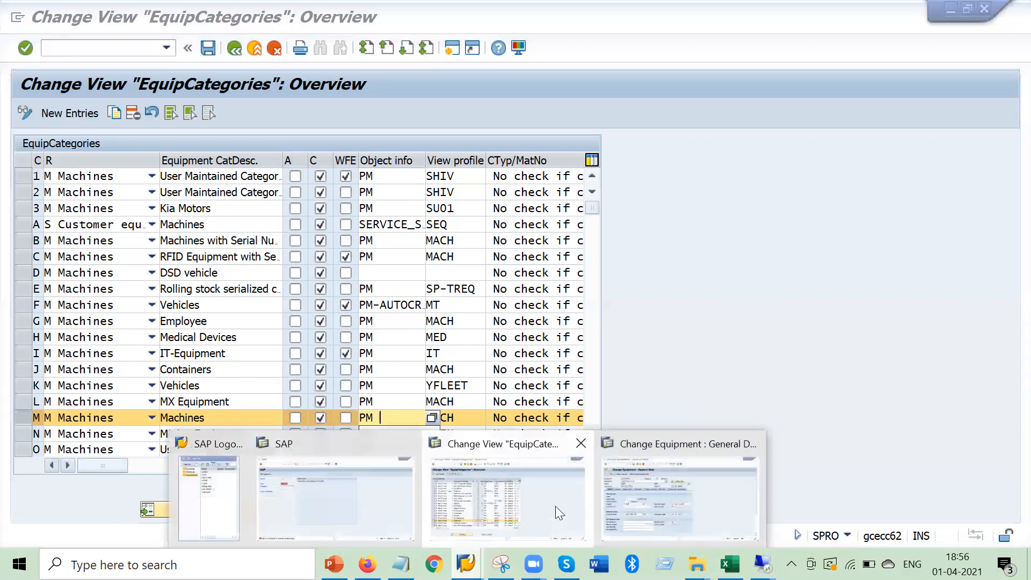
left_click(666, 484)
left_click(23, 112)
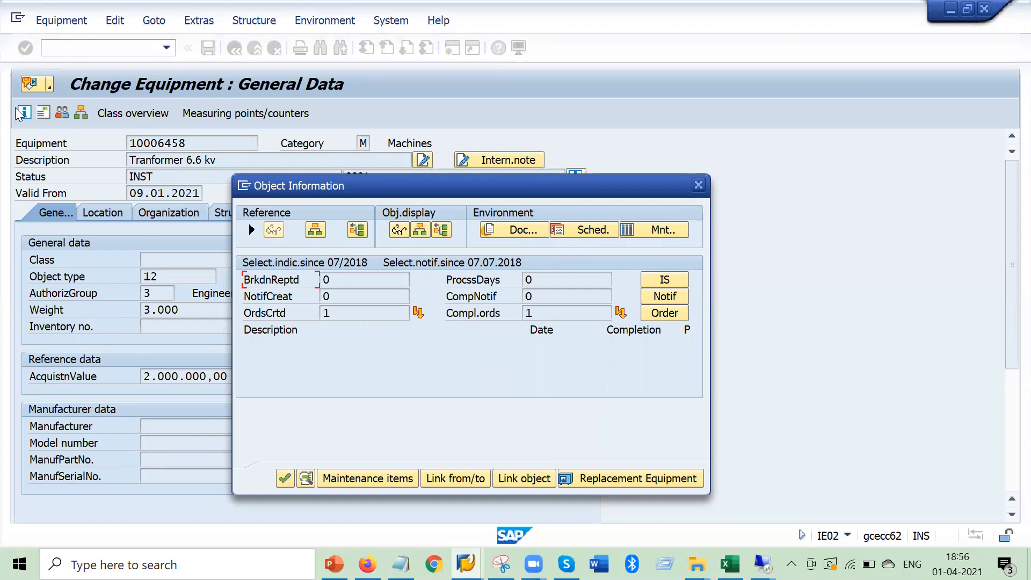
left_click_drag(331, 193, 171, 173)
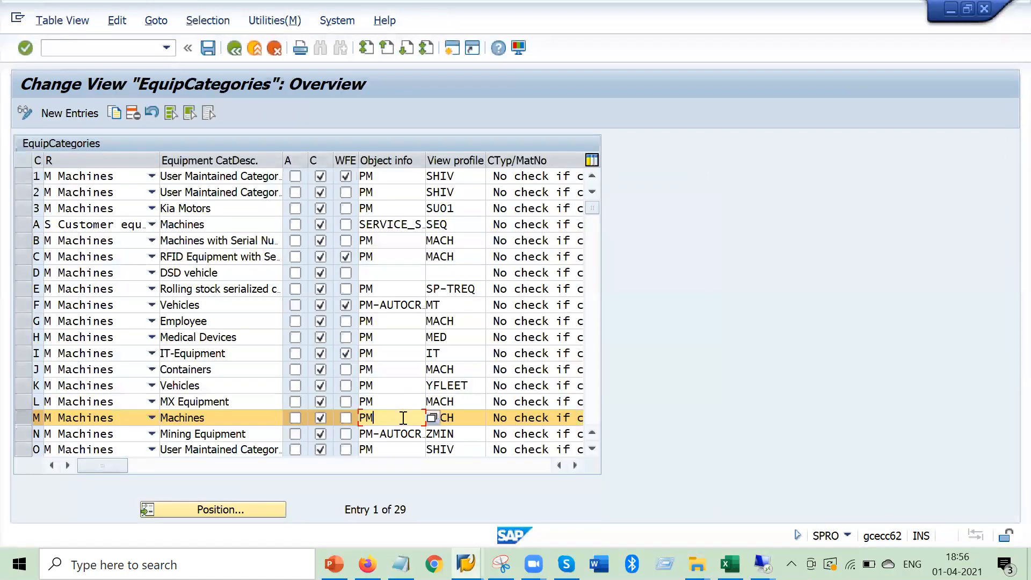
left_click_drag(379, 418, 361, 418)
left_click(410, 415)
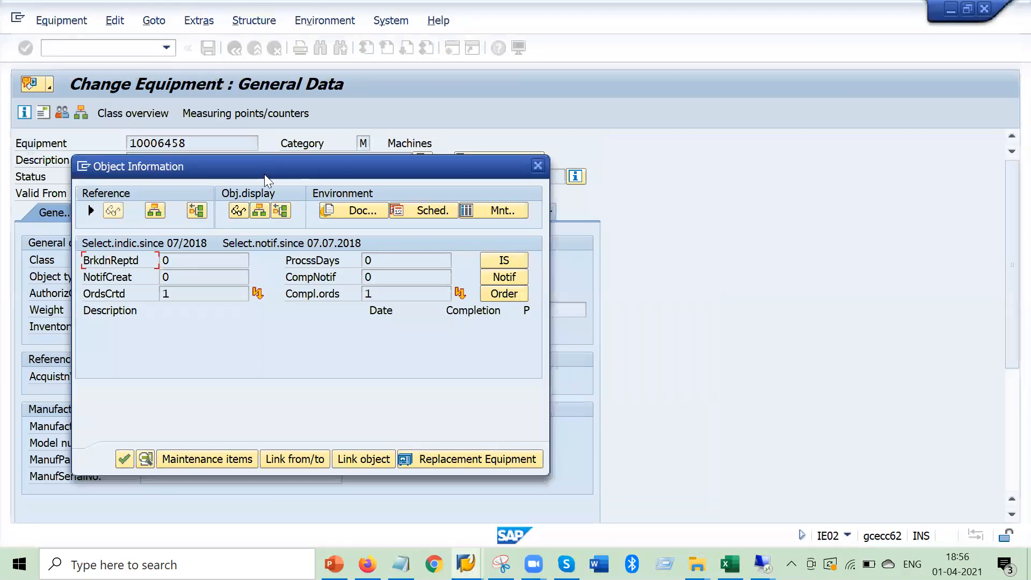
left_click_drag(265, 174, 371, 174)
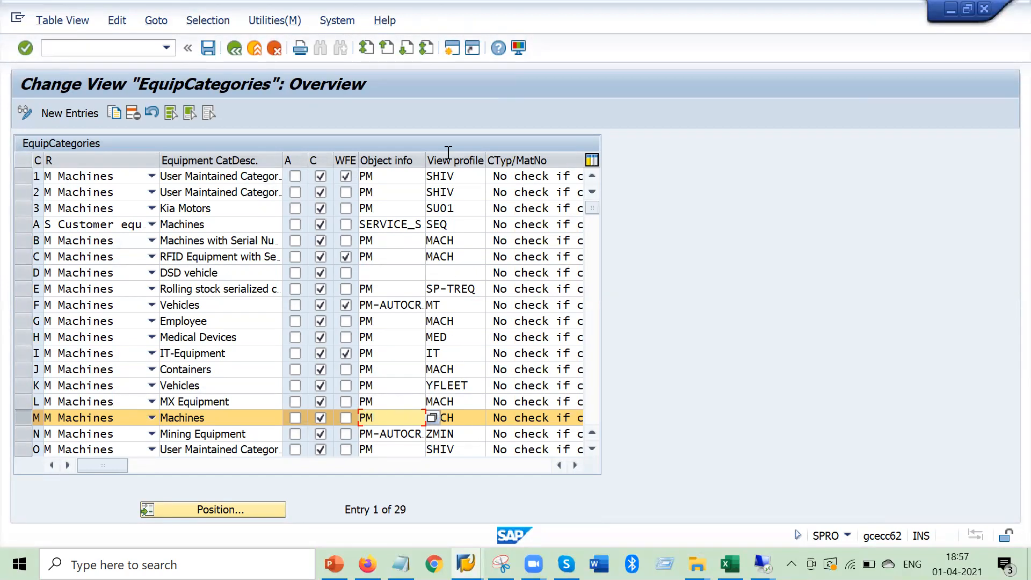
Select category M's view profile MACH and examine the equipment's location, organization, structure, and class and document data
left_click(463, 420)
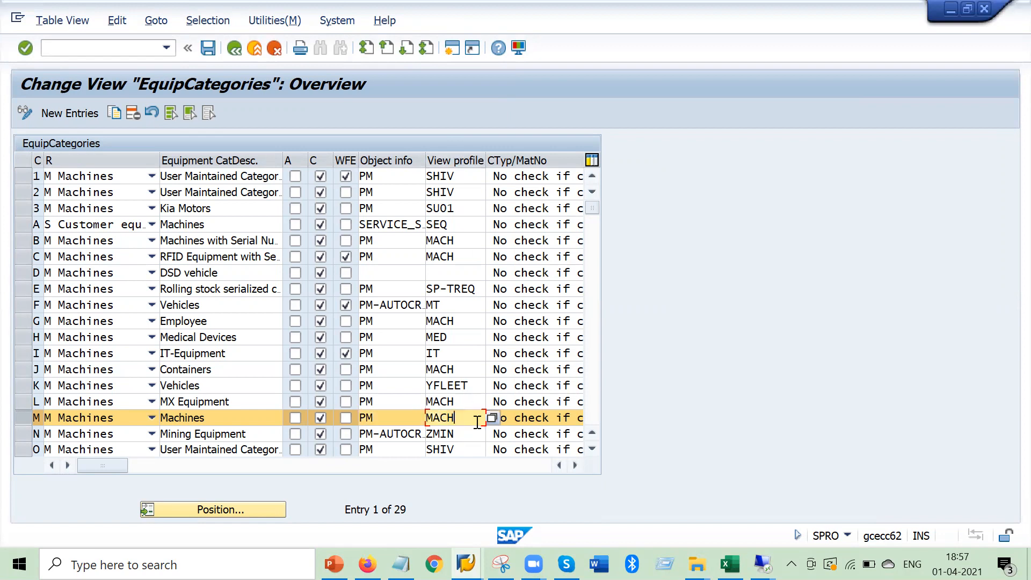
key("alt+Tab")
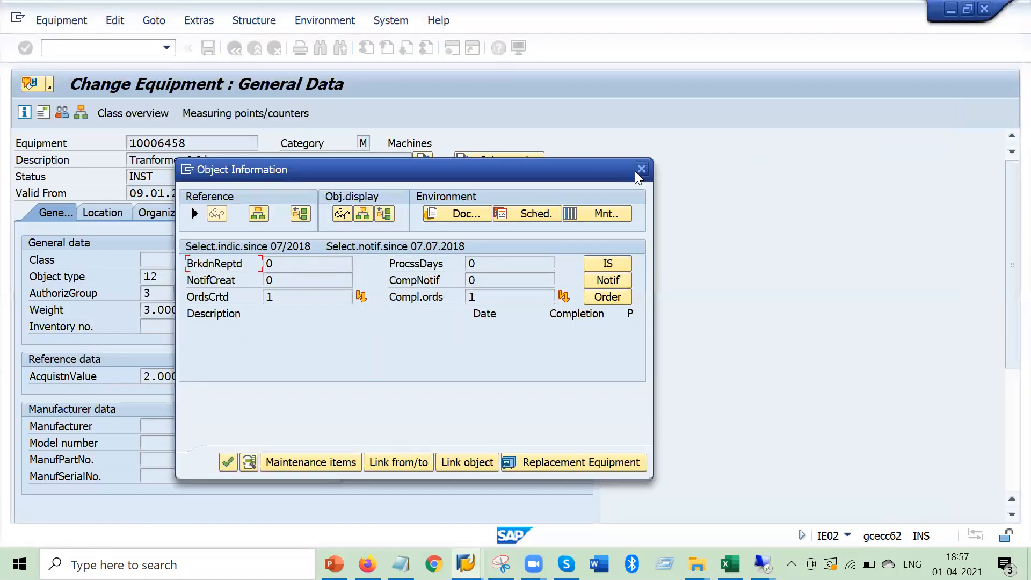
key("Return")
left_click(113, 215)
left_click(182, 214)
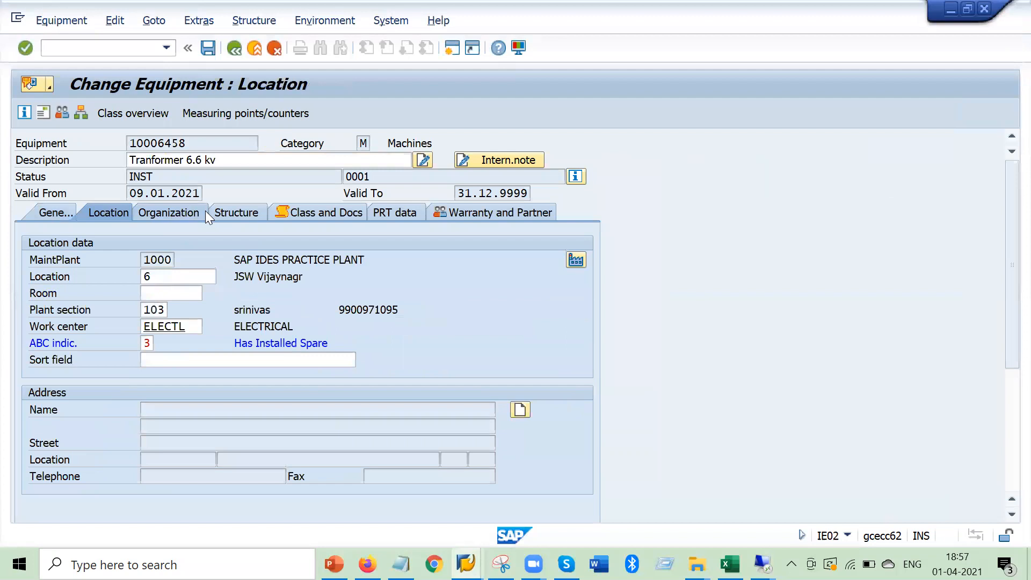
left_click(248, 214)
left_click(323, 214)
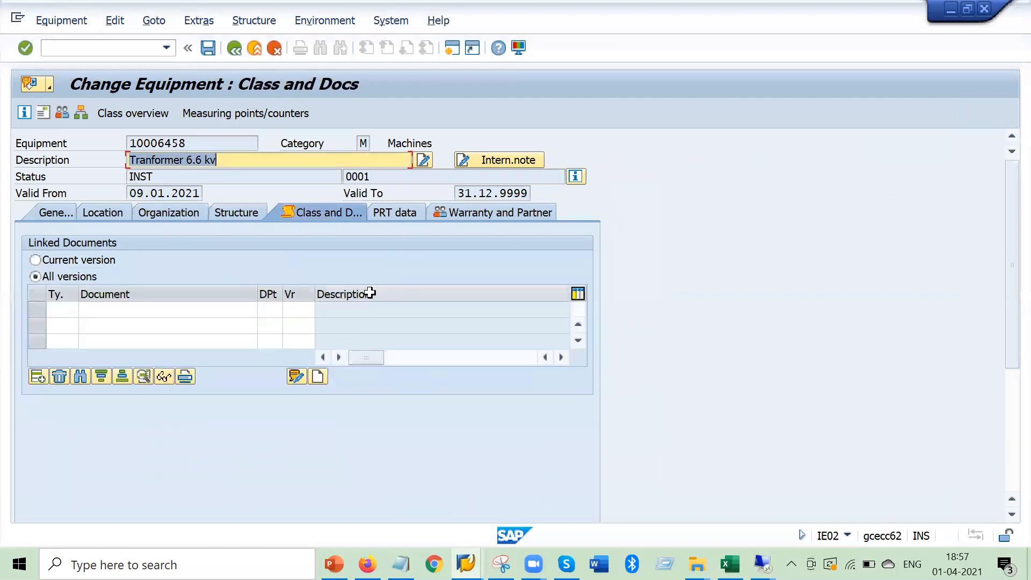
Go through the equipment's views again from general data to class and documents, and return to category M's view profile
left_click(70, 213)
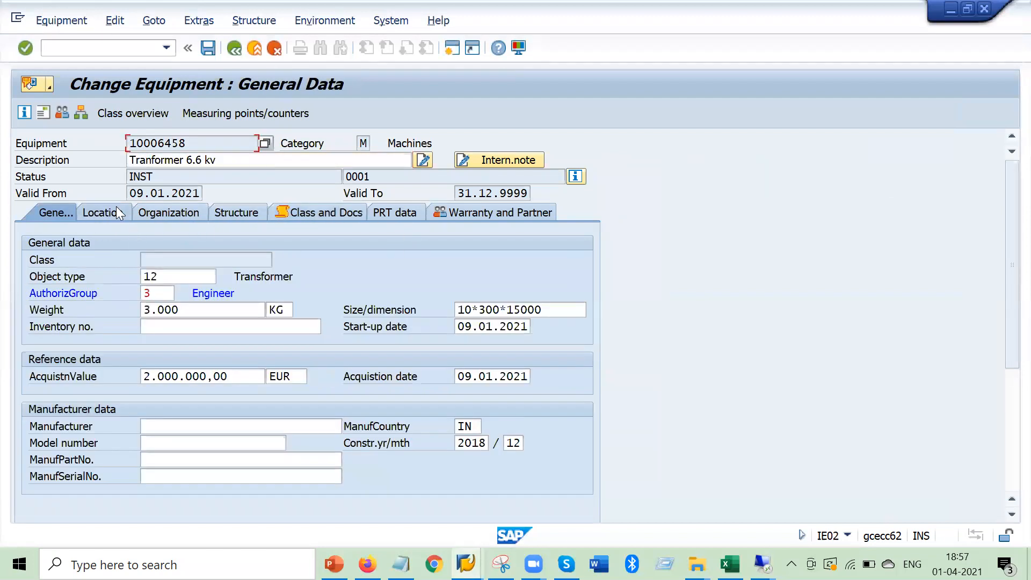
left_click(116, 210)
left_click(174, 213)
left_click(261, 213)
left_click(323, 213)
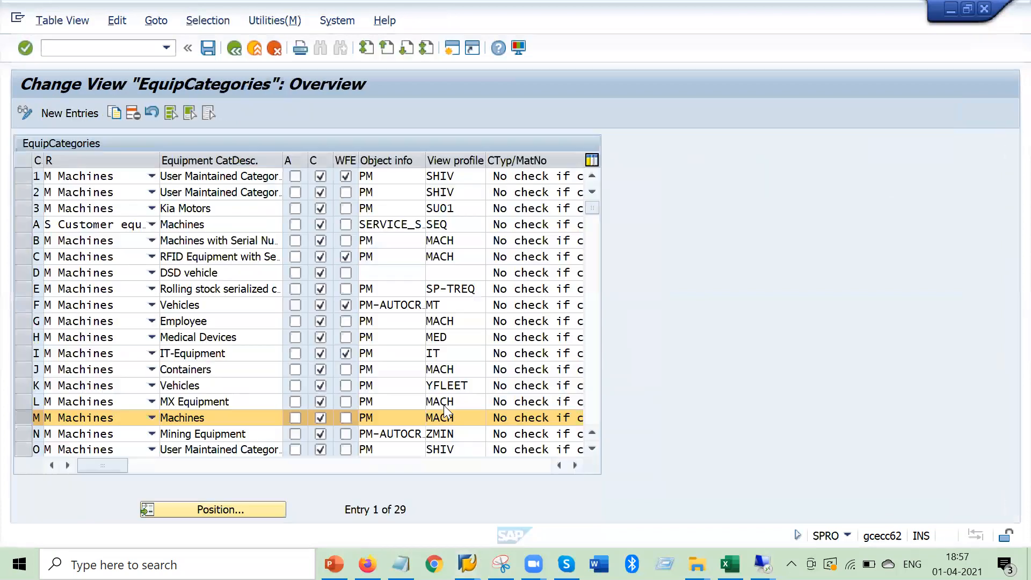
left_click(471, 414)
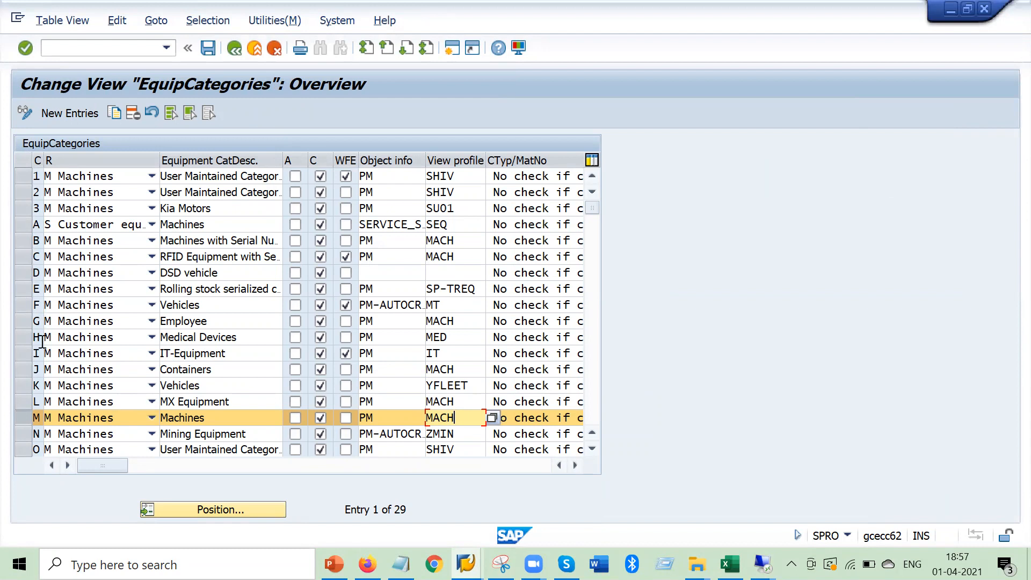
Delete equipment category V together with the already selected category M row from the overview
left_click(595, 408)
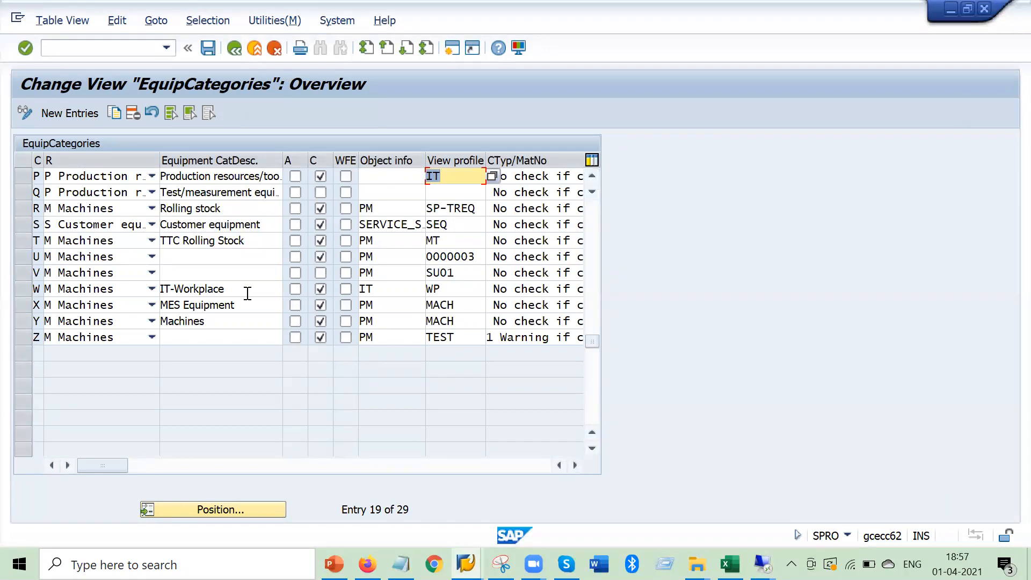
left_click(17, 271)
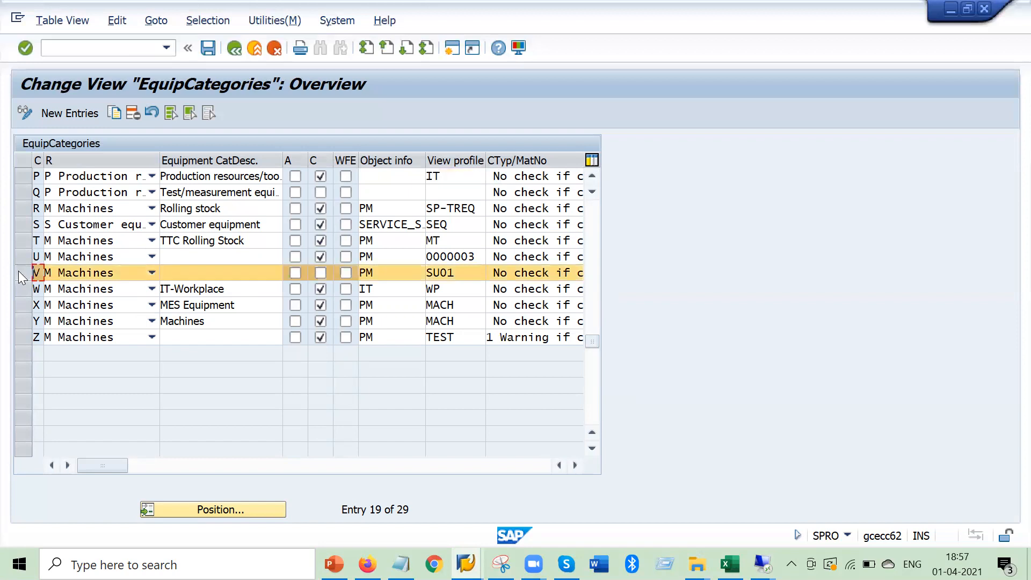
left_click(132, 114)
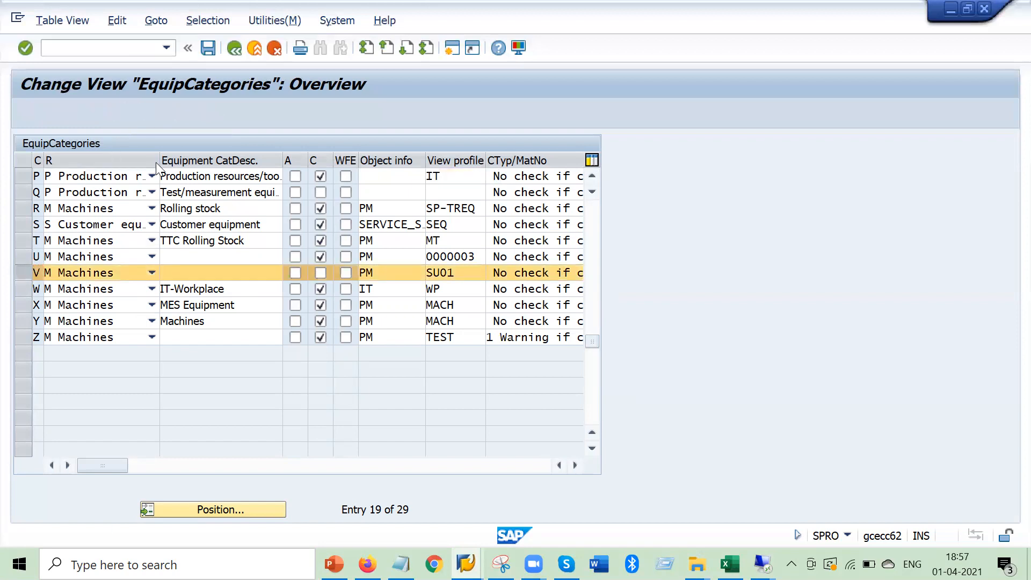
Add a new equipment category V with reference category M Machines and a description consisting of a name followed by "EQ cate"
left_click(592, 208)
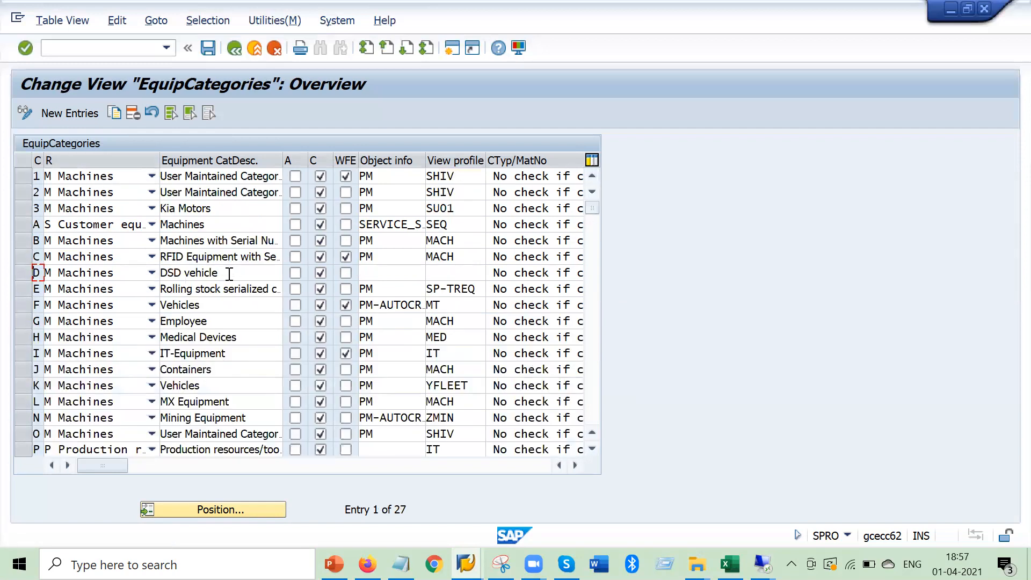
left_click(69, 113)
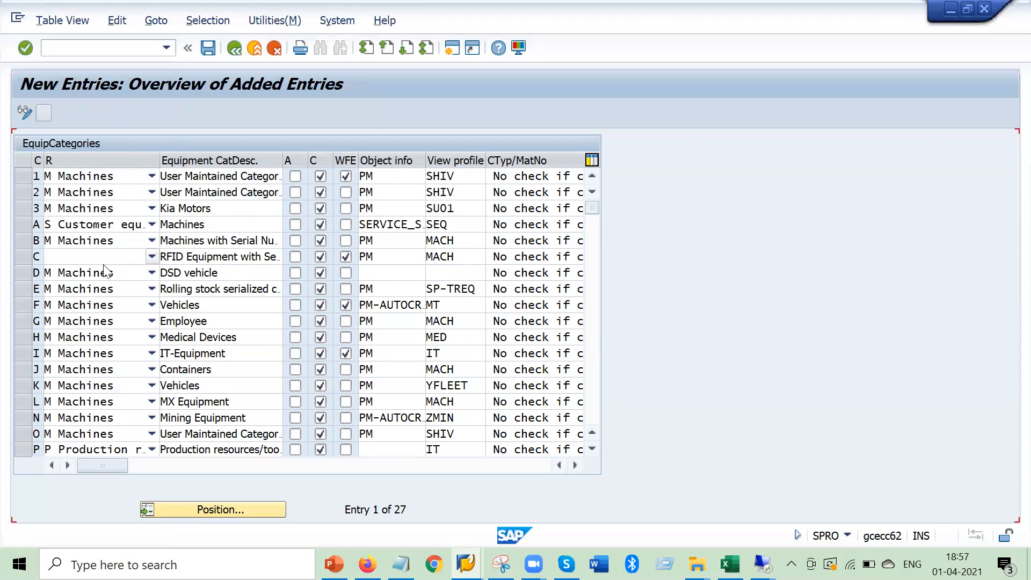
type("v")
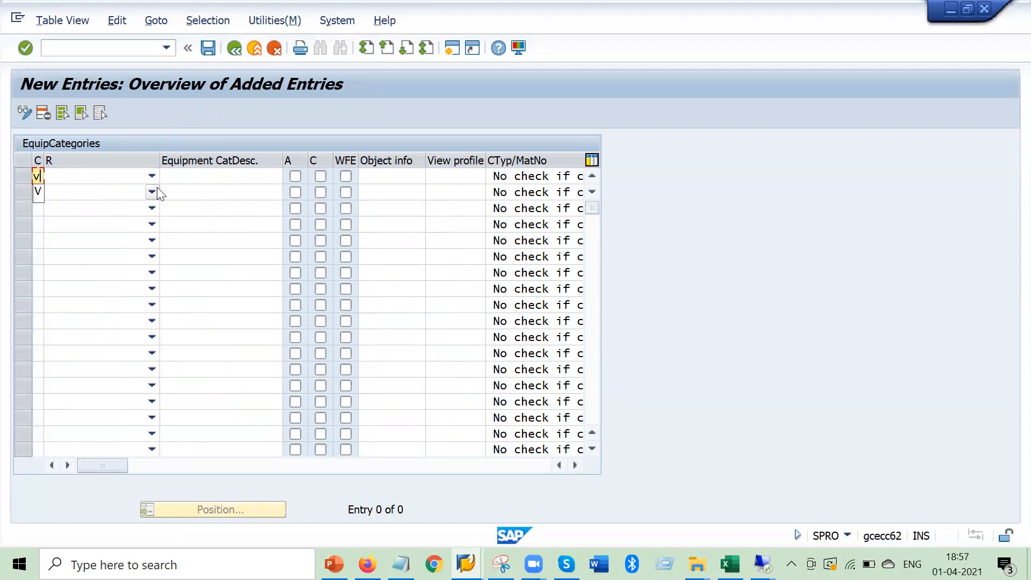
key("Tab")
left_click(152, 175)
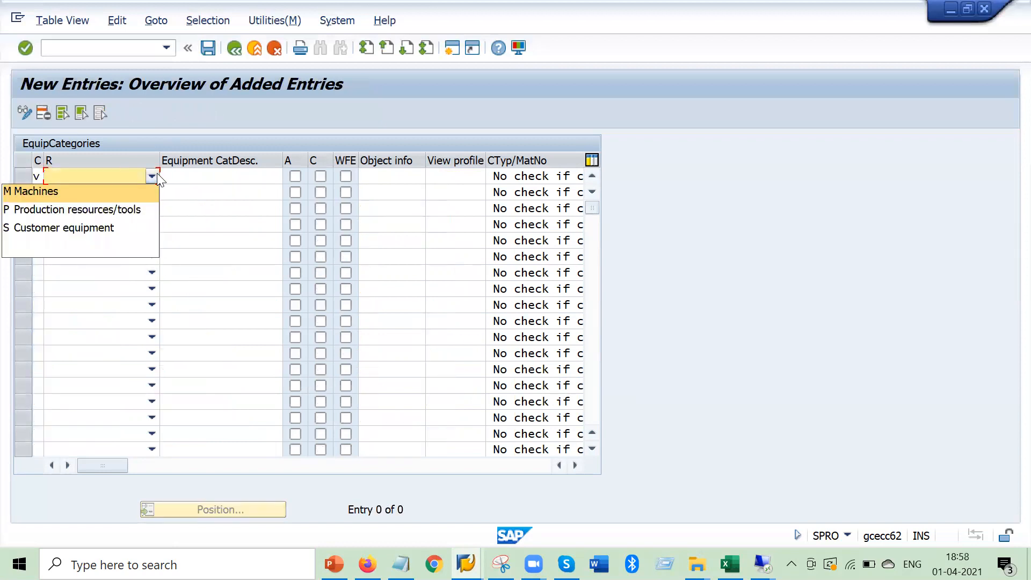
left_click(64, 192)
left_click(195, 177)
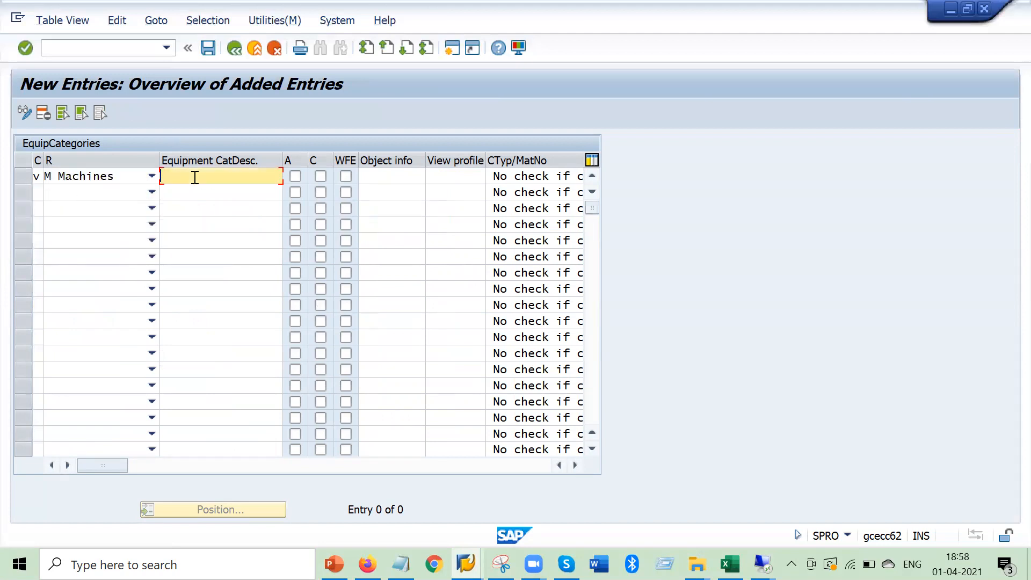
type("a")
key("BackSpace")
type("Alam EQ cate")
Enable the C indicator for the new category and assign object info PM and view profile MACH
left_click(320, 177)
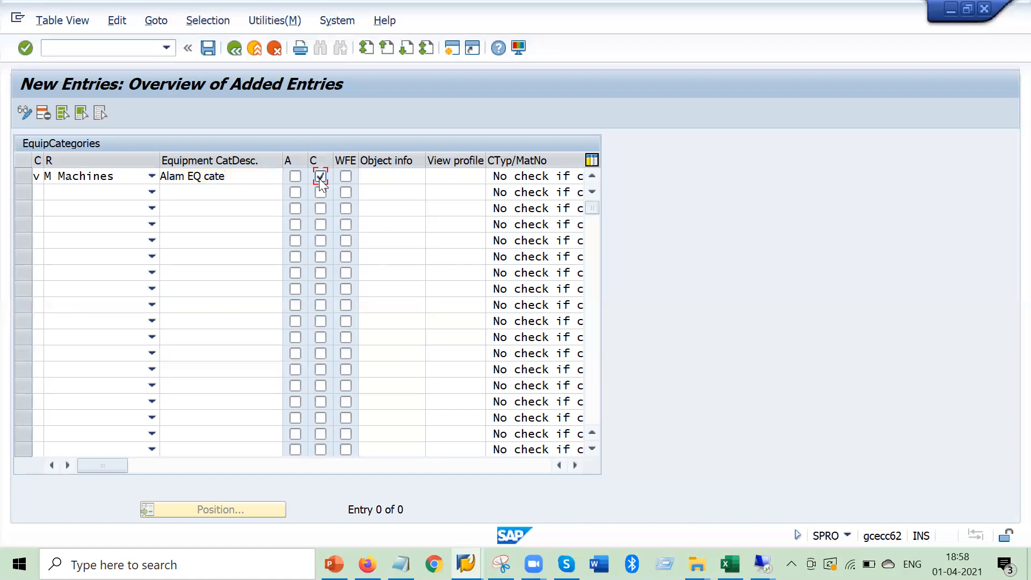
left_click(380, 178)
type("pm")
key("Tab")
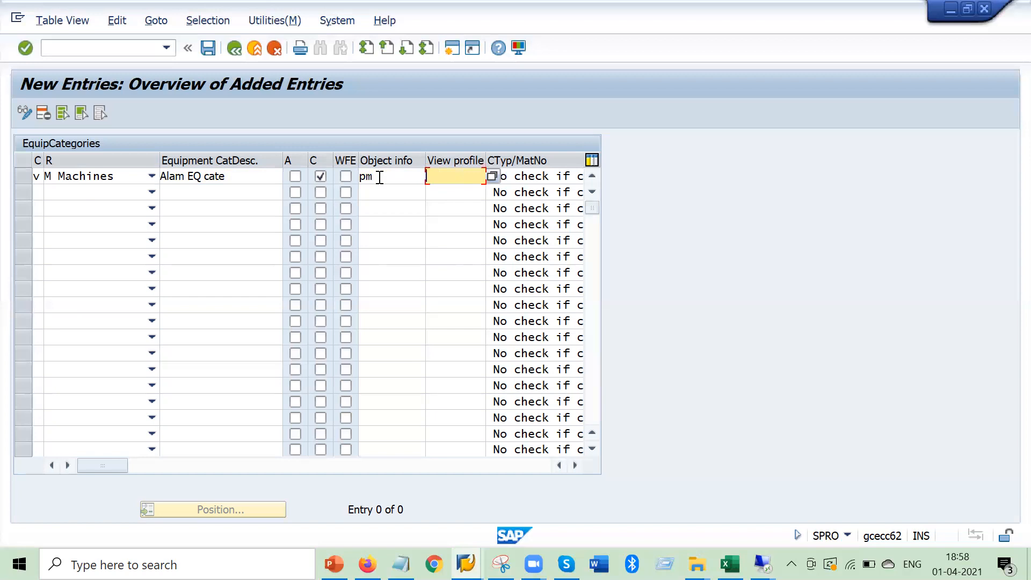
type("mach")
key("Return")
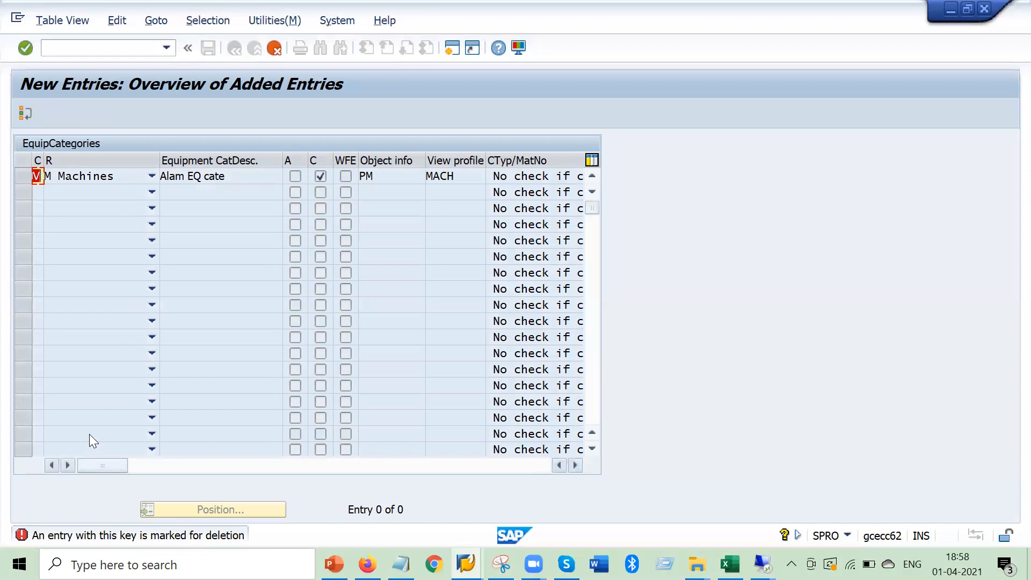
Clear the category key V from the new entry, confirm it, and return to the equipment categories overview
key("Return")
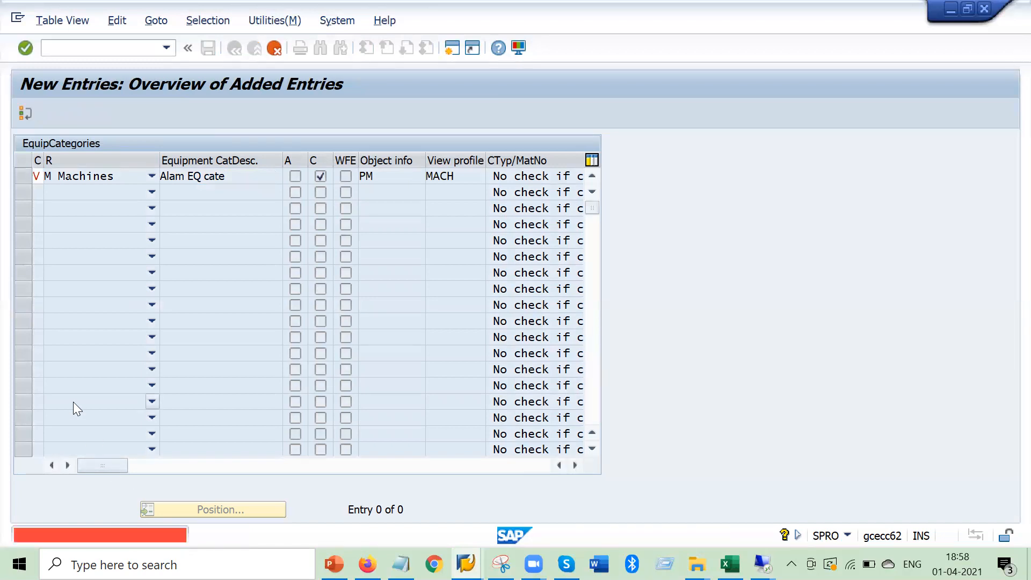
key("BackSpace")
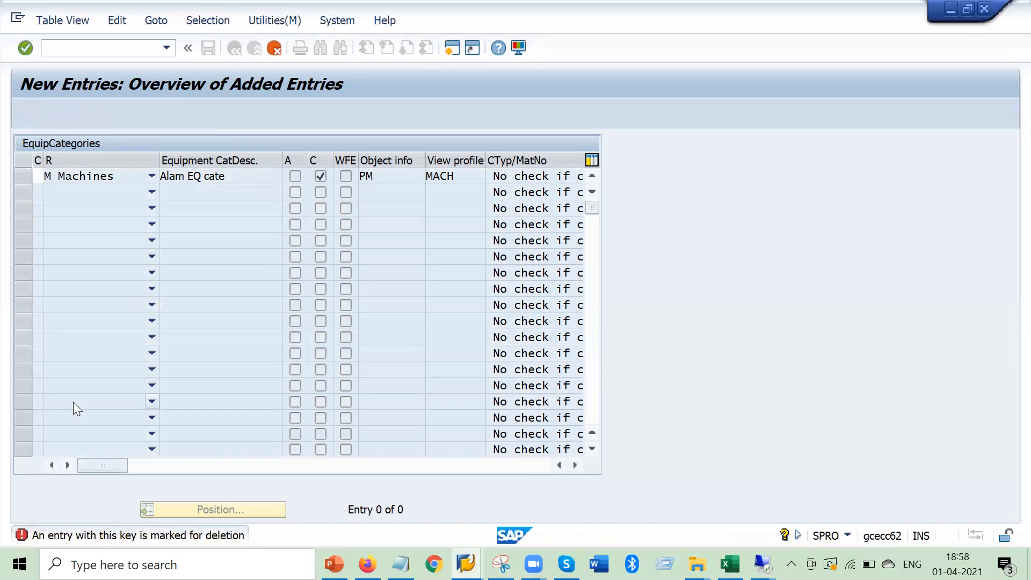
key("Return")
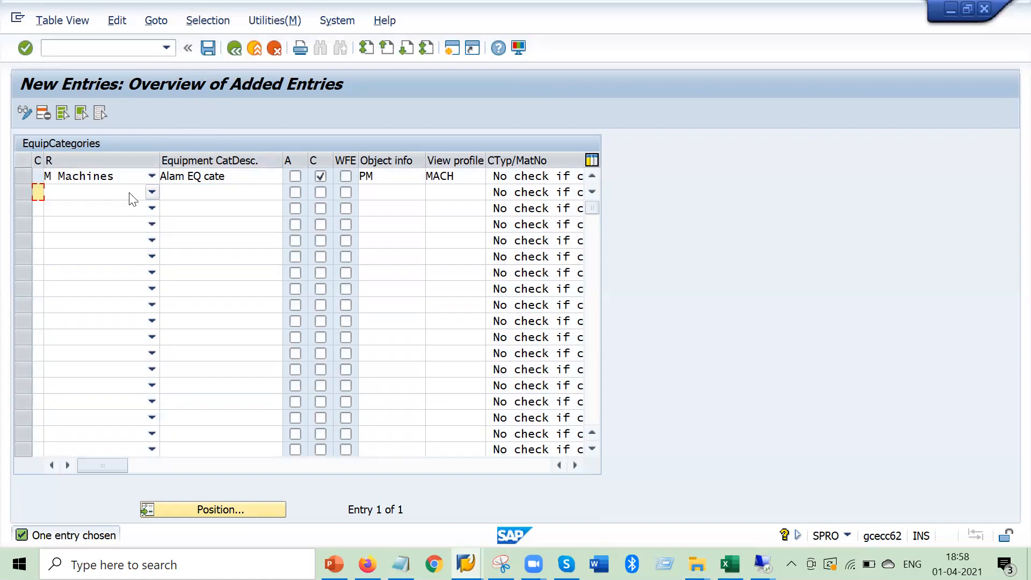
left_click(275, 48)
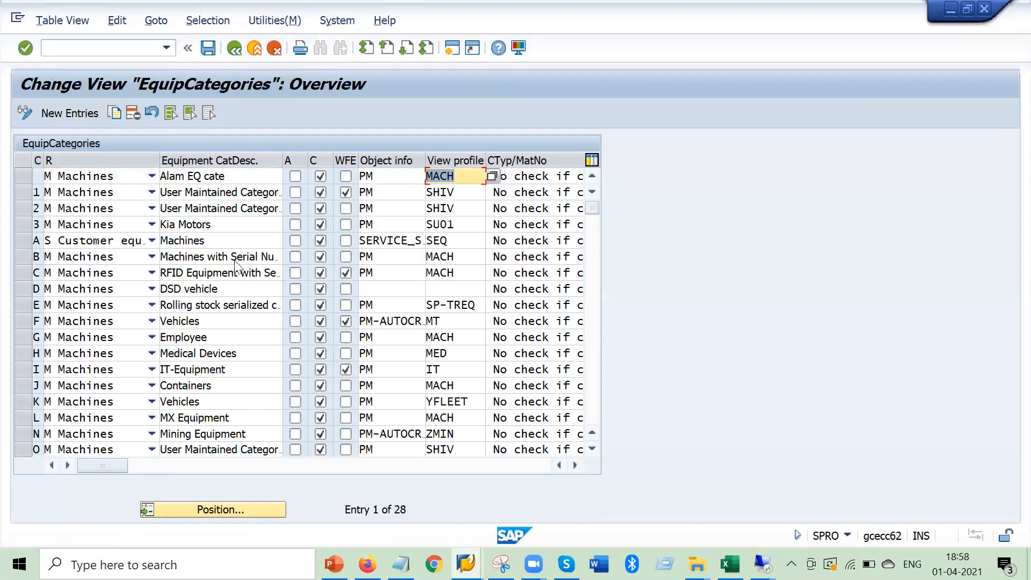
Save the changed equipment categories under the proposed customizing request
left_click(592, 383)
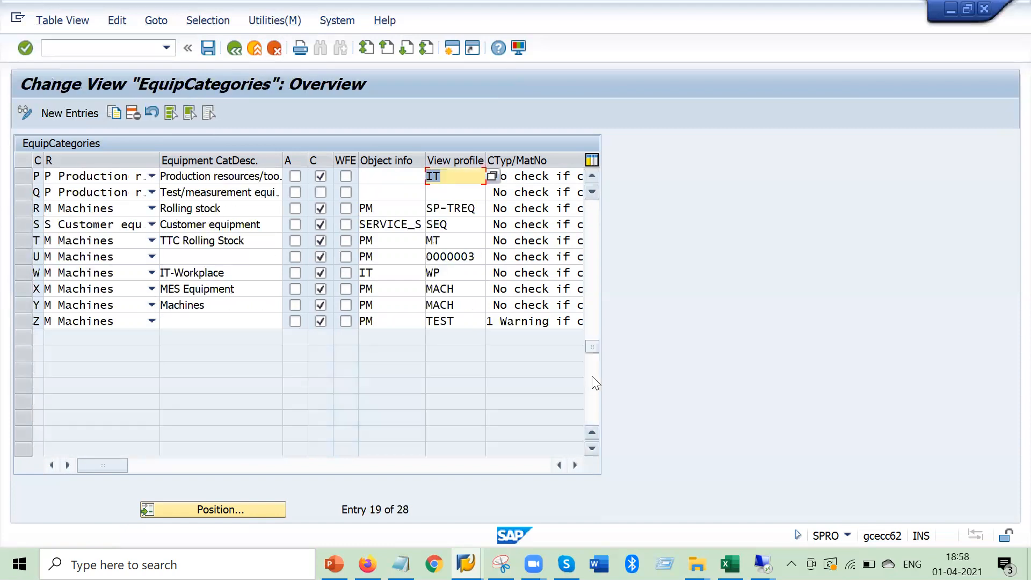
left_click(208, 48)
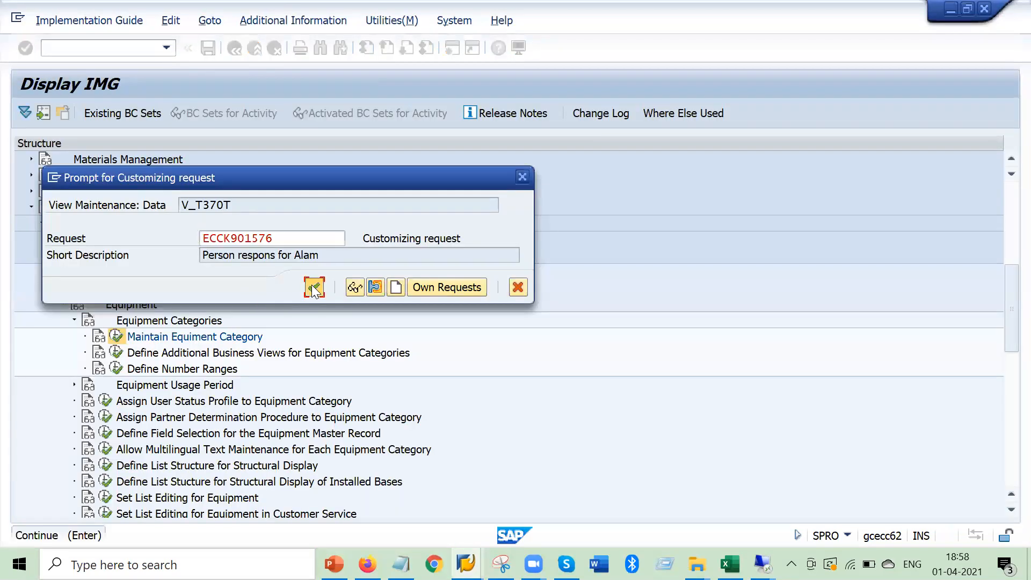
left_click(310, 285)
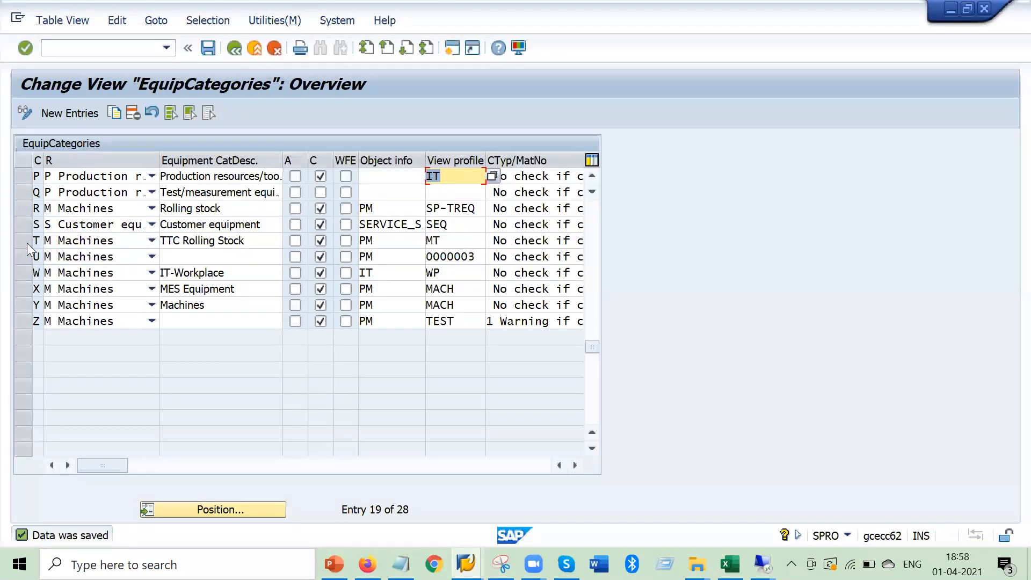
Add another new entry with category key V, reference category M Machines and the same description as before
left_click(72, 113)
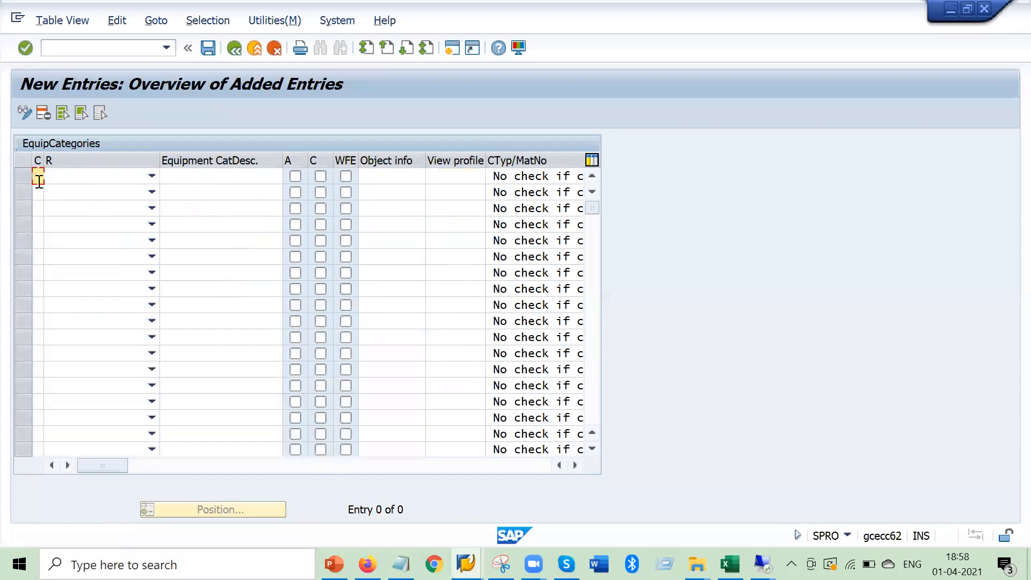
type("V")
left_click(126, 178)
left_click(150, 189)
left_click(226, 178)
left_click(215, 191)
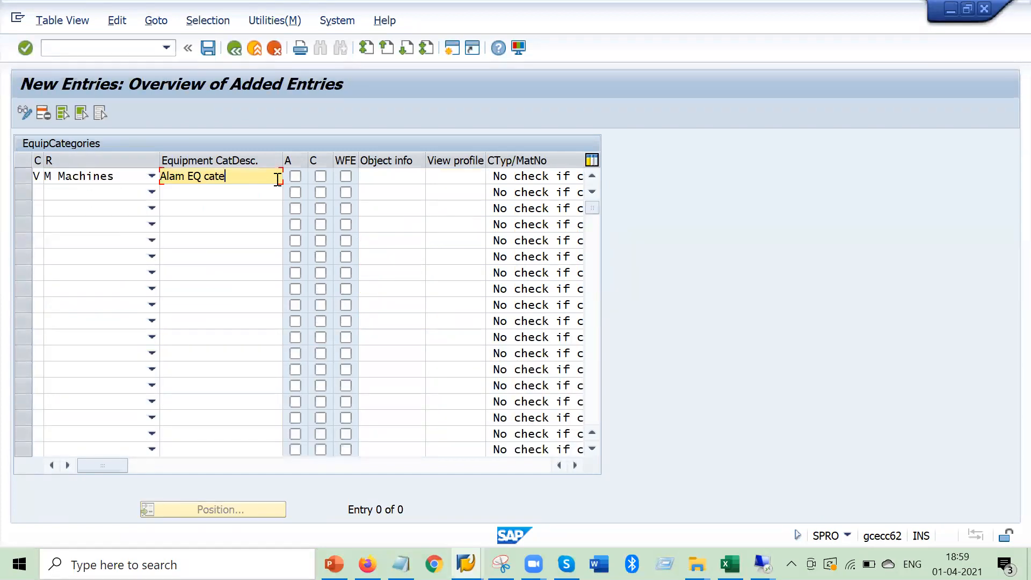
Enable the C indicator for category V, assign object info PM and view profile MACH, and save the entry
left_click(321, 176)
left_click(389, 176)
left_click(392, 191)
left_click(463, 177)
left_click(463, 191)
key("Return")
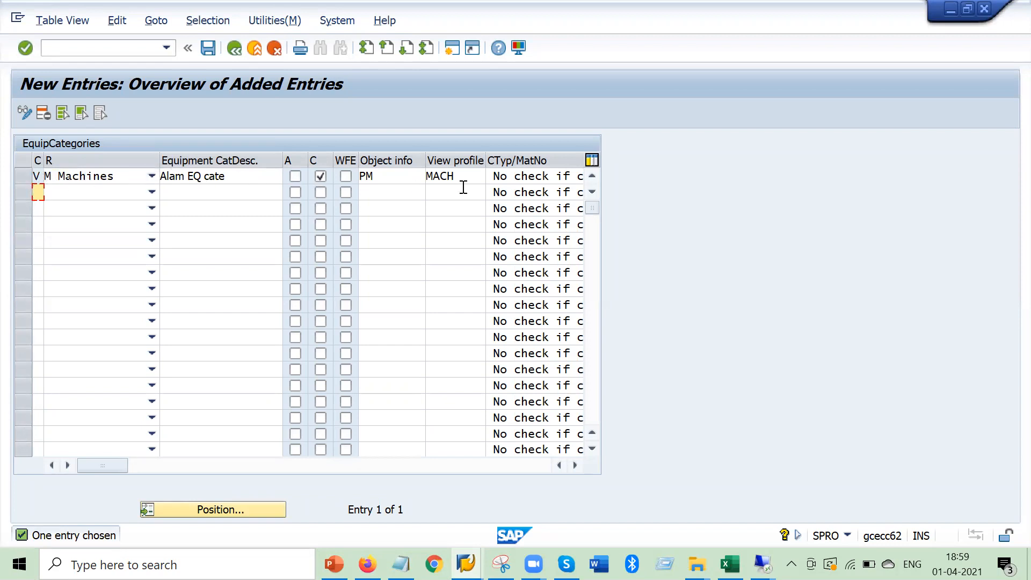
left_click(209, 48)
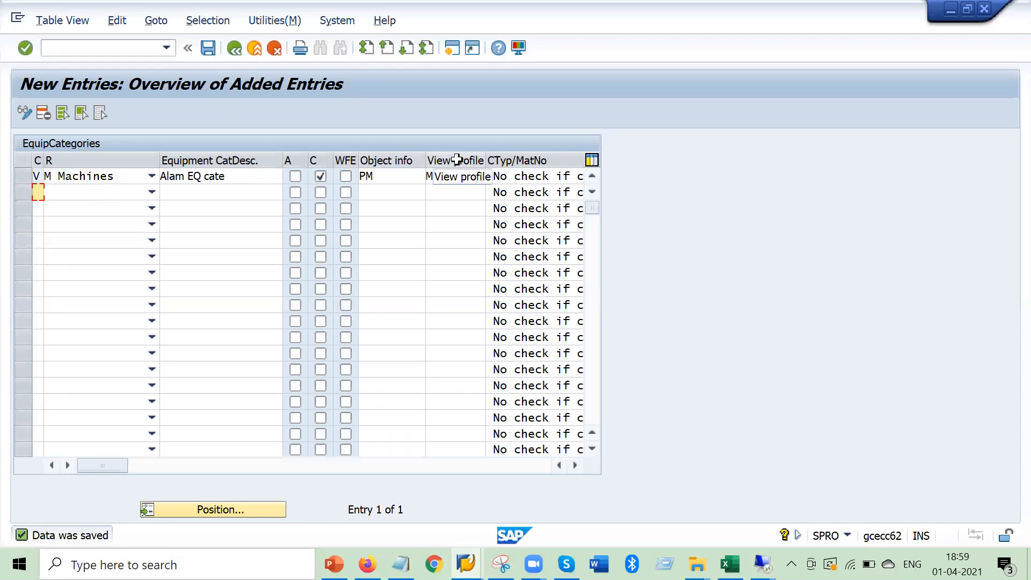
Switch to the SAP PM _1 spreadsheet in Firefox and find the row about object info for equipment and functional locations
left_click(389, 178)
left_click(478, 176)
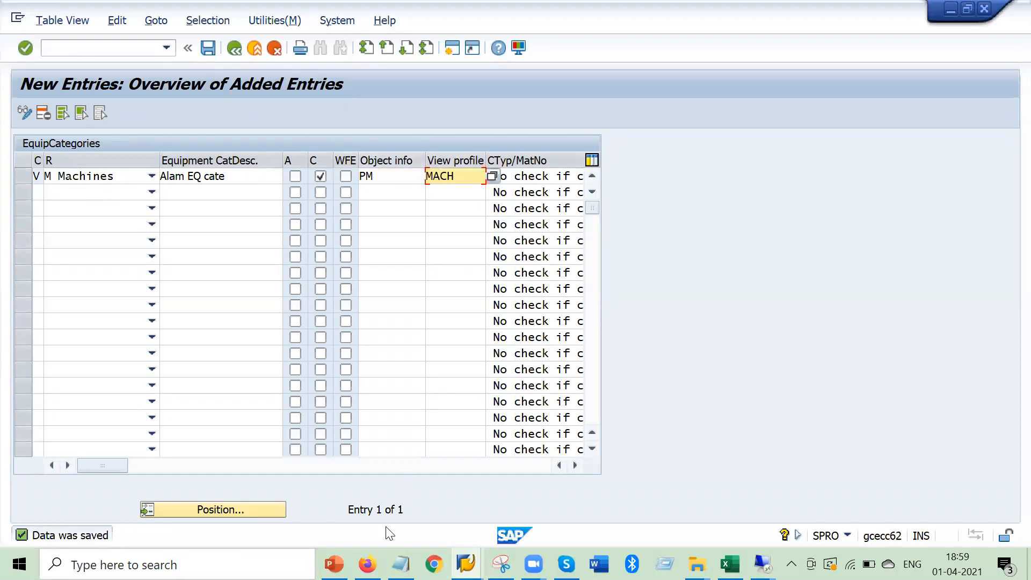
left_click(368, 564)
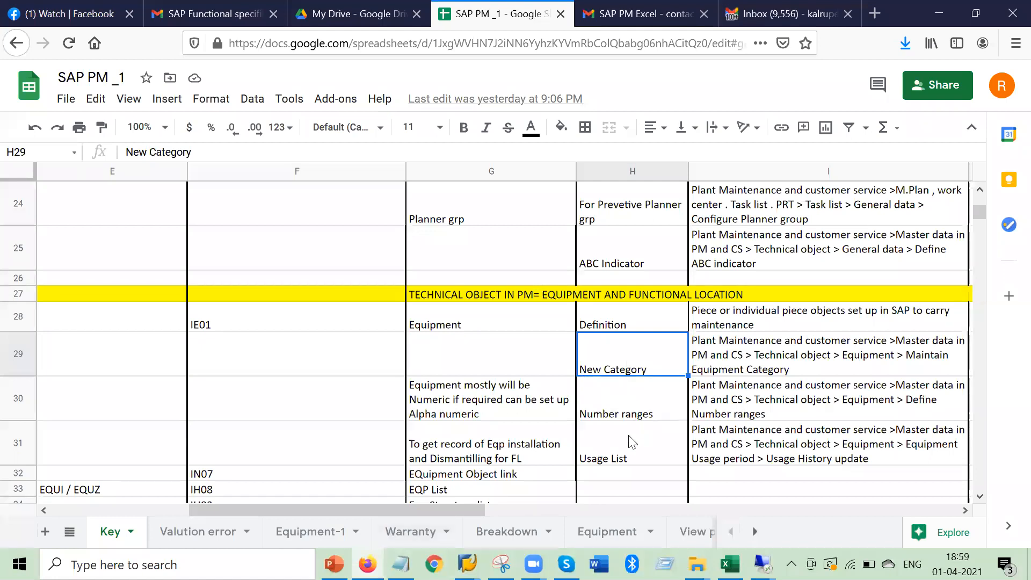
scroll(634, 349, "down", 2)
key("Down")
key("Down")
key("Down")
key("Down")
key("Down")
key("Down")
key("Down")
key("Down")
key("Down")
key("Down")
key("Down")
key("Down")
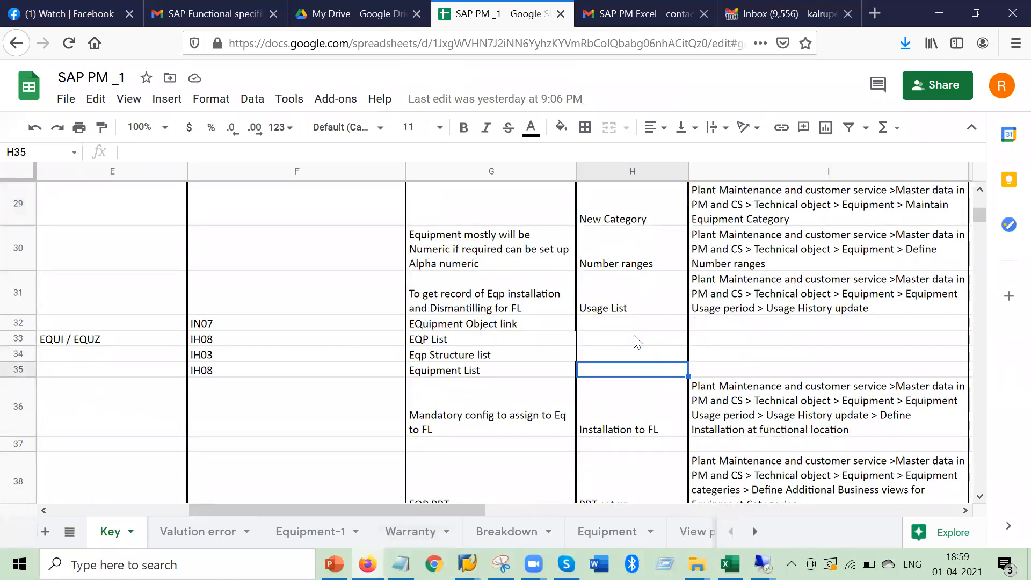
key("Down")
key("Down")
key("Down")
key("Up")
key("Up")
key("Up")
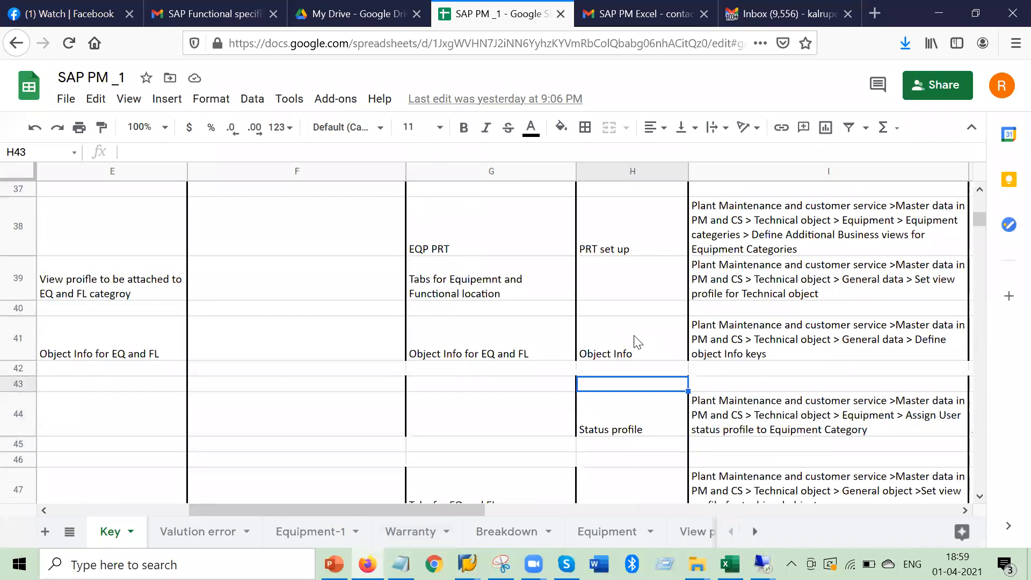
Examine the Object Info row's description and its customizing path for defining object info keys
key("Left")
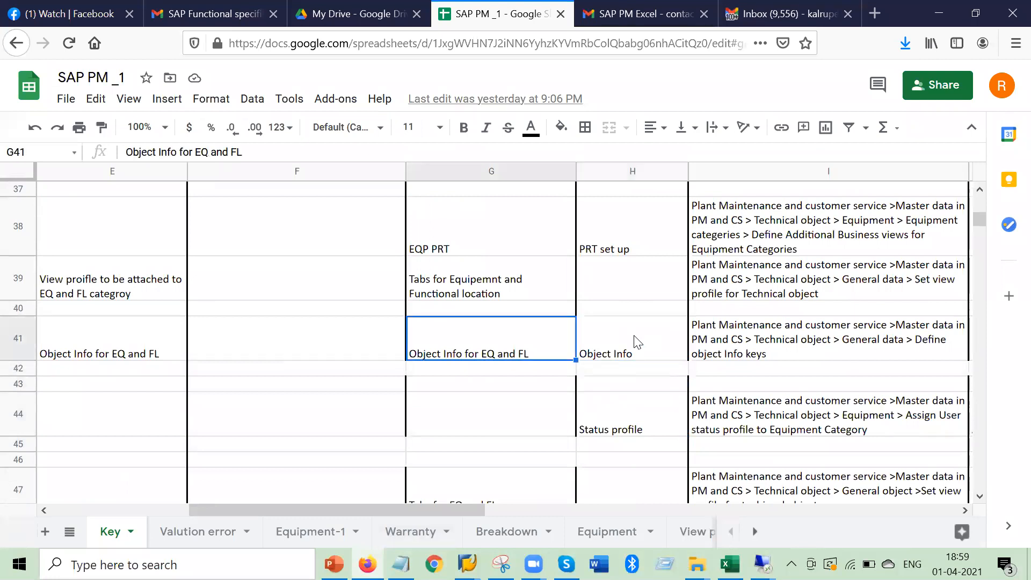
key("Right")
key("Right")
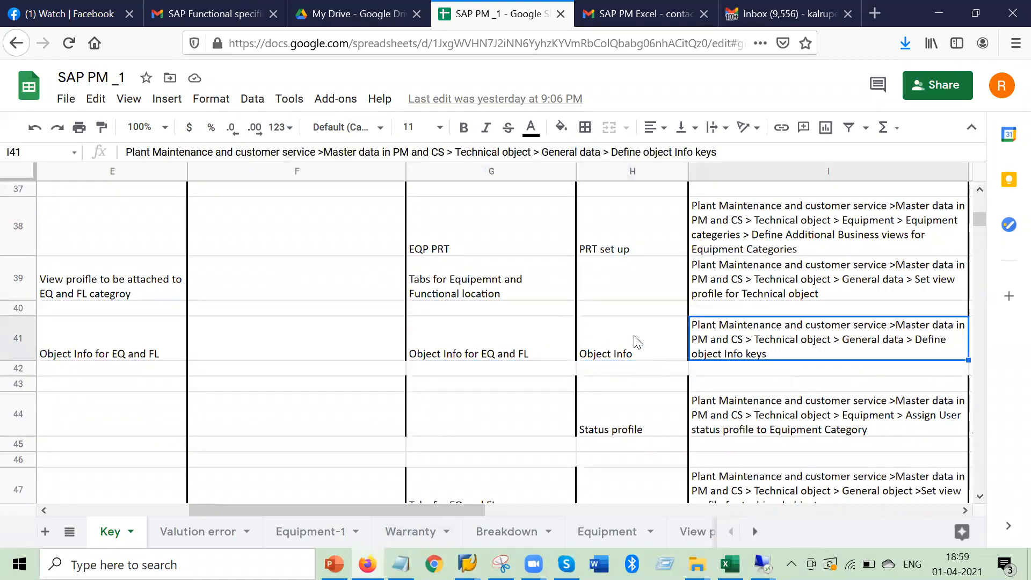
key("Left")
key("Left")
key("Left")
key("Left")
key("Right")
key("Right")
key("Right")
key("Right")
key("Left")
key("Left")
key("Left")
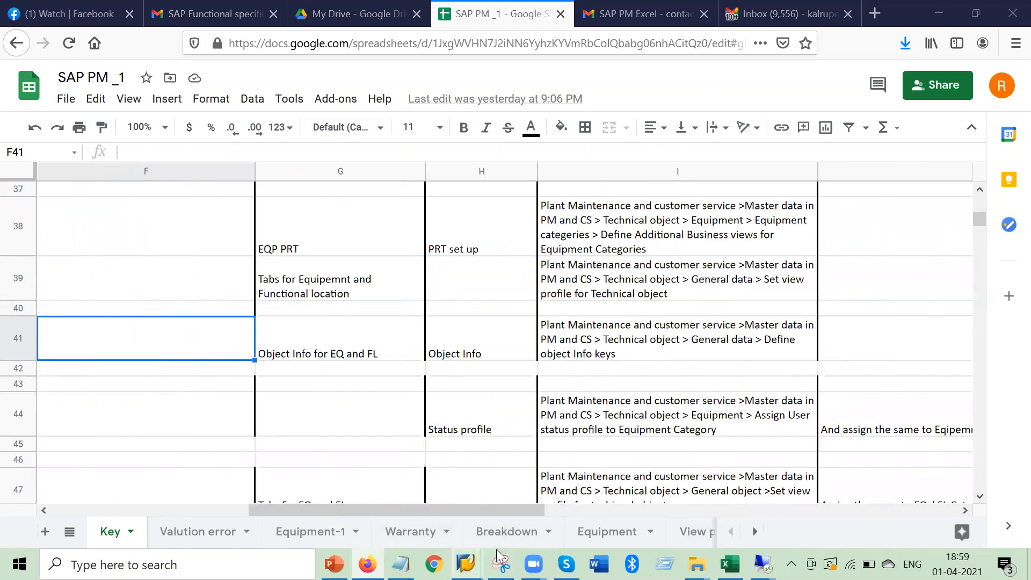
Switch to SAP, examine the Object Information window of equipment 10006458, and return to the new category V entry
mouse_move(466, 564)
left_click(645, 499)
left_click(26, 116)
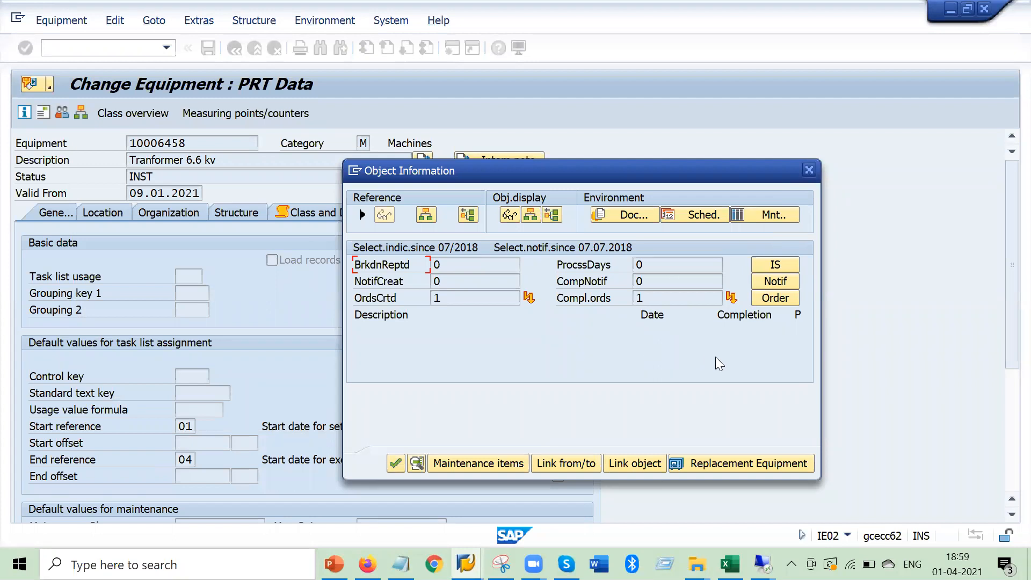
key("alt+Tab")
key("alt+Tab")
key("Tab")
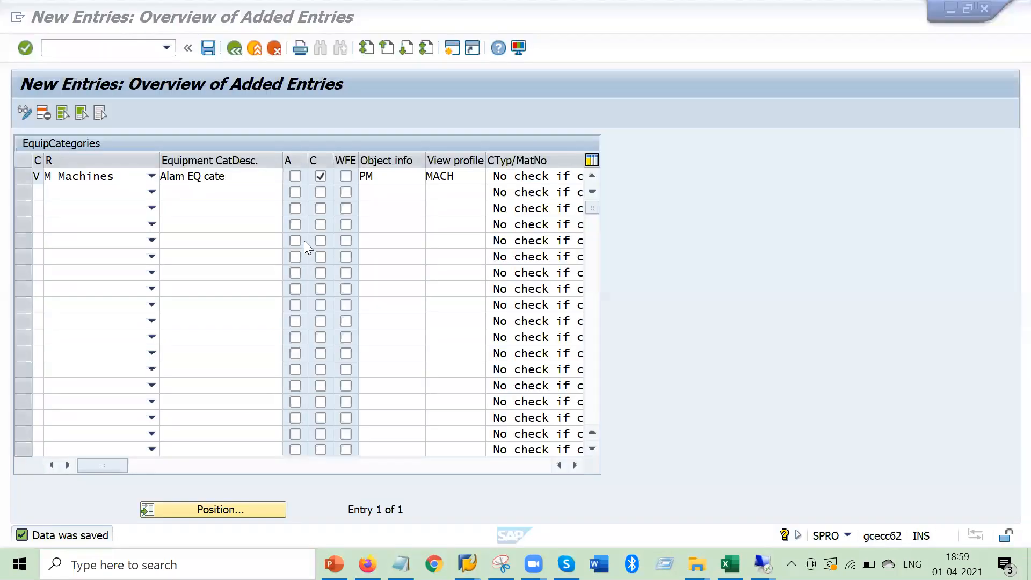
Return to the implementation guide, open Define Object Information Keys under Technical Objects' General Data, and view the PM key's details
left_click(236, 48)
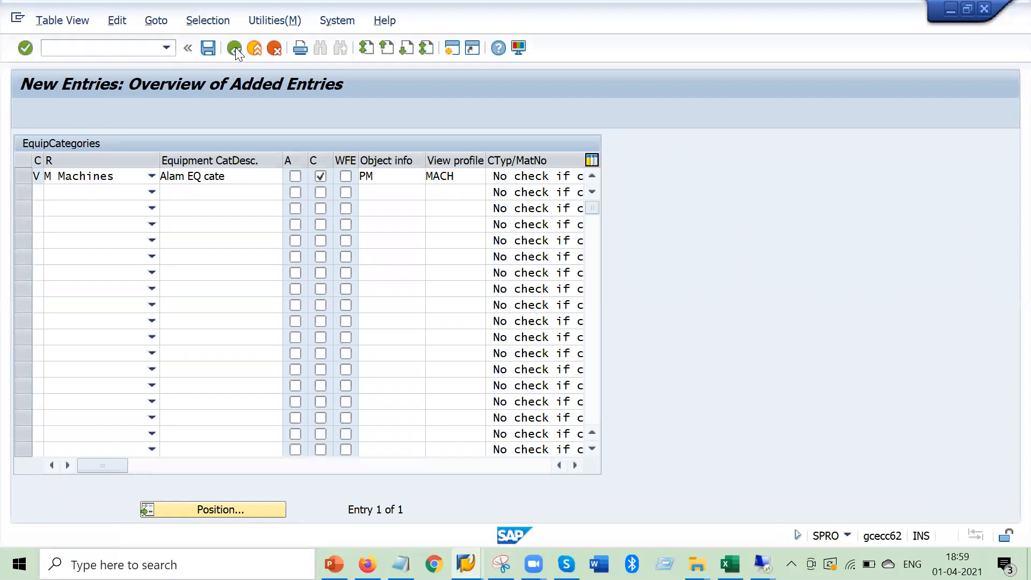
left_click(235, 48)
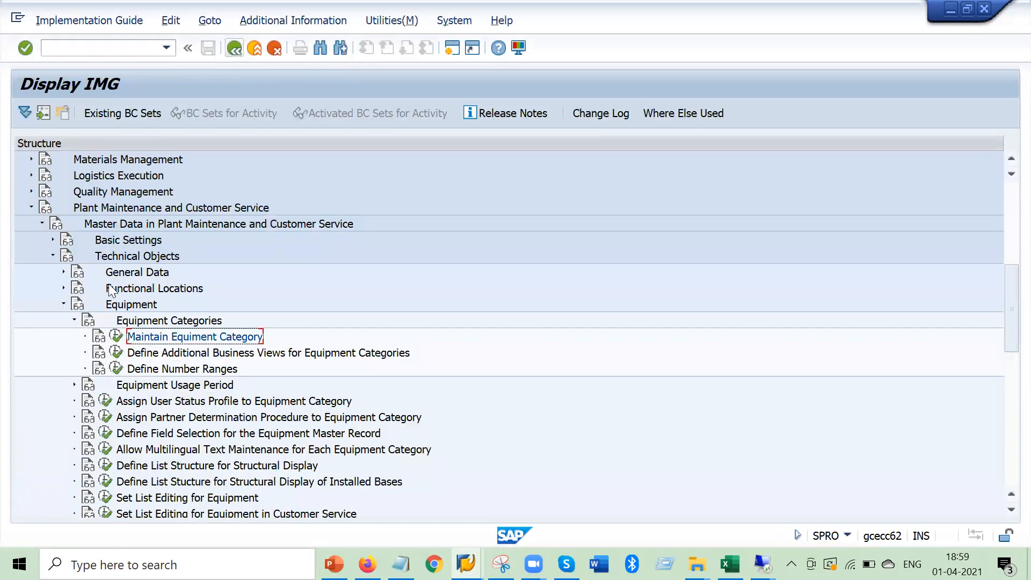
left_click(63, 272)
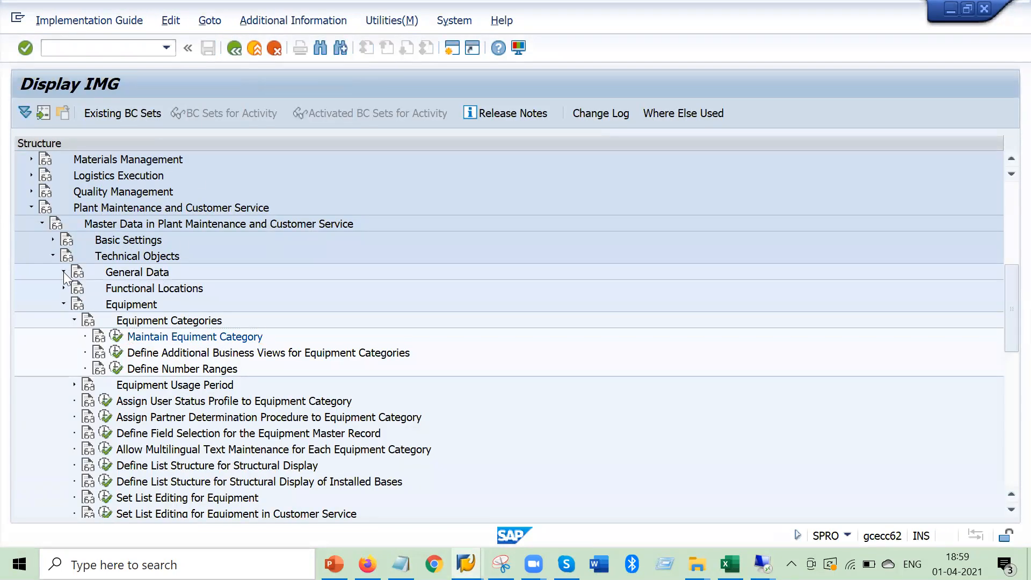
left_click(175, 385)
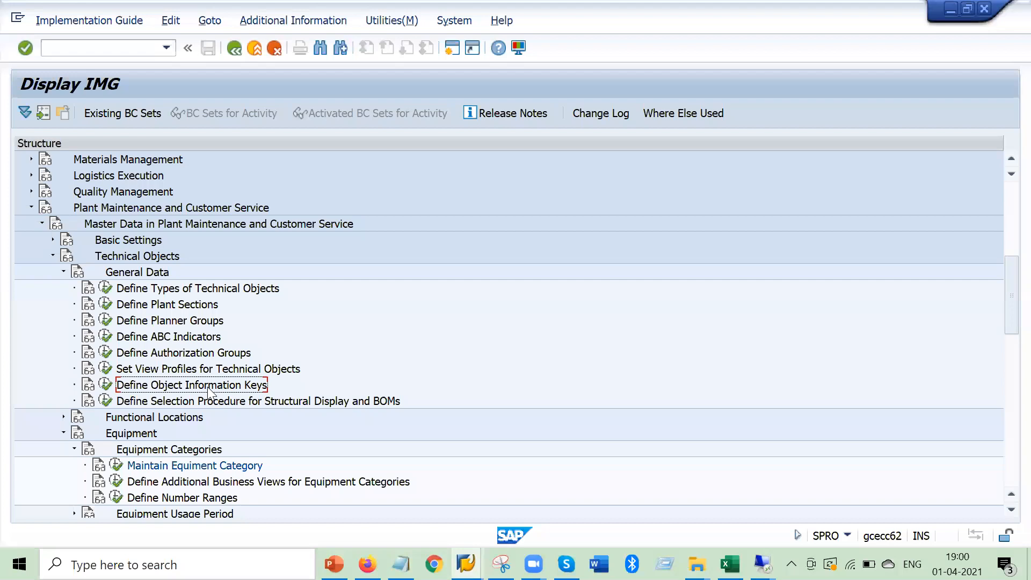
left_click(106, 384)
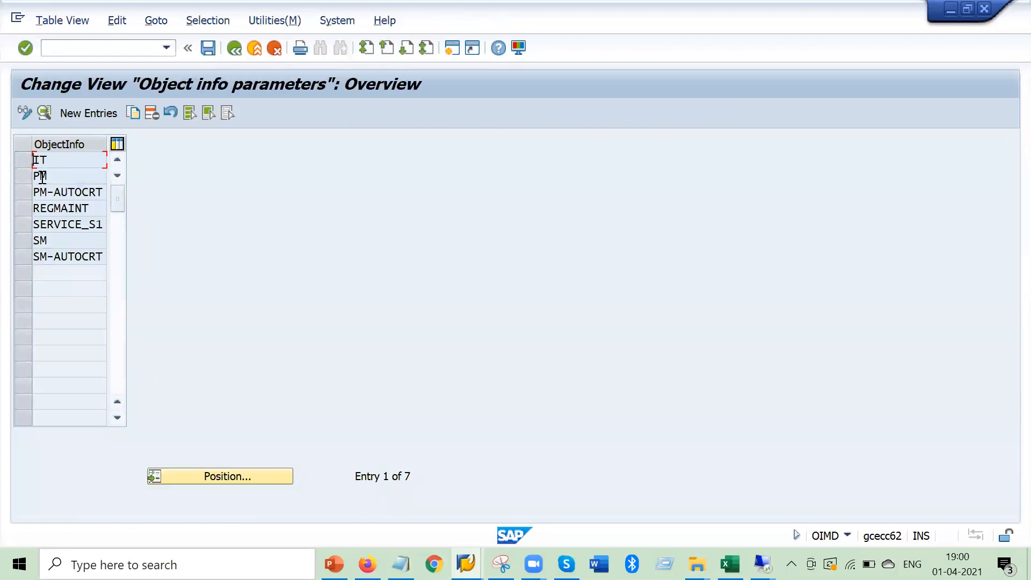
double_click(102, 173)
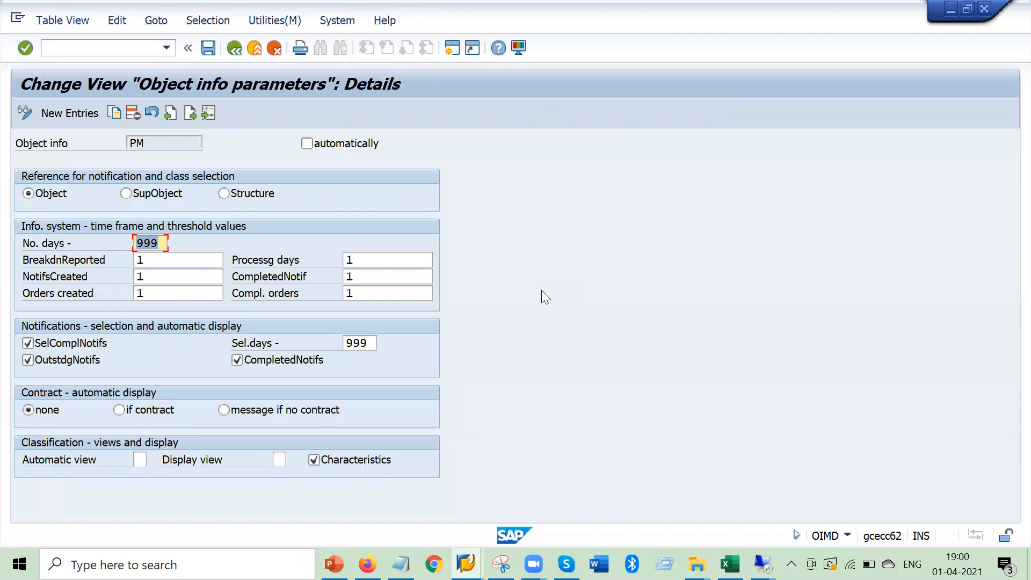
left_click(370, 277)
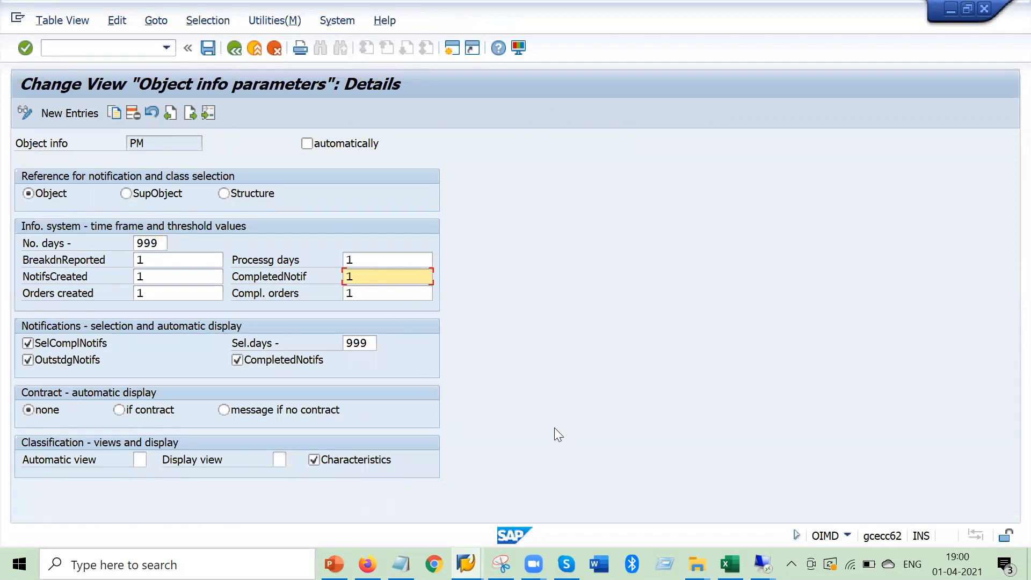
Examine the PM object info key's time frame, threshold values and outstanding notifications setting
left_click_drag(164, 146, 84, 136)
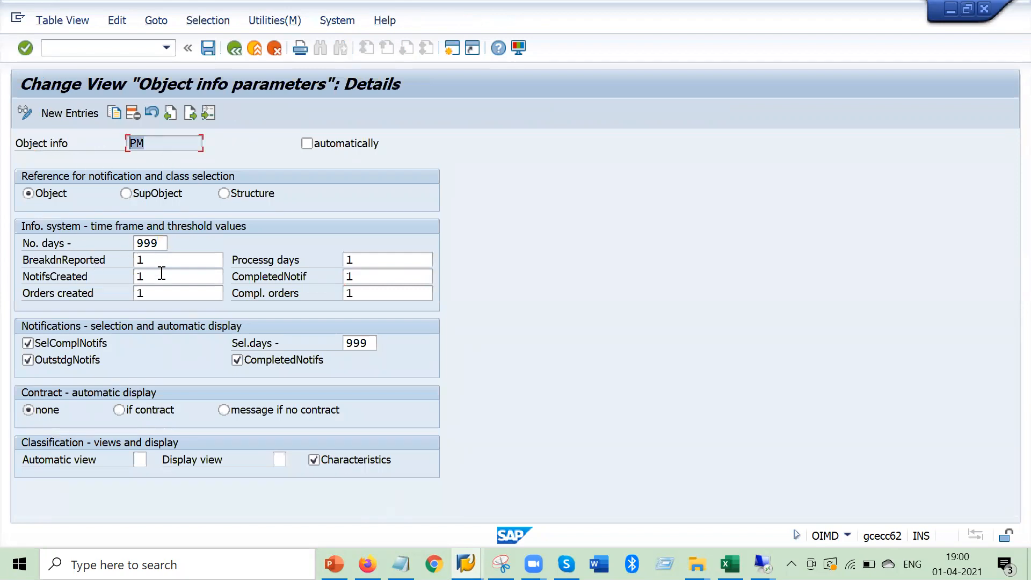
left_click_drag(173, 263, 97, 270)
left_click_drag(176, 294, 128, 293)
left_click_drag(377, 263, 331, 279)
left_click_drag(373, 293, 283, 283)
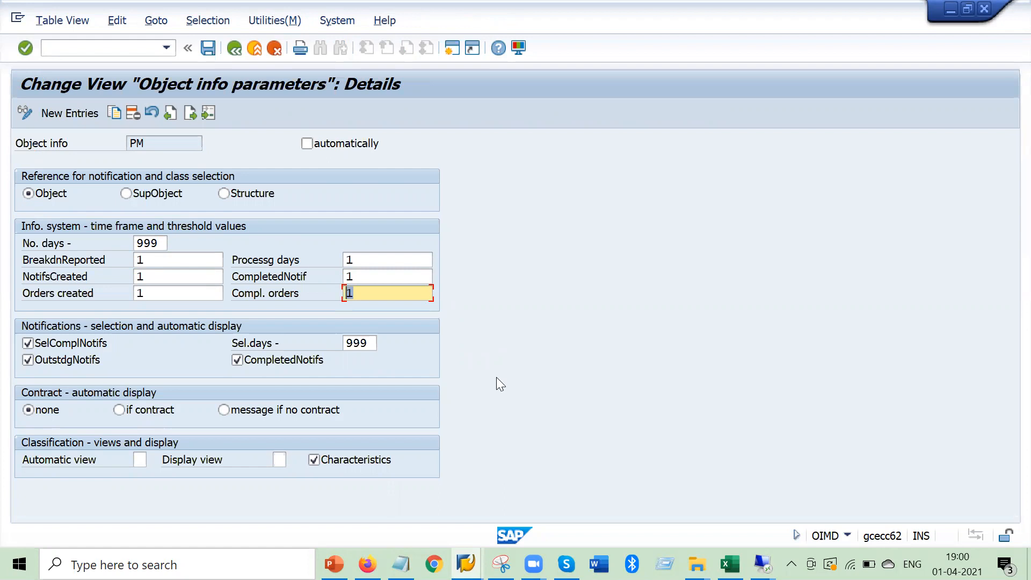
left_click(28, 360)
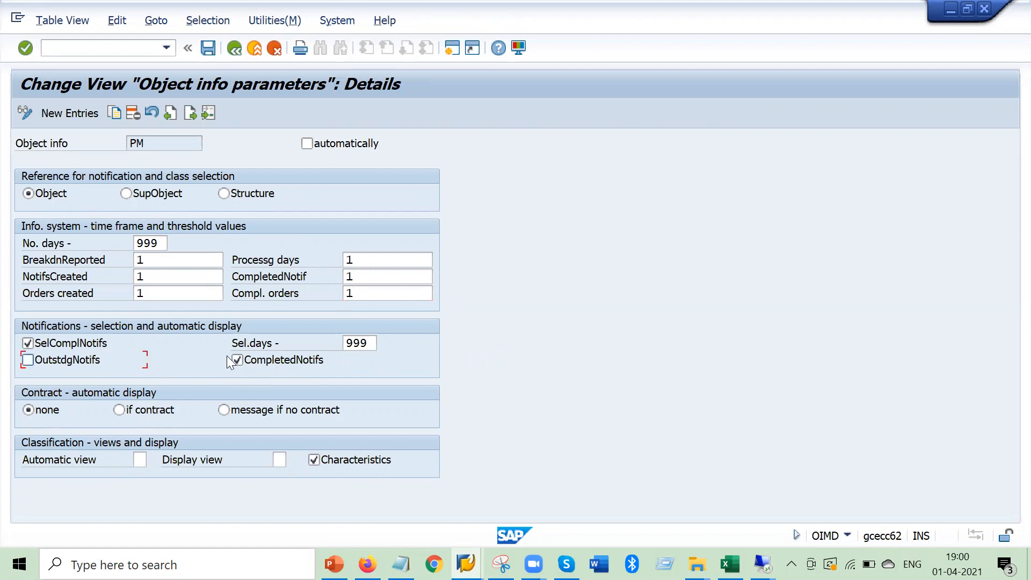
left_click(56, 361)
Leave the object information keys and select Set View Profiles for Technical Objects in the implementation guide
left_click(233, 48)
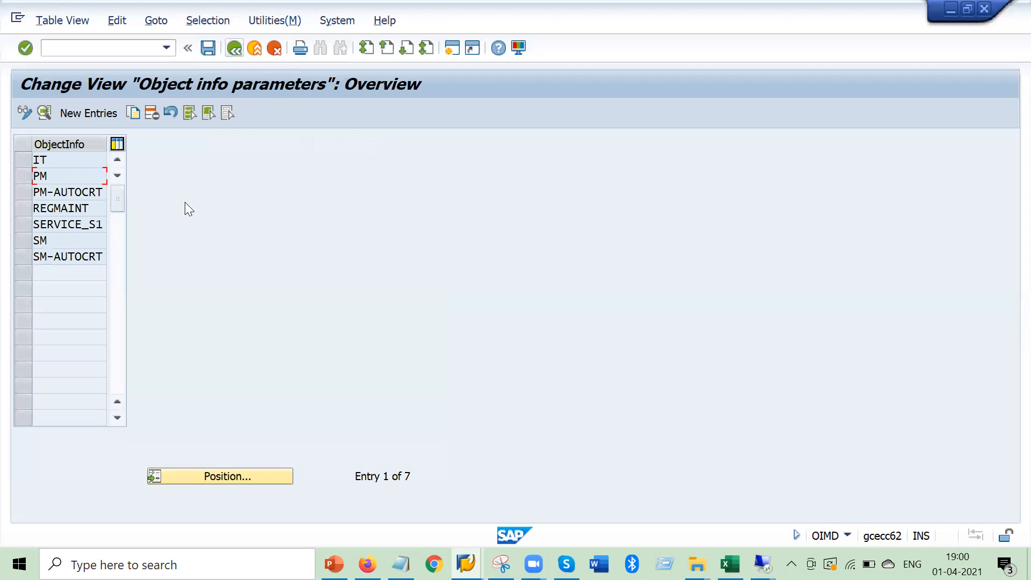
left_click_drag(66, 173, 12, 168)
left_click(234, 48)
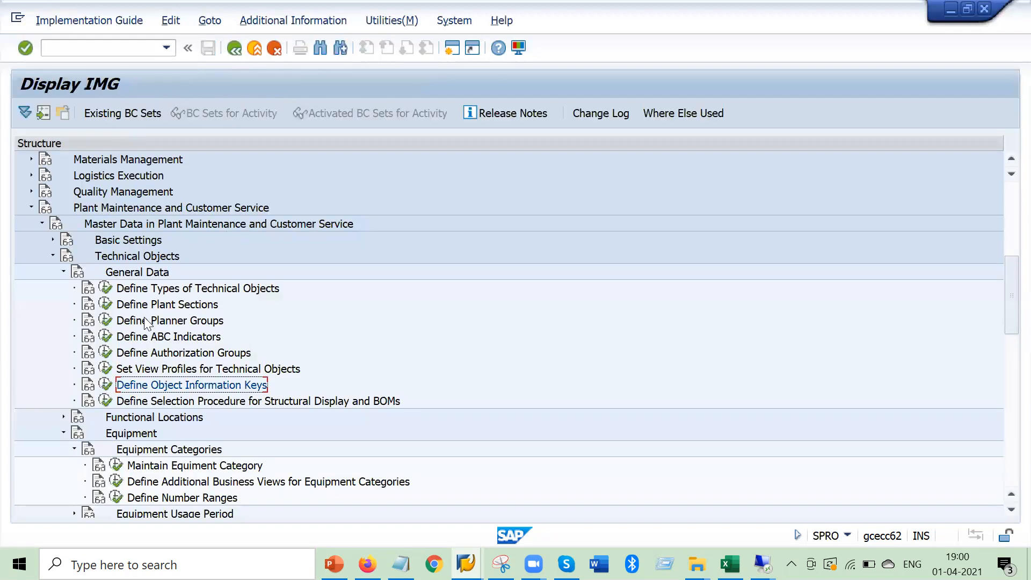
double_click(218, 371)
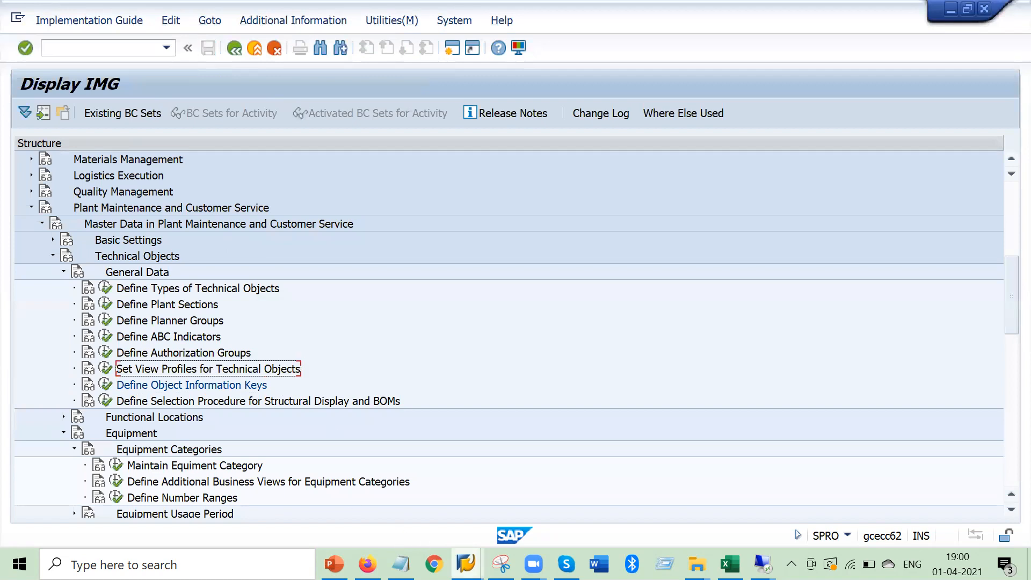
Check the Machines category's view profile in the Snipping Tool capture, and open Set View Profiles for Technical Objects in SAP
left_click(500, 564)
mouse_move(523, 421)
left_mouse_down()
mouse_move(549, 402)
mouse_move(504, 393)
mouse_move(491, 416)
mouse_move(516, 421)
left_mouse_up()
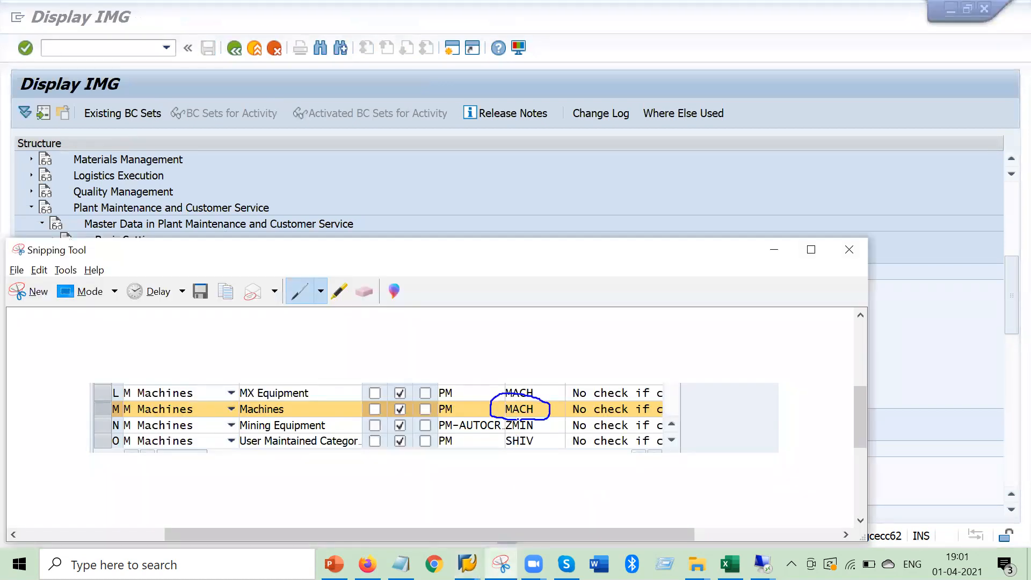
key("alt+Tab")
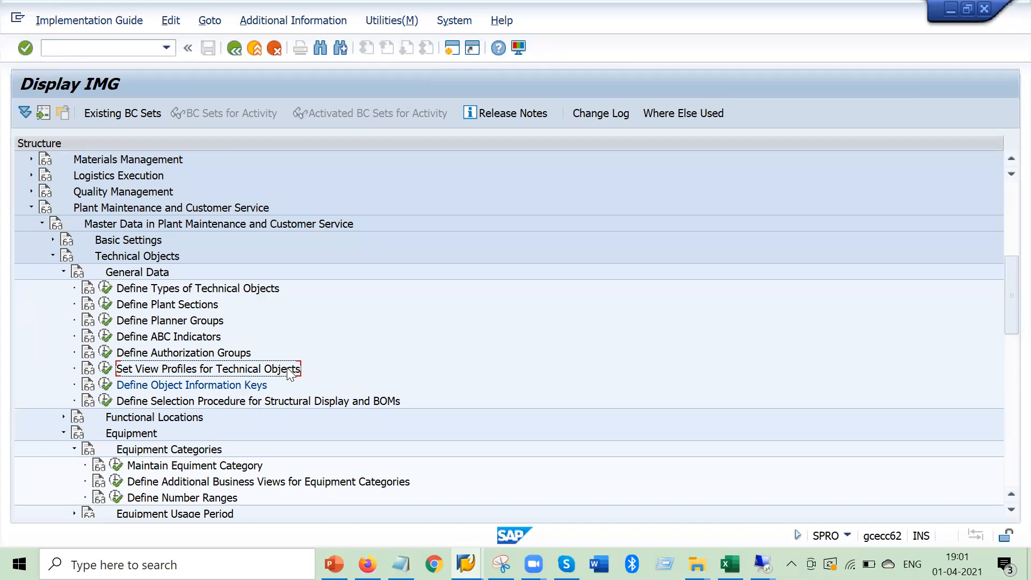
left_click(105, 368)
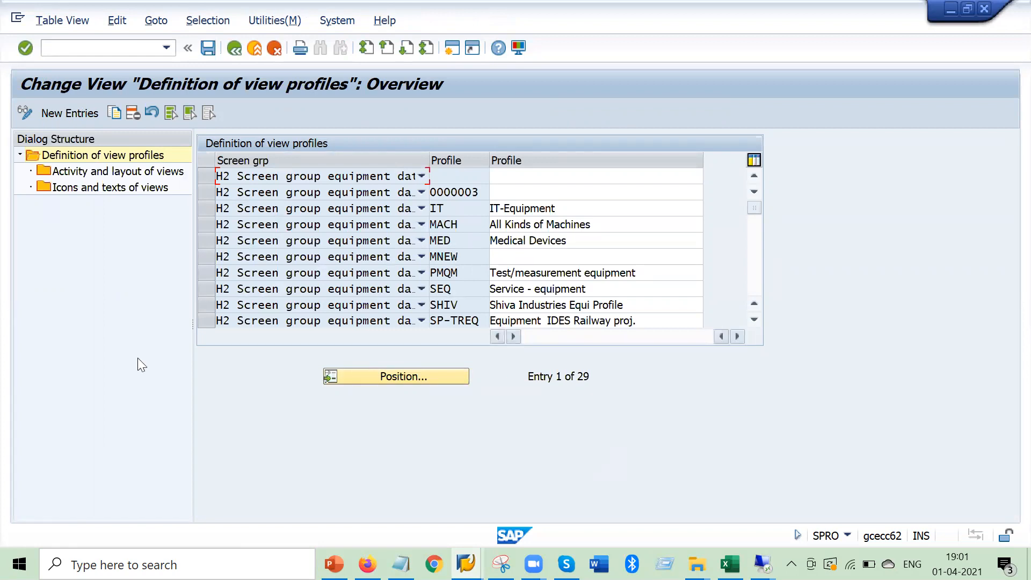
Switch to the SAP PM _1 spreadsheet in Firefox and open its Tabs for Techincal object sheet
left_click(334, 564)
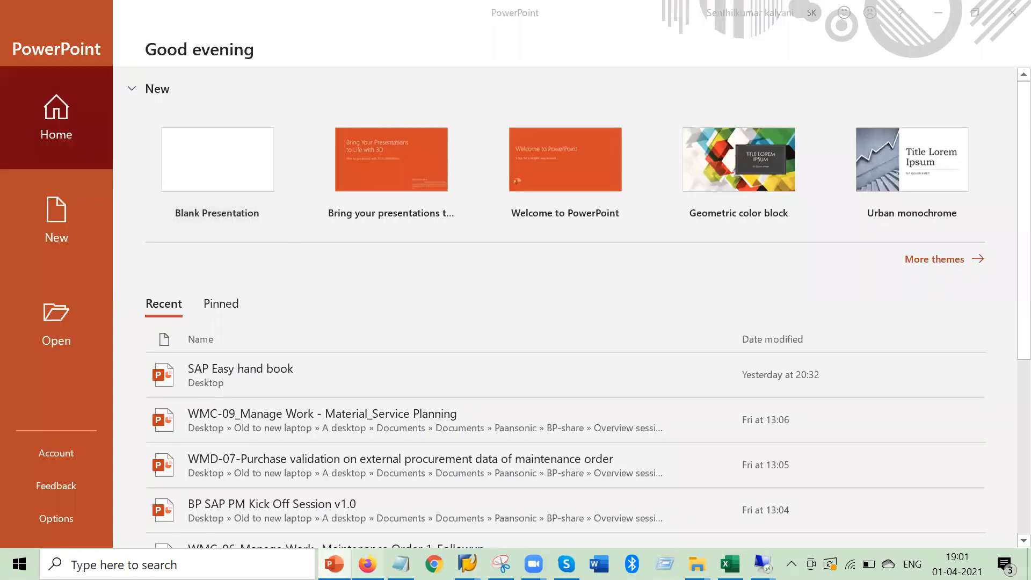
left_click(367, 564)
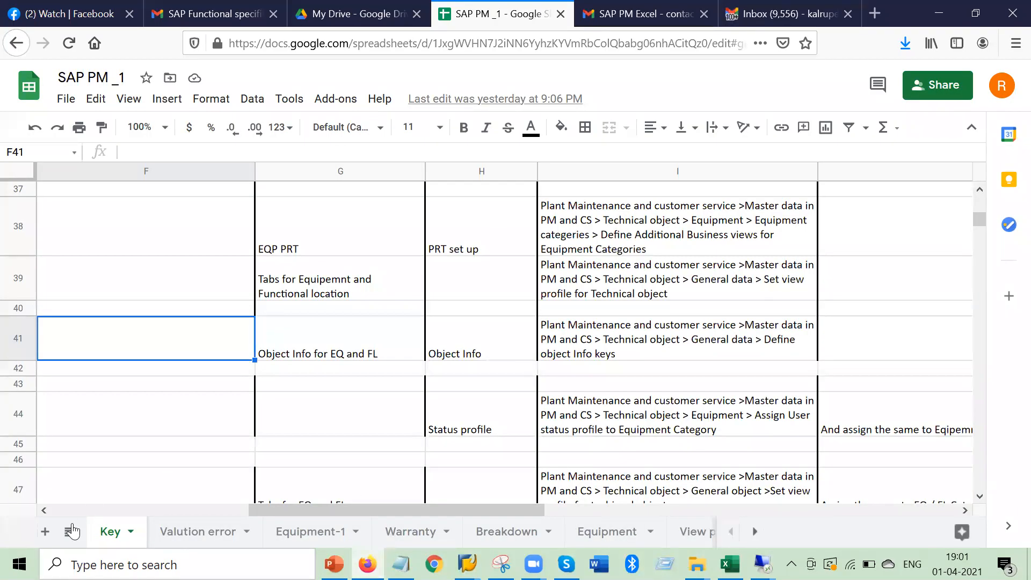
left_click(69, 532)
scroll(268, 372, "down", 2)
scroll(267, 373, "down", 5)
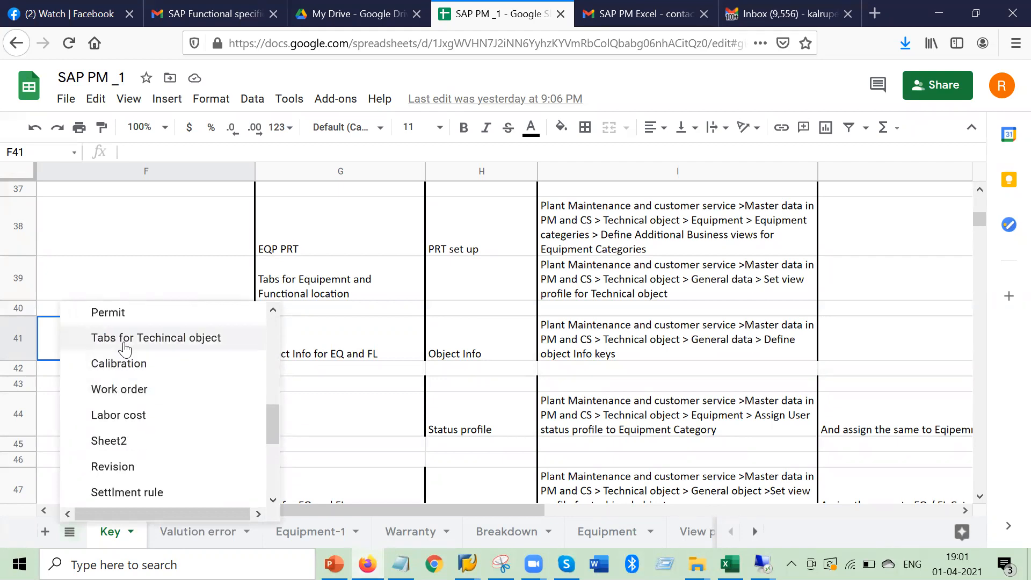
left_click(75, 341)
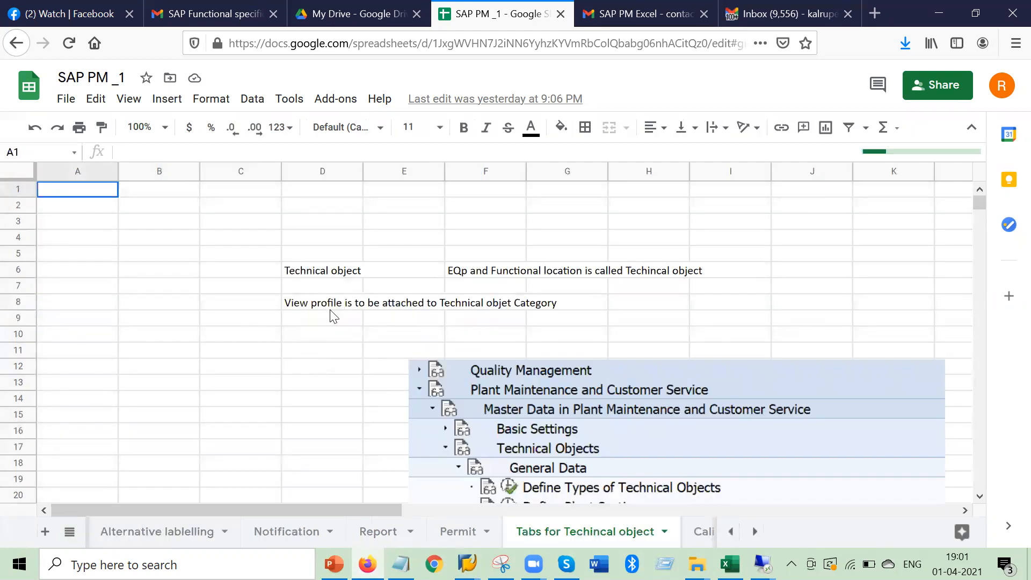
Examine the sheet's screenshots on defining and attaching view profiles, and return to the SAP view profile definitions
scroll(354, 352, "down", 3)
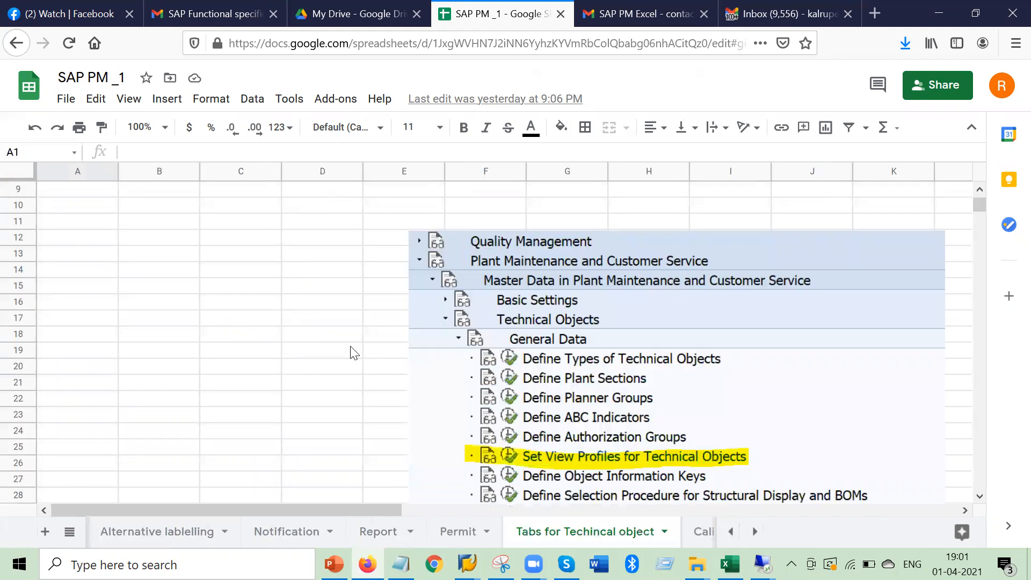
scroll(353, 353, "down", 10)
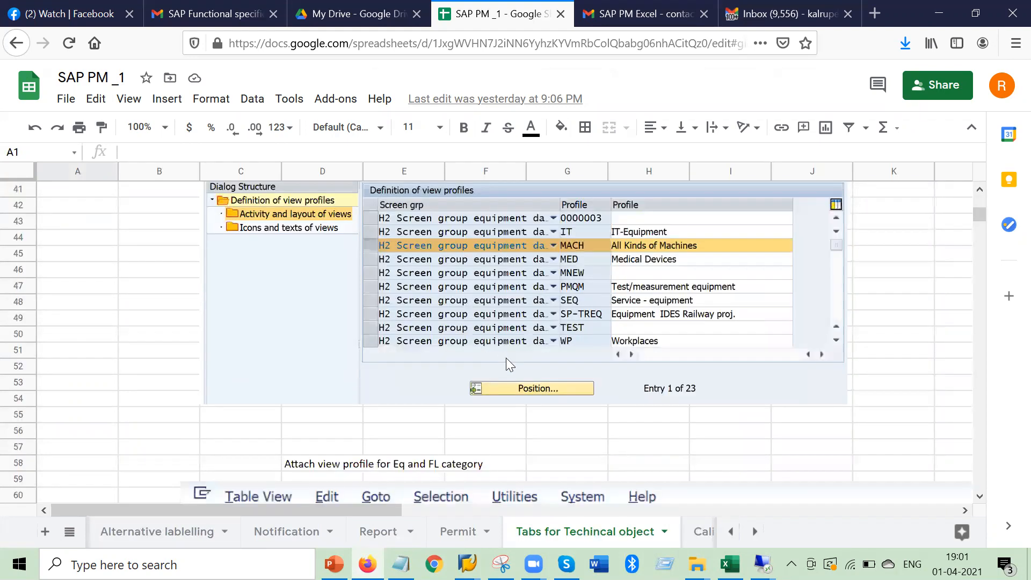
scroll(511, 362, "down", 10)
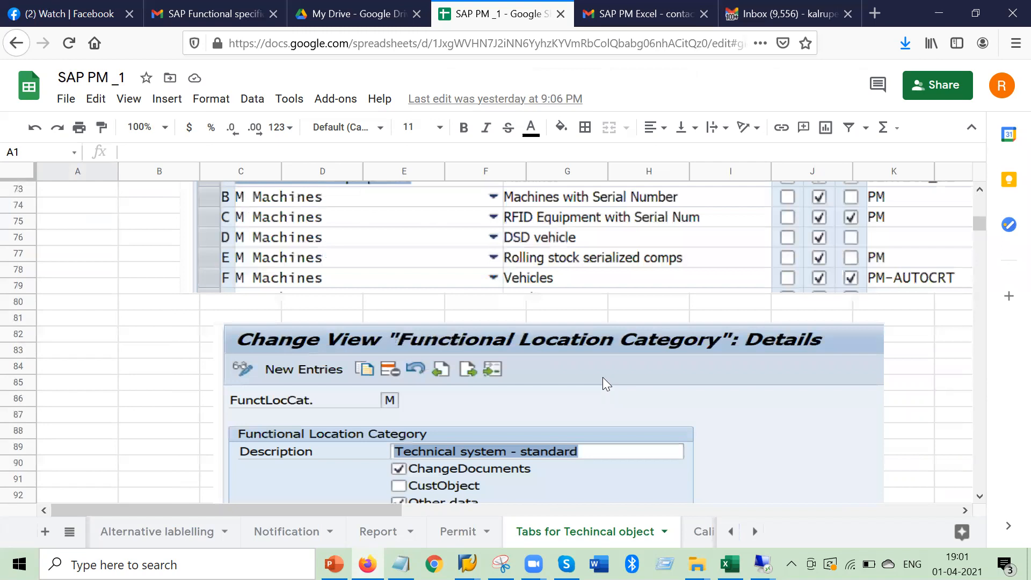
scroll(391, 348, "down", 10)
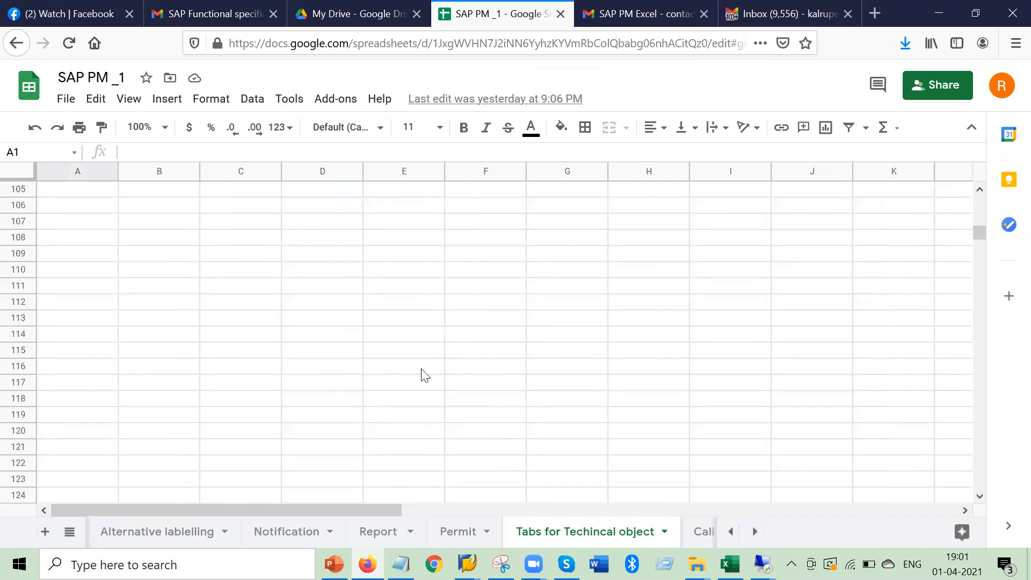
scroll(421, 371, "up", 20)
scroll(421, 369, "up", 10)
left_click(334, 564)
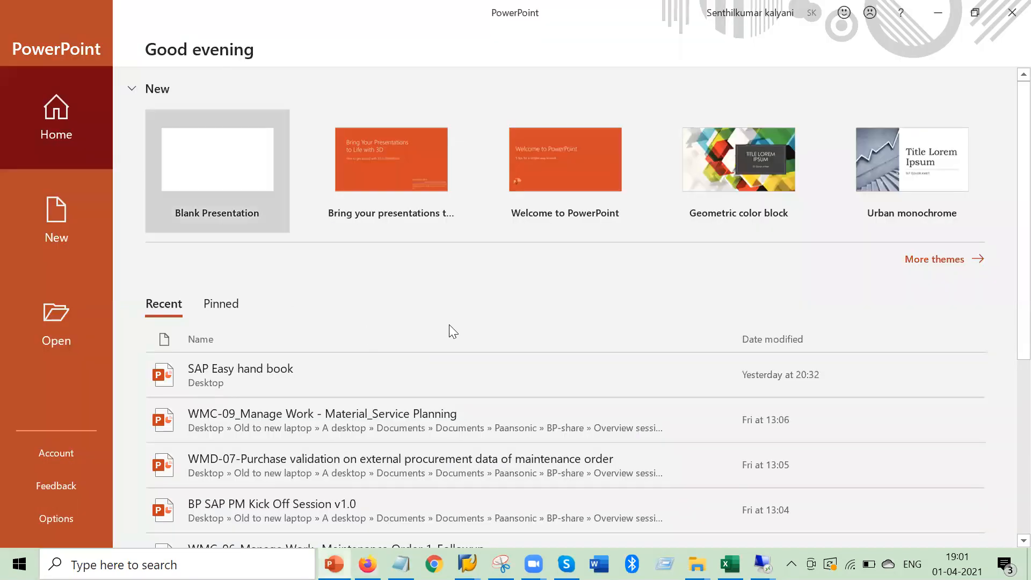
key("alt+Tab")
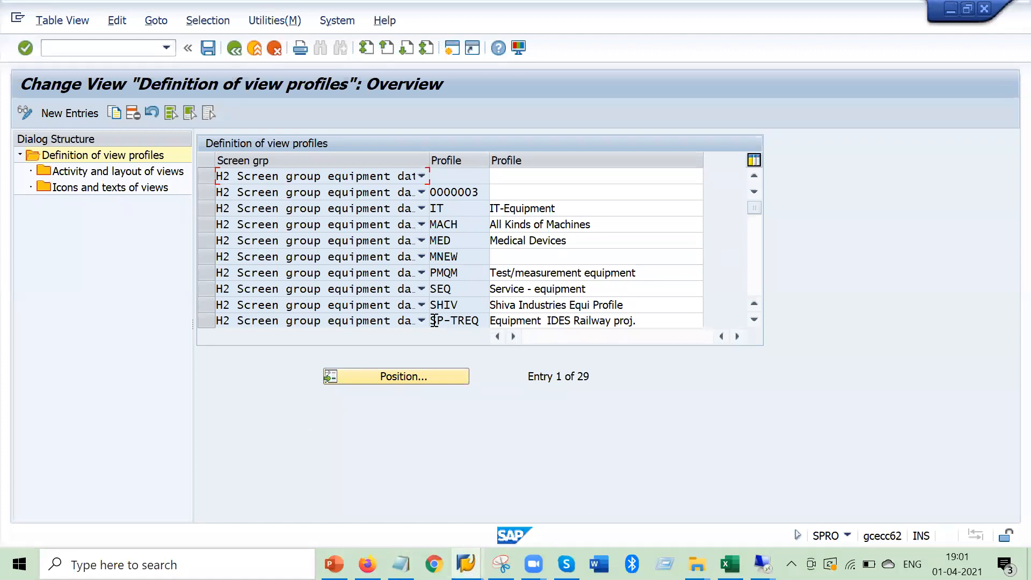
Open the activity and layout of views for the MACH equipment view profile and narrow the description column
left_click(421, 241)
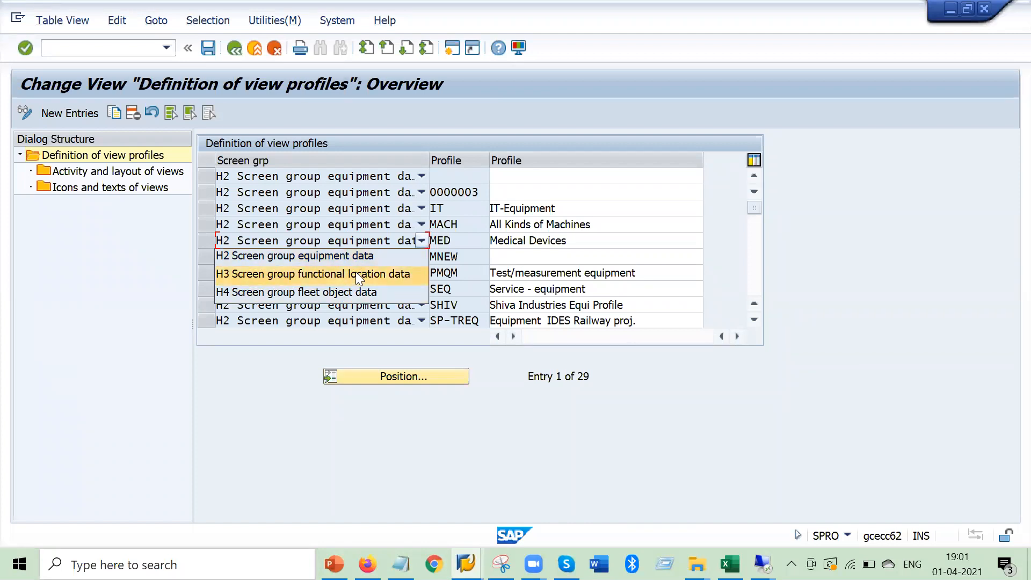
left_click(484, 415)
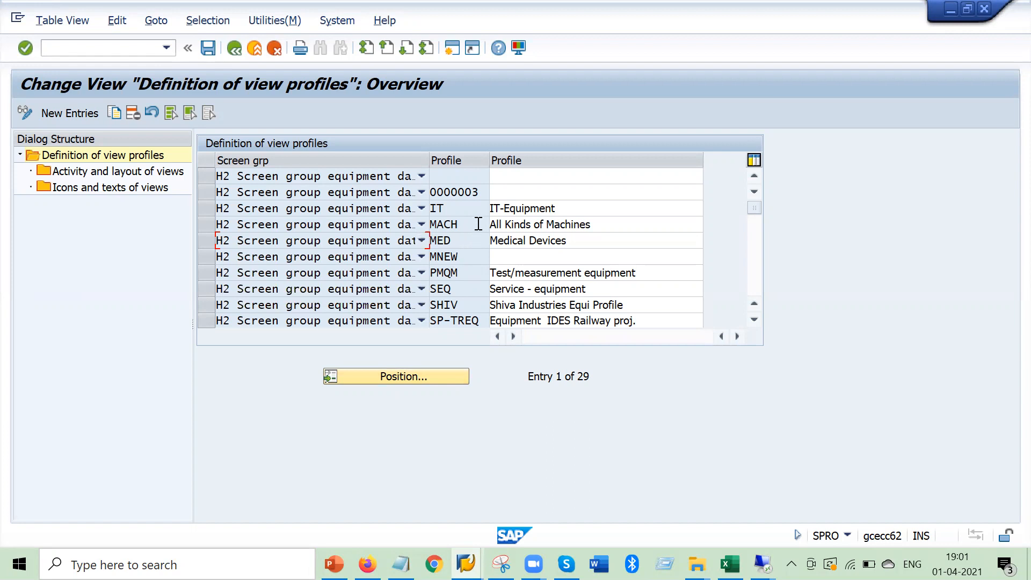
left_click_drag(477, 224, 429, 224)
left_click(208, 224)
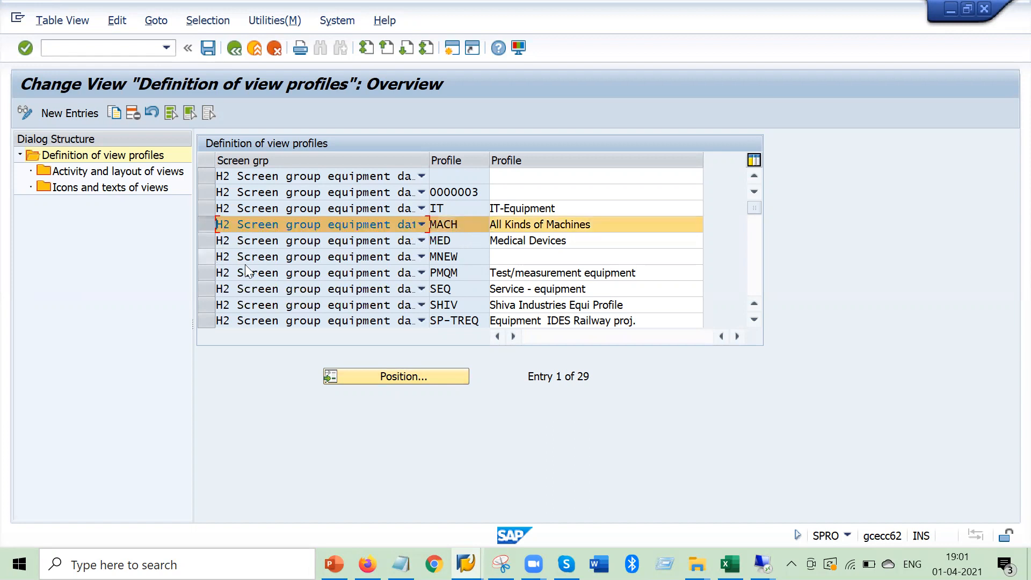
left_click(78, 173)
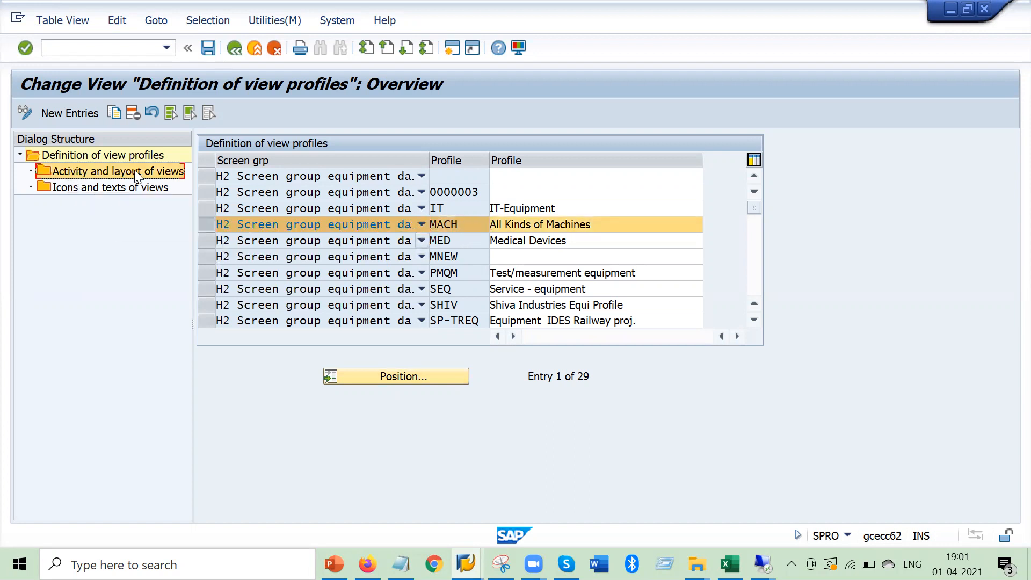
double_click(103, 171)
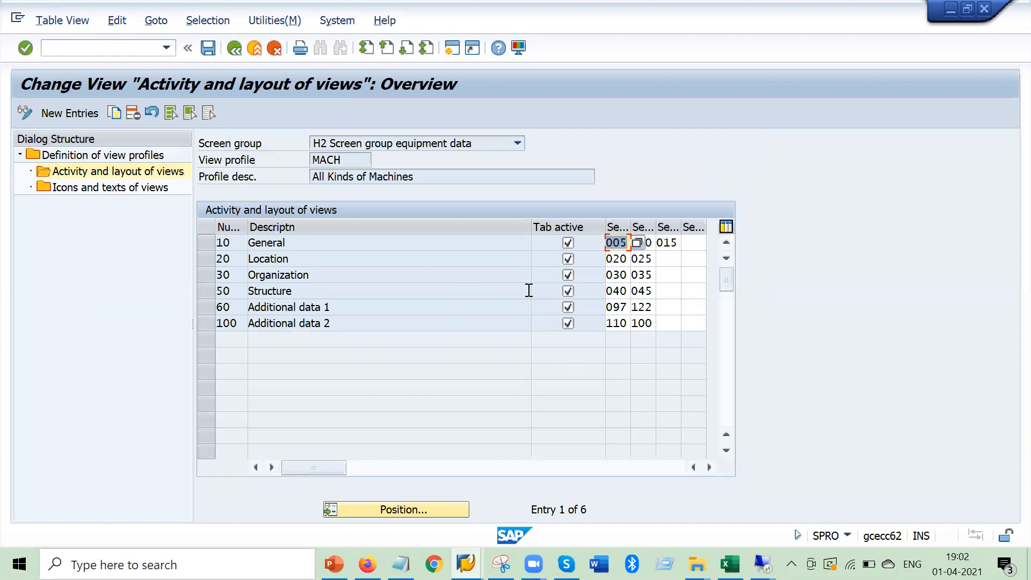
left_click_drag(530, 227, 384, 218)
left_click(548, 323)
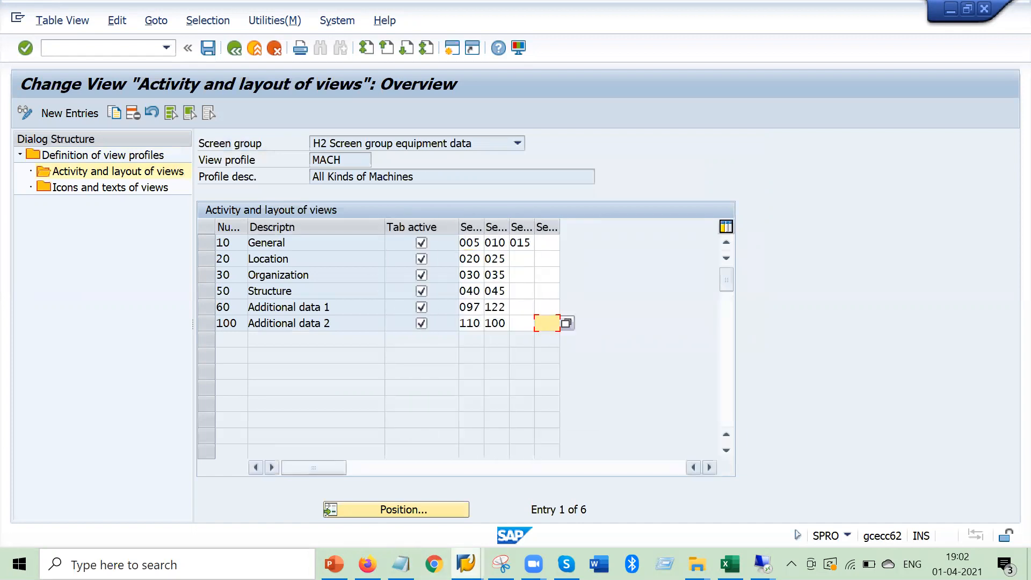
Switch to equipment 10006458, close its Object Information window, check the category field, and return to the MACH layout
left_click(466, 564)
left_click(657, 500)
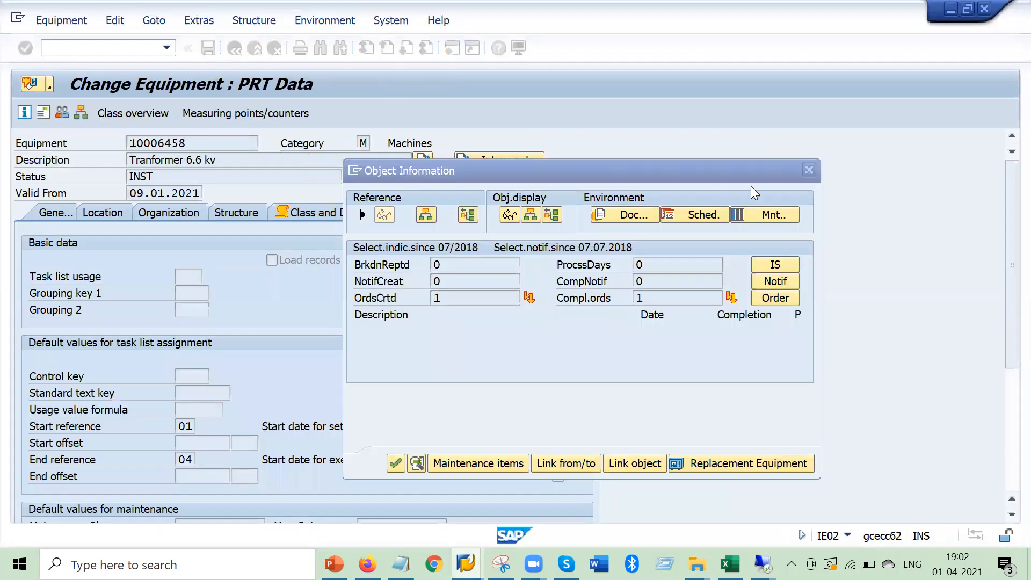
left_click(809, 171)
left_click(362, 143)
key("alt+Tab")
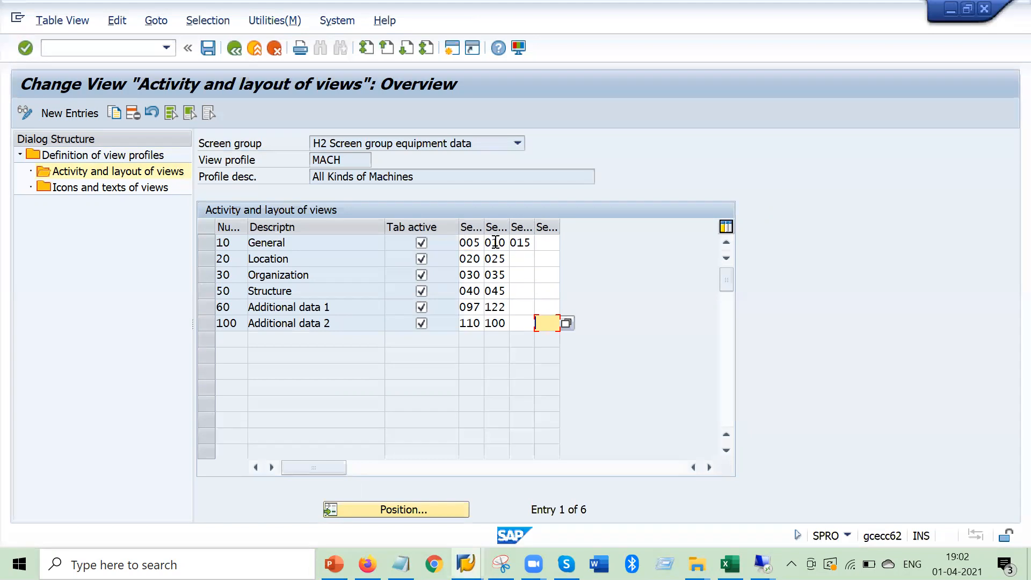
List the possible subscreen numbers beside the layout table and look up numbers 010 and 015
left_click(513, 272)
key("F4")
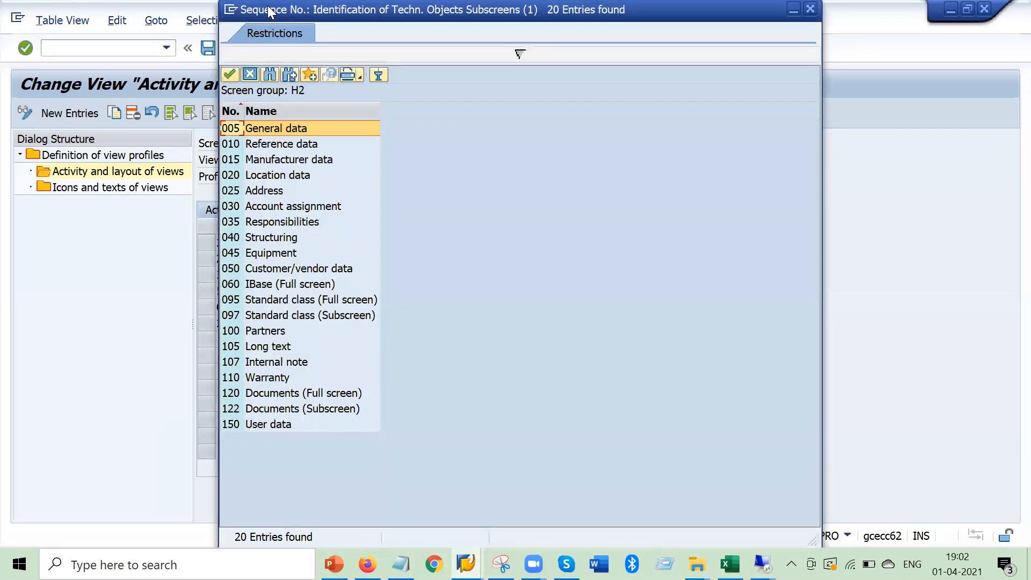
left_click_drag(269, 11, 662, 117)
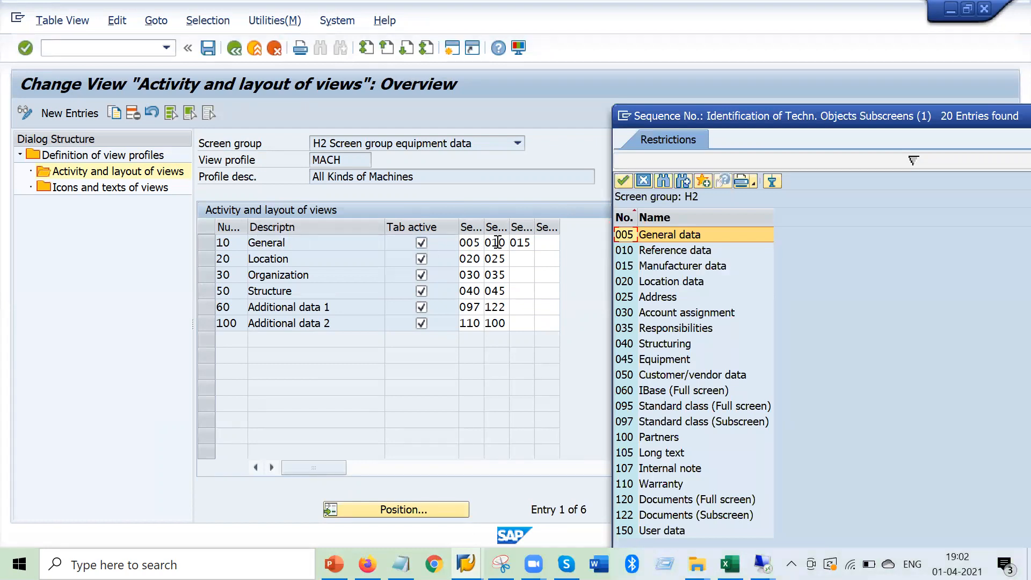
left_click(620, 250)
left_click(634, 265)
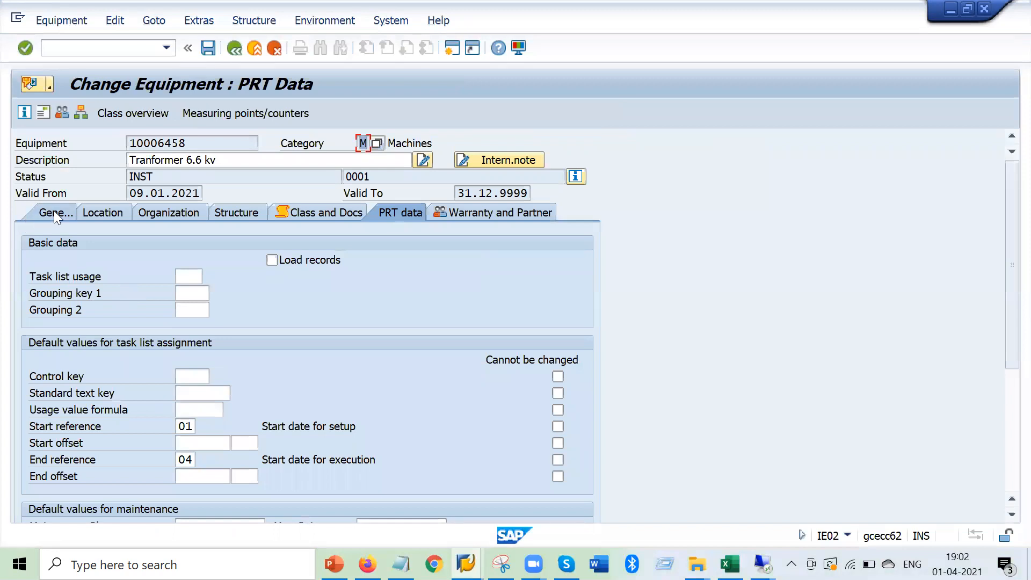
Compare the General and Location tabs of equipment 10006458 with the subscreens assigned in the MACH layout
left_click(55, 213)
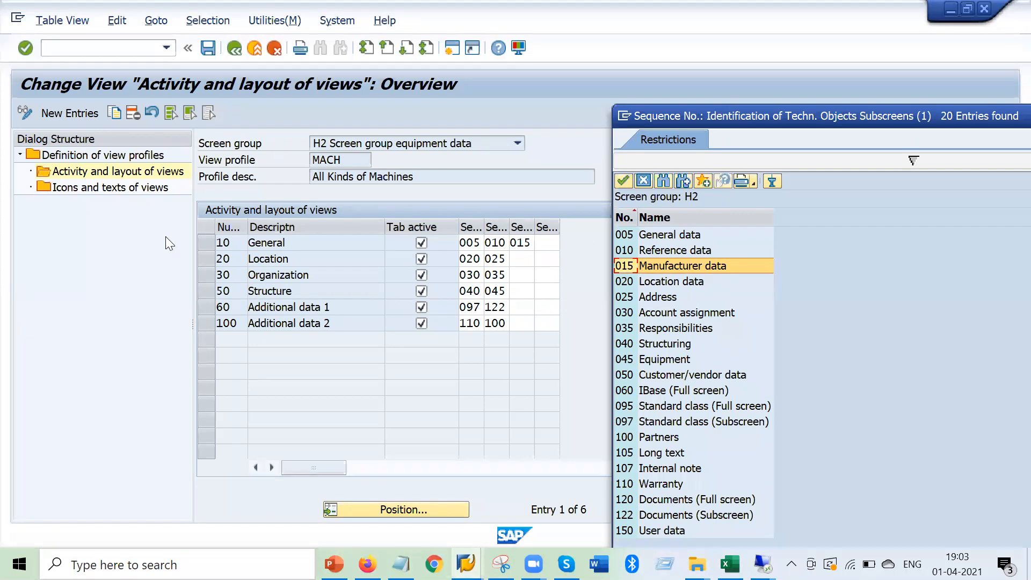
left_click_drag(308, 258, 247, 258)
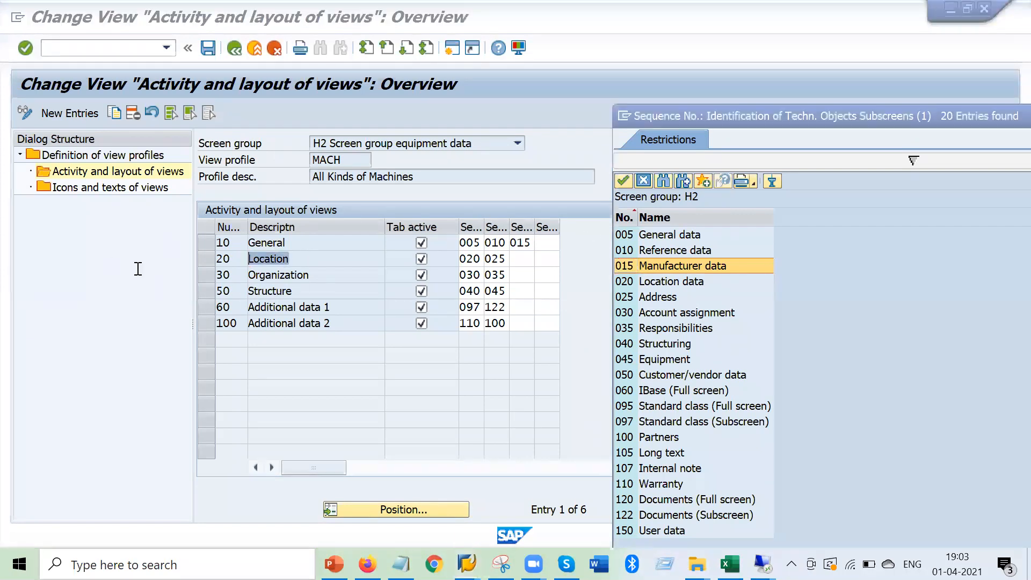
key("alt+Tab")
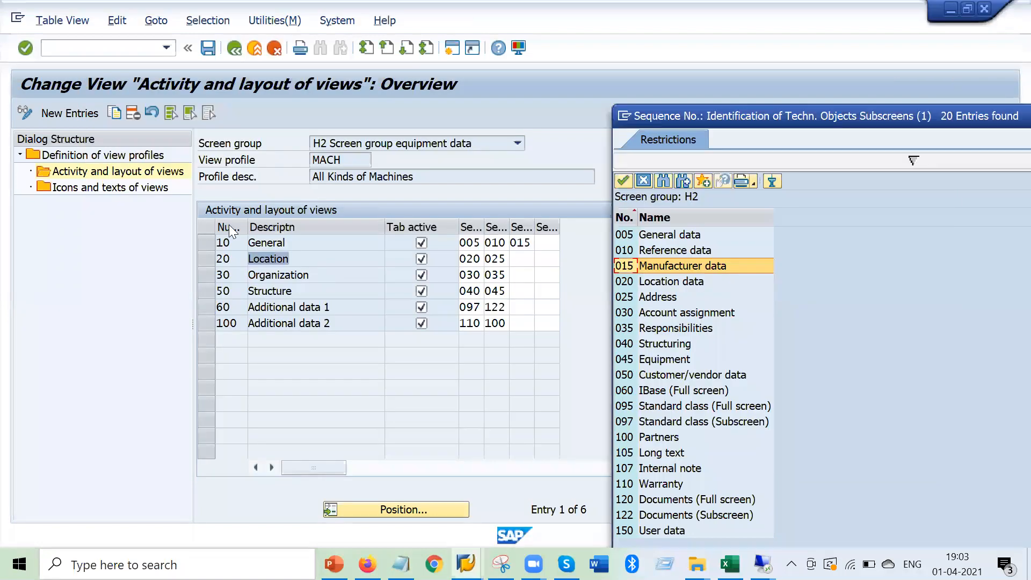
key("alt+Tab")
key("alt+Tab")
left_click(110, 212)
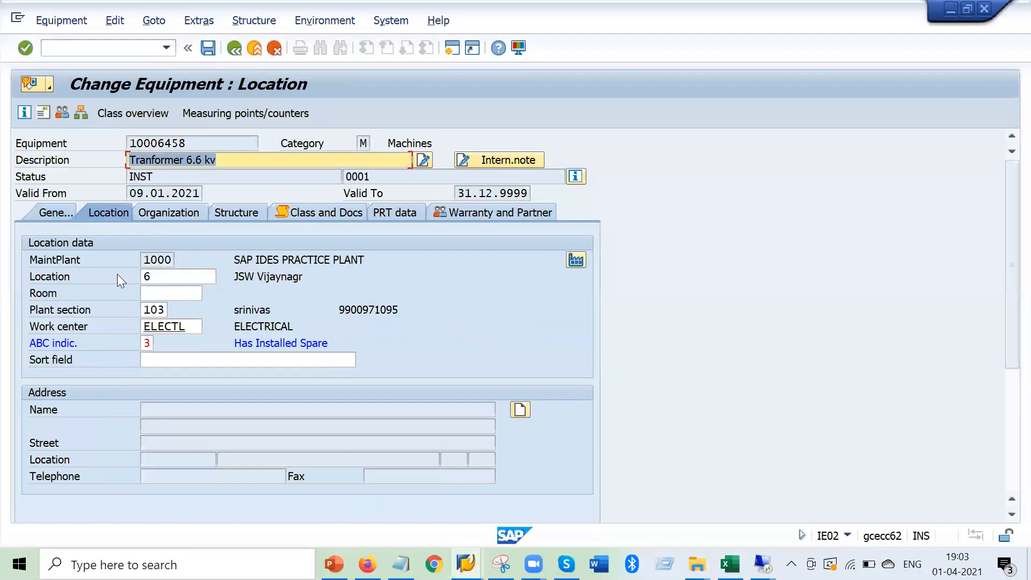
key("alt+Tab")
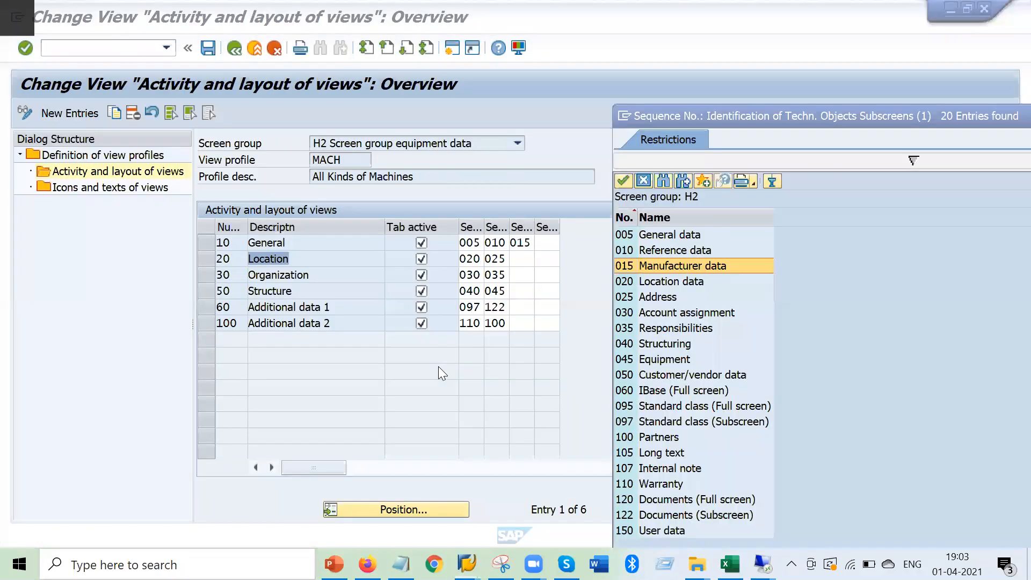
Look up subscreens 020 and 025, and compare the Organization tab of equipment 10006458 with subscreens 030 and 035
left_click(667, 283)
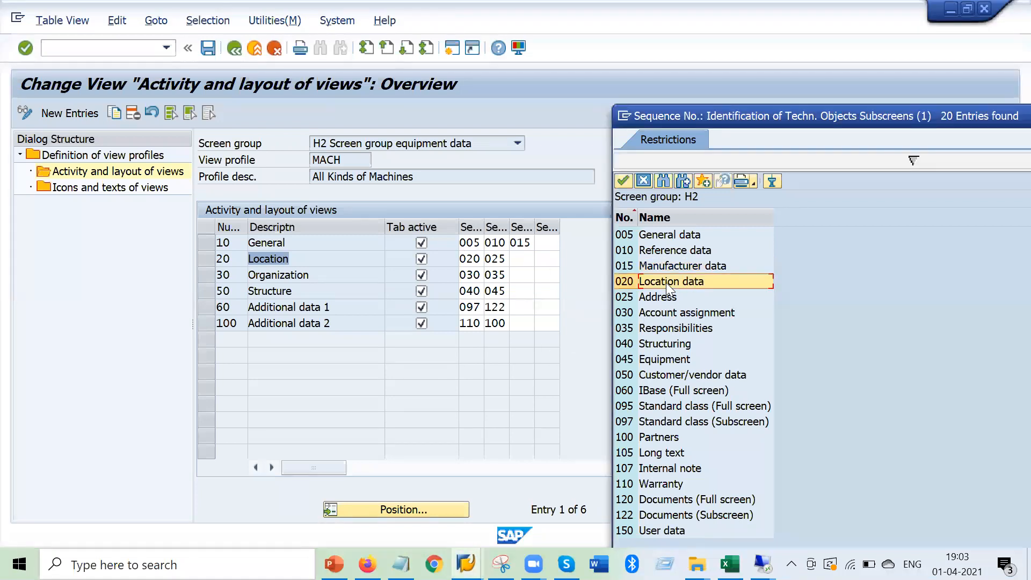
left_click(662, 296)
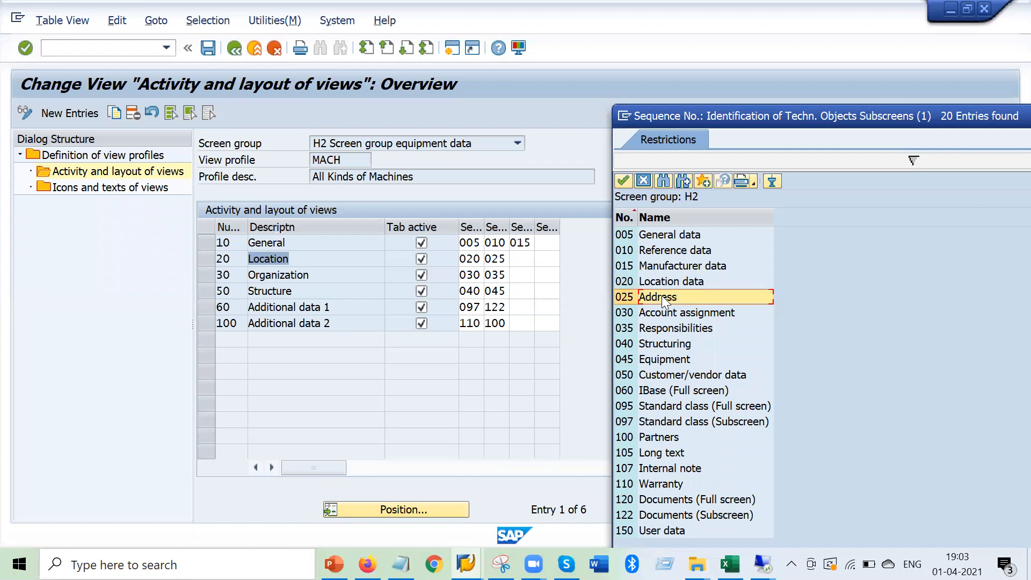
key("alt+Tab")
left_click(172, 213)
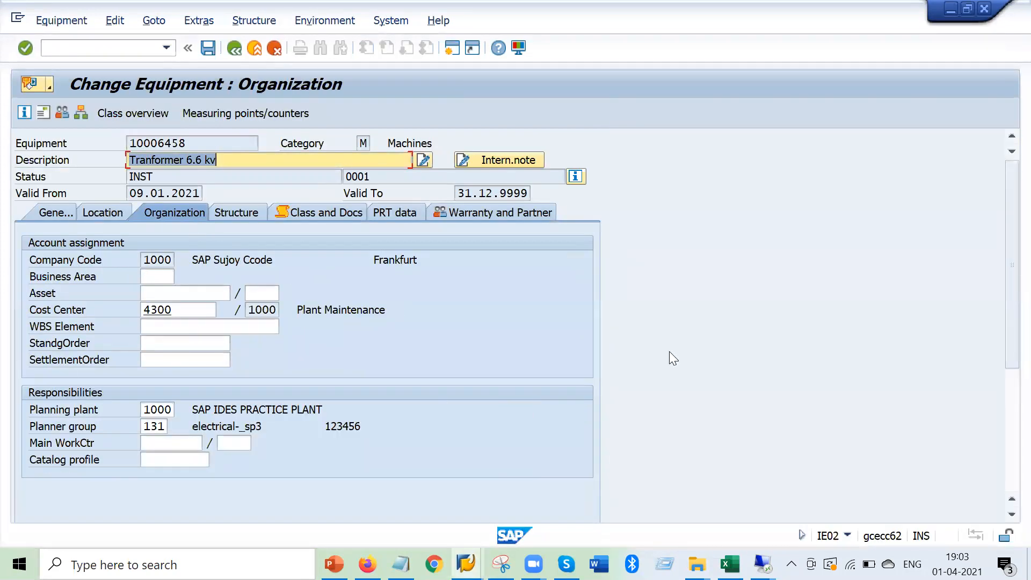
key("alt+Tab")
left_click(676, 313)
left_click(656, 329)
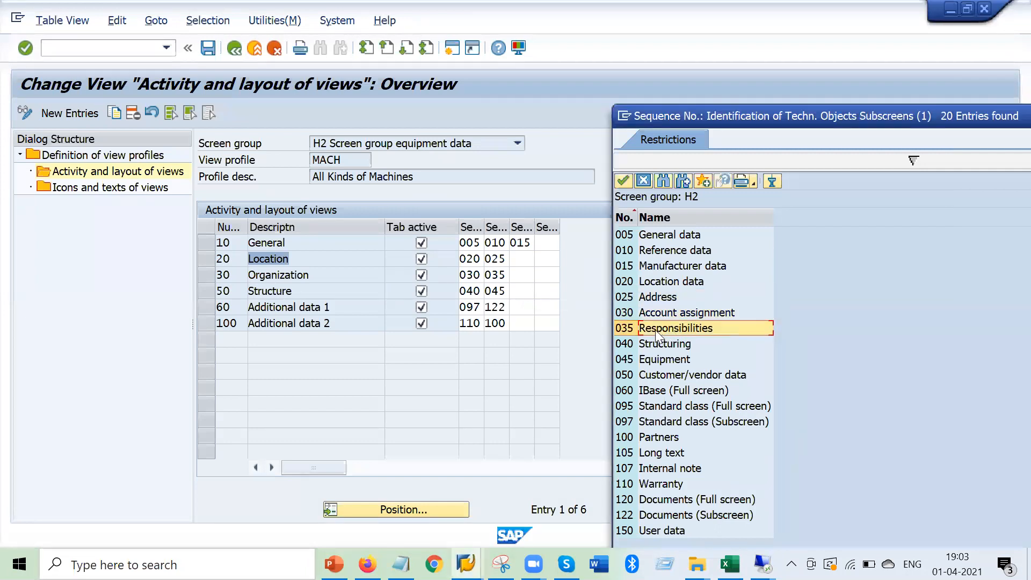
left_click(329, 277)
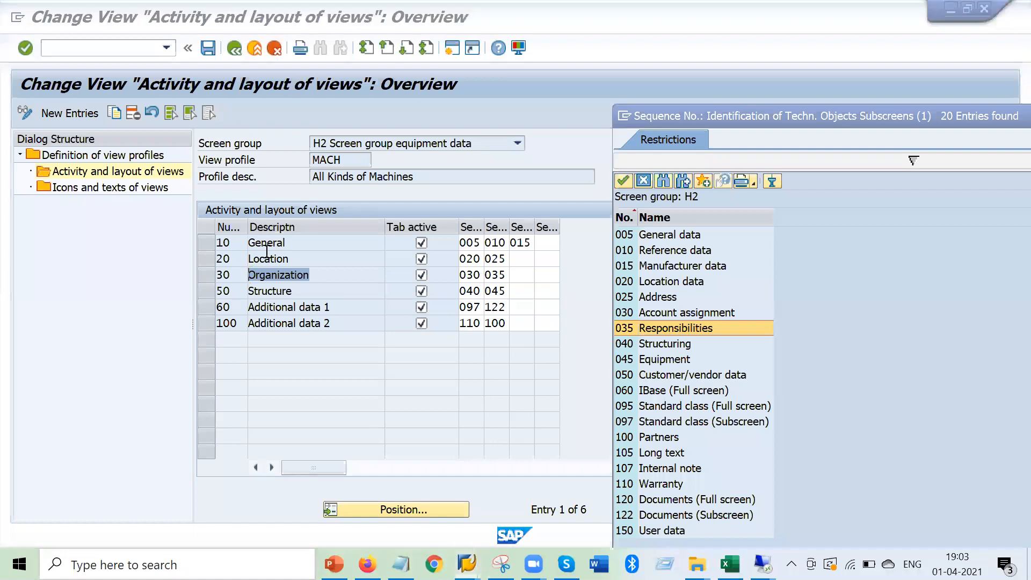
Compare the Structure tab of equipment 10006458 with subscreens 040 and 045 assigned in the MACH layout
key("alt+Tab")
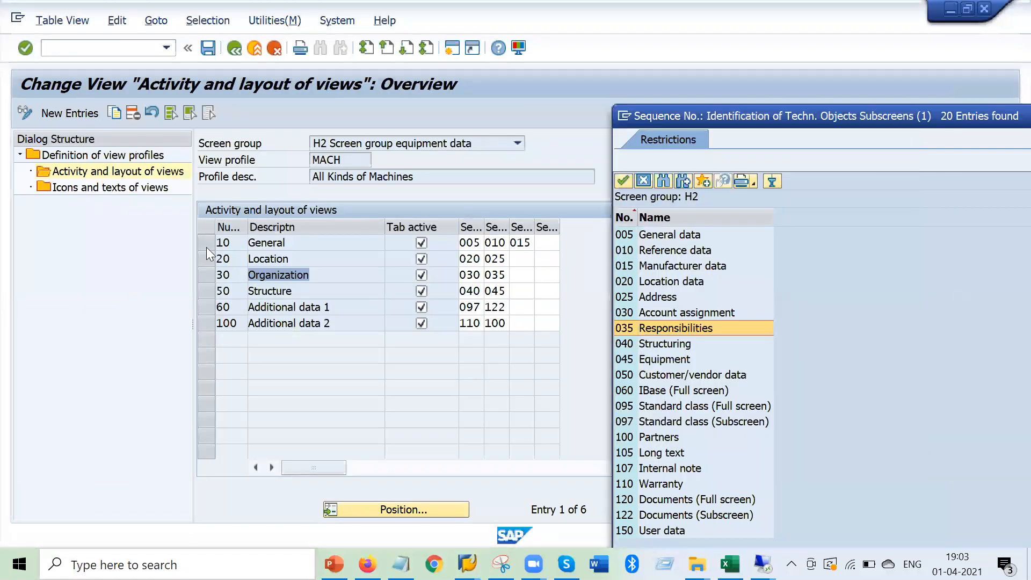
key("alt+Tab")
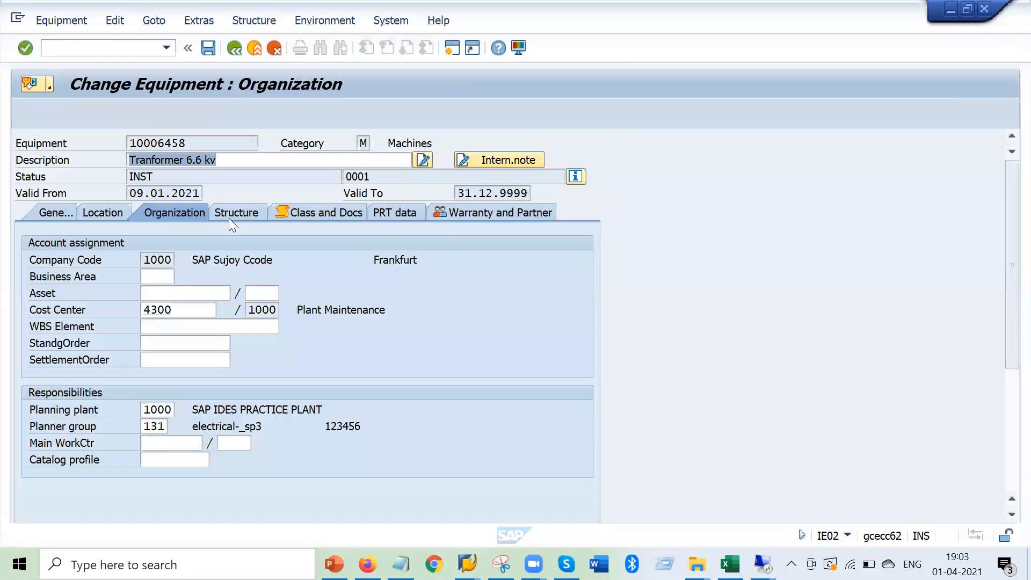
left_click(230, 213)
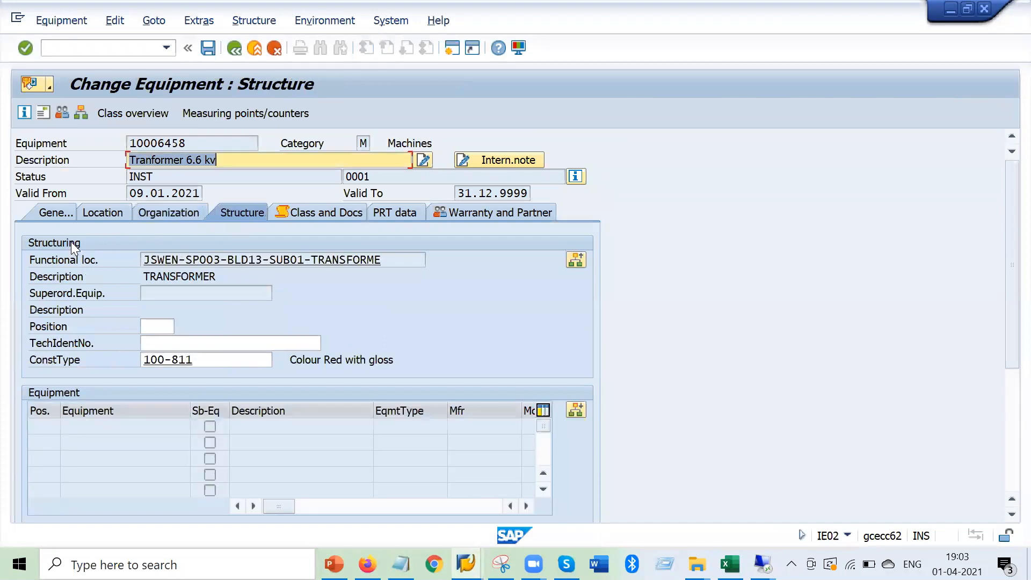
key("alt+Tab")
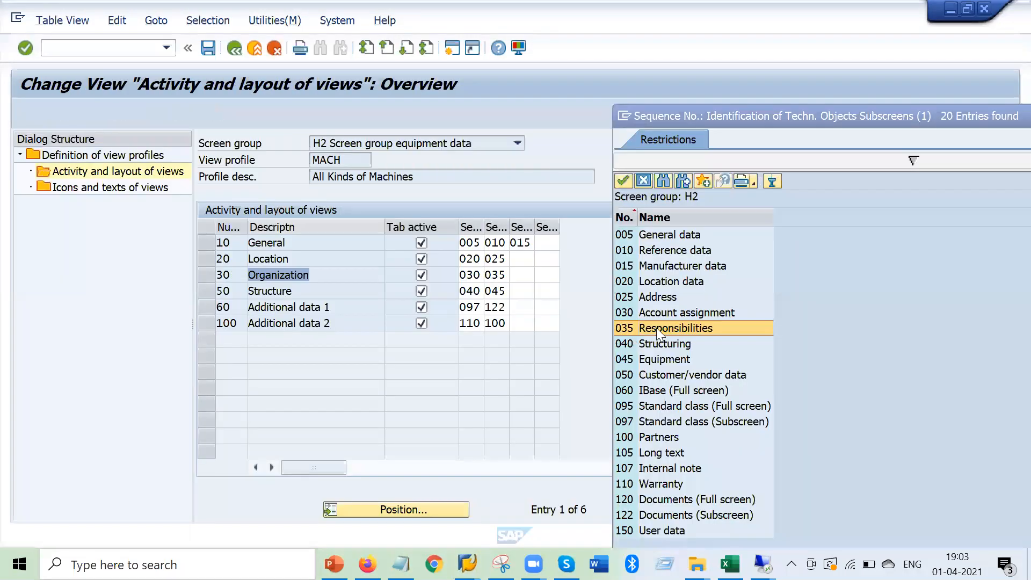
left_click(670, 344)
left_click(664, 360)
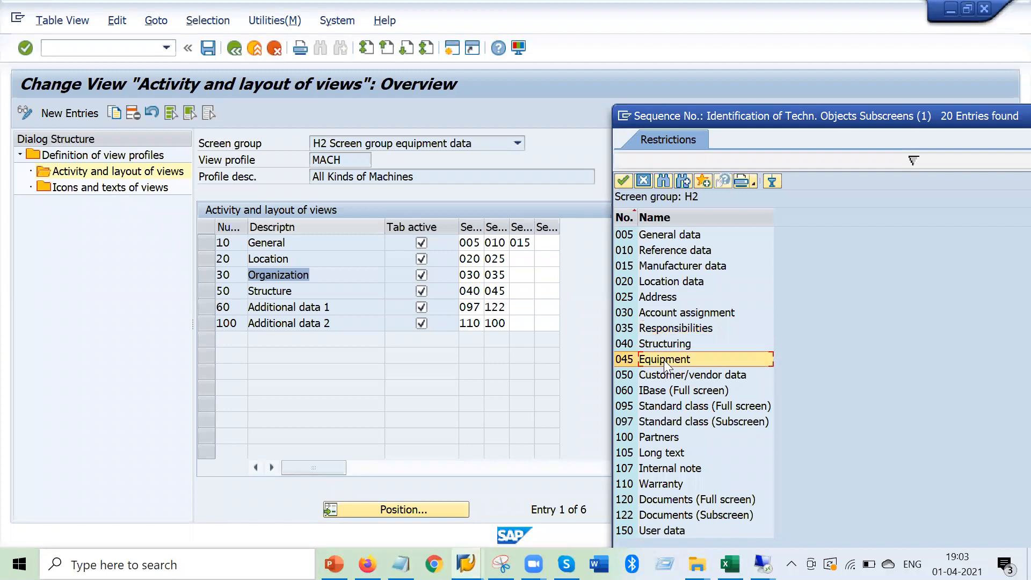
left_click_drag(303, 292, 238, 292)
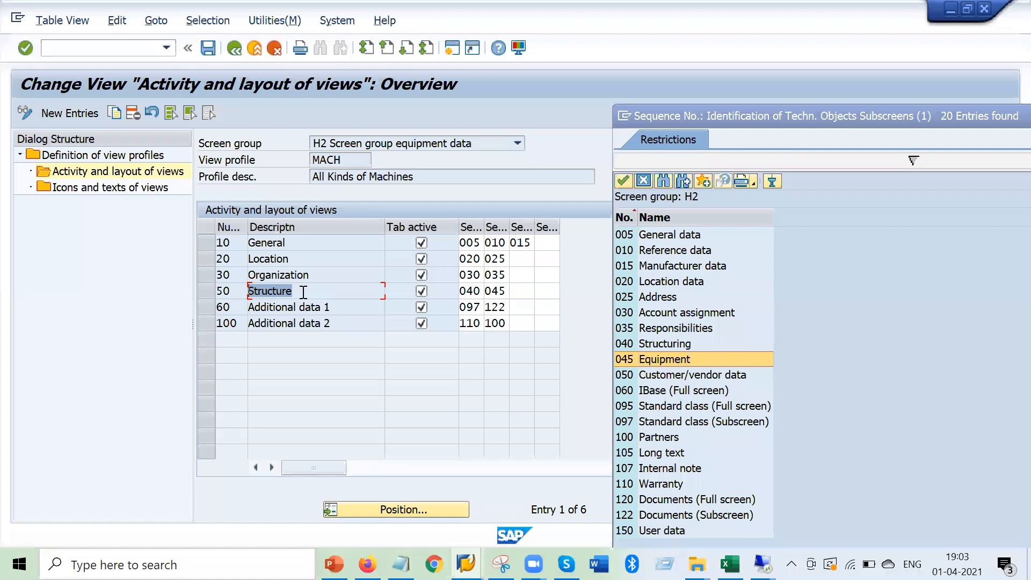
Go back over the MACH layout rows up to General and highlight the Additional data 2 row
key("Up")
key("Up")
key("Up")
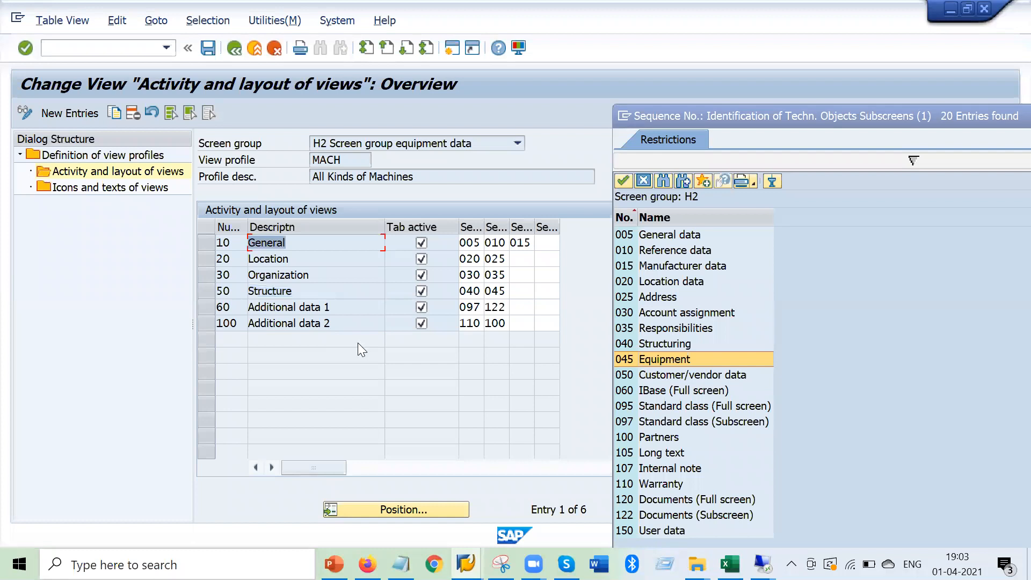
left_click_drag(353, 309, 232, 322)
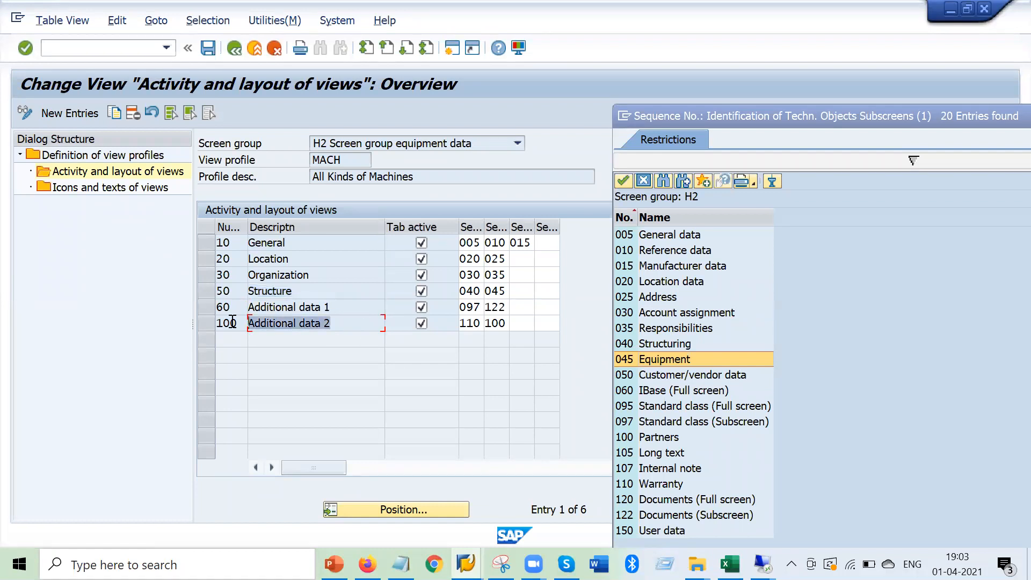
Switch to equipment 10006458 and view its Class and Docs, PRT data, and Warranty and Partner tabs, returning to Class and Docs
key("alt+Tab")
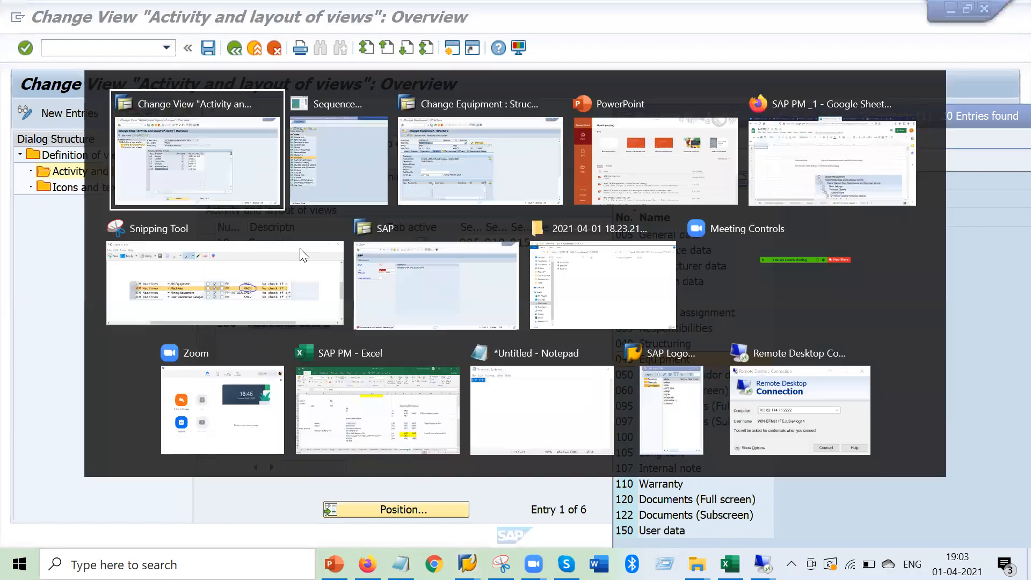
key("alt+Tab")
key("alt+Tab")
key("alt+Tab")
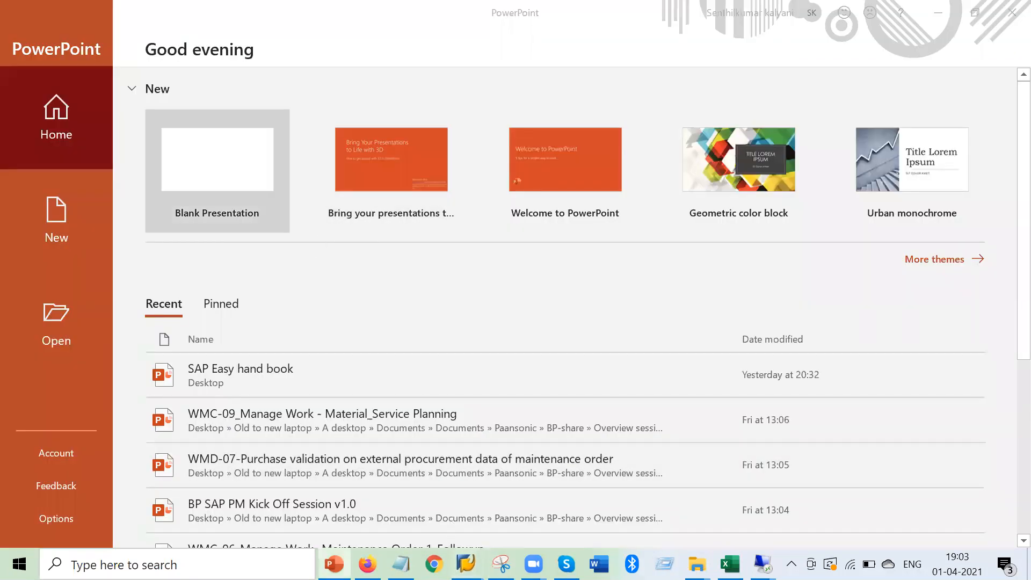
left_click(467, 563)
left_click(570, 466)
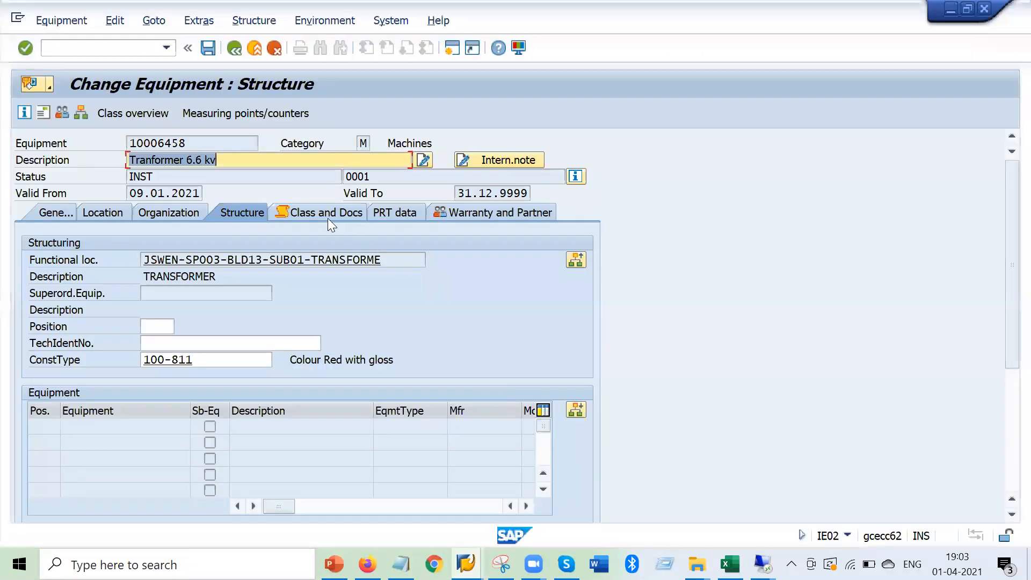
left_click(302, 212)
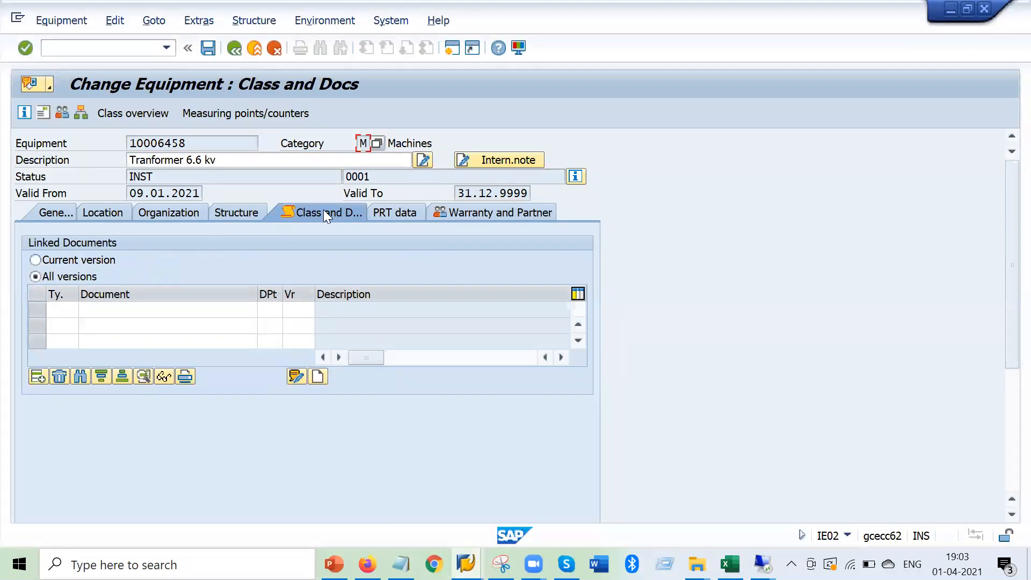
left_click(397, 213)
left_click(482, 213)
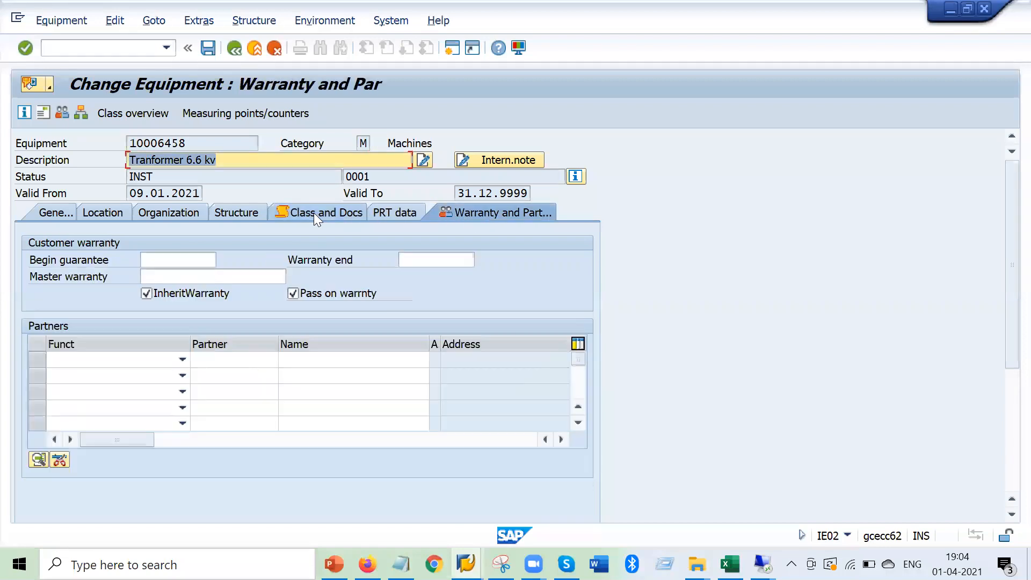
left_click(312, 213)
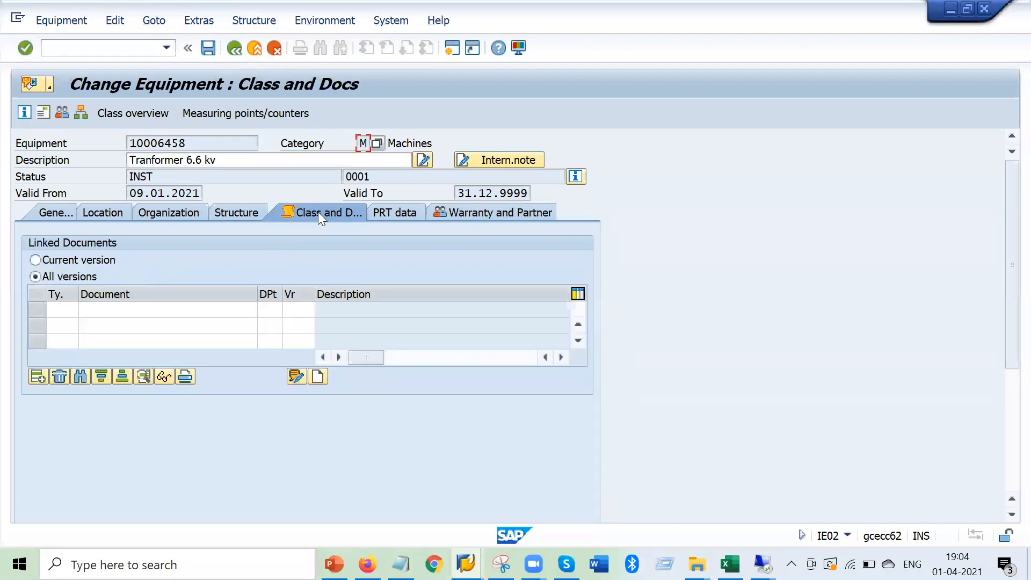
Look up subscreens 097 and 122 of the Additional data 1 row and compare them with the equipment's Class and Docs tab
left_click(466, 564)
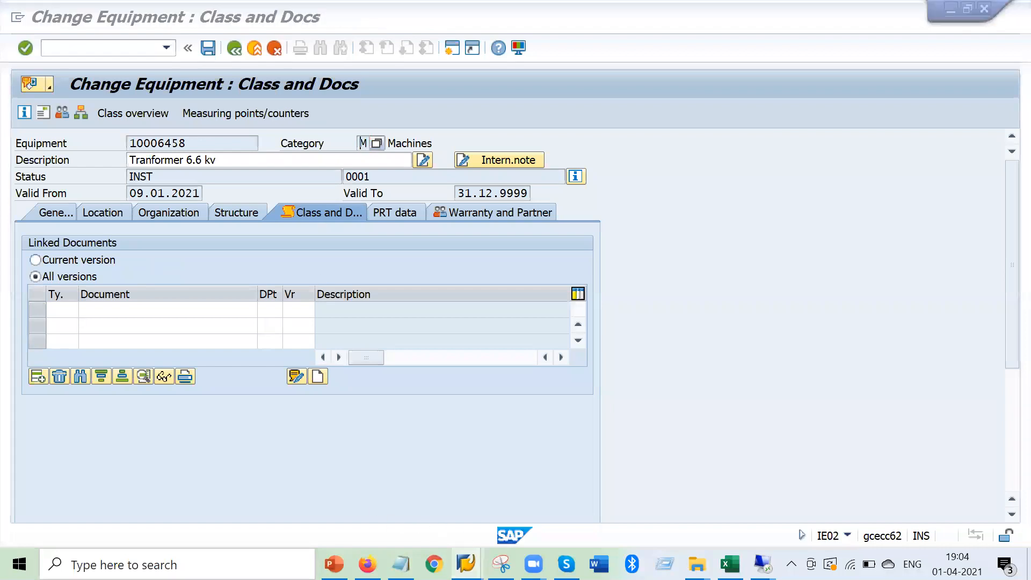
left_click(450, 504)
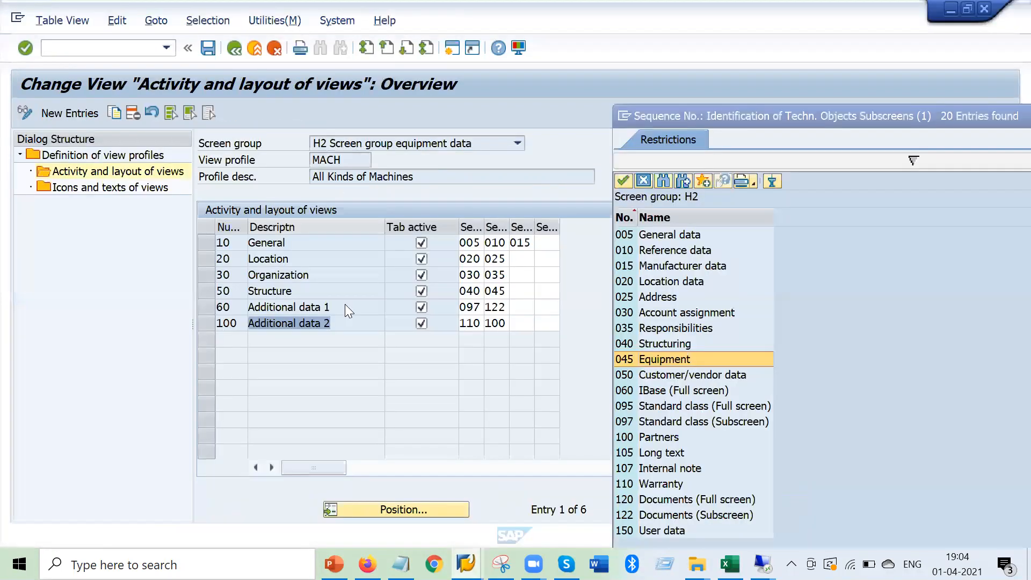
left_click(339, 307)
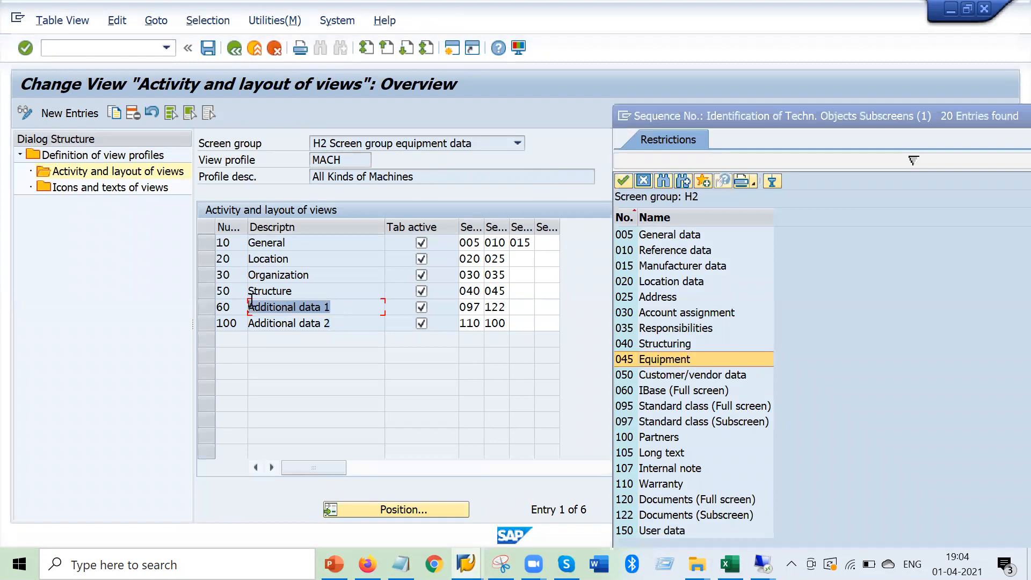
left_click(669, 422)
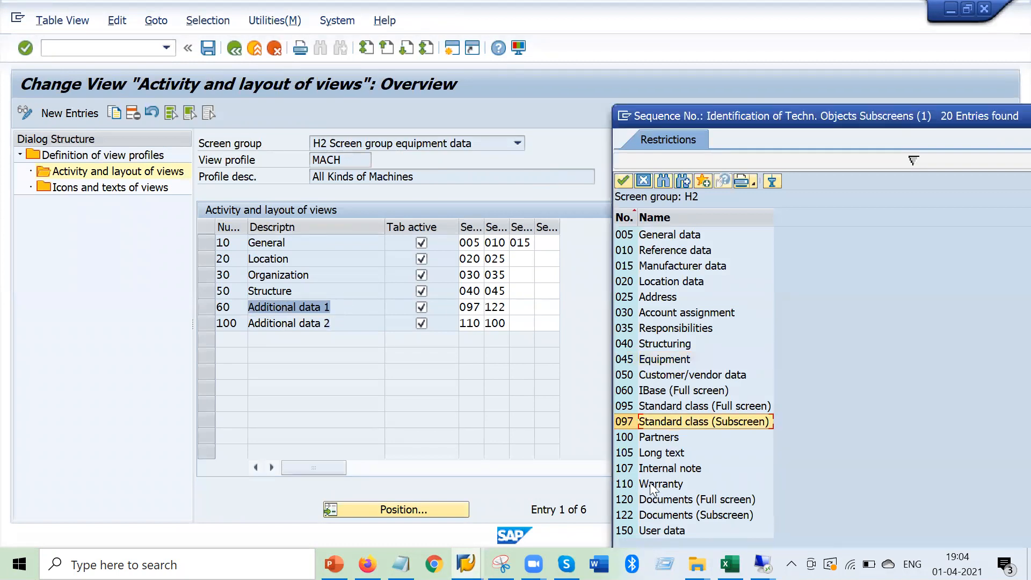
left_click(662, 517)
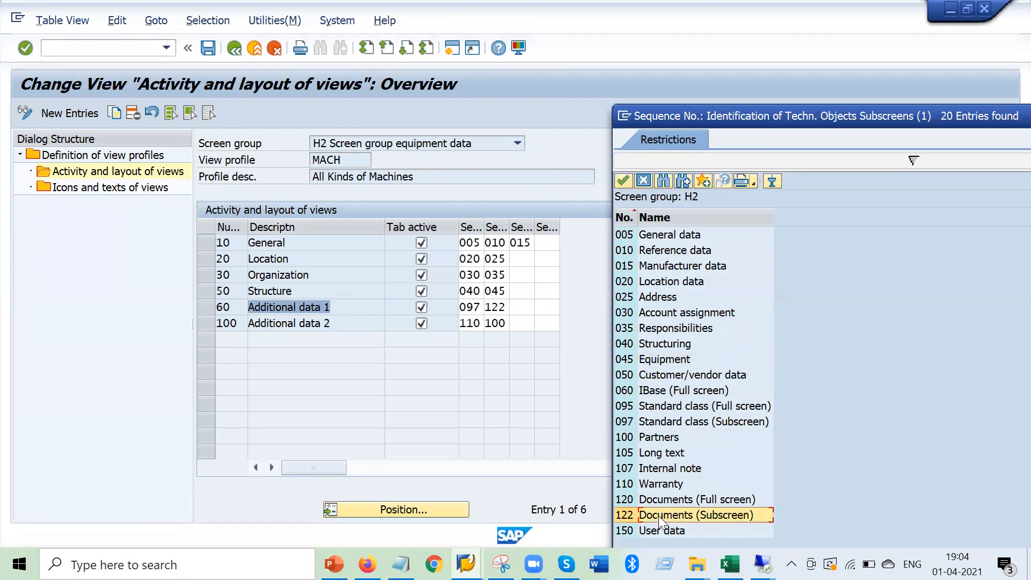
left_click(465, 564)
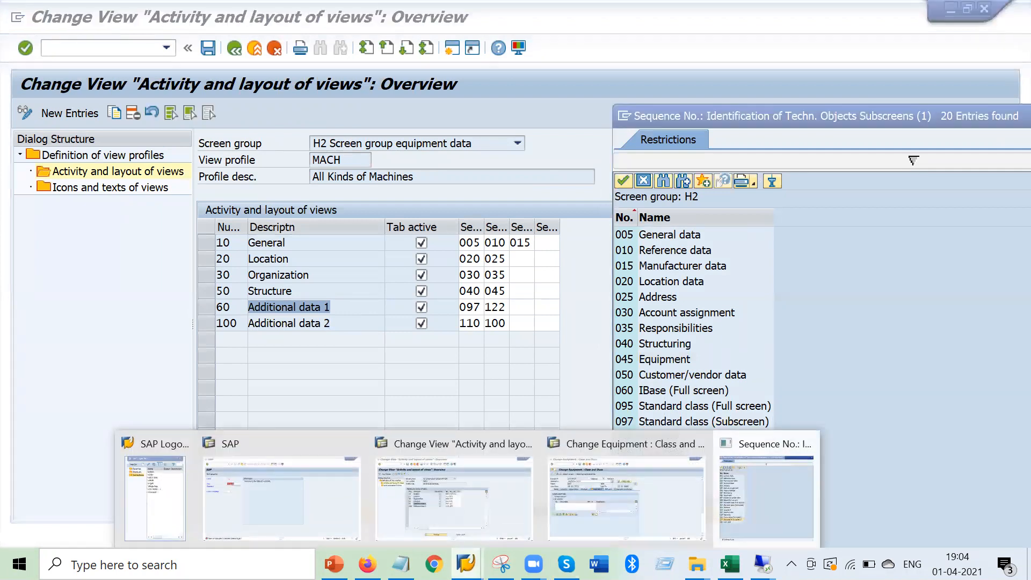
left_click(582, 513)
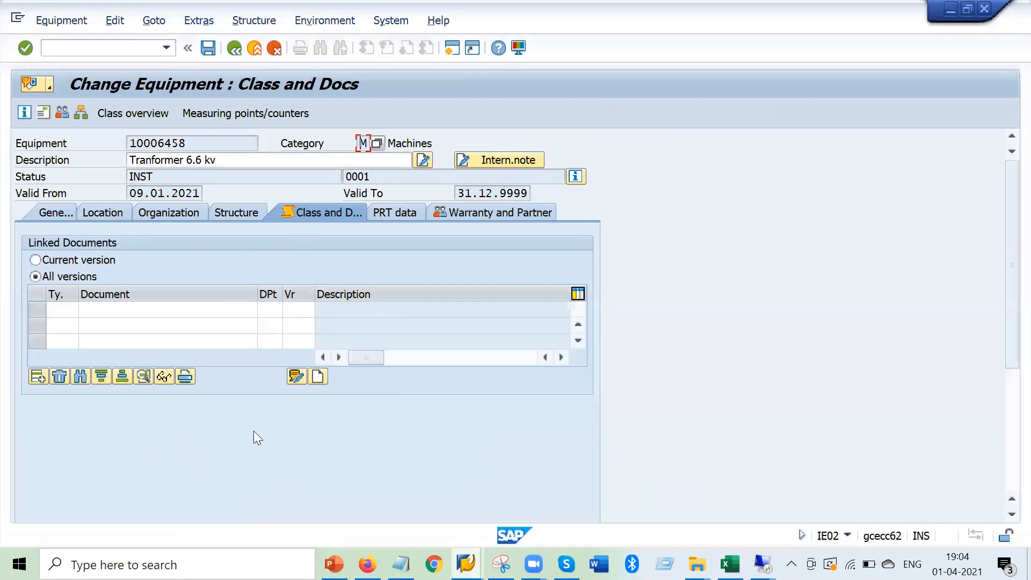
scroll(257, 431, "down", 5)
scroll(262, 436, "up", 5)
Check the view profile of category M in the Snipping Tool capture and return to the MACH subscreen list
left_click(501, 564)
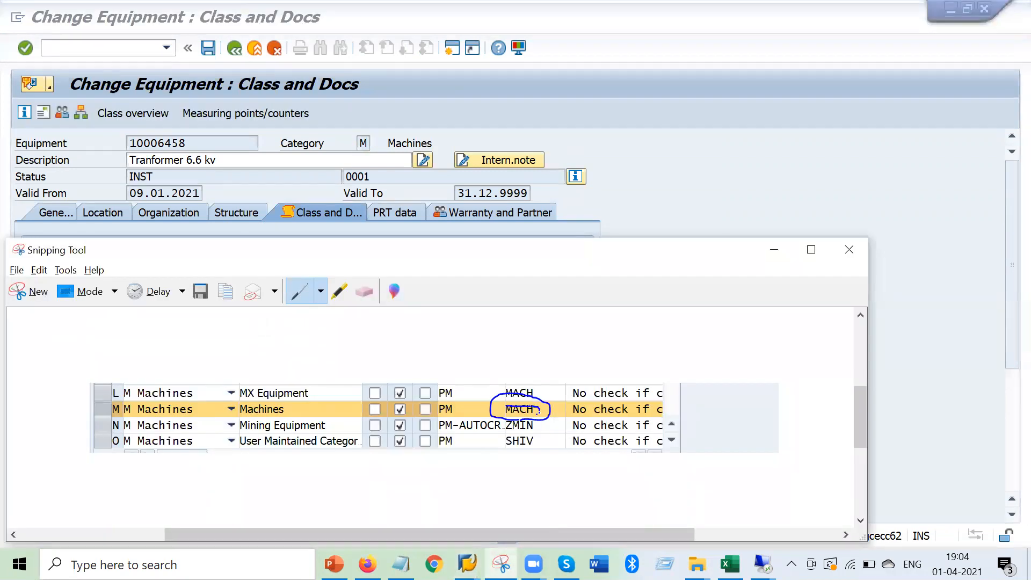
left_click(883, 321)
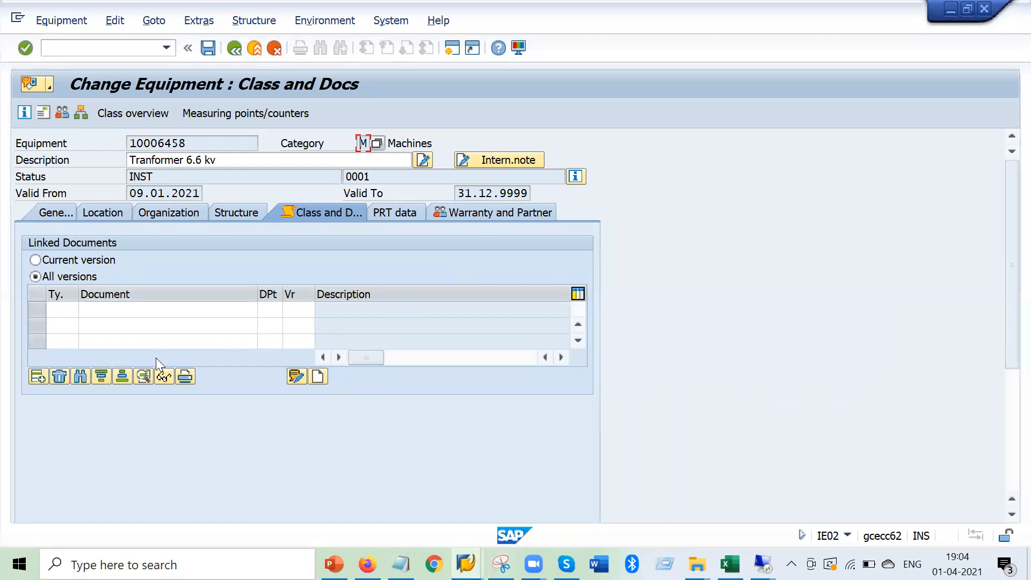
left_click(466, 564)
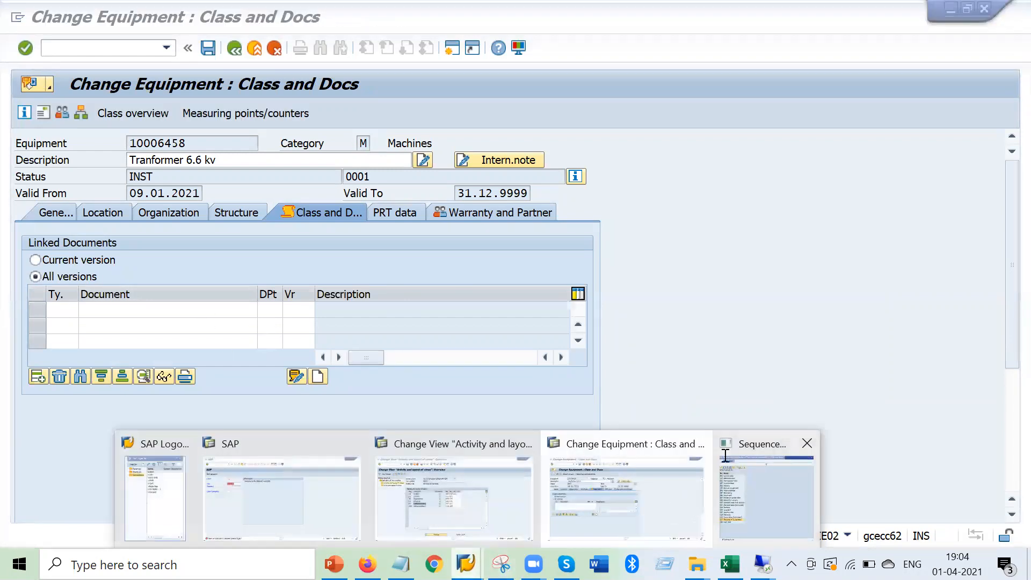
left_click(725, 456)
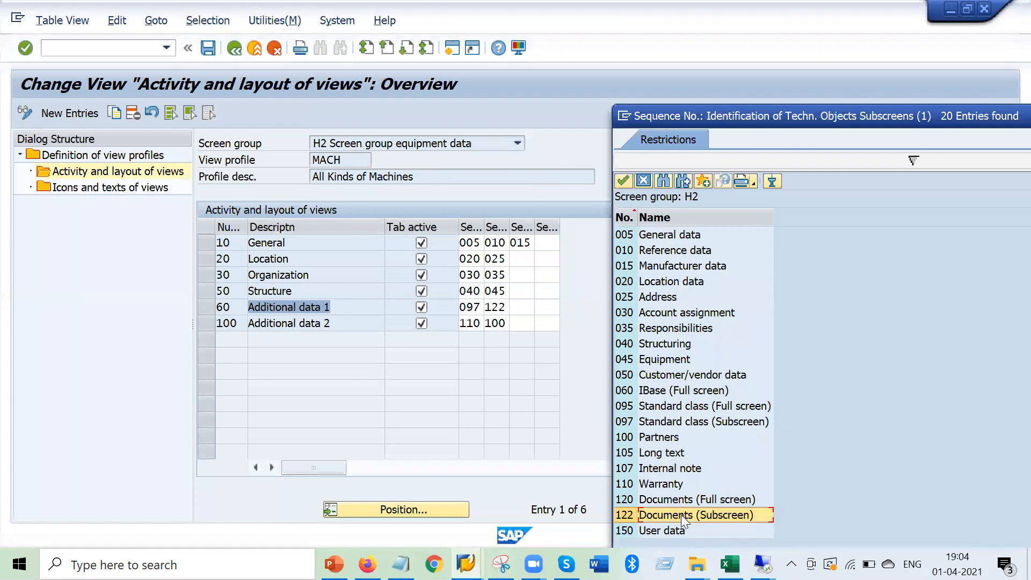
Look up subscreens 110 and 100 of the Additional data 2 row and compare them with the equipment's Warranty and Partner tab
left_click_drag(354, 329, 250, 321)
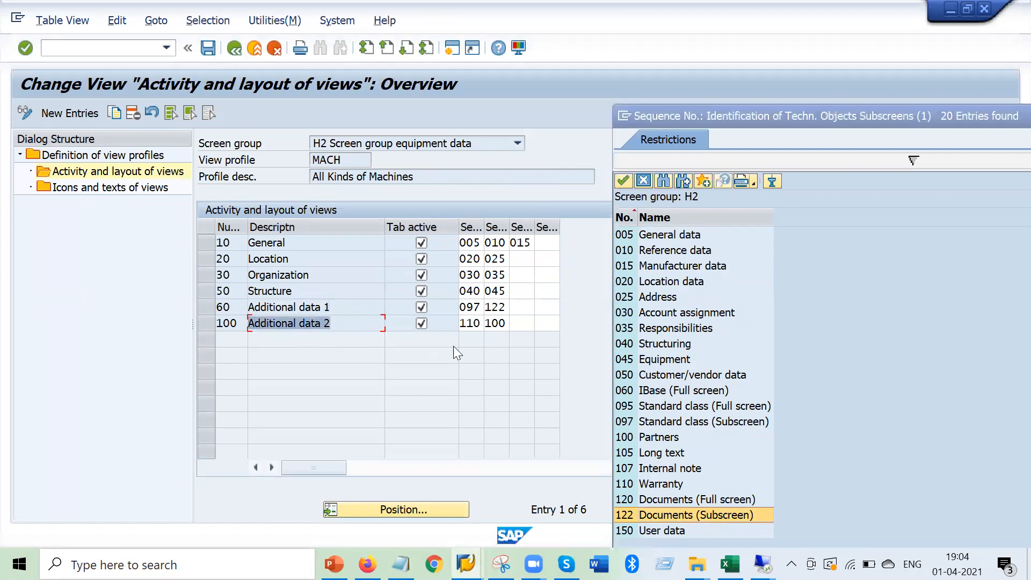
left_click(657, 484)
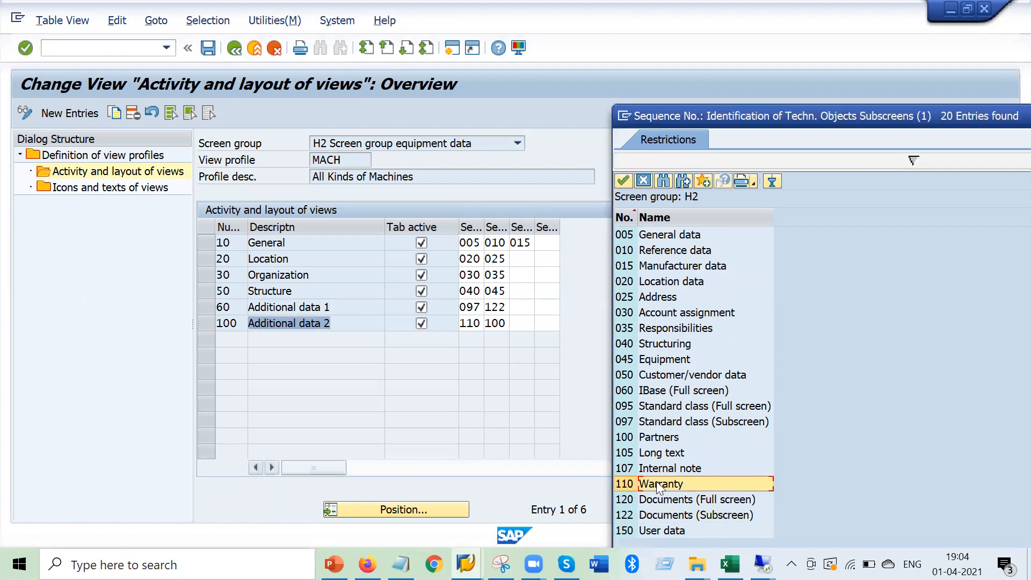
left_click(659, 435)
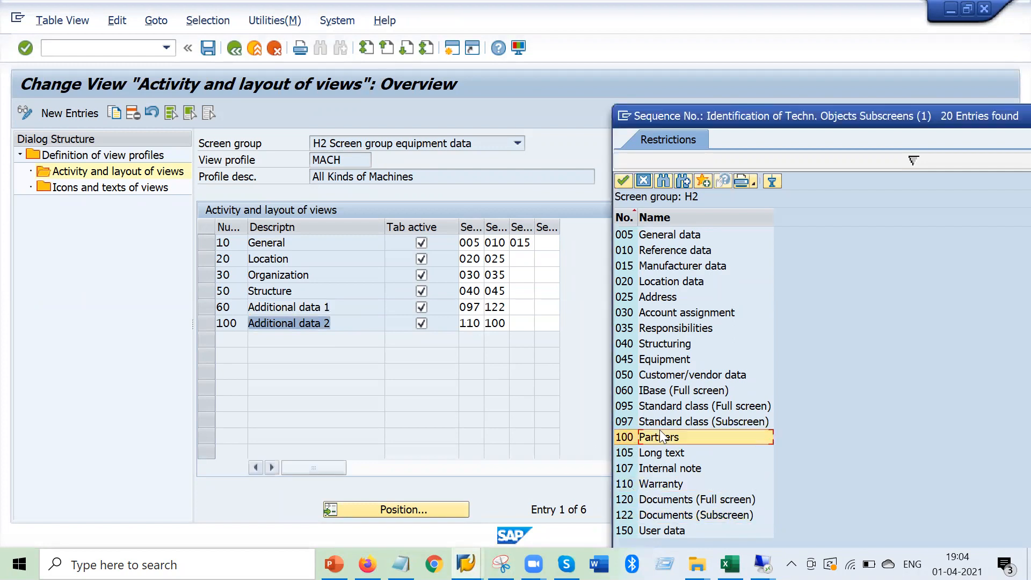
mouse_move(467, 563)
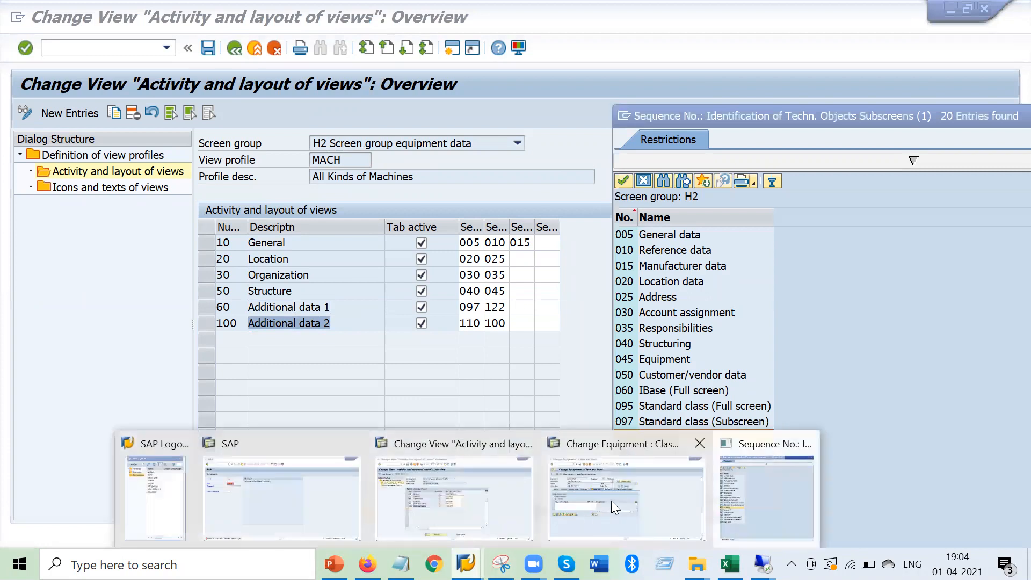
left_click(611, 501)
left_click(478, 213)
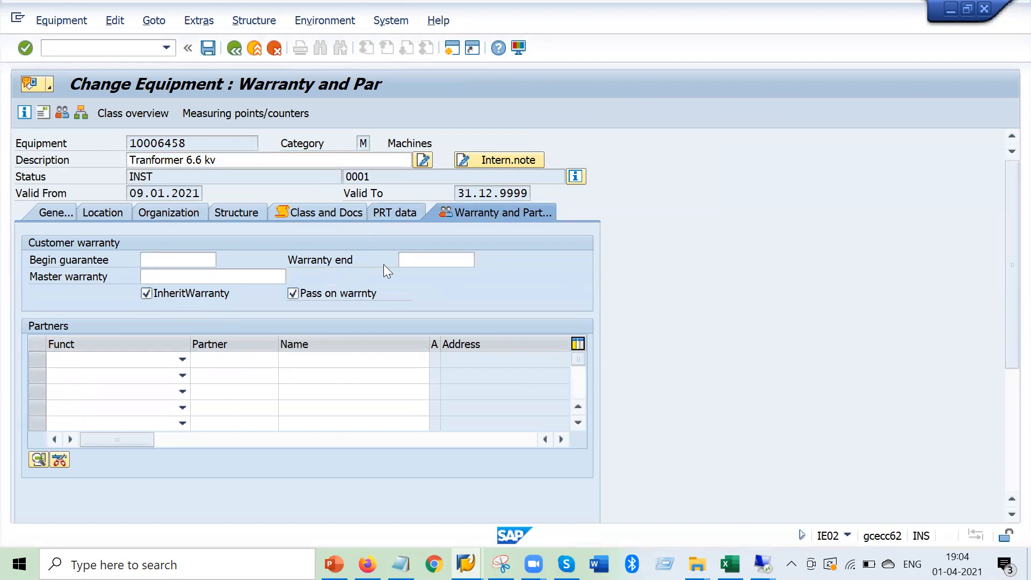
Go back through the equipment's PRT data, Class and Docs, Structure, Organization, Location and General tabs to review their contents
left_click(398, 216)
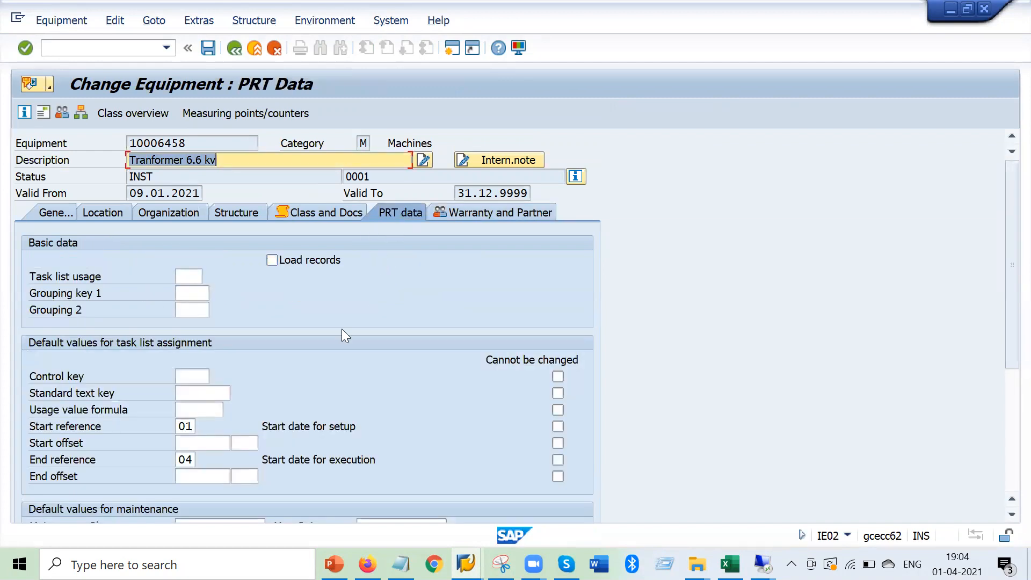
left_click(303, 215)
left_click(227, 212)
left_click(175, 217)
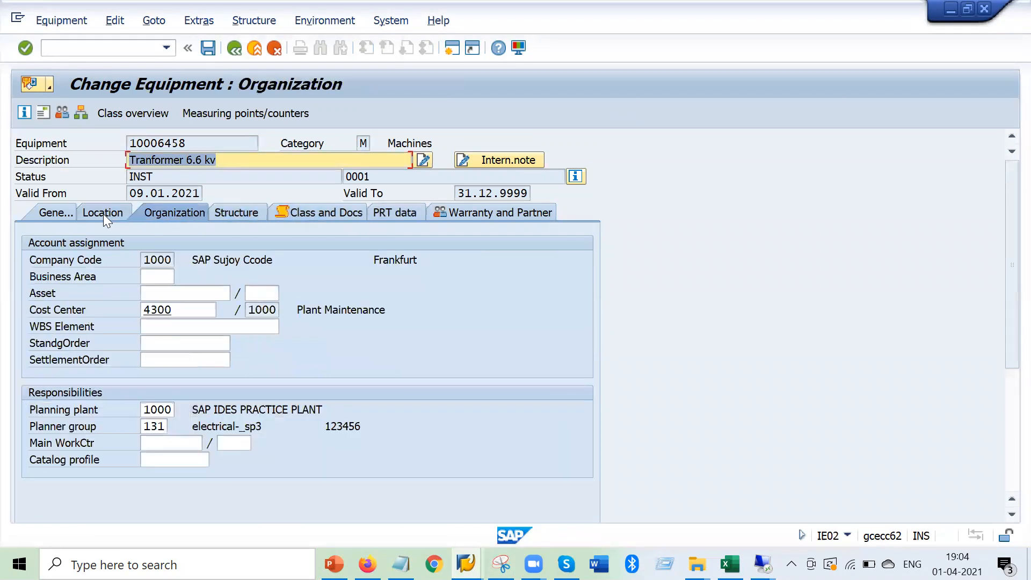
left_click(103, 213)
left_click(64, 215)
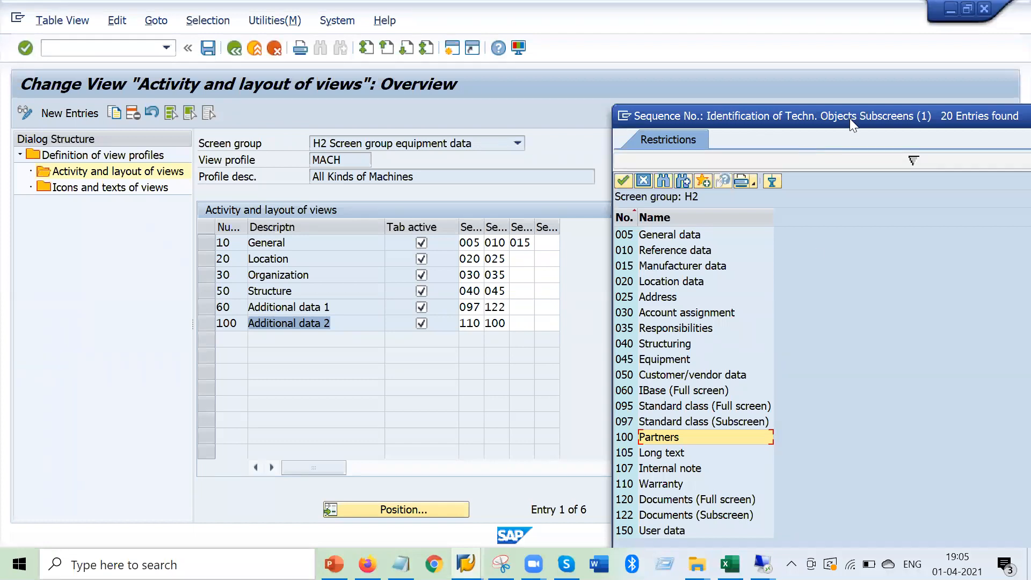
Review the full list of available subscreens for screen group H2 and close the list
left_click_drag(850, 118, 798, 102)
left_click(627, 519)
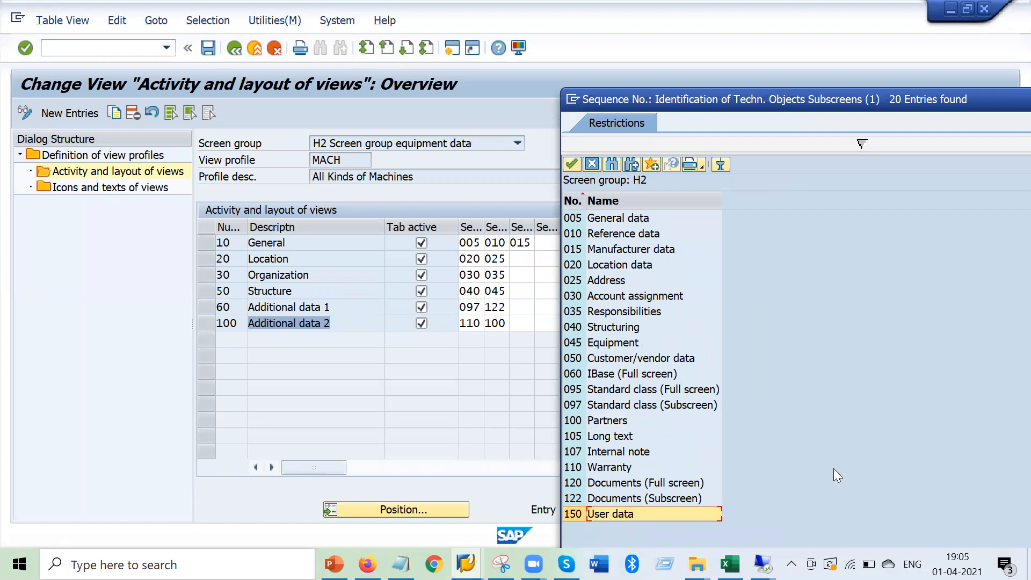
left_click_drag(962, 103, 793, 156)
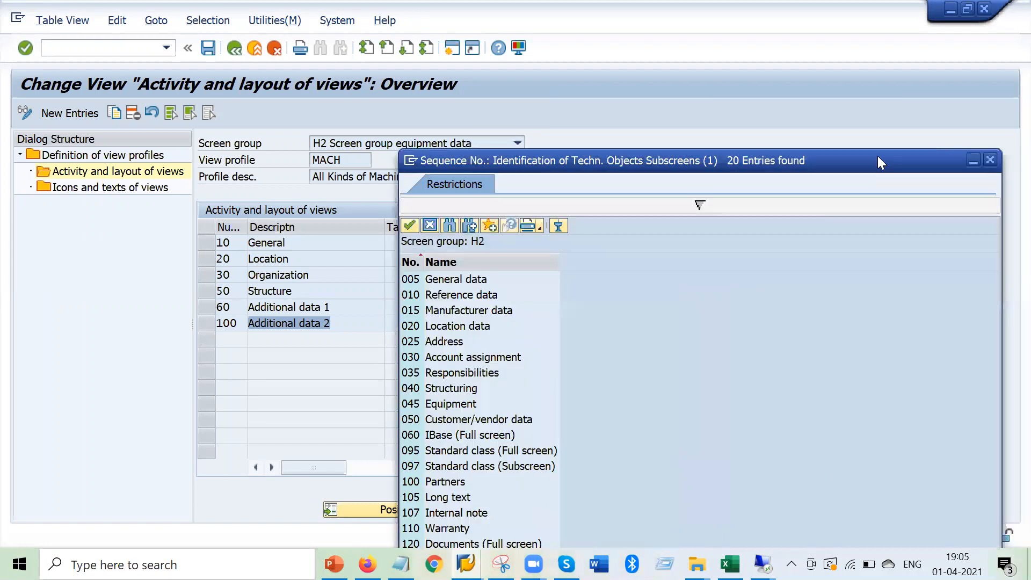
left_click(990, 161)
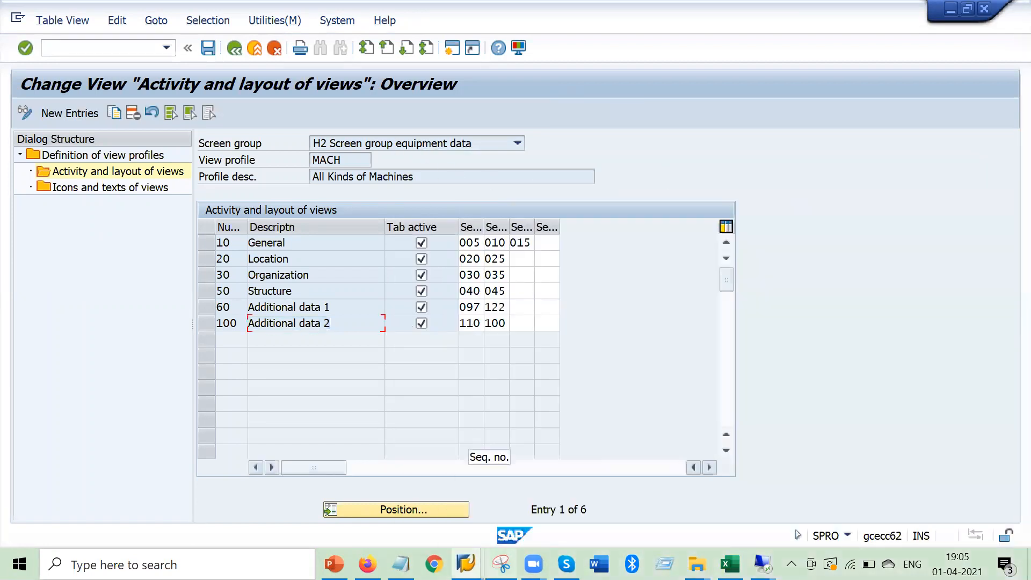
Capture the MACH profile's activity and layout of views table with the Snipping Tool, and return to SAP
left_click(500, 564)
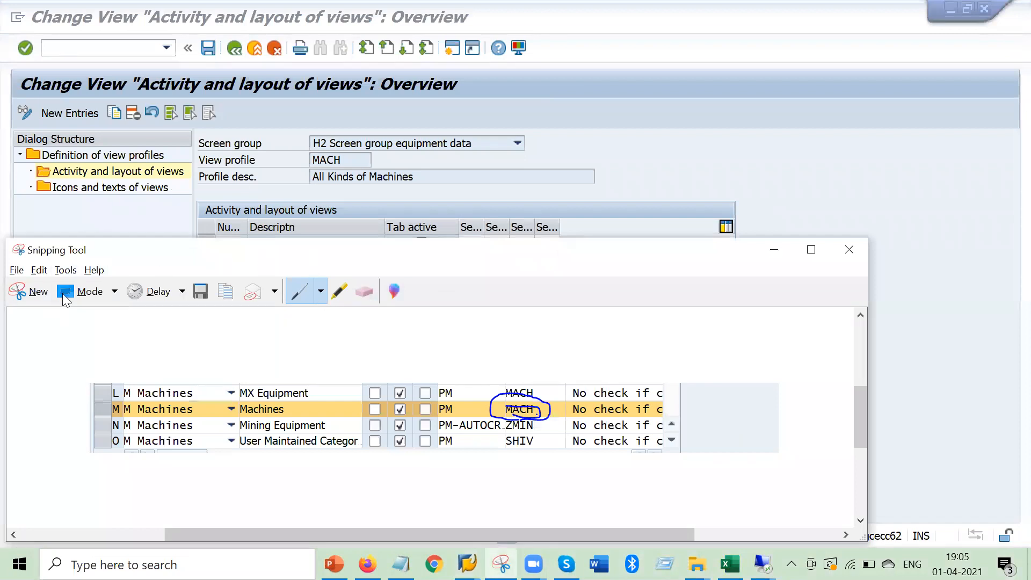
left_click(30, 291)
left_click_drag(179, 114, 767, 389)
left_click(926, 399)
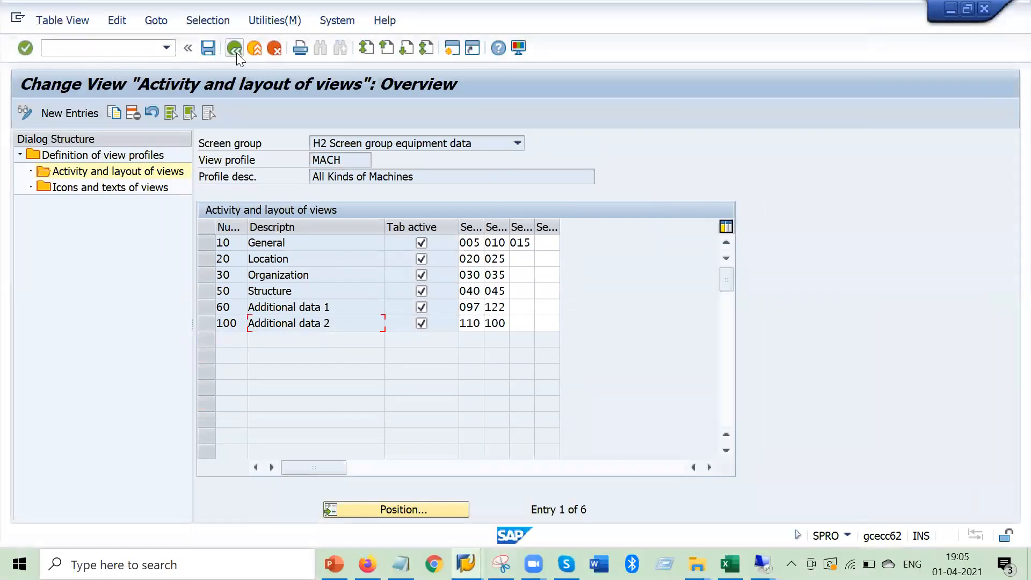
Create view profile ALA1 under screen group H2 equipment data, with a description naming the person it is for
left_click(233, 49)
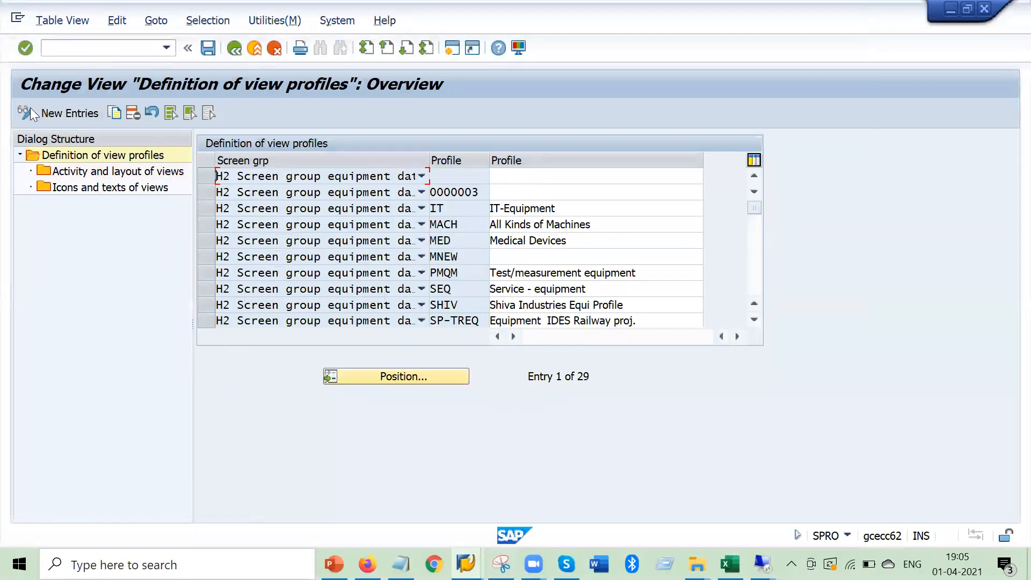
left_click(68, 114)
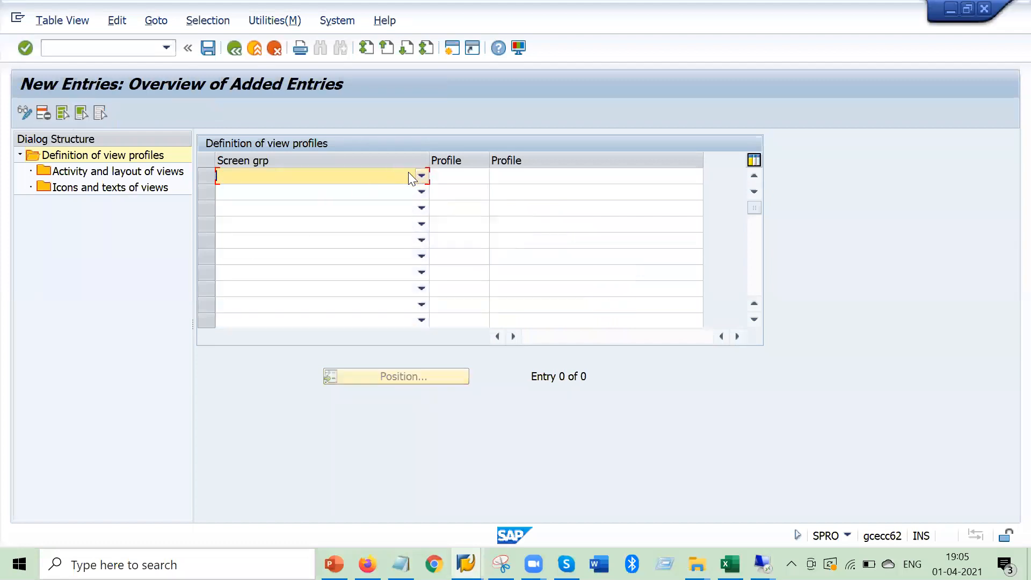
left_click(422, 177)
left_click(367, 193)
left_click(454, 175)
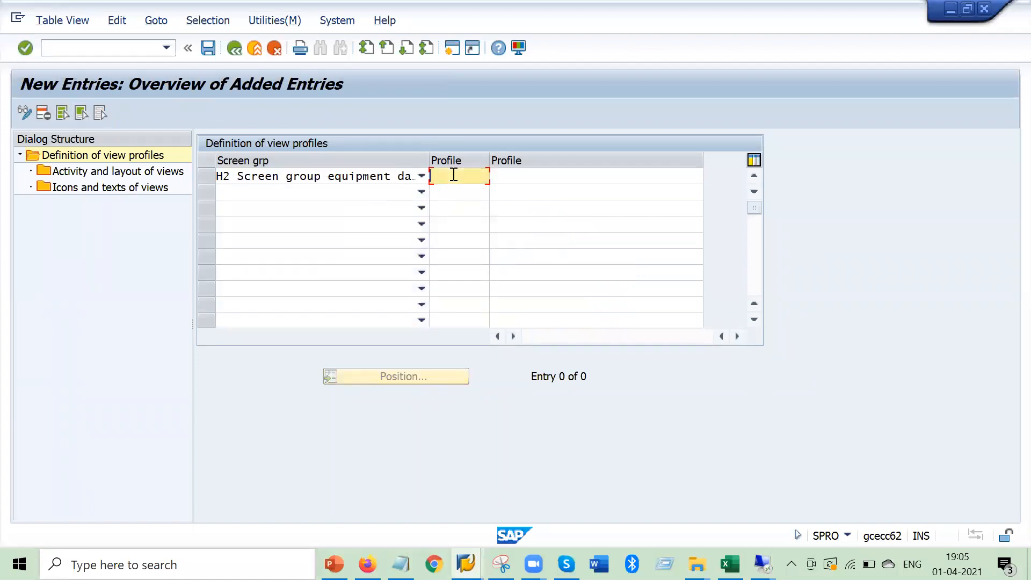
key("Tab")
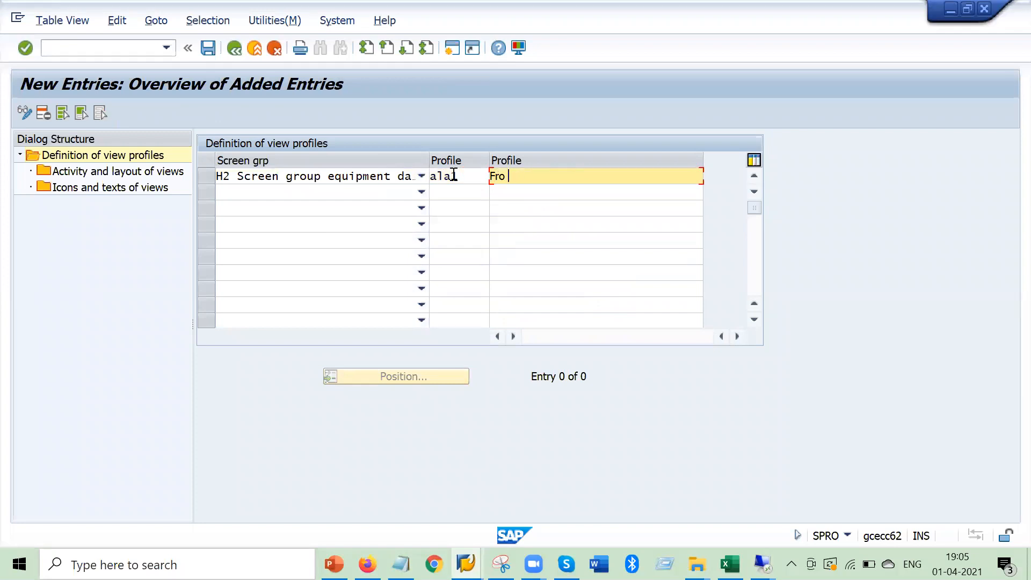
type("For ALam")
key("Return")
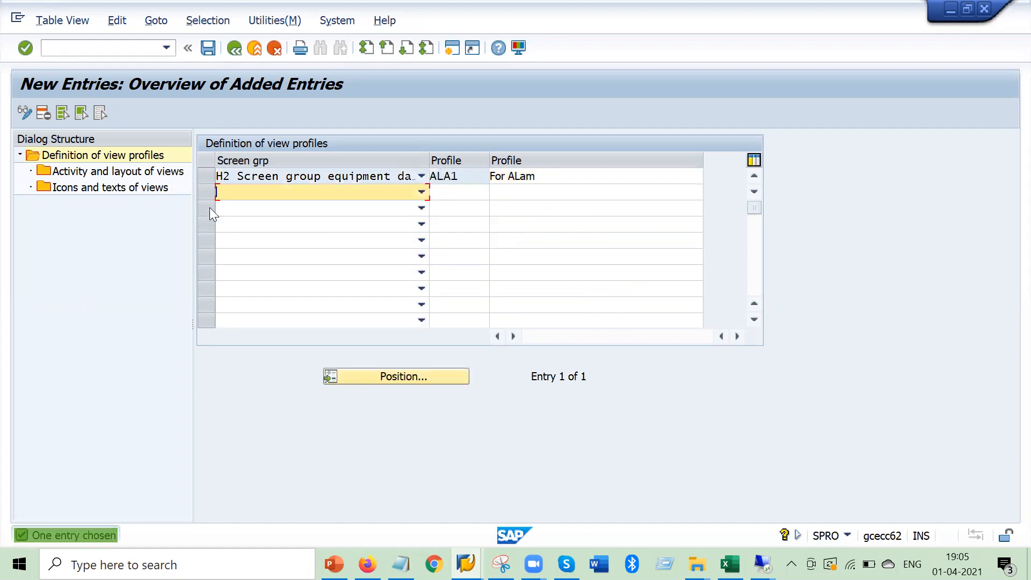
Add the views 0010 General and 0020 Location to the activity and layout of views for profile ALA1
left_click(202, 172)
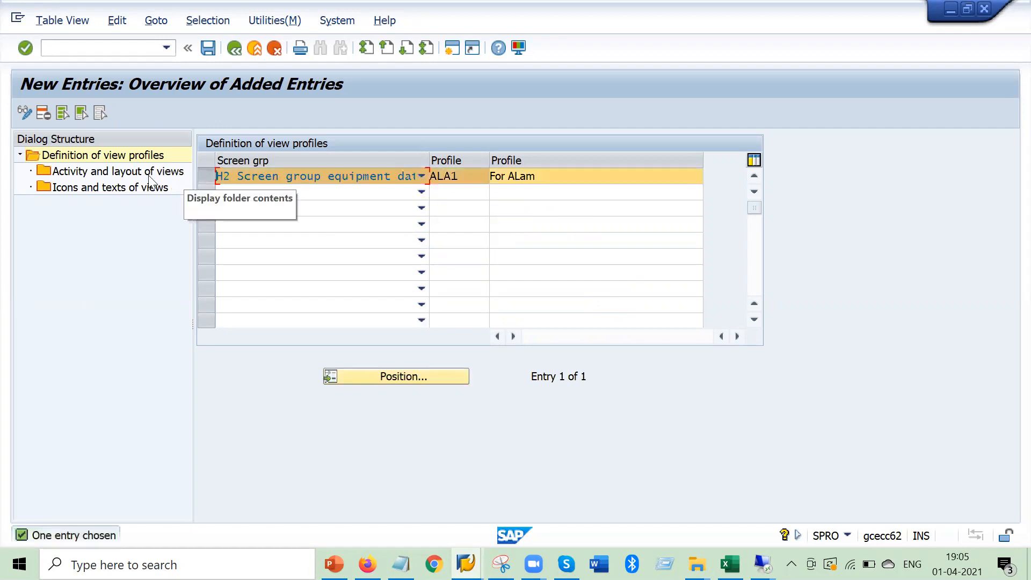
double_click(74, 173)
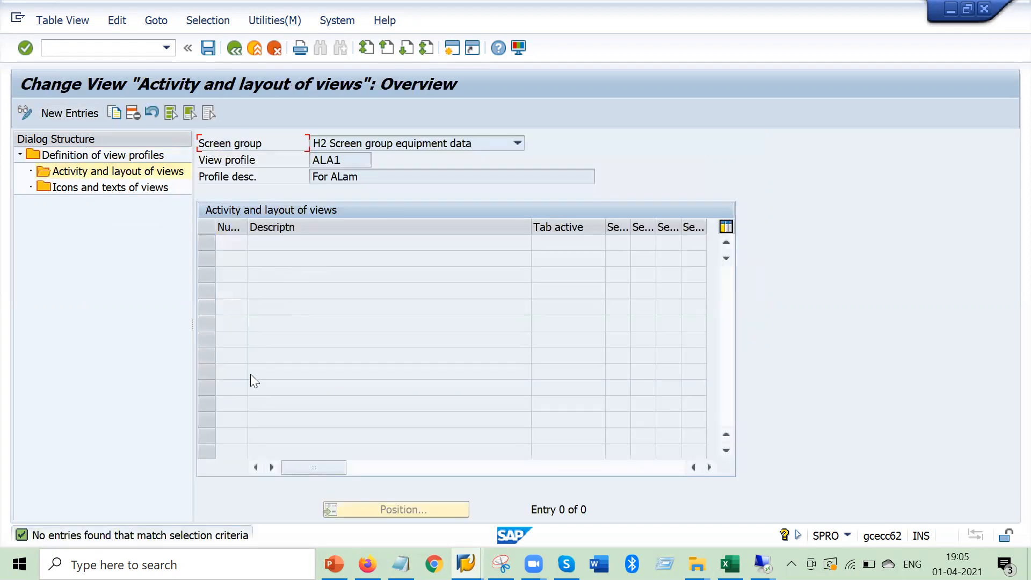
left_click(68, 113)
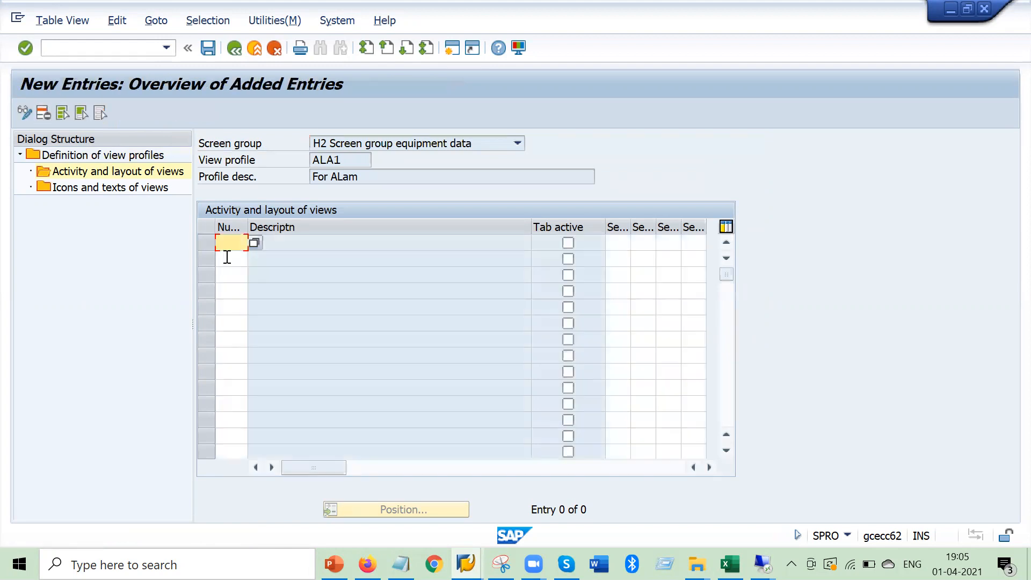
left_click(254, 243)
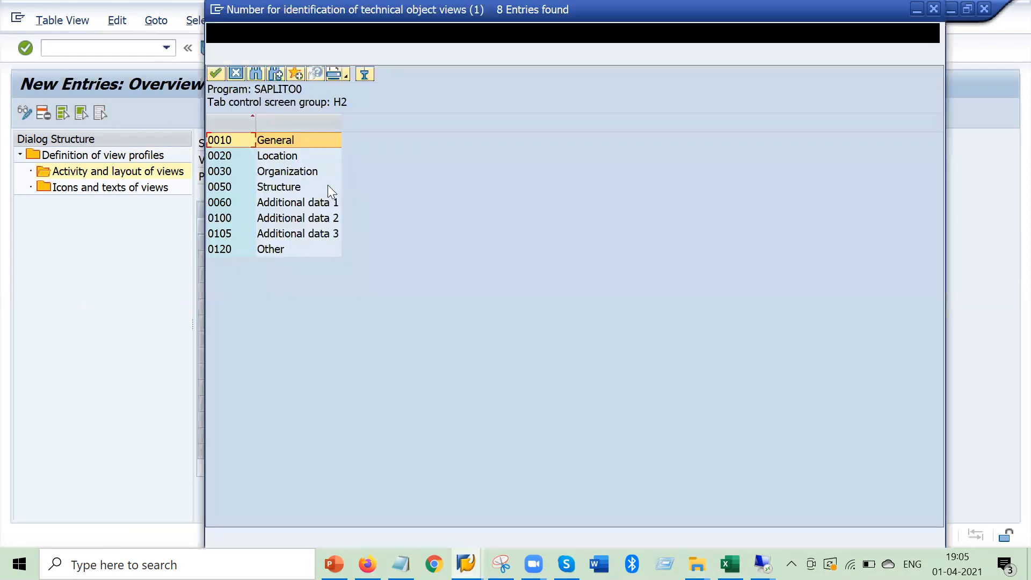
double_click(286, 141)
left_click(242, 258)
left_click(254, 259)
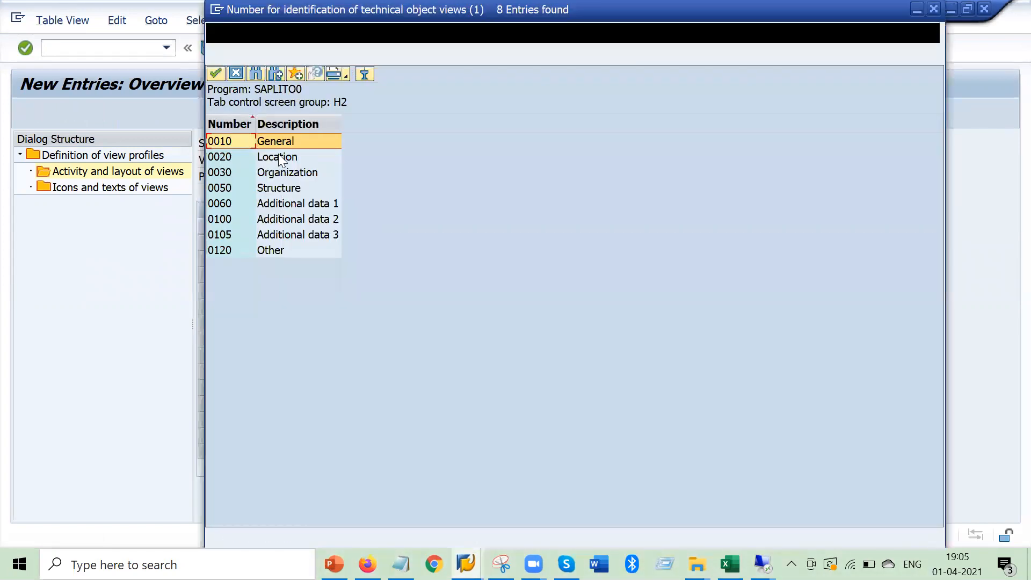
double_click(276, 156)
Add the views 0030 Organization and 0050 Structure to profile ALA1
left_click(240, 275)
left_click(254, 276)
double_click(284, 171)
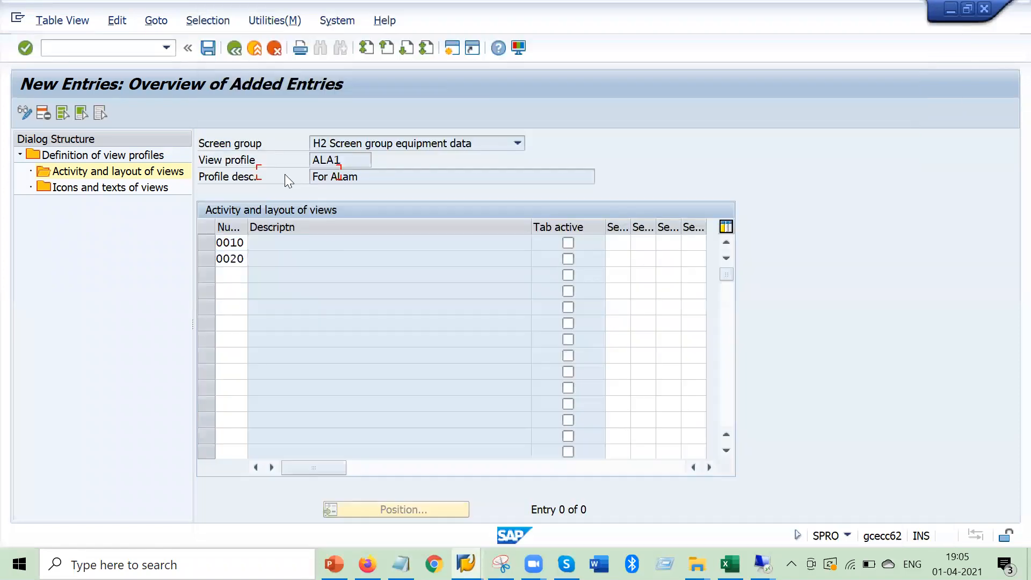
left_click(240, 291)
left_click(254, 292)
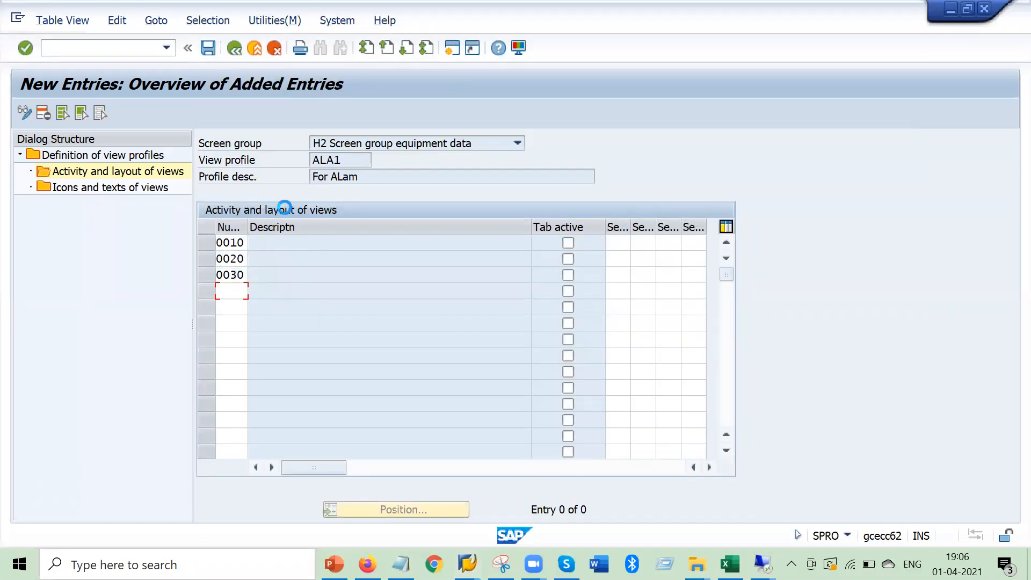
double_click(295, 188)
Activate the tabs of the General, Location, Organization and Structure views, and narrow the description column
left_click(568, 243)
left_click(569, 291)
left_click_drag(531, 226, 350, 228)
key("Return")
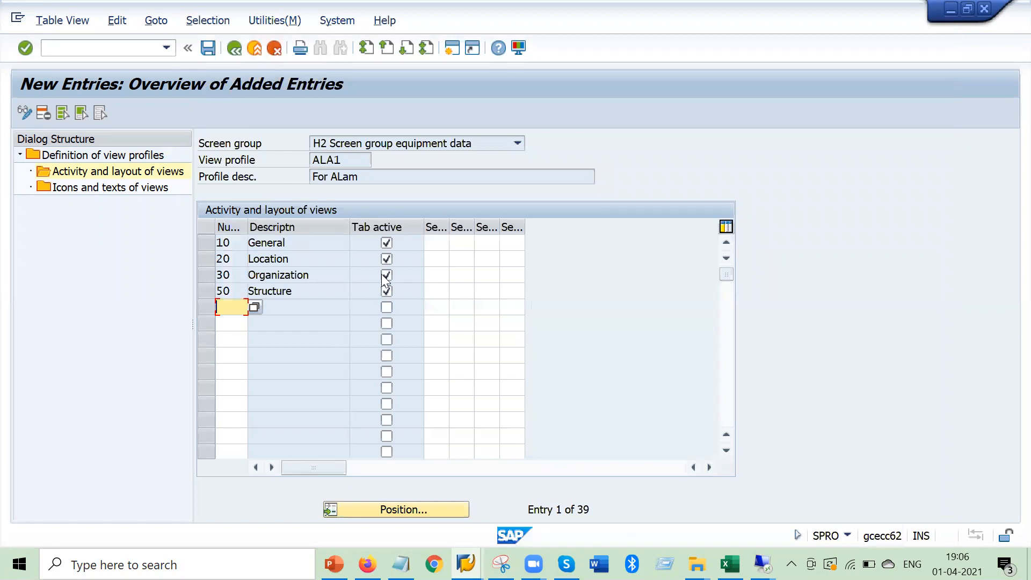
Assign subscreens 005, 010 and 015 to the General view, using the captured MACH layout as reference
left_click(437, 243)
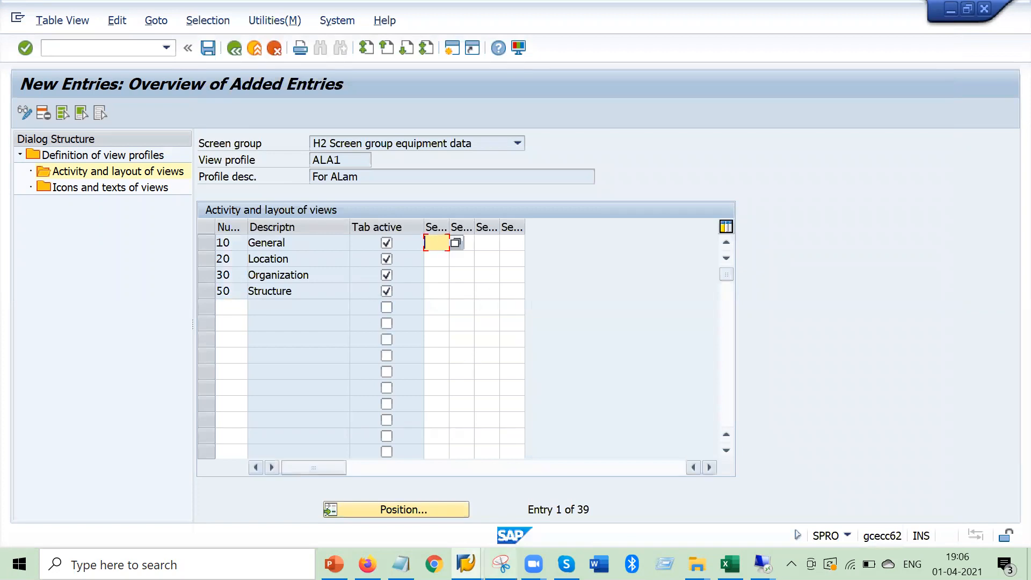
left_click(501, 564)
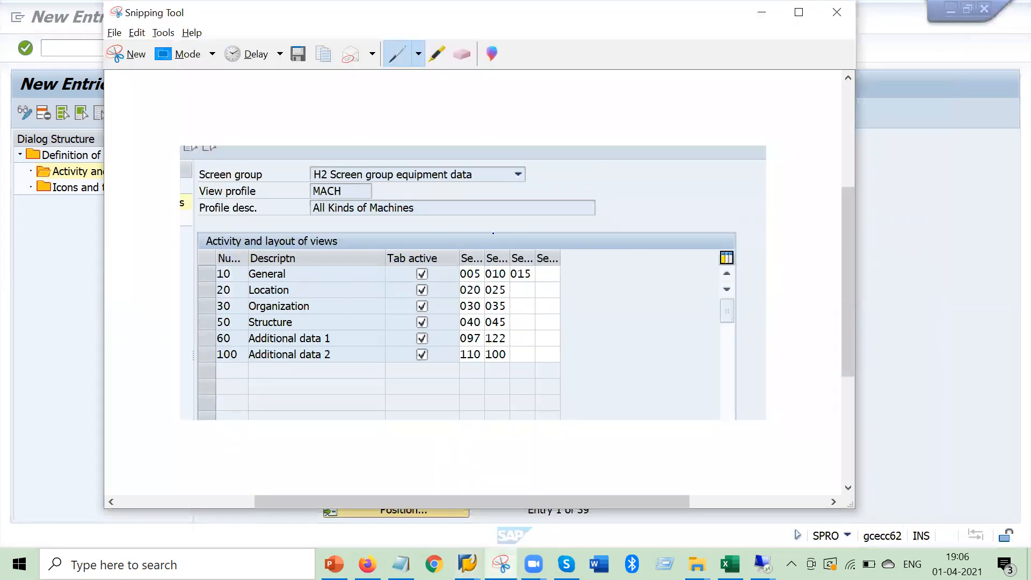
left_click(761, 12)
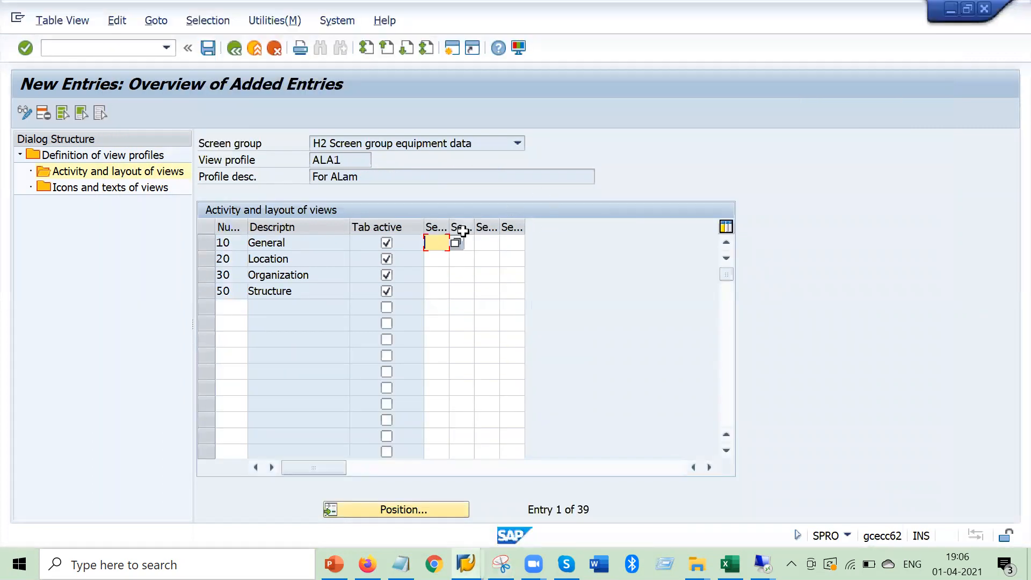
left_click(456, 243)
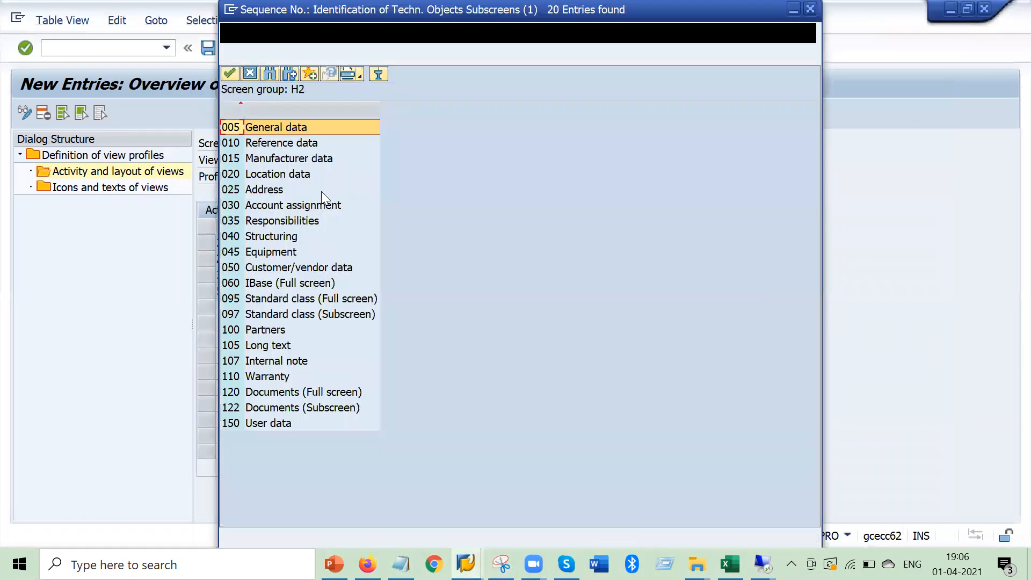
double_click(273, 128)
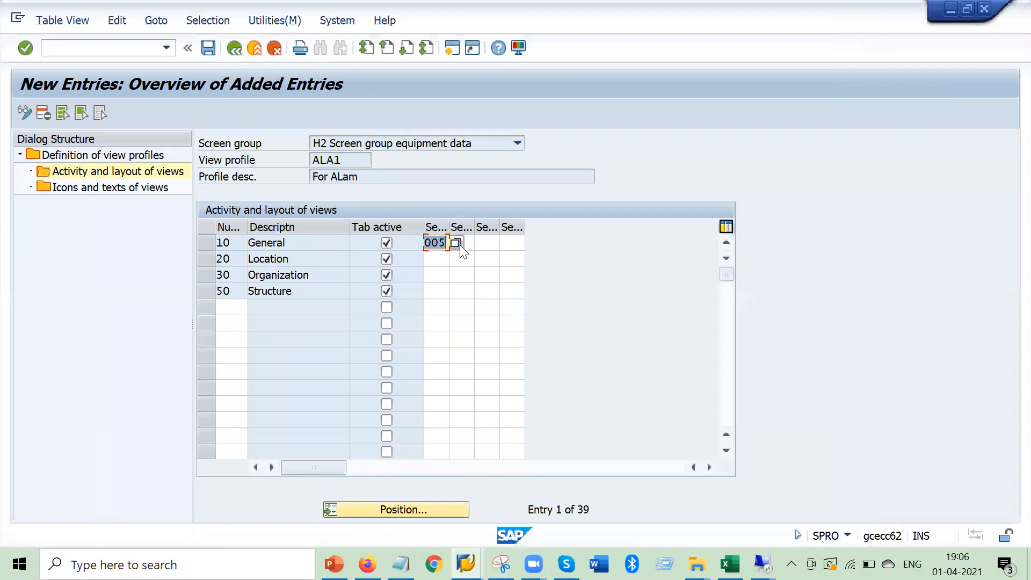
left_click(465, 244)
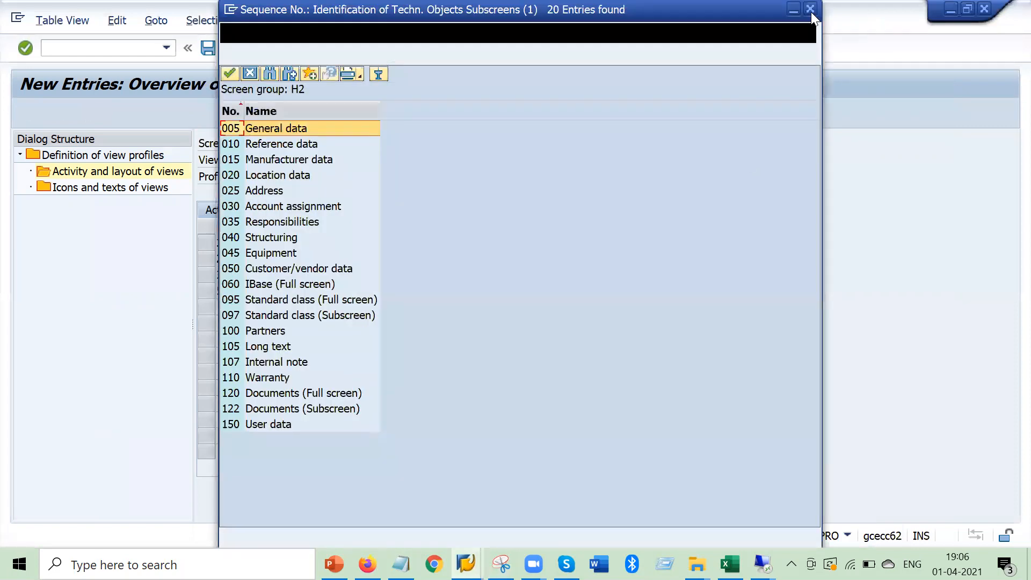
left_click(810, 9)
type("010 015")
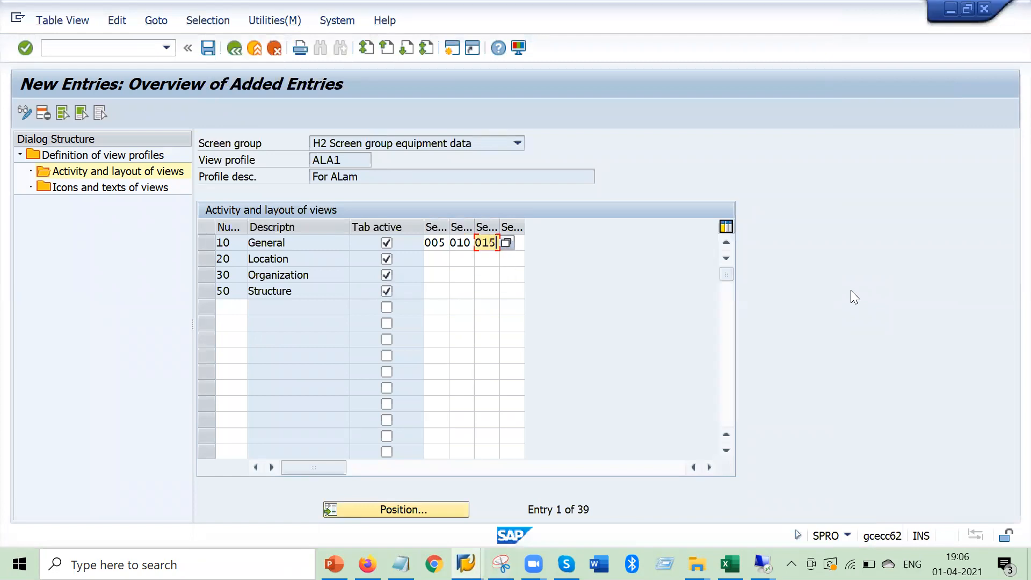
Assign subscreens 020 and 025 to the Location view, following the captured MACH layout
key("Tab")
key("Tab")
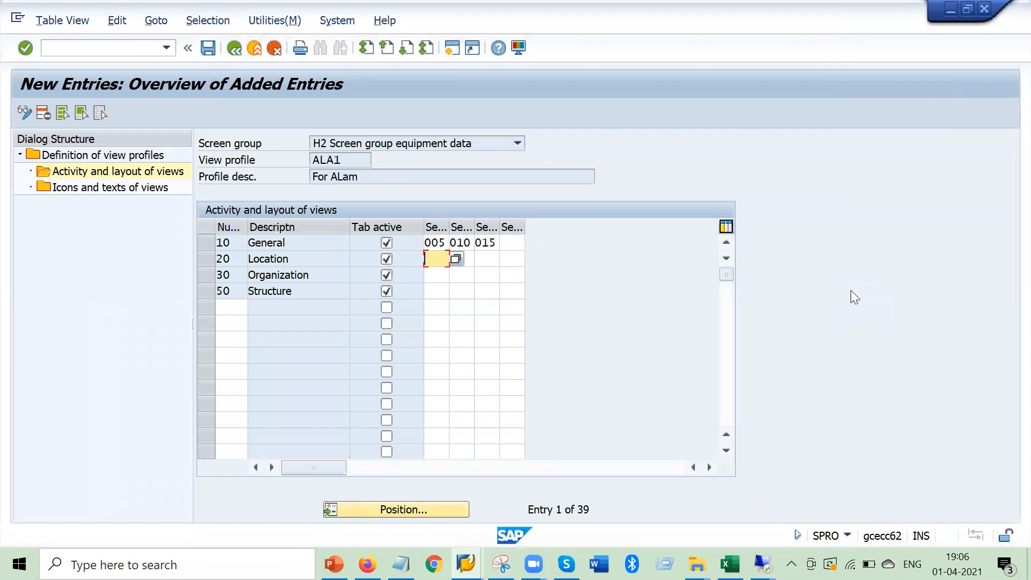
key("alt+Tab")
key("alt+Tab")
type("020")
key("Tab")
type("024")
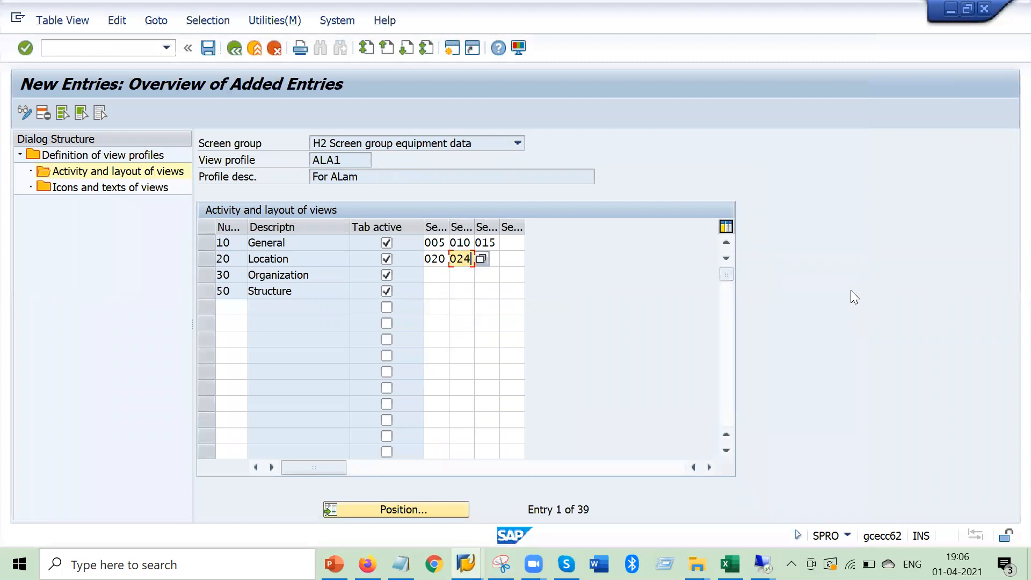
key("BackSpace")
type("5")
Check the captured MACH layout and assign subscreens 030 and 035 to the Organization view
key("alt+Tab")
key("alt+Tab")
key("alt+Tab")
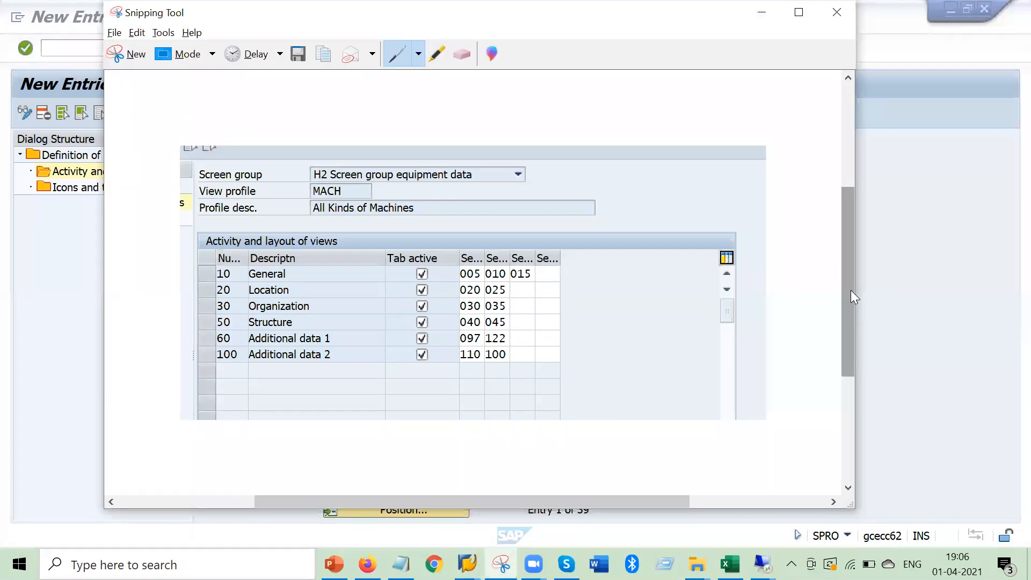
key("alt+Tab")
key("Tab")
key("Tab")
key("Tab")
type("030")
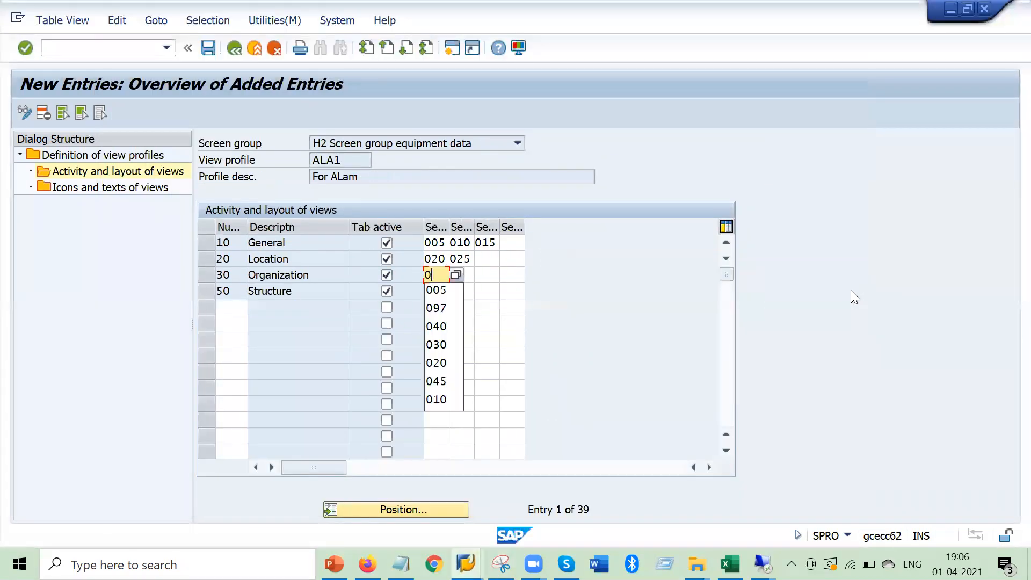
key("Tab")
type("035")
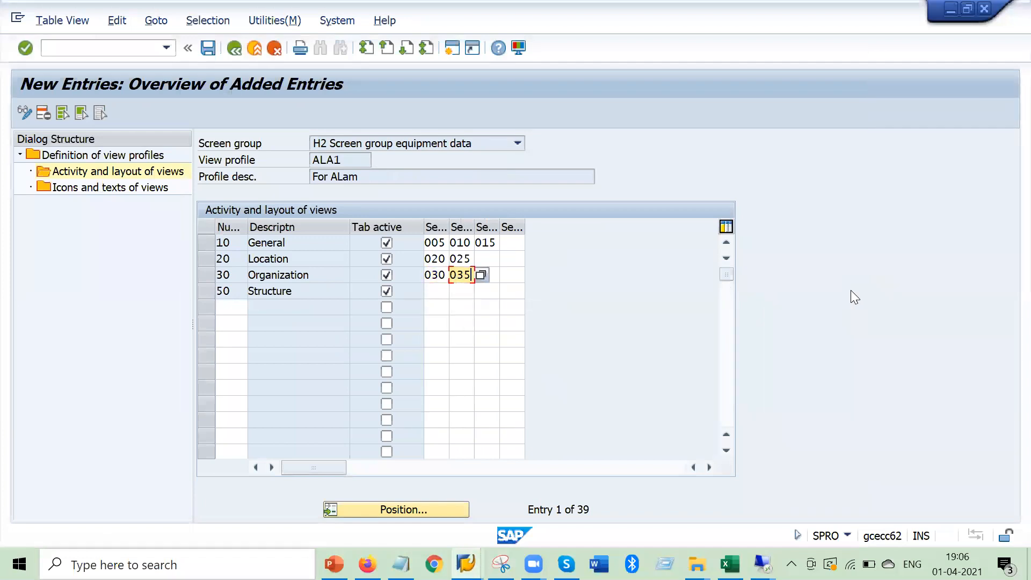
Assign subscreens 040 and 045 to the Structure view, following the captured MACH layout
key("alt+Tab")
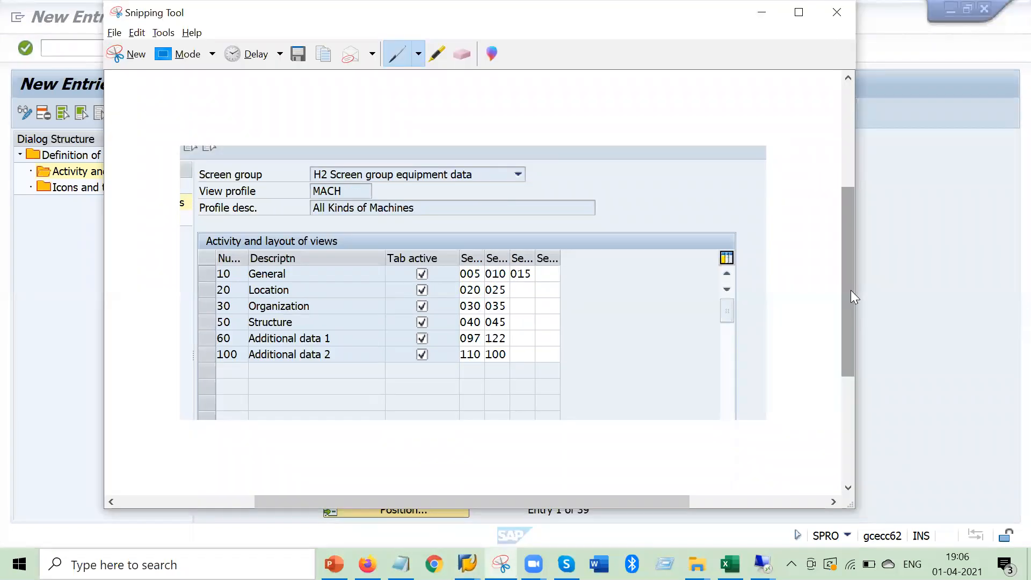
key("alt+Tab")
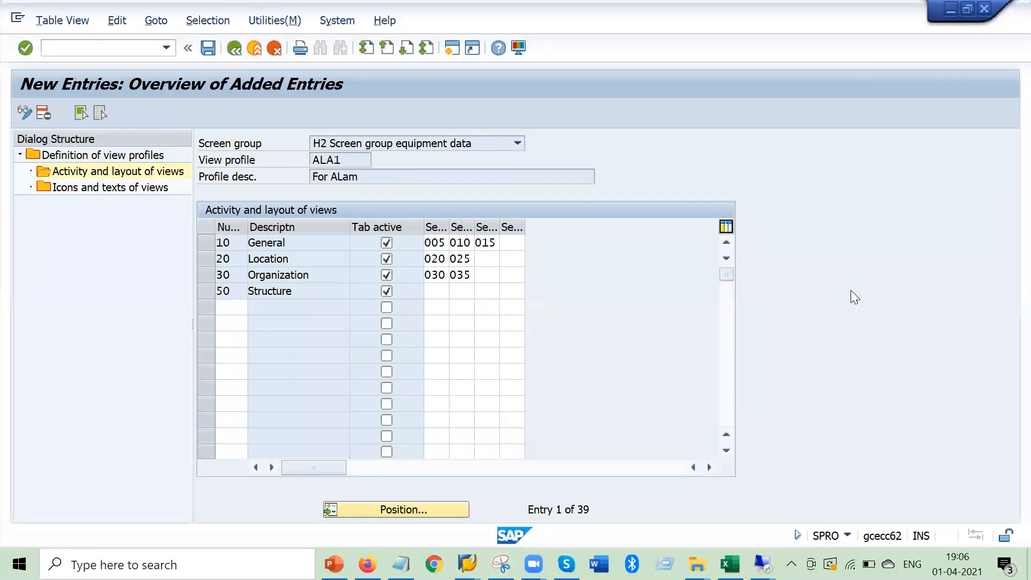
key("Tab")
type("040")
key("Tab")
type("045")
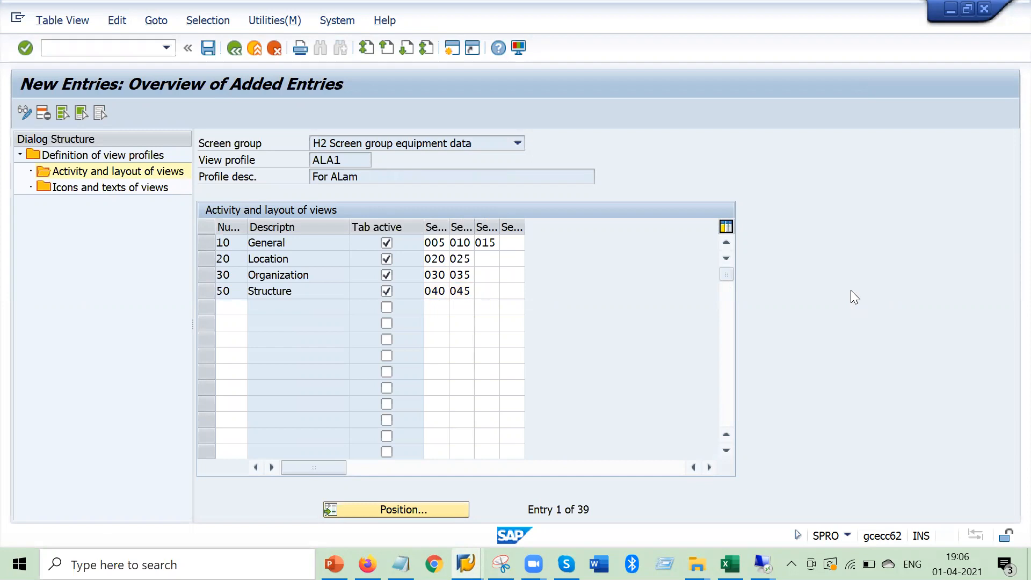
key("Return")
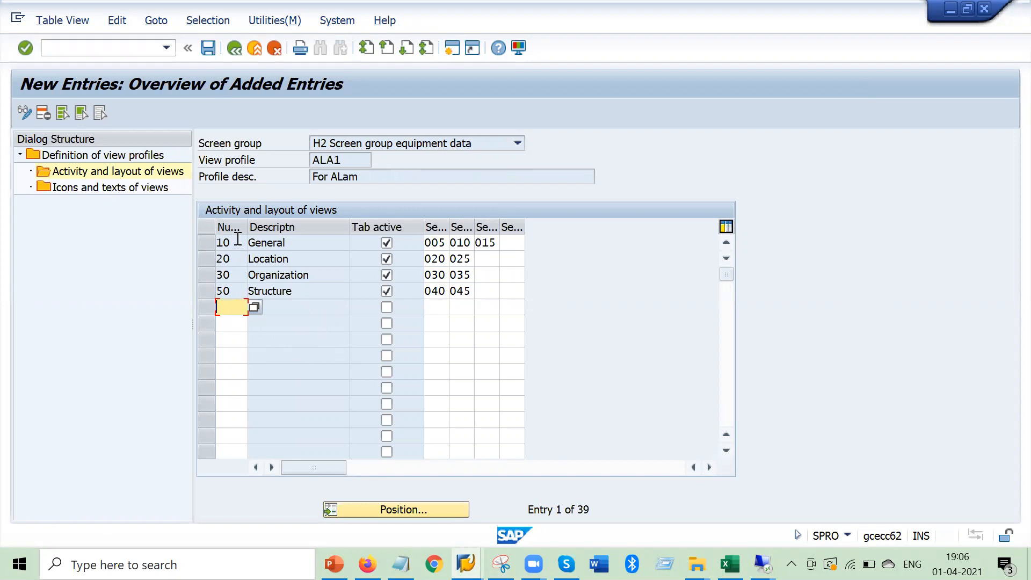
Add view 60, Additional data 1, as a new row below Structure using the list of available views
left_click(254, 308)
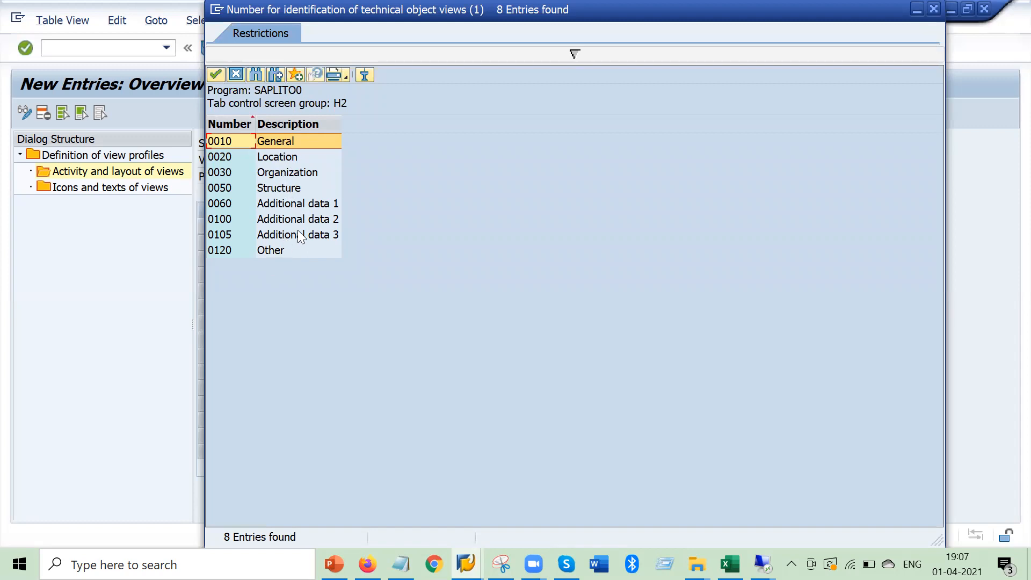
double_click(294, 203)
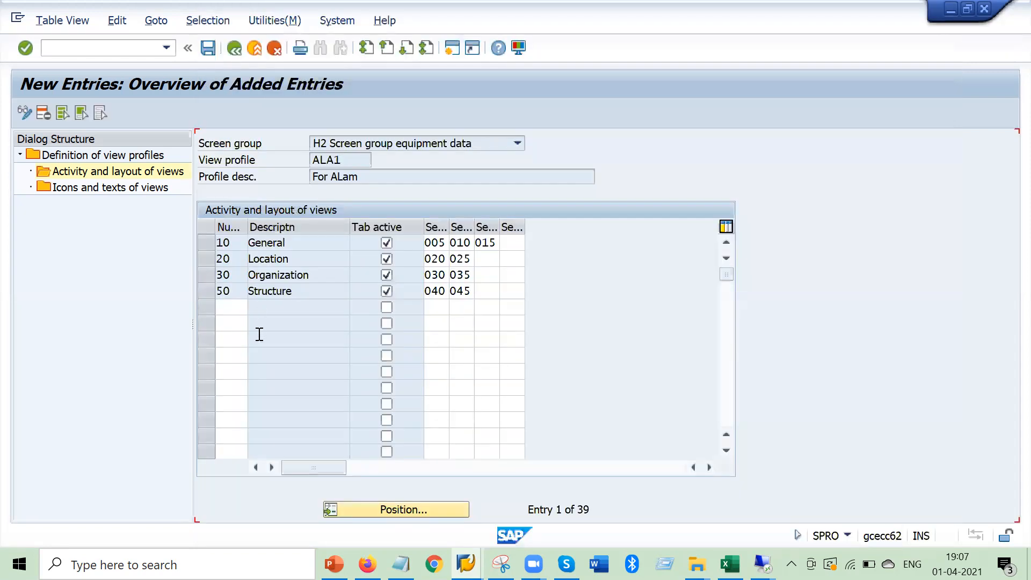
left_click(287, 308)
Check the captured MACH layout and assign subscreens 110 and 100 to the Additional data 1 view
key("alt+Tab")
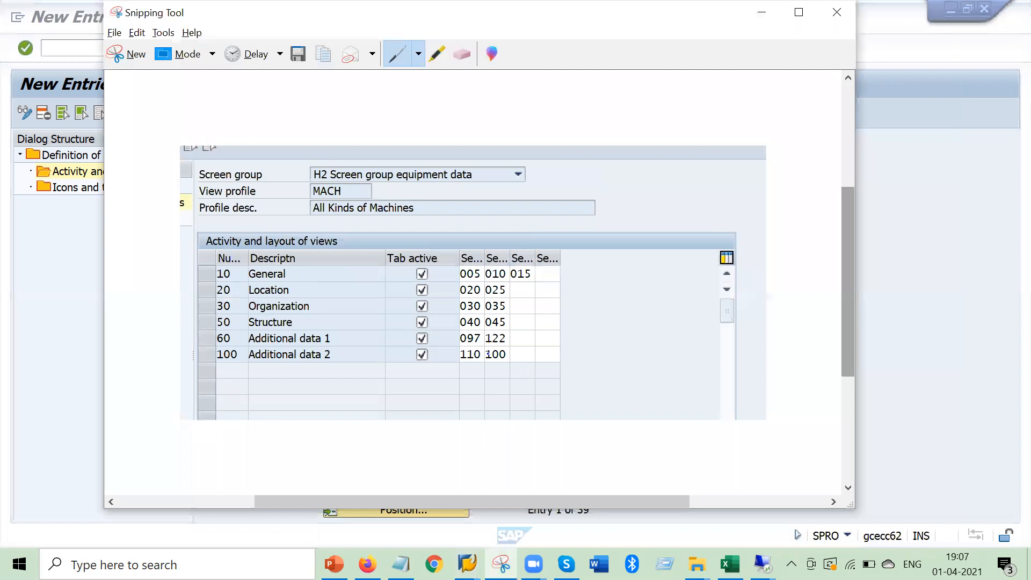
key("alt+Tab")
left_click(439, 308)
key("alt+Tab")
key("alt+Tab")
type("110")
key("Tab")
type("100")
key("Return")
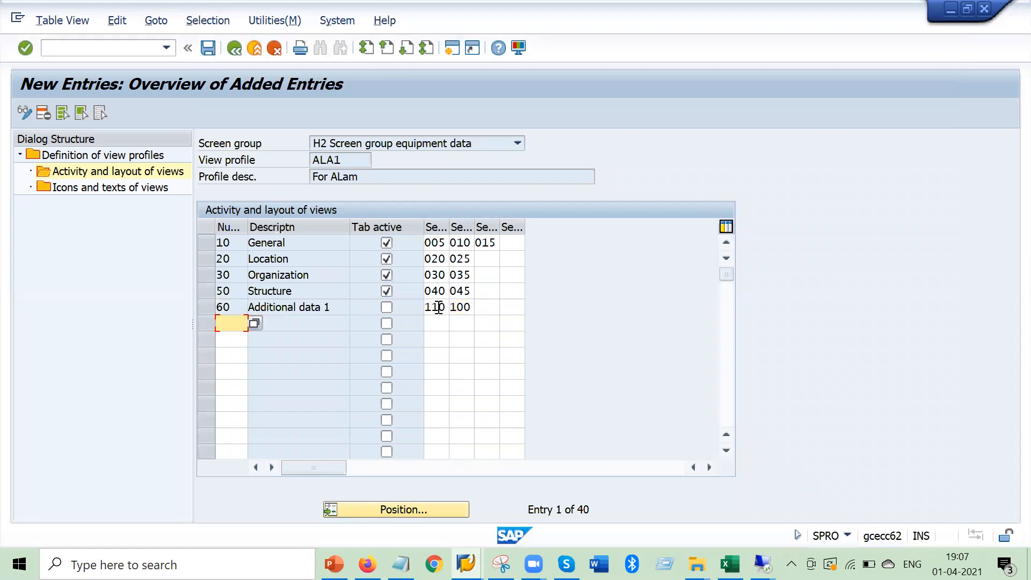
Create a new icons and texts entry in profile ALA1 for view 60, Additional data 1
left_click_drag(335, 306, 238, 326)
left_click(207, 307)
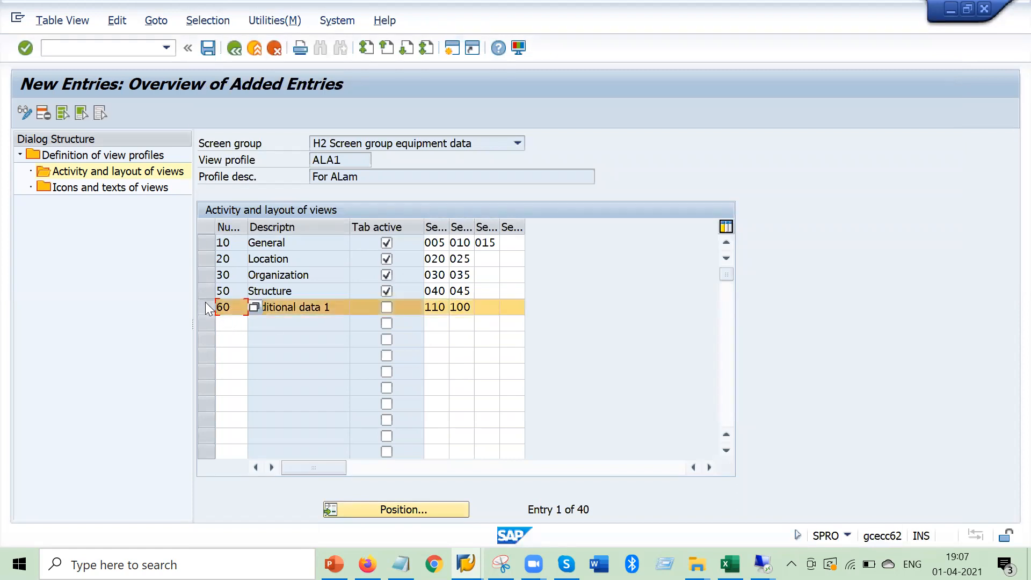
double_click(97, 189)
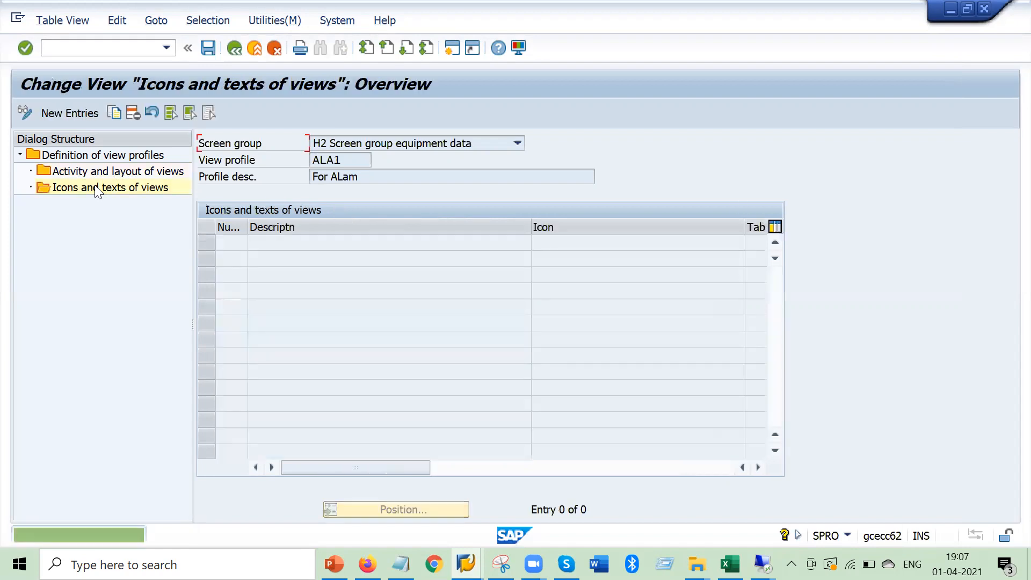
left_click(78, 115)
left_click(254, 242)
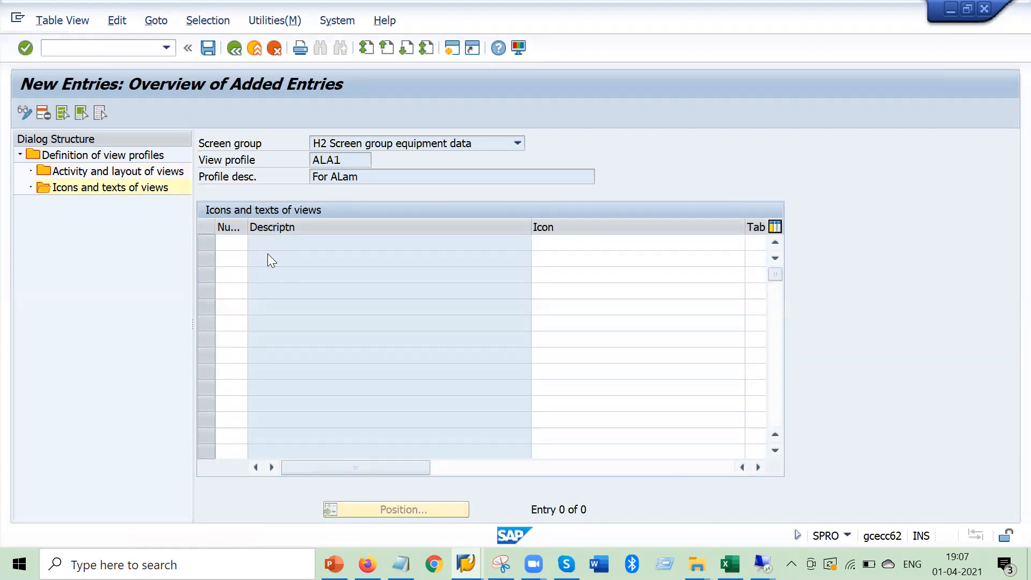
double_click(290, 206)
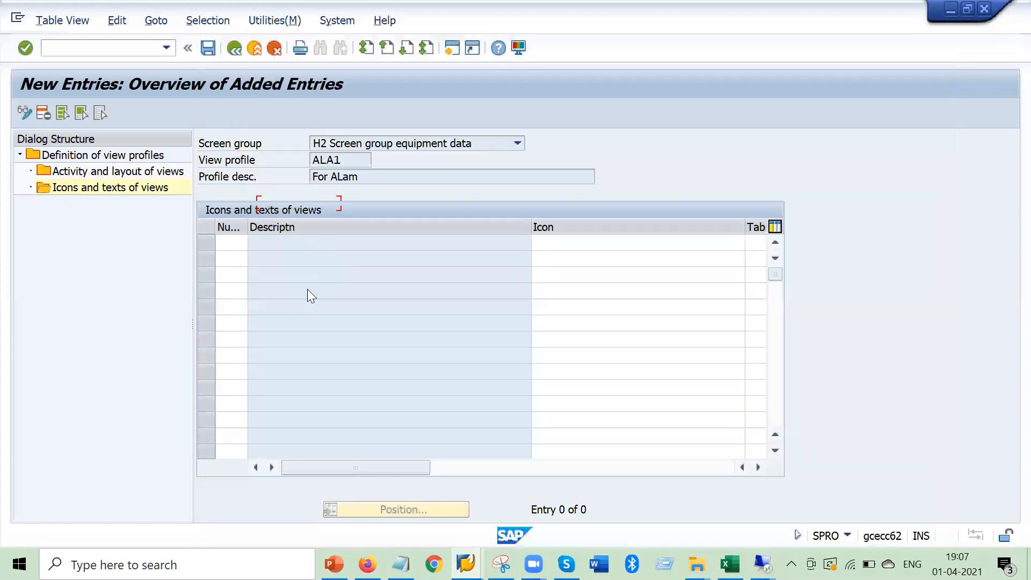
key("Return")
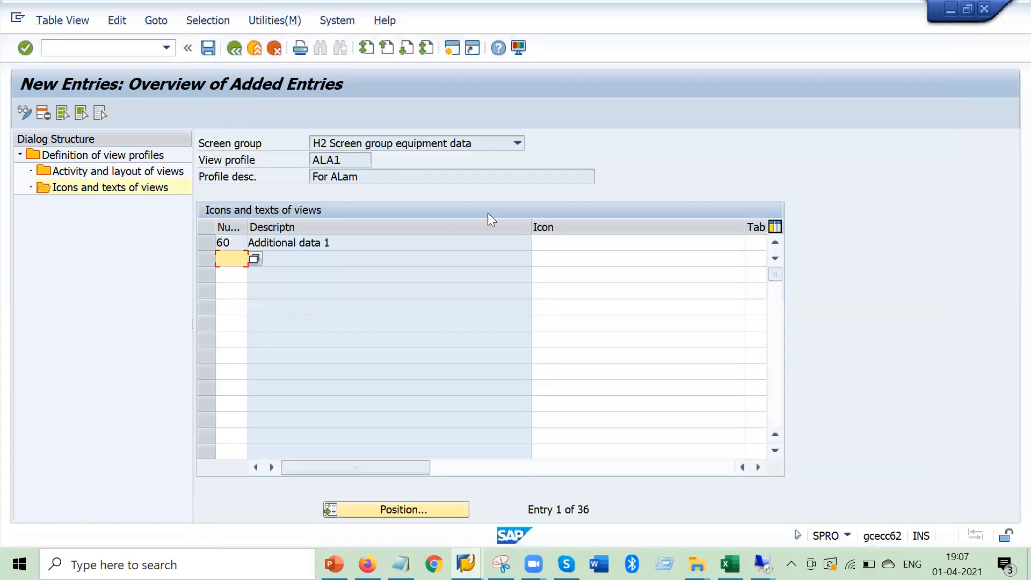
Narrow the description and icon columns and give Additional data 1 a tab title consisting of a person's first name plus "tab"
left_click_drag(531, 226, 378, 226)
left_click_drag(586, 224, 473, 224)
left_click(511, 246)
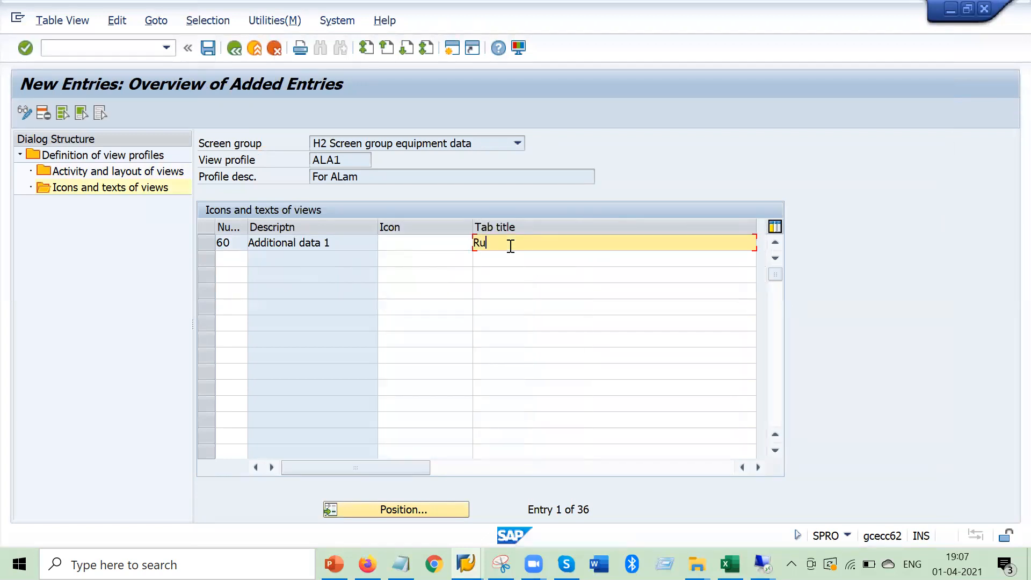
type("Rupesh tab")
key("Return")
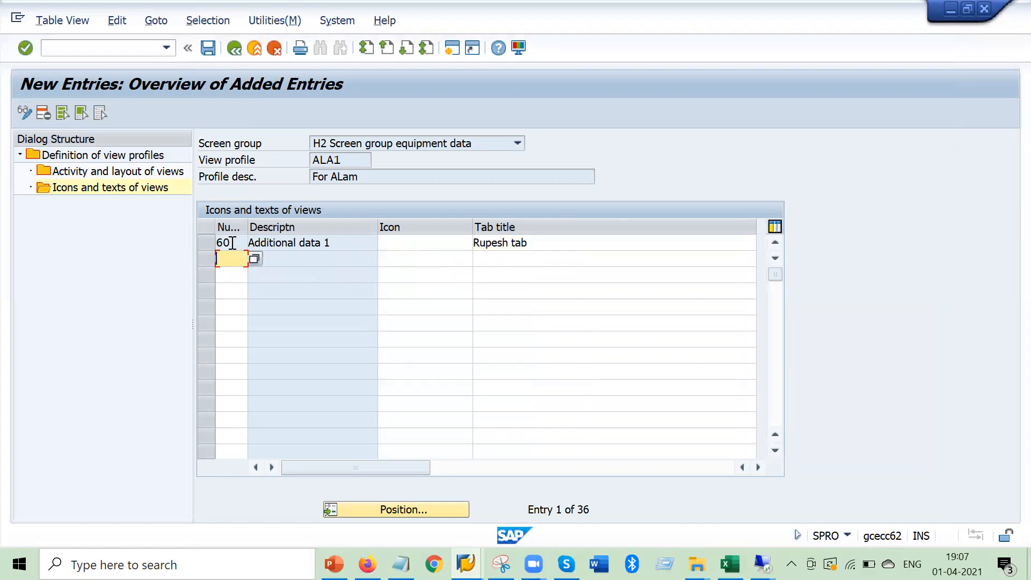
Compare view 60 in the activity and layout list with its tab title entry under icons and texts of profile ALA1
double_click(237, 243)
double_click(117, 170)
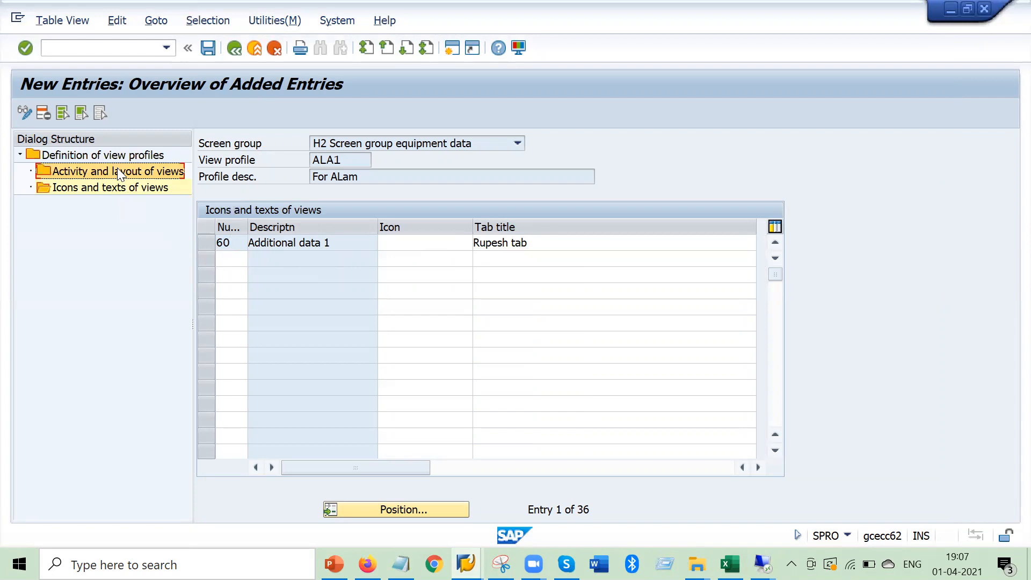
double_click(236, 307)
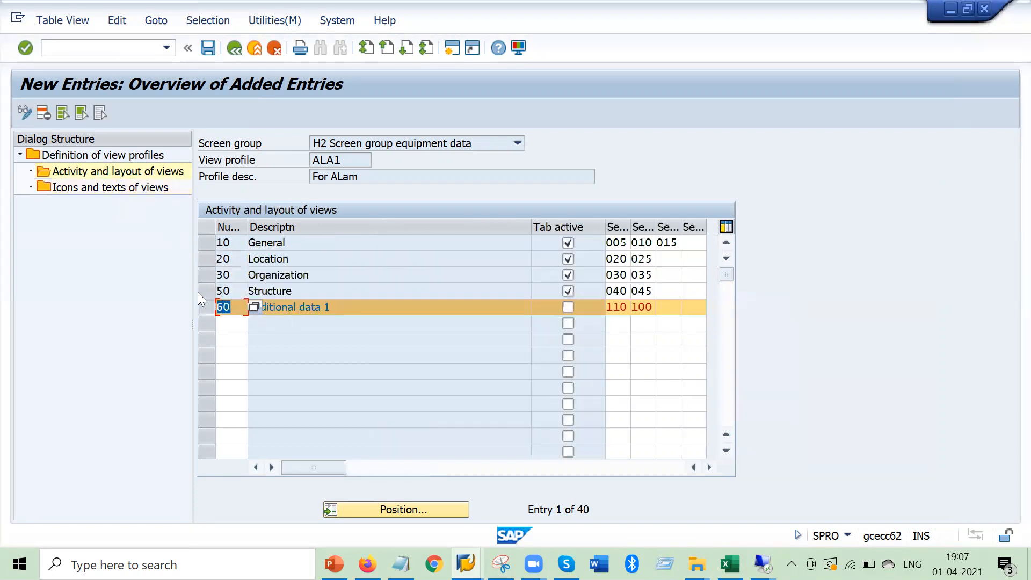
left_click(113, 189)
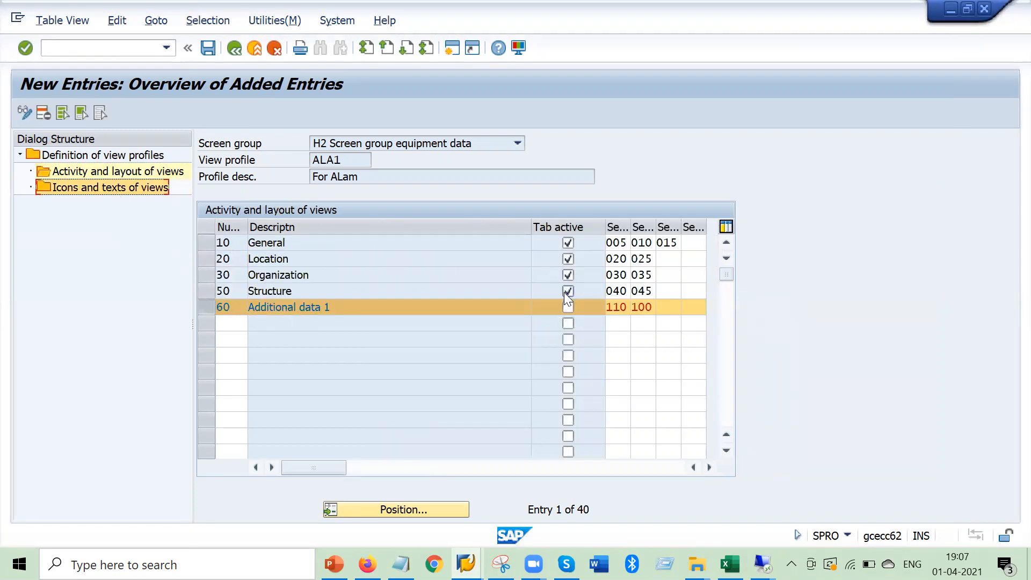
double_click(100, 186)
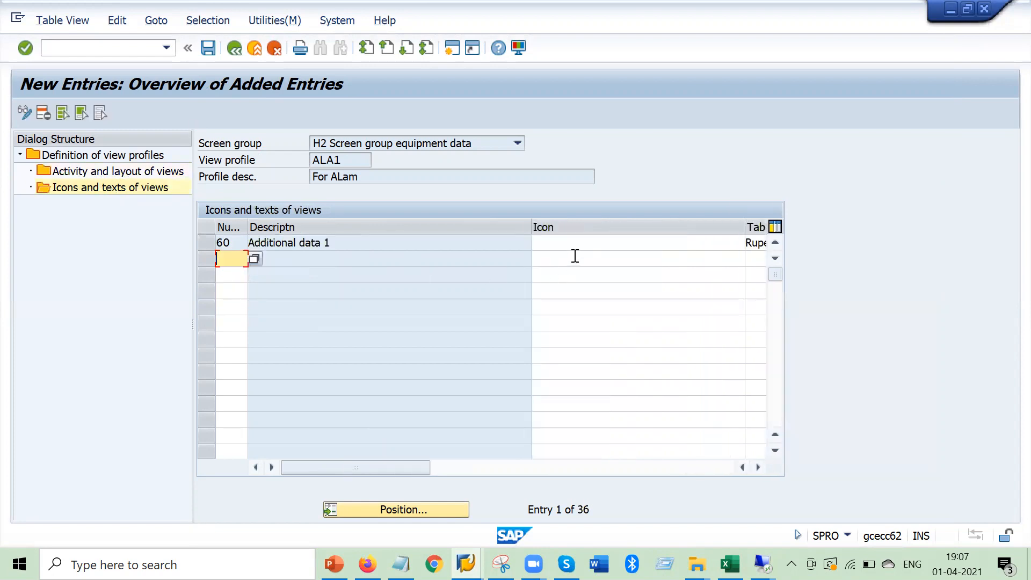
left_click_drag(532, 227, 385, 226)
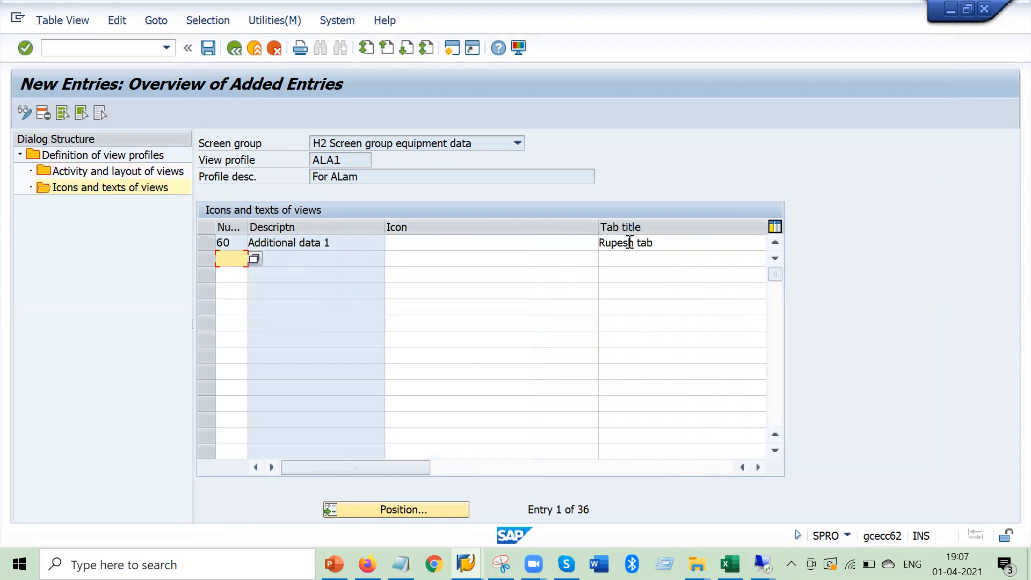
left_click_drag(599, 225, 500, 223)
left_click_drag(585, 244, 500, 244)
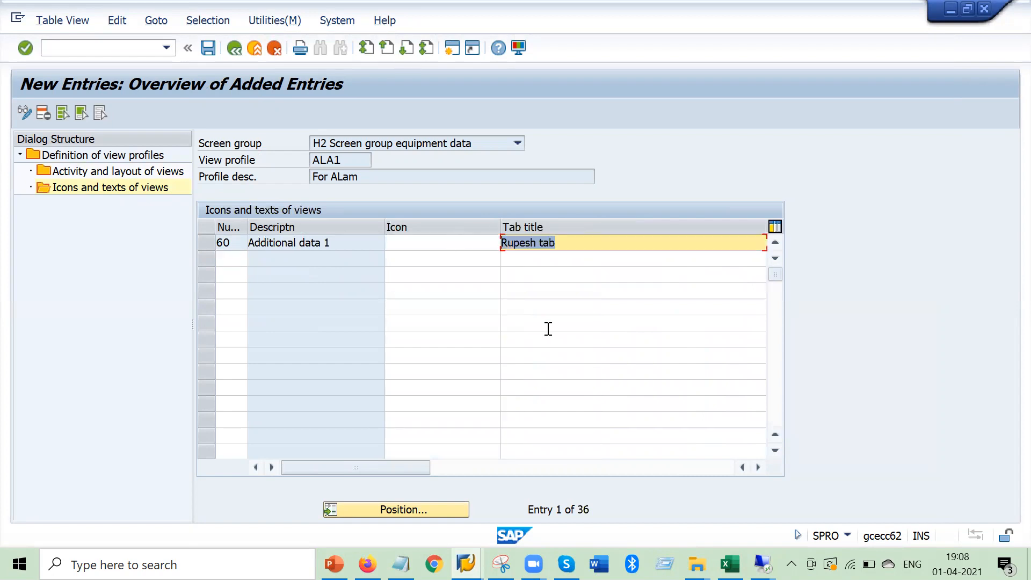
double_click(362, 164)
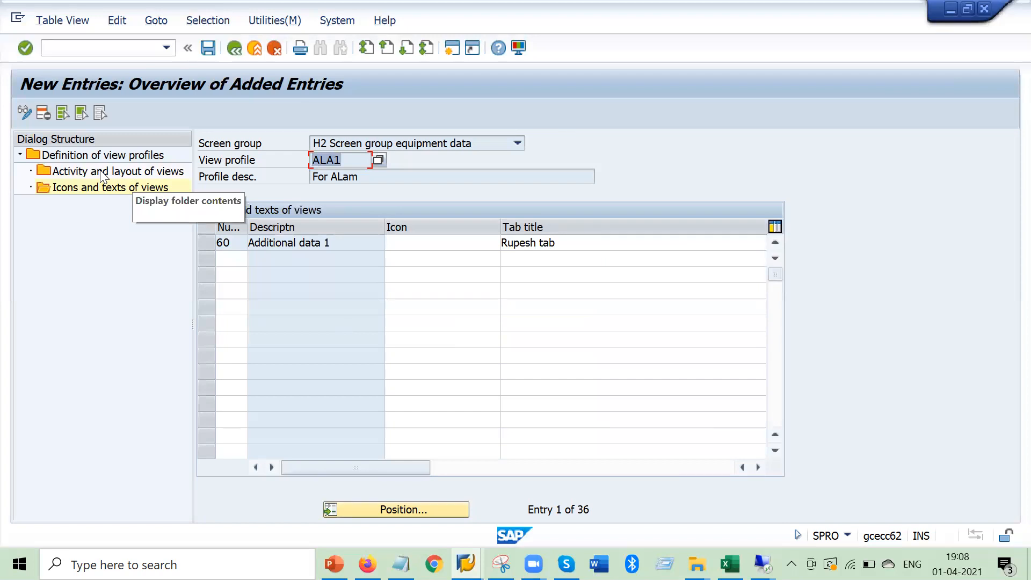
Assign the system icon ICON_OKAY to the Additional data 1 tab and save the profile under the proposed customizing request
left_click(490, 245)
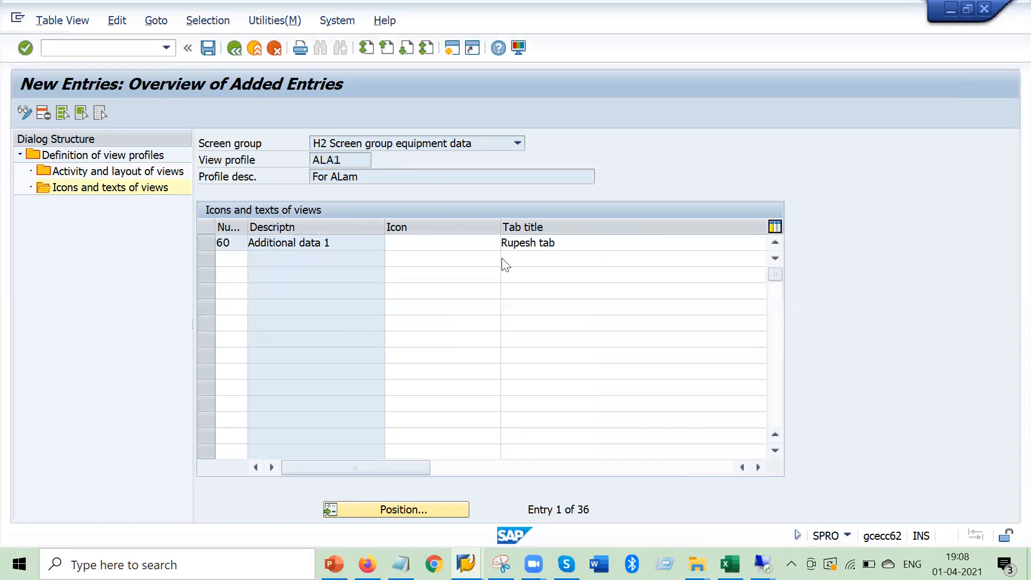
key("F4")
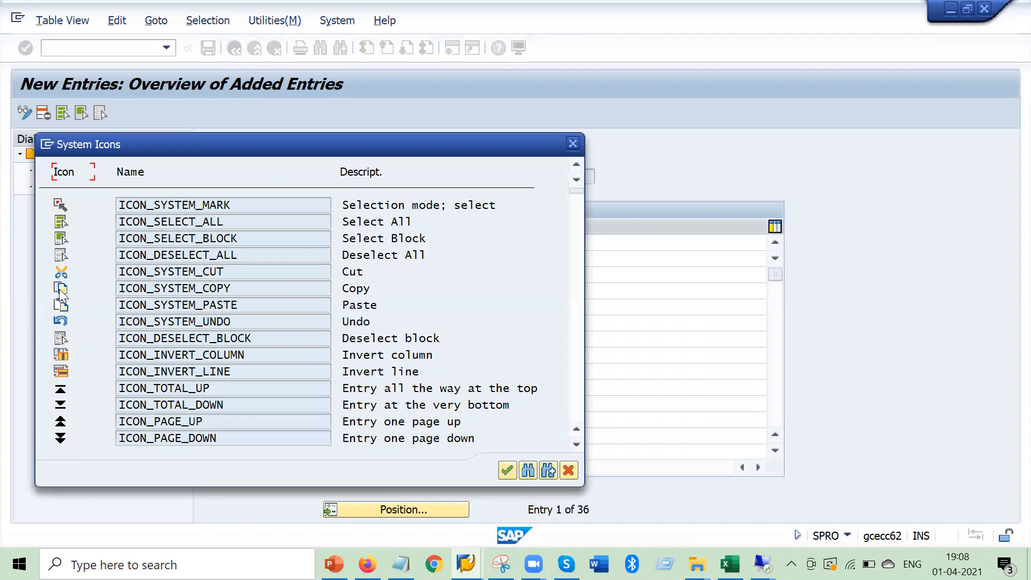
left_click(578, 354)
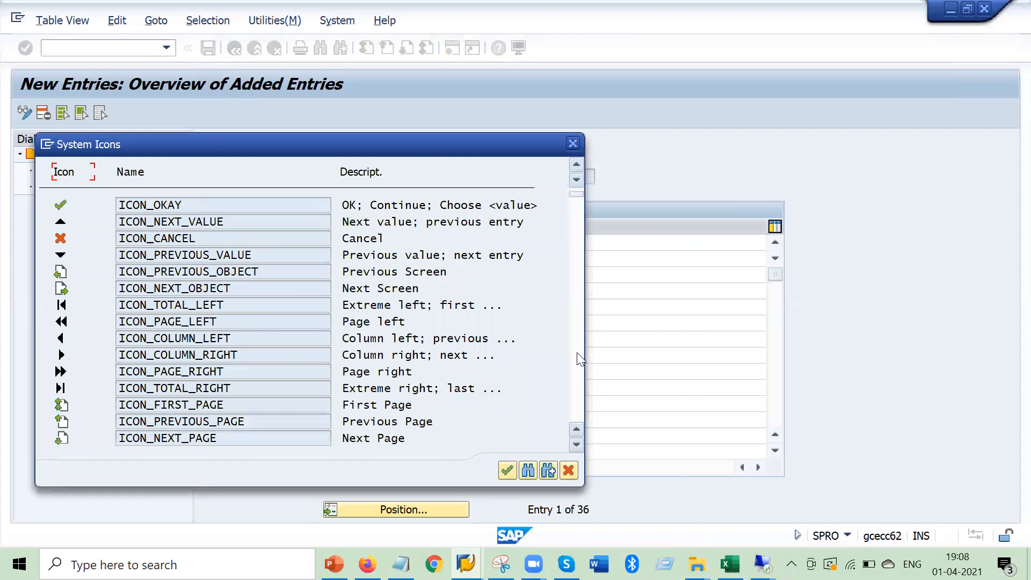
double_click(62, 207)
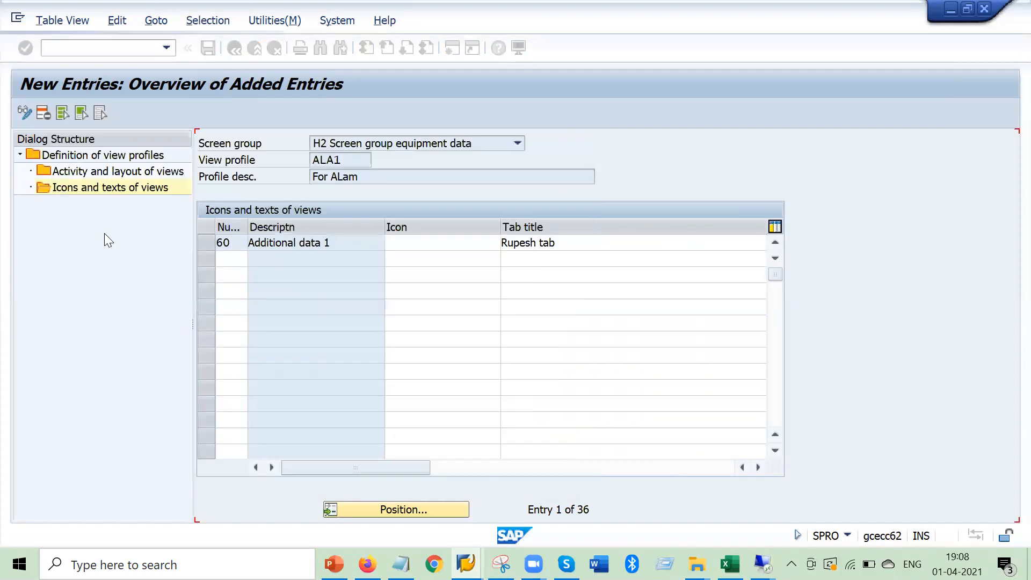
left_click(472, 246)
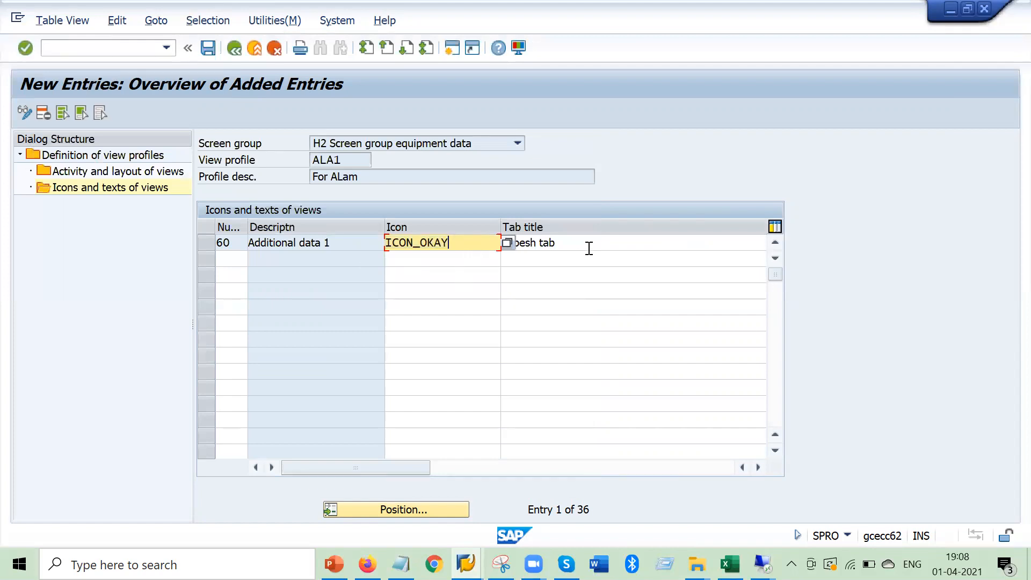
key("Tab")
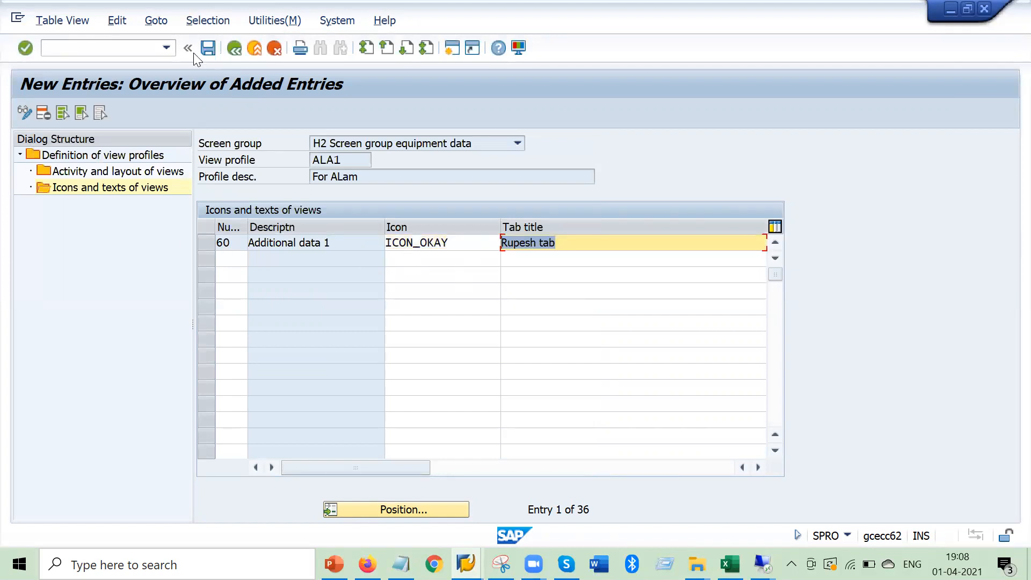
left_click(209, 48)
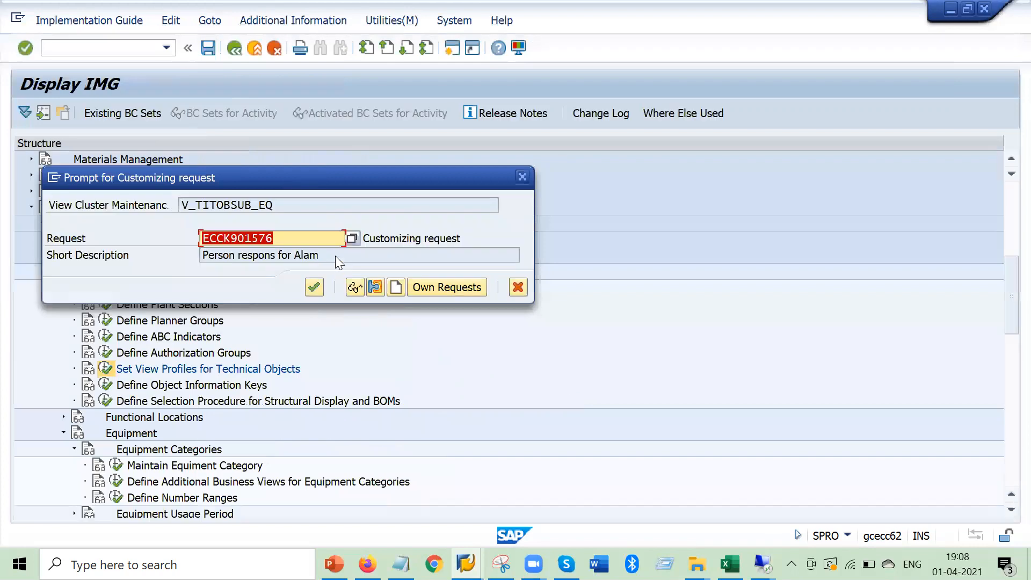
left_click(311, 289)
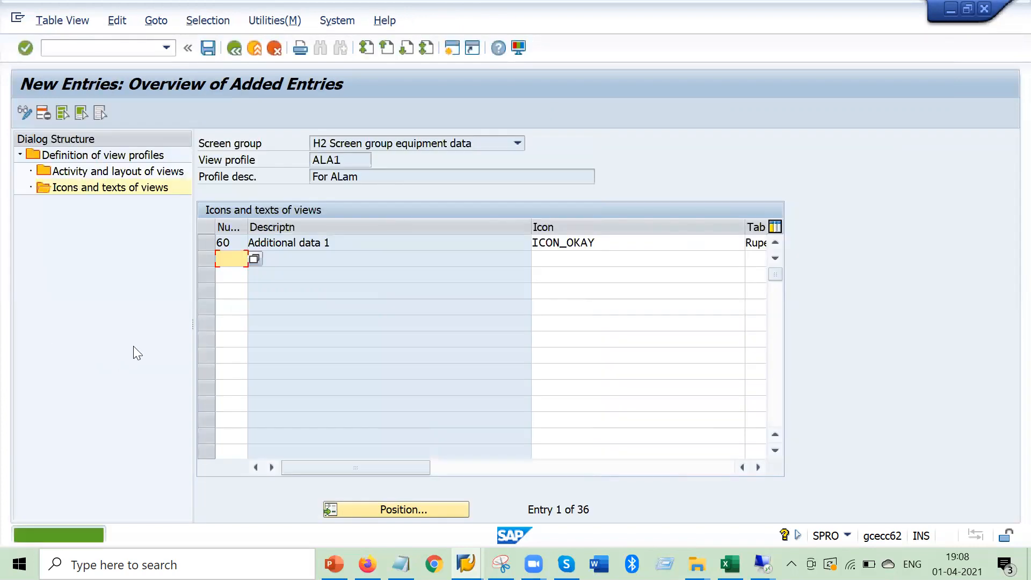
Activate the Additional data 1 tab in the activity and layout of views, narrow the description column and save
left_click(101, 177)
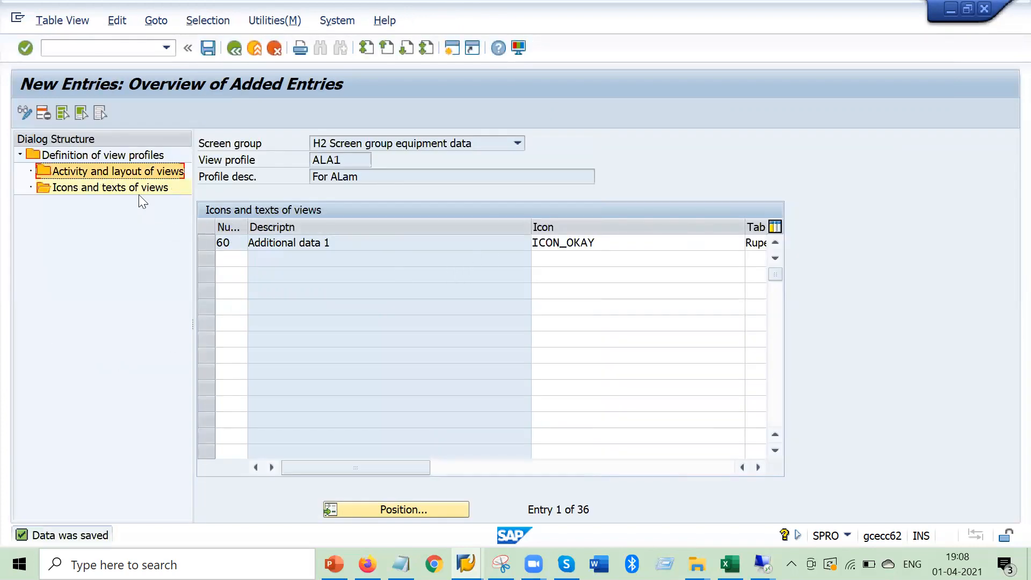
double_click(90, 171)
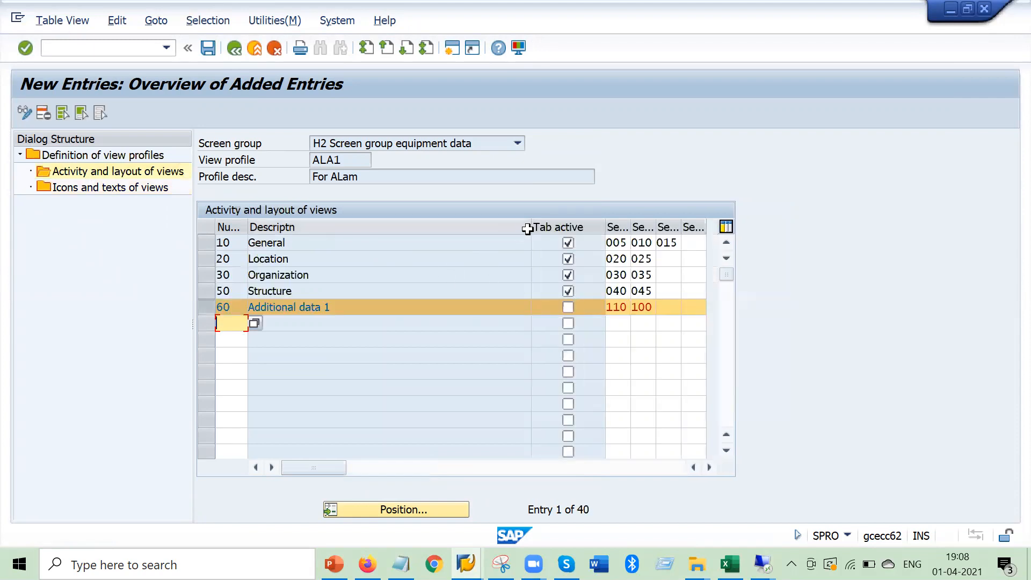
left_click(568, 307)
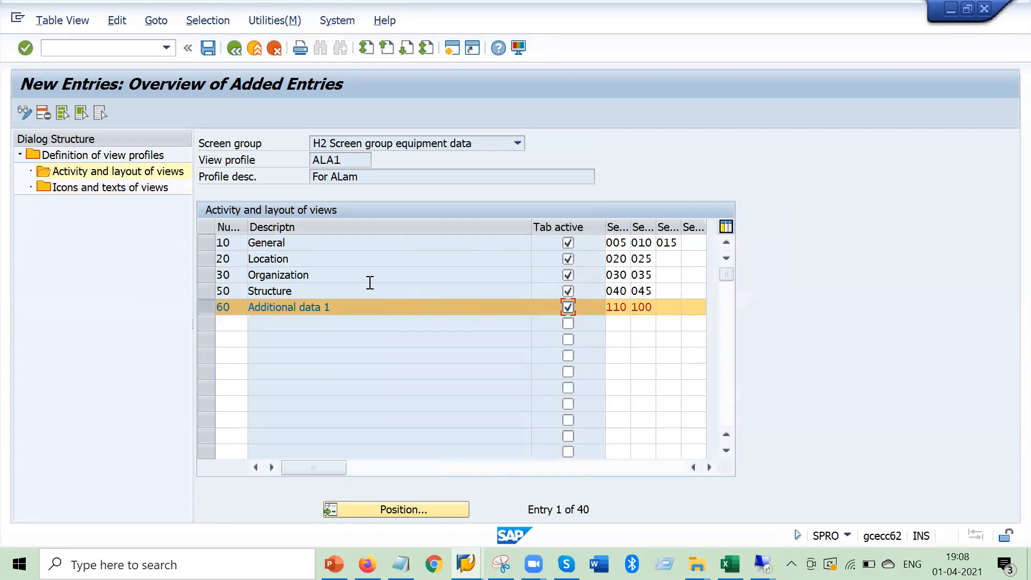
left_click_drag(530, 223, 410, 222)
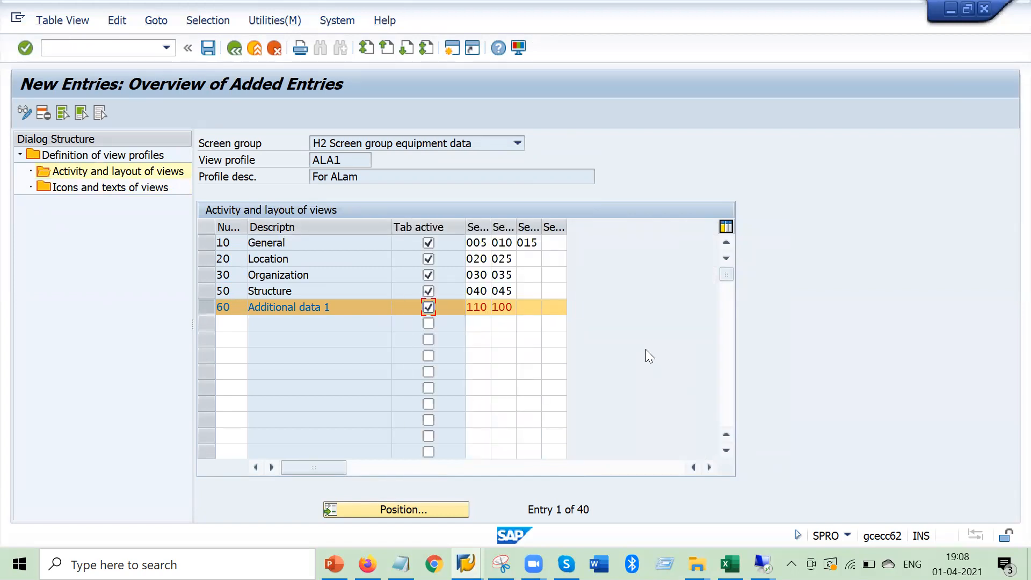
left_click(208, 48)
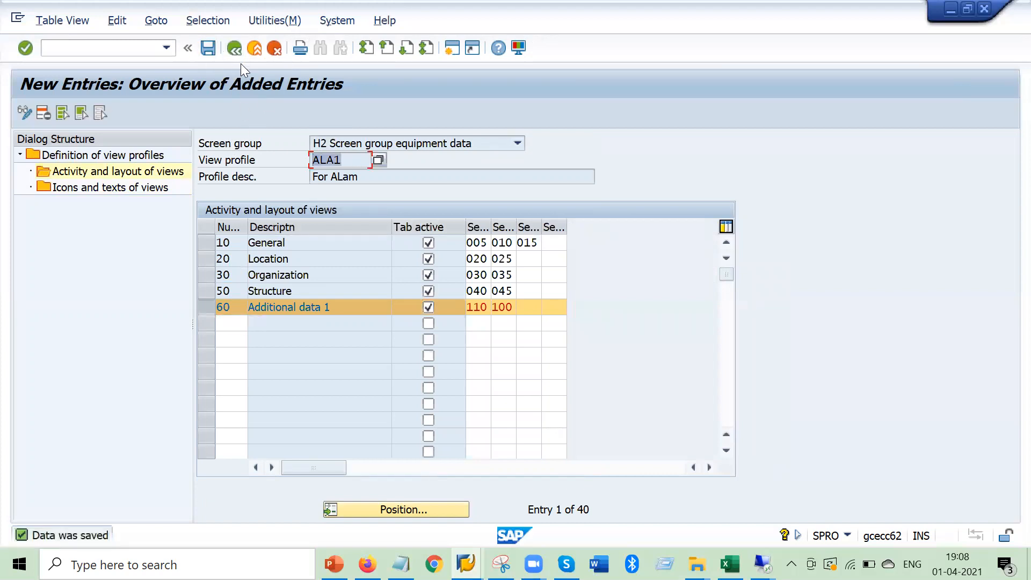
Capture a new Snipping Tool snip of profile ALA1's activity and layout of views table, and return to SAP
left_click(235, 49)
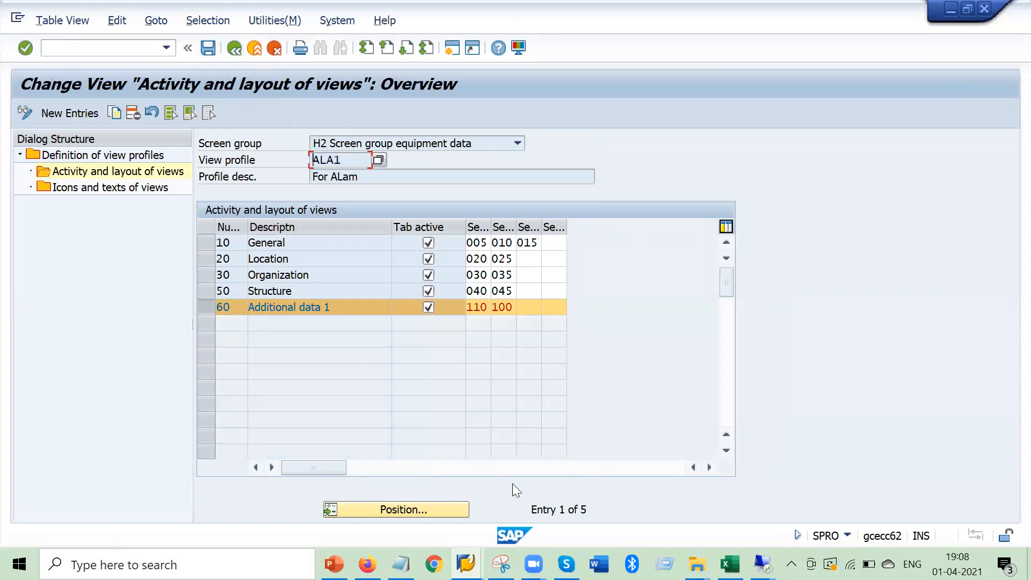
left_click(501, 564)
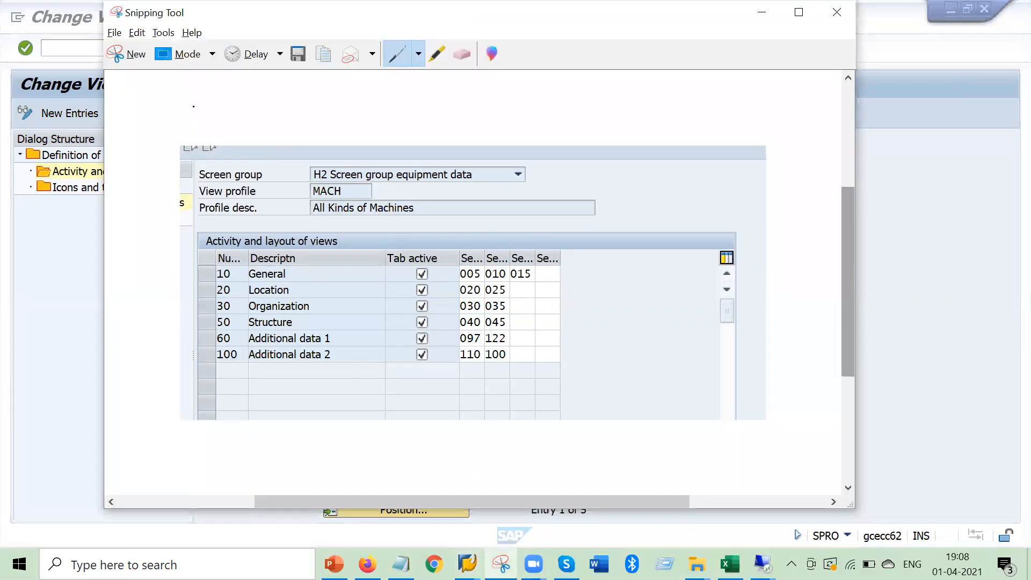
left_click(126, 54)
left_click_drag(175, 92, 778, 400)
key("alt+Tab")
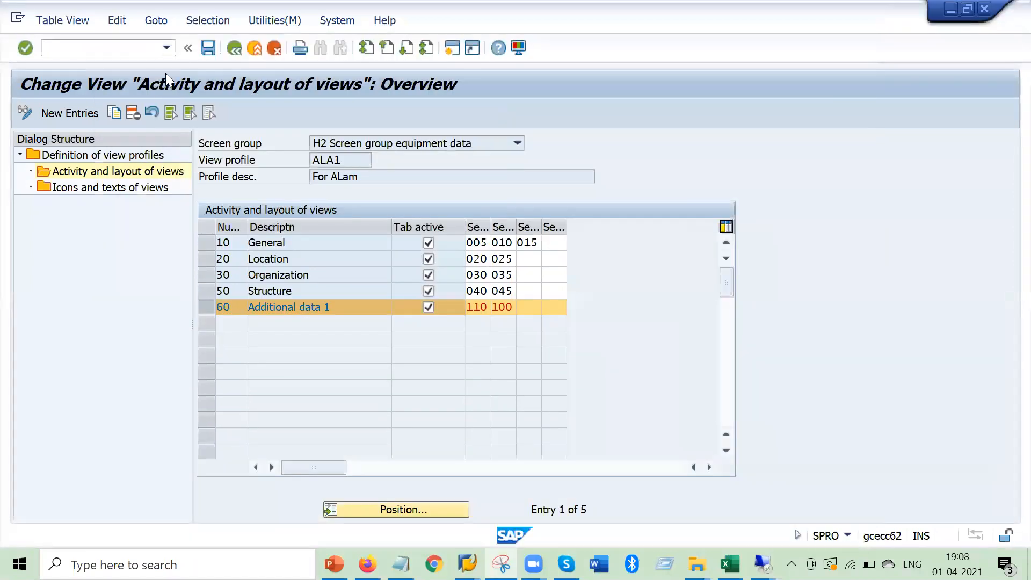
Return to the view profile definitions, locate the ALA1 entry and exit to the implementation guide
left_click(234, 48)
left_click(234, 48)
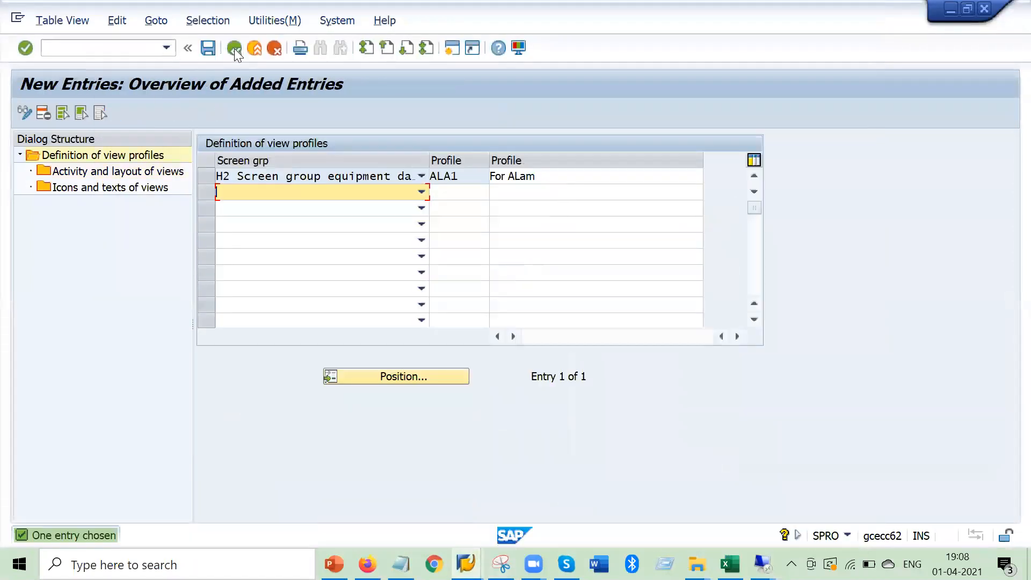
left_click(234, 49)
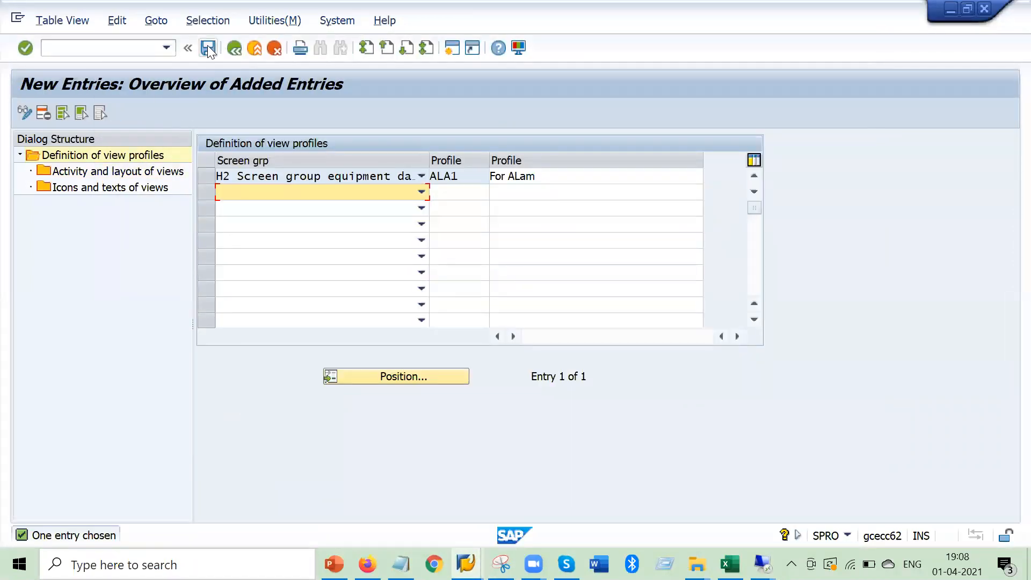
left_click(233, 49)
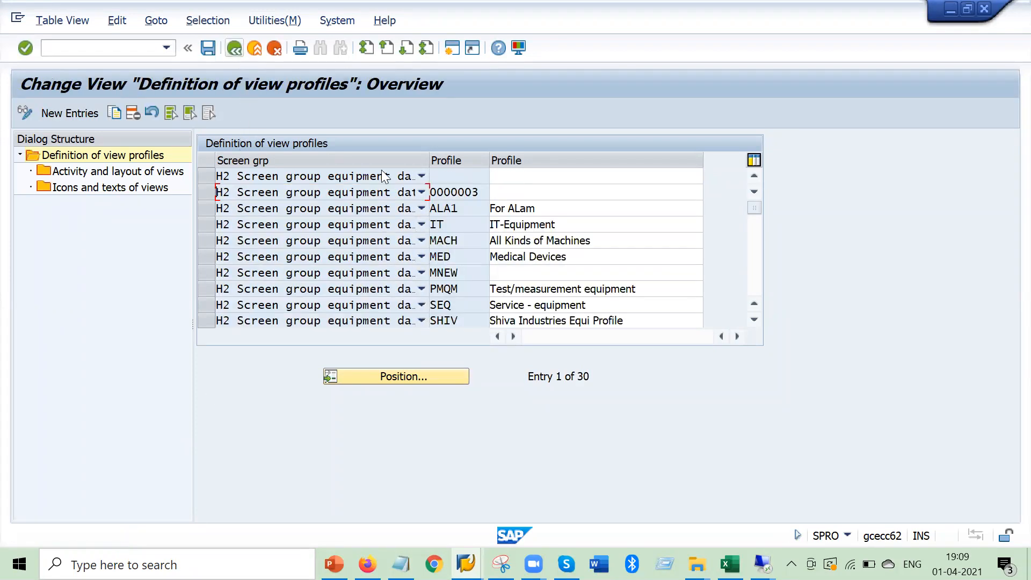
left_click(535, 208)
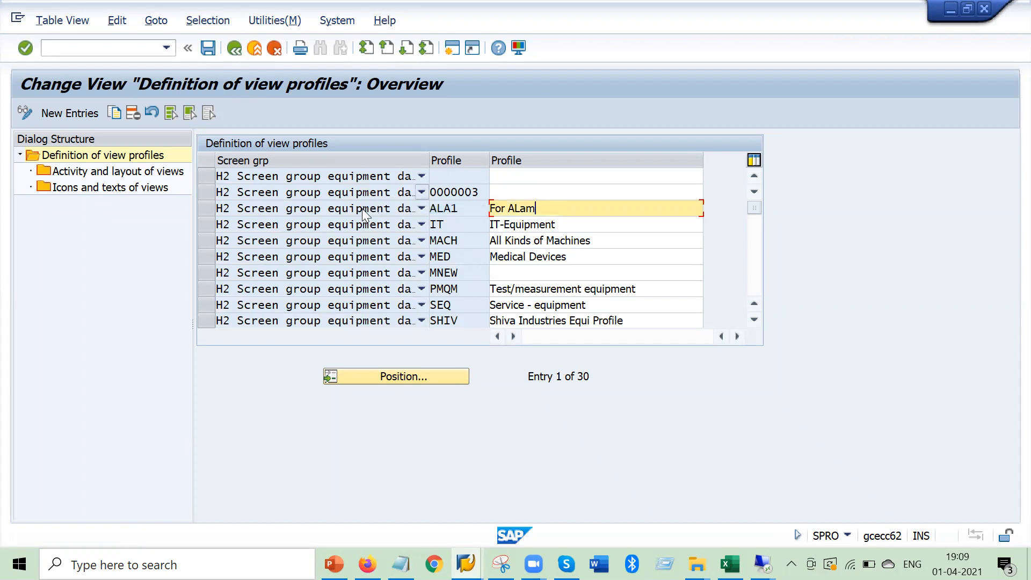
left_click(235, 50)
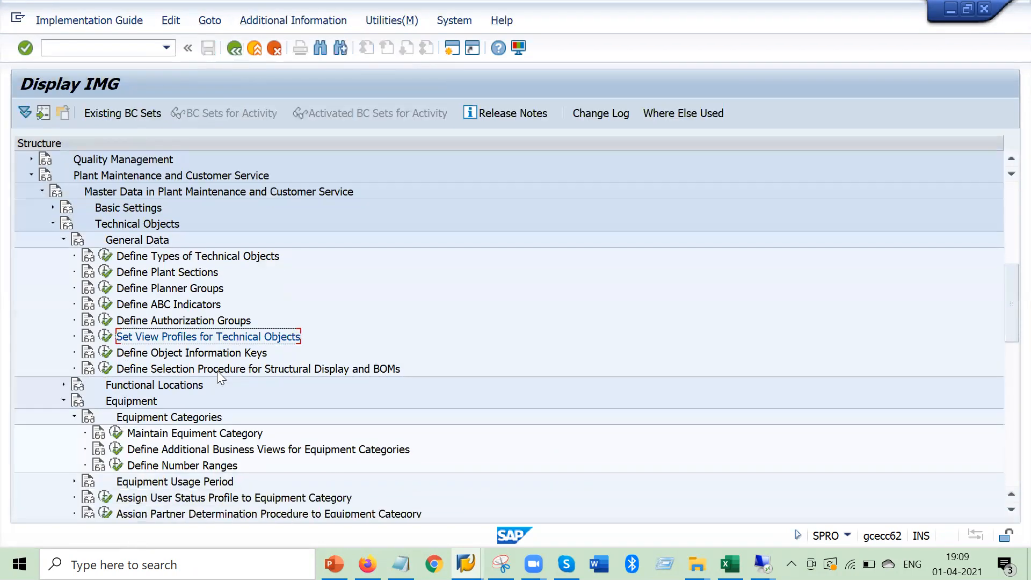
Open Maintain Equipment Category, assign view profile ALA1 to category D (DSD vehicle) and save
scroll(217, 371, "down", 2)
left_click(115, 399)
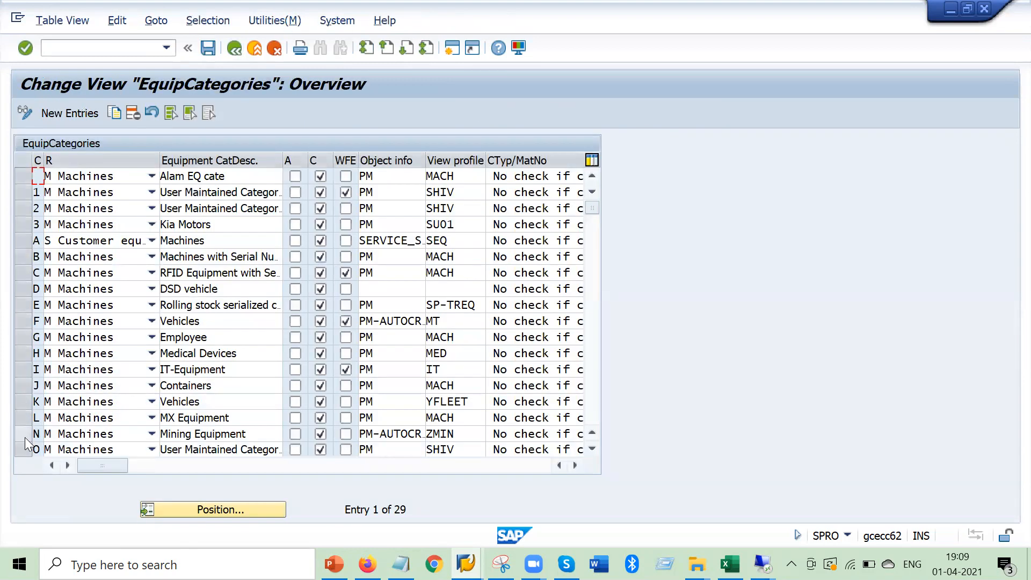
left_click(19, 290)
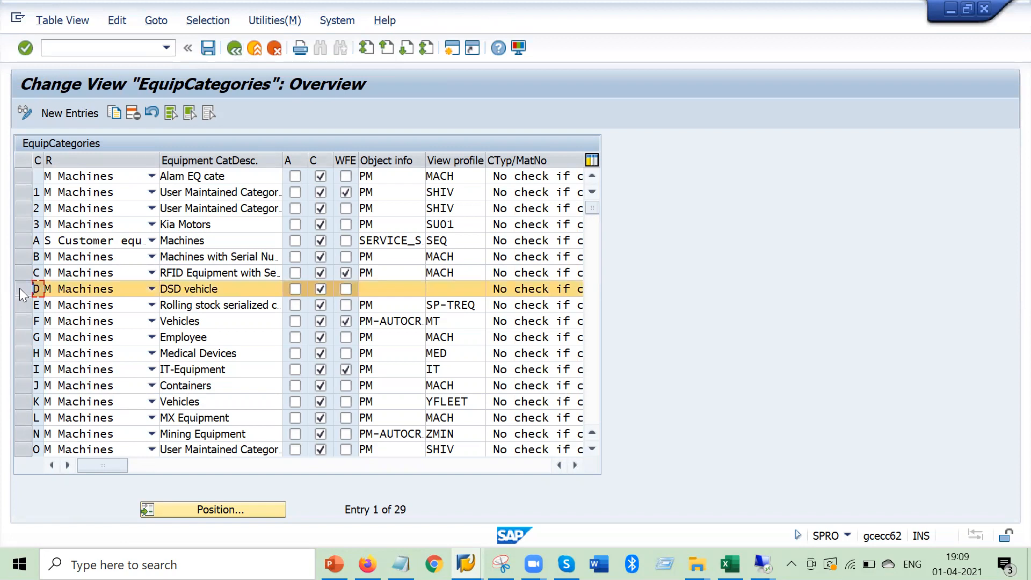
left_click(450, 293)
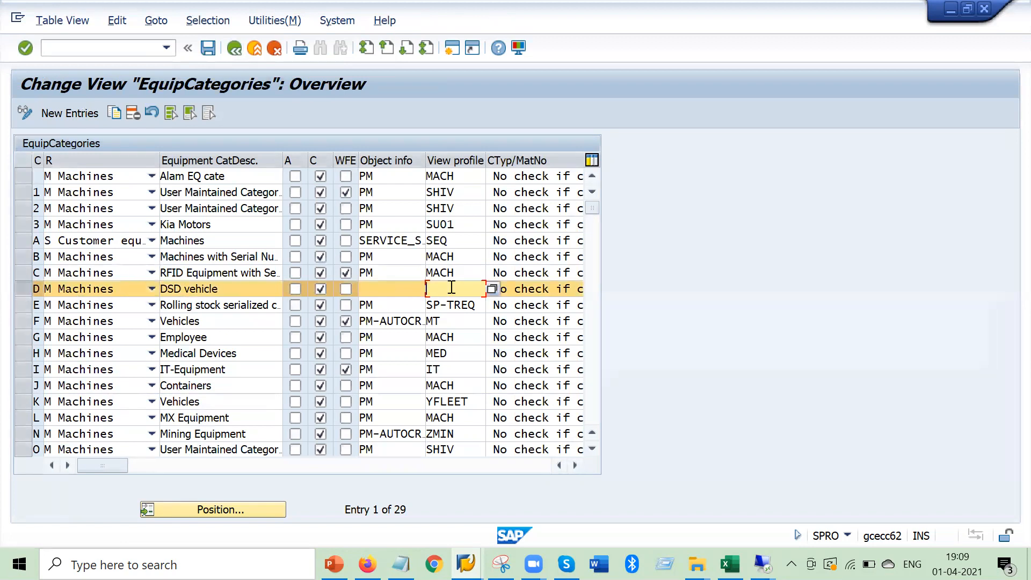
left_click(492, 289)
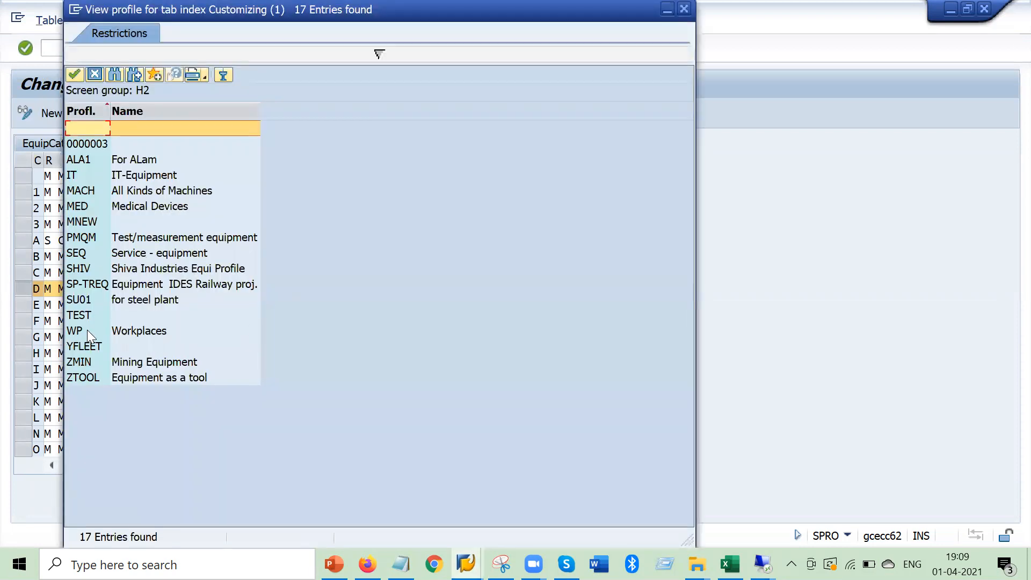
left_click(153, 161)
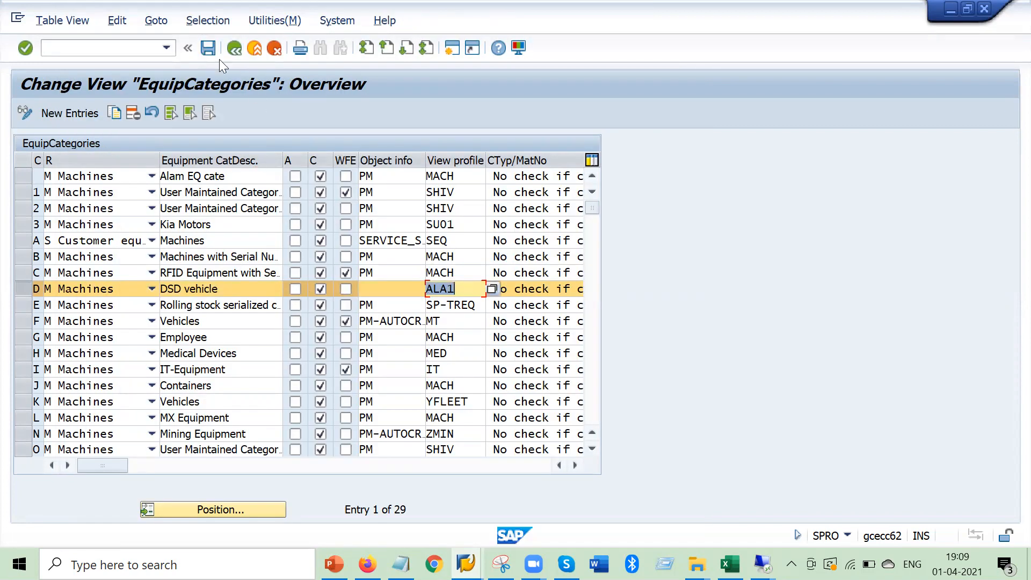
left_click(209, 48)
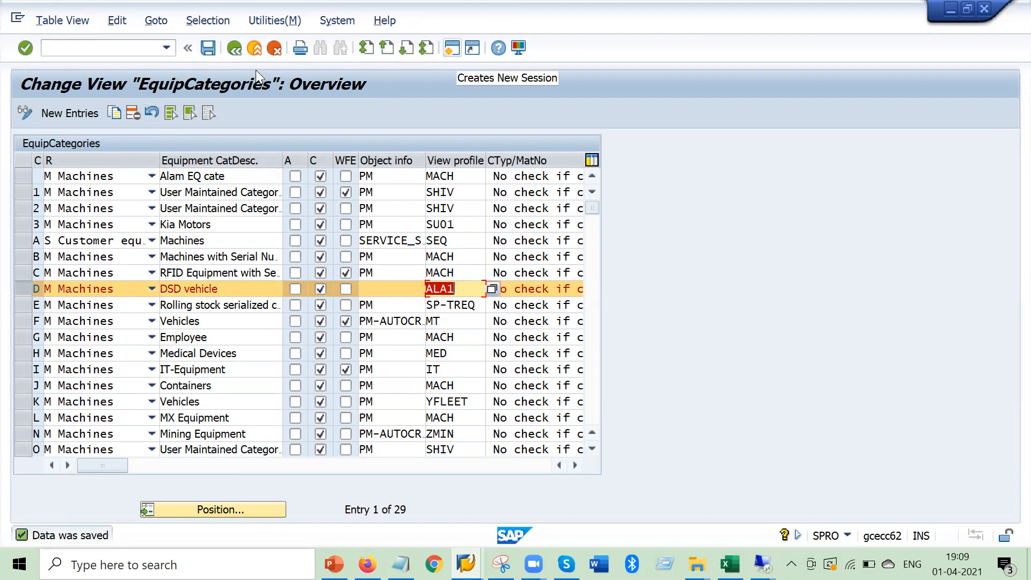
Start IE01 in a new session and open the general data for new equipment of category D, DSD vehicle
left_click(453, 48)
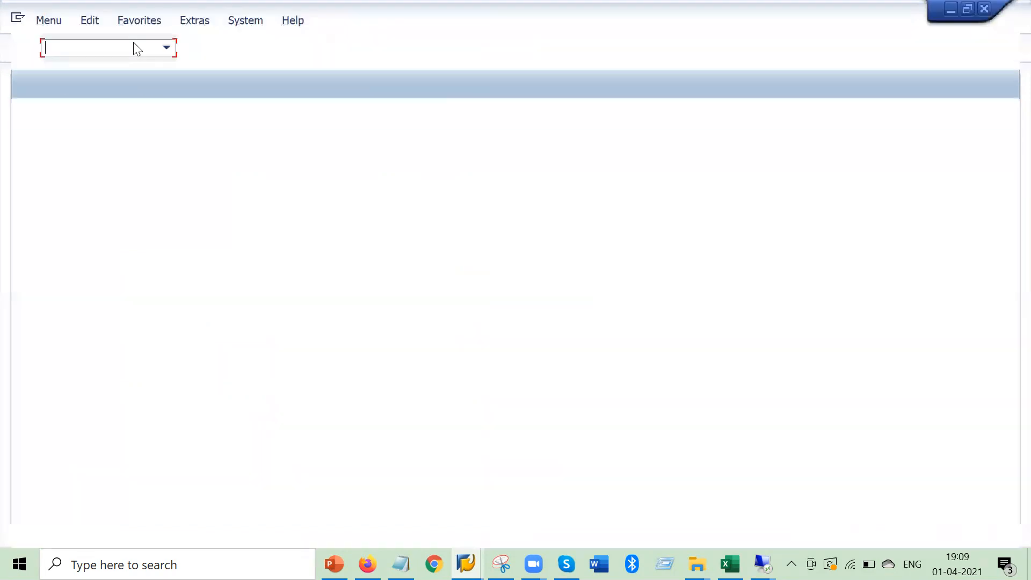
type("ie01")
key("Return")
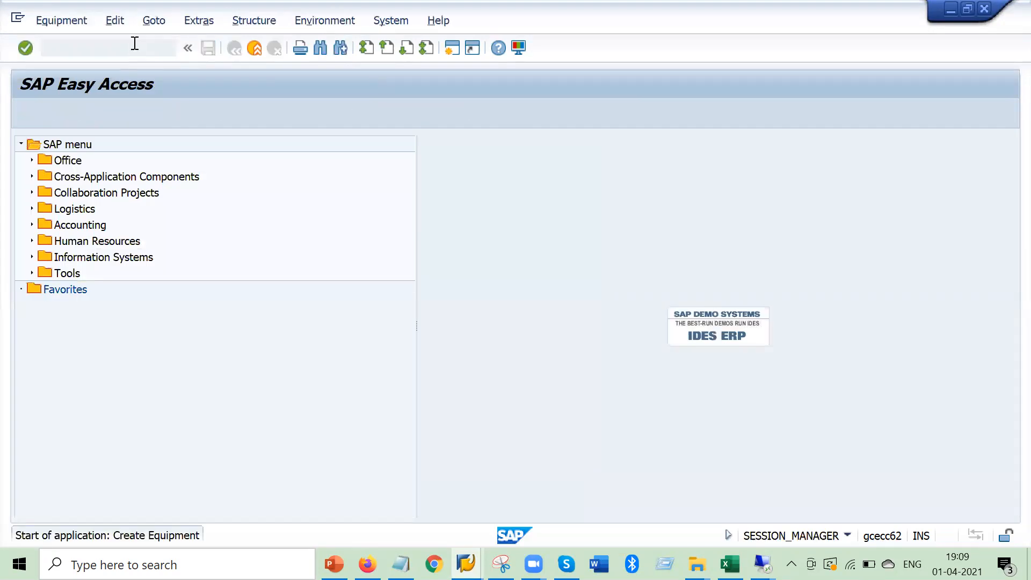
key("Tab")
key("Tab")
type("d")
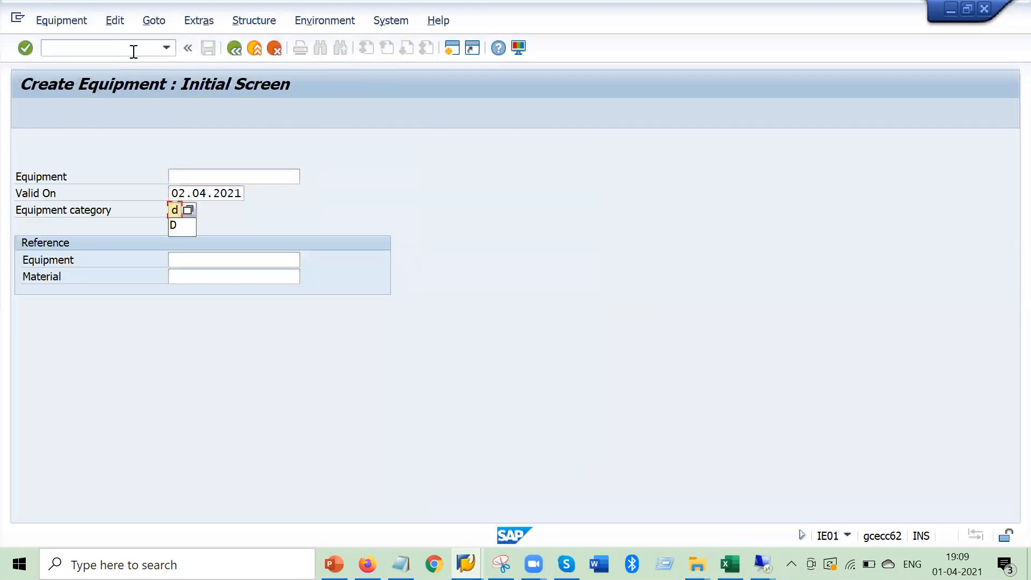
left_click(188, 211)
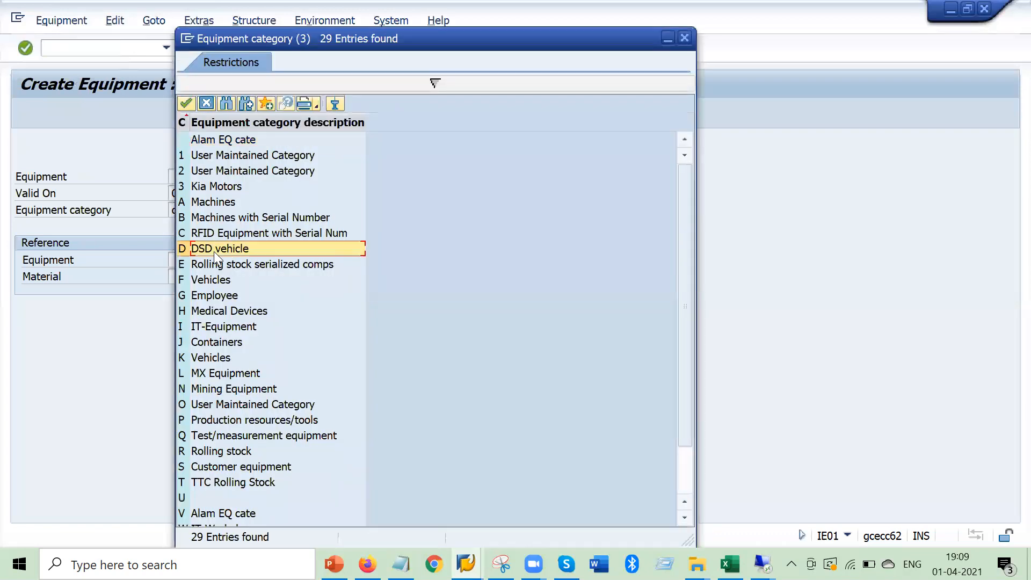
left_click(214, 251)
key("Return")
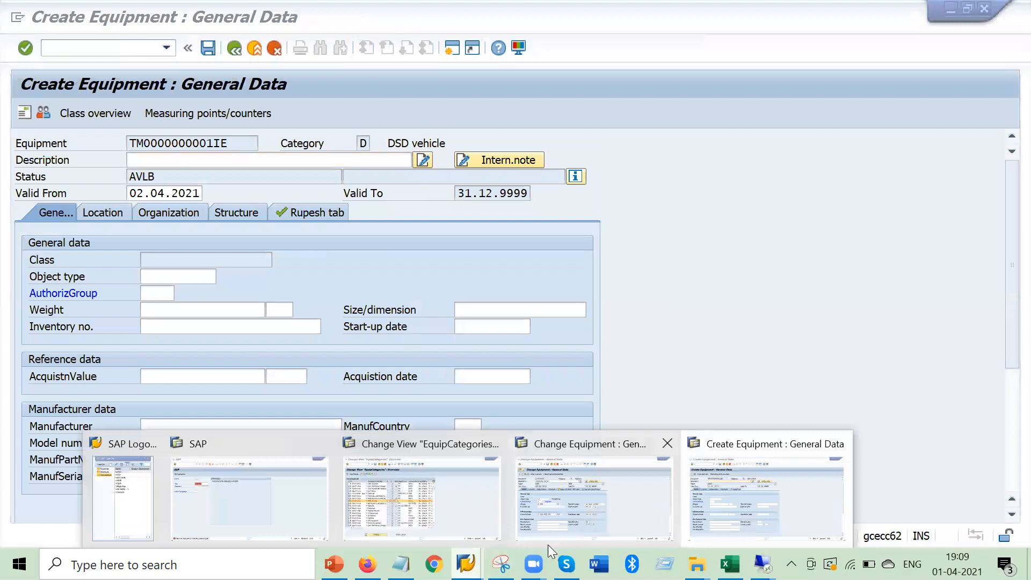
Place the ALA1 snip beside the equipment screen, circle its subscreen numbers and mark off the sequence columns with the pen
left_click(500, 564)
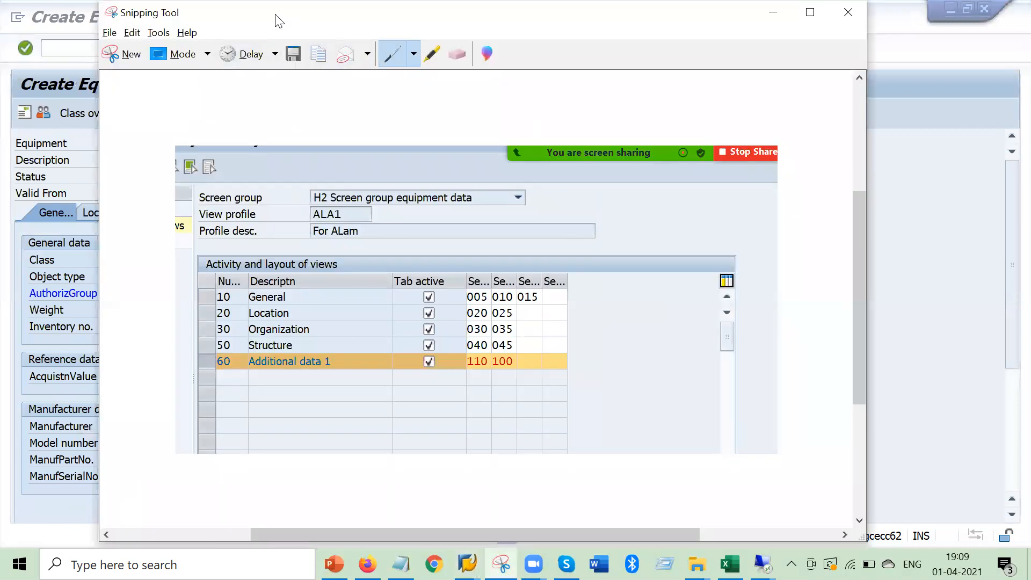
left_click_drag(279, 21, 699, 98)
mouse_move(466, 564)
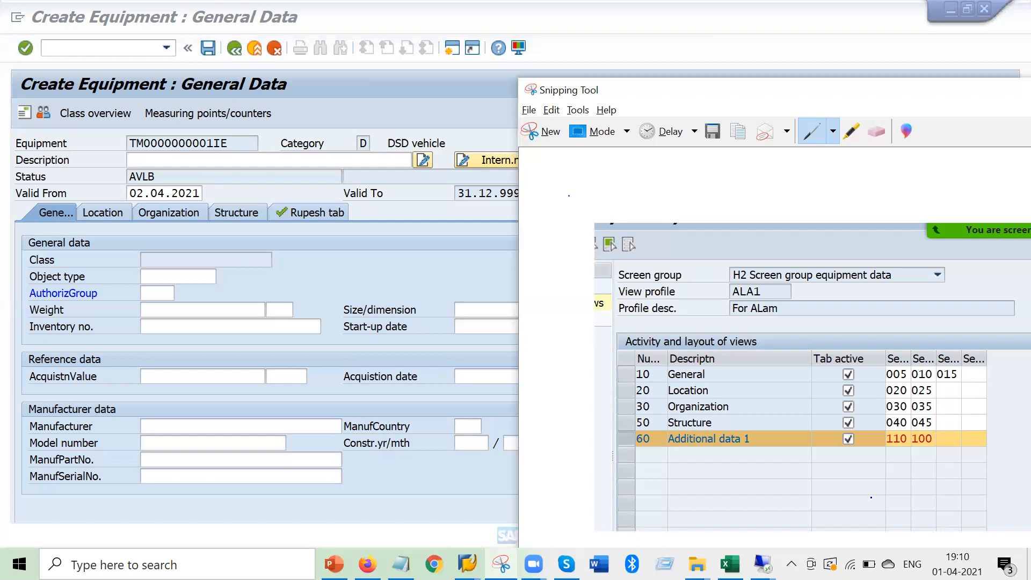
mouse_move(1020, 432)
left_mouse_down()
mouse_move(996, 411)
mouse_move(866, 408)
mouse_move(966, 414)
left_mouse_up()
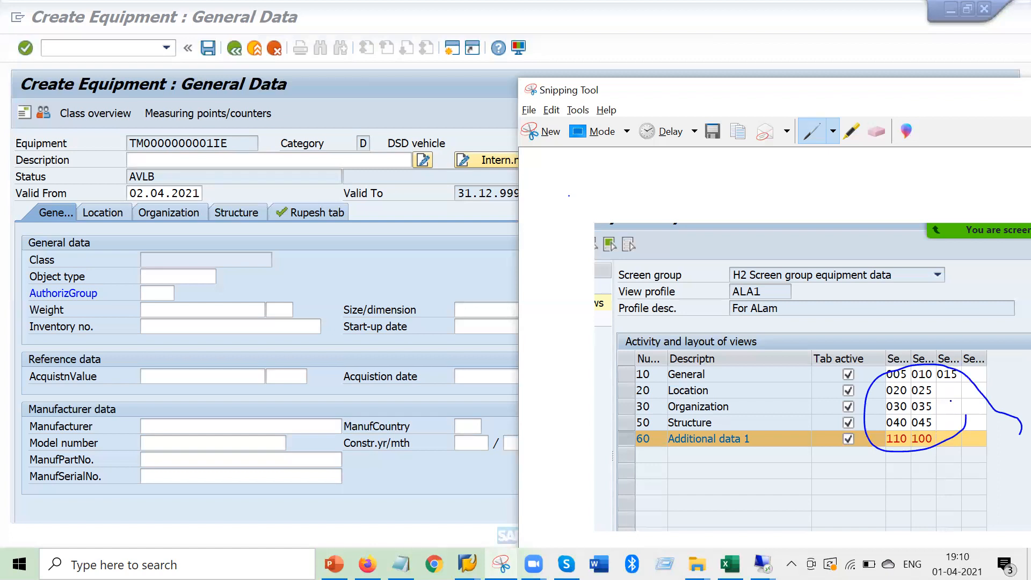
mouse_move(912, 376)
left_mouse_down()
mouse_move(909, 446)
mouse_move(944, 430)
left_mouse_up()
Reposition the snip beside the equipment tabs and circle the whole subscreen area and the Additional data 1 numbers 110 and 100
left_click_drag(858, 90, 434, 84)
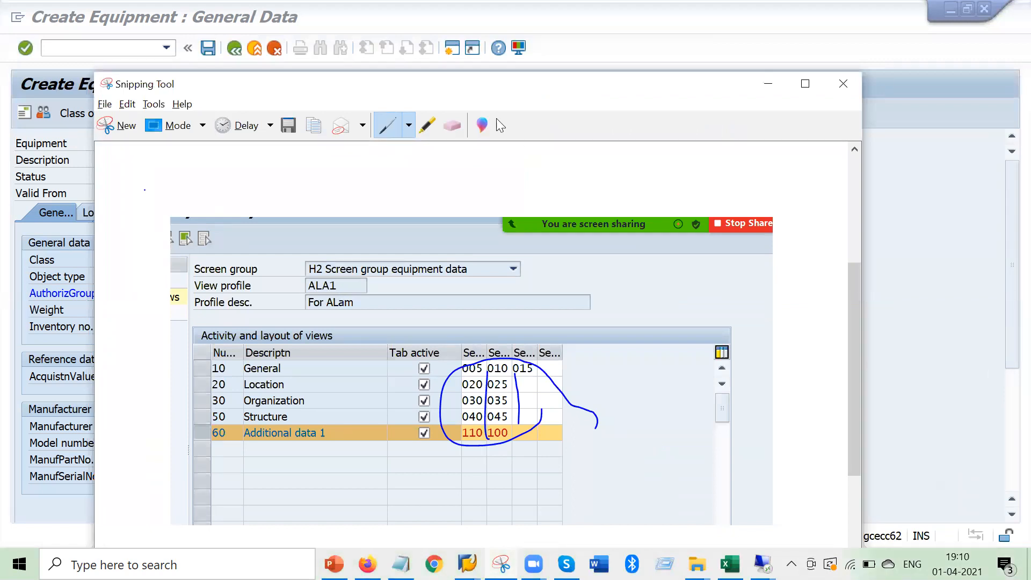
left_click_drag(496, 86, 876, 109)
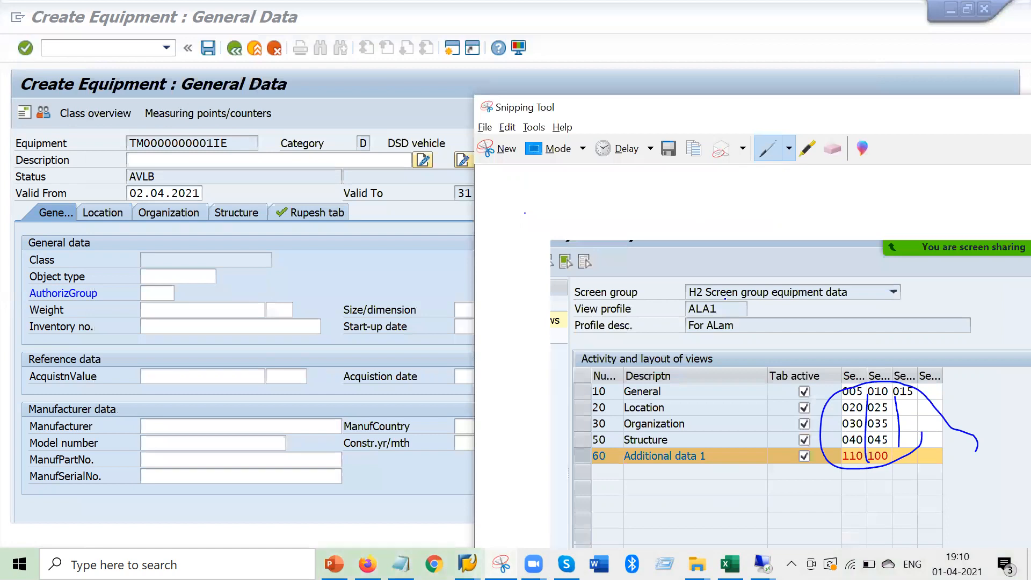
mouse_move(965, 377)
left_mouse_down()
mouse_move(939, 355)
mouse_move(808, 497)
mouse_move(1007, 408)
mouse_move(934, 355)
left_mouse_up()
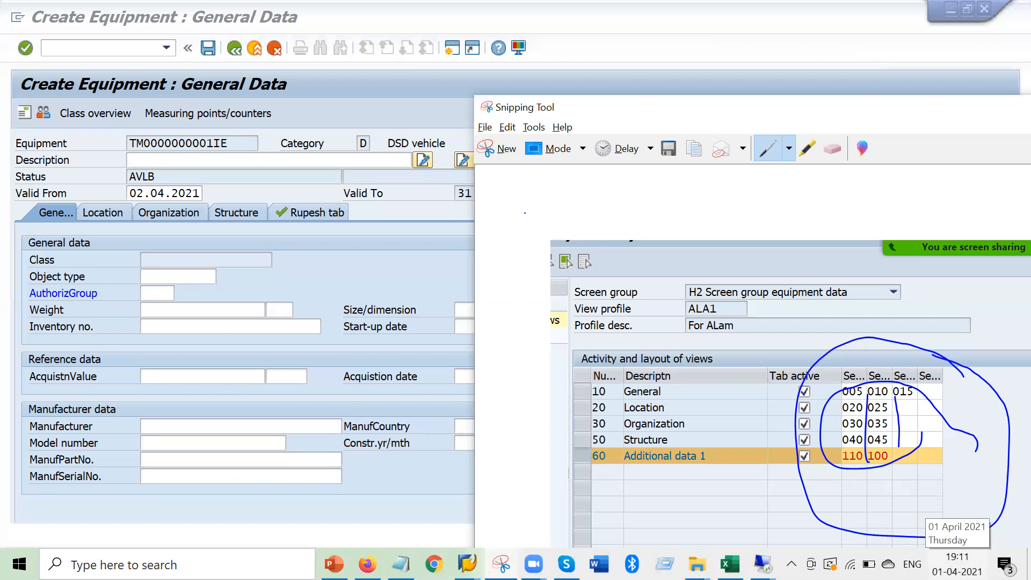
mouse_move(999, 468)
left_mouse_down()
mouse_move(902, 420)
mouse_move(918, 446)
mouse_move(907, 458)
left_mouse_up()
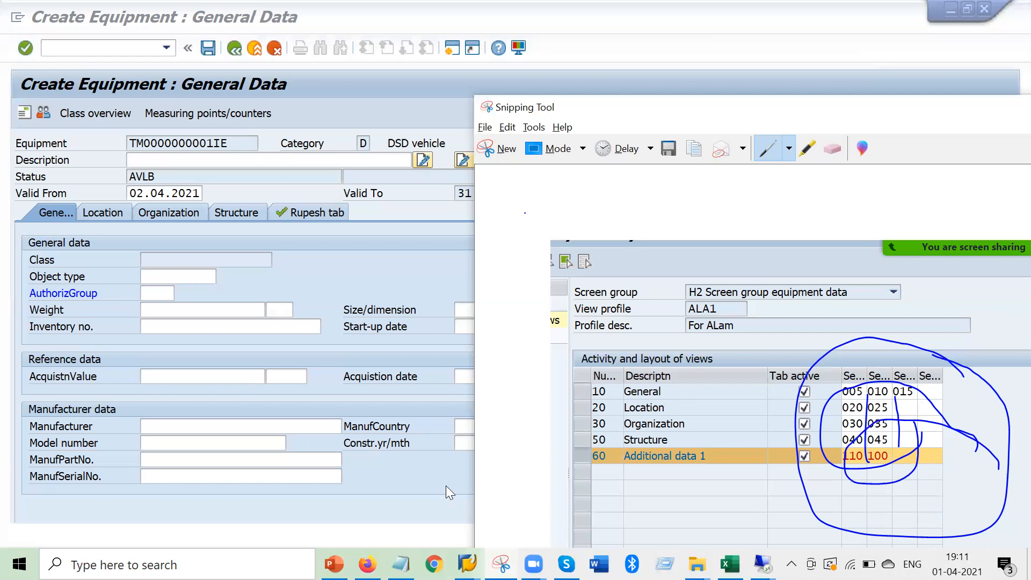
Return to the equipment categories, compare the view profiles assigned to categories D and V, and select the category V row
mouse_move(466, 561)
left_click(408, 511)
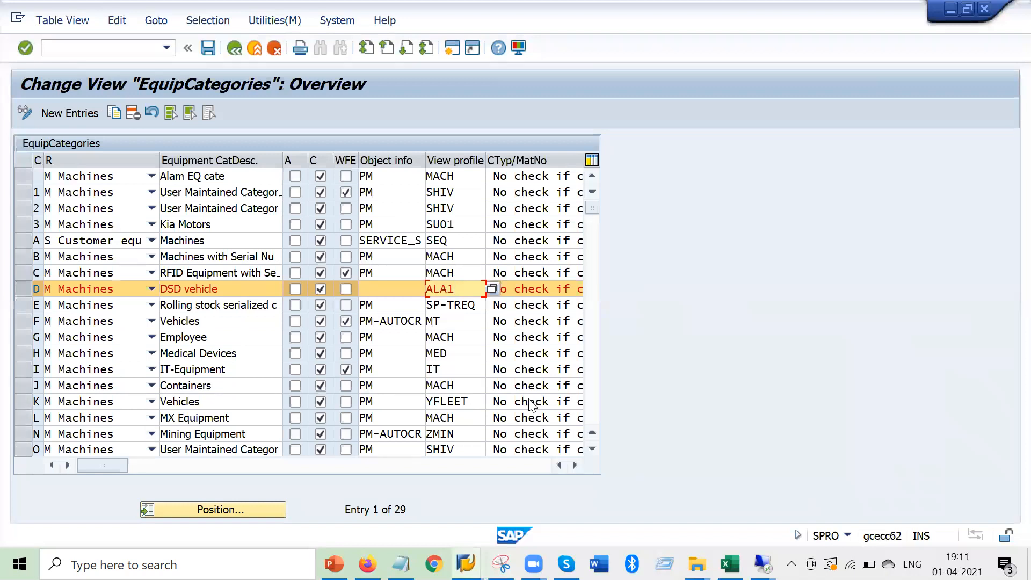
left_click(593, 405)
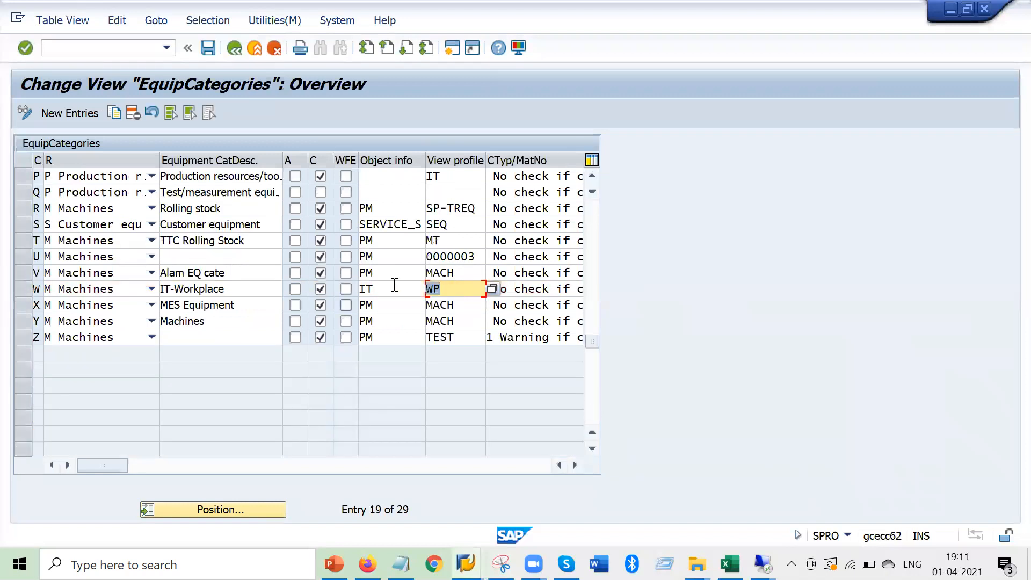
left_click(594, 229)
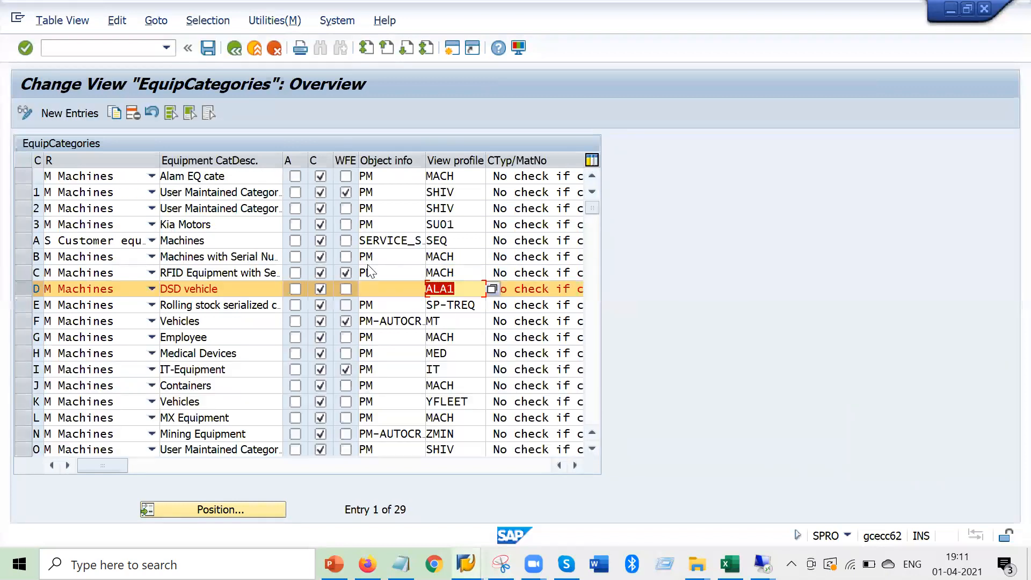
left_click(451, 321)
left_click(587, 414)
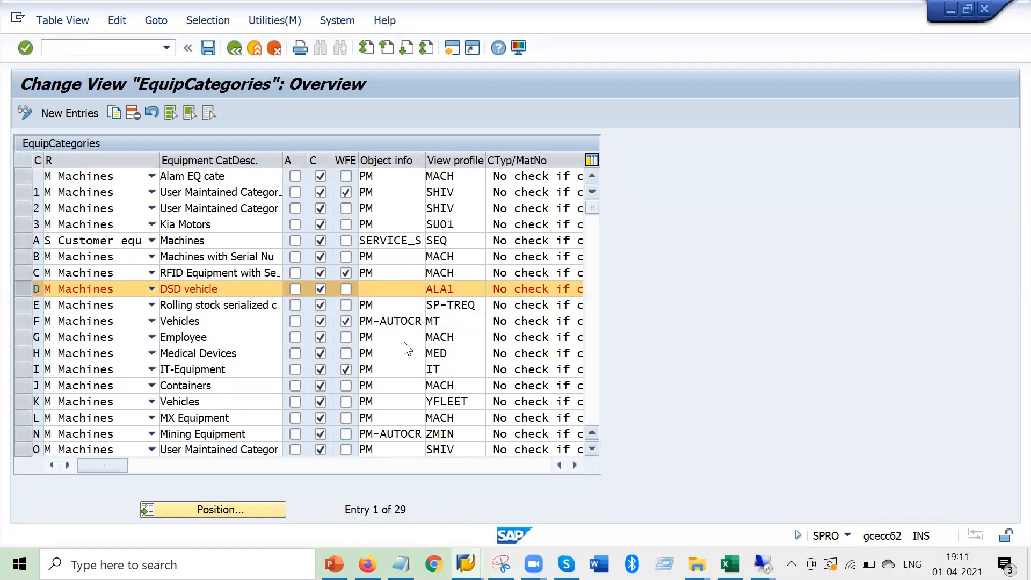
left_click(23, 272)
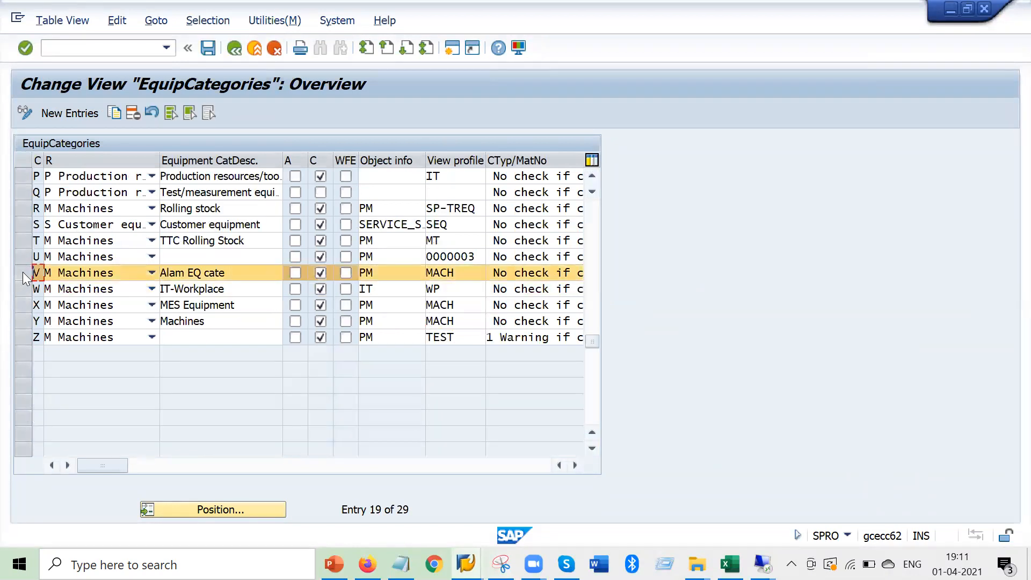
Start IE01 in another session and try to create equipment with category V
left_click(452, 48)
type("ie01")
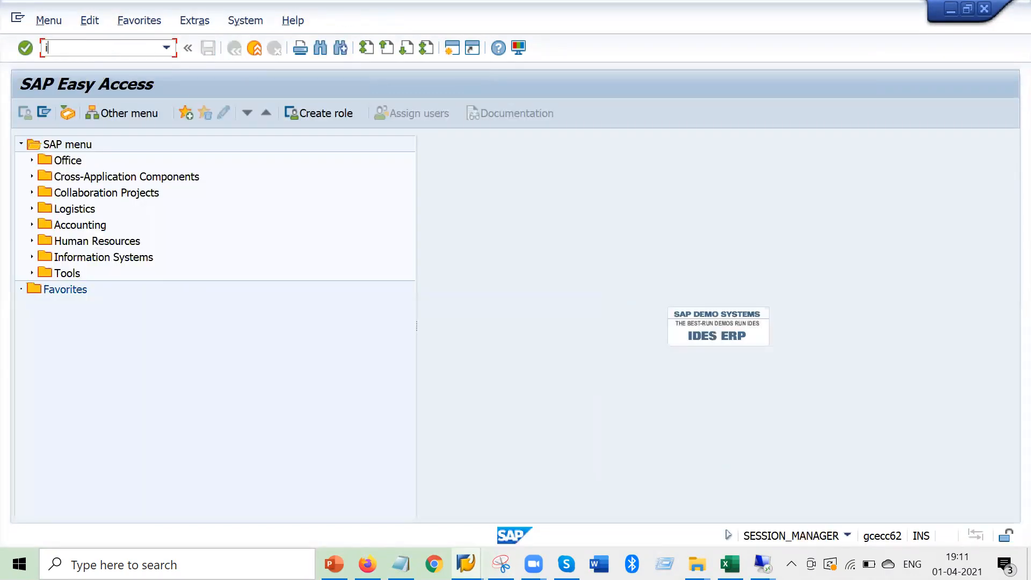
key("Return")
key("Tab")
key("Tab")
type("V")
key("Return")
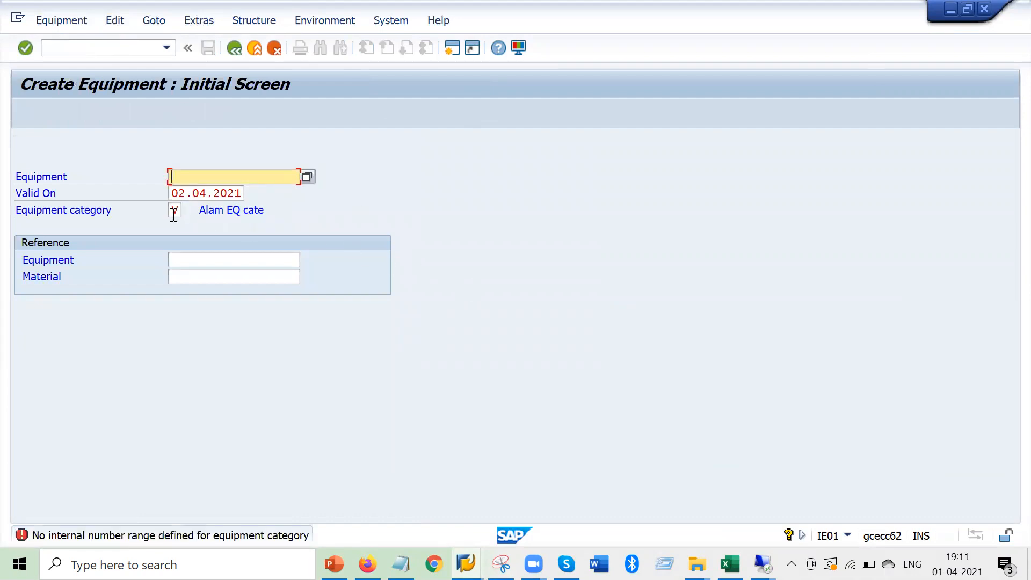
Return to the equipment categories overview and examine category D's view profile and object information entries
key("alt+Tab")
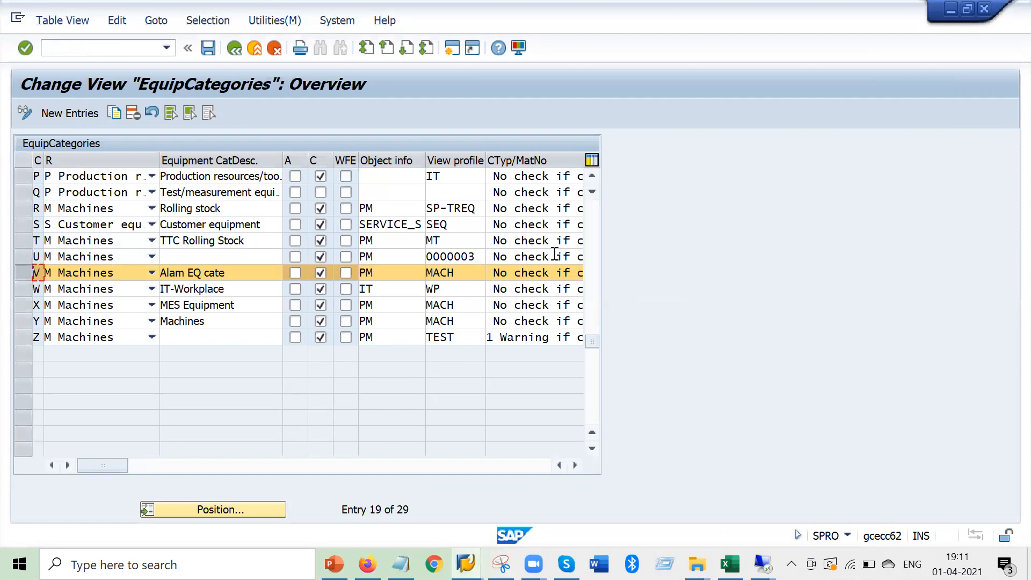
scroll(590, 237, "up", 6)
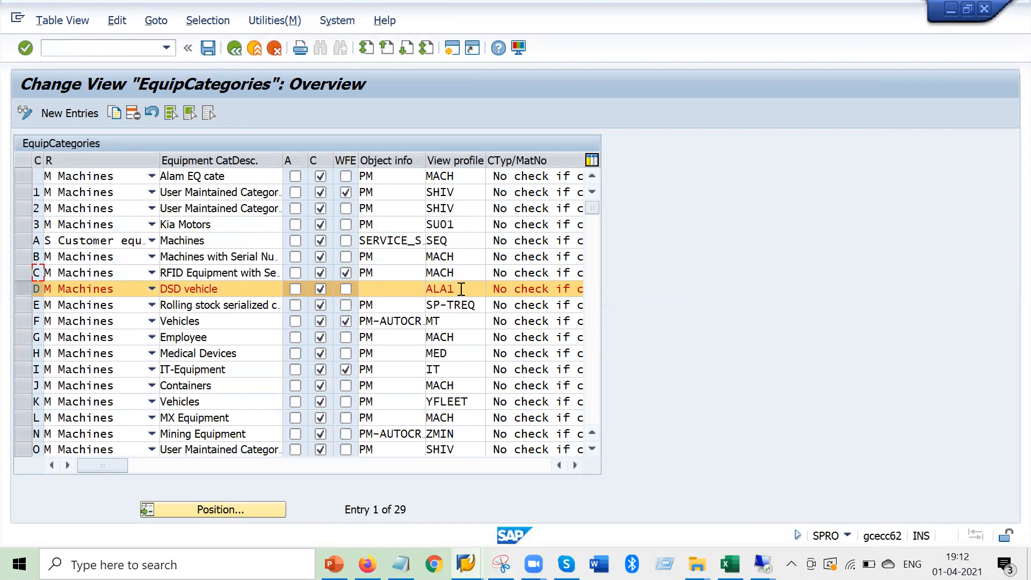
left_click_drag(461, 288, 408, 288)
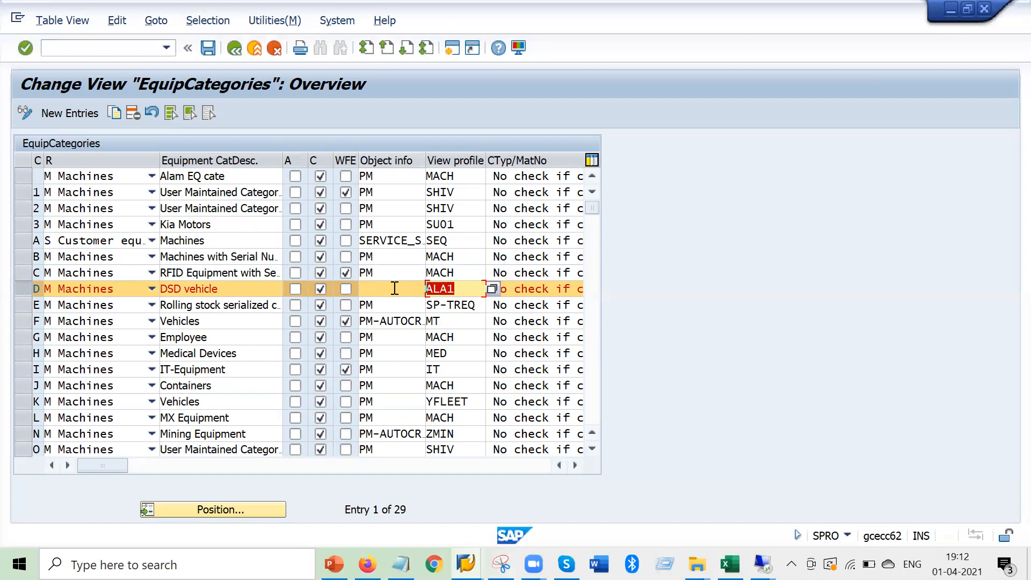
left_click(394, 288)
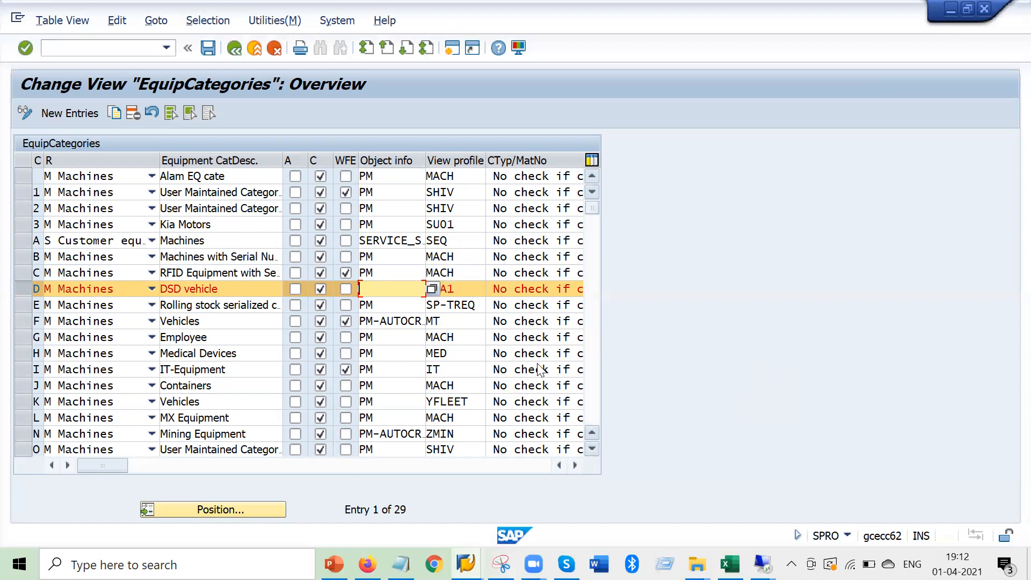
Switch to Google Drive in the browser and open the Ala Shr Mur folder in My Drive
key("alt+Tab")
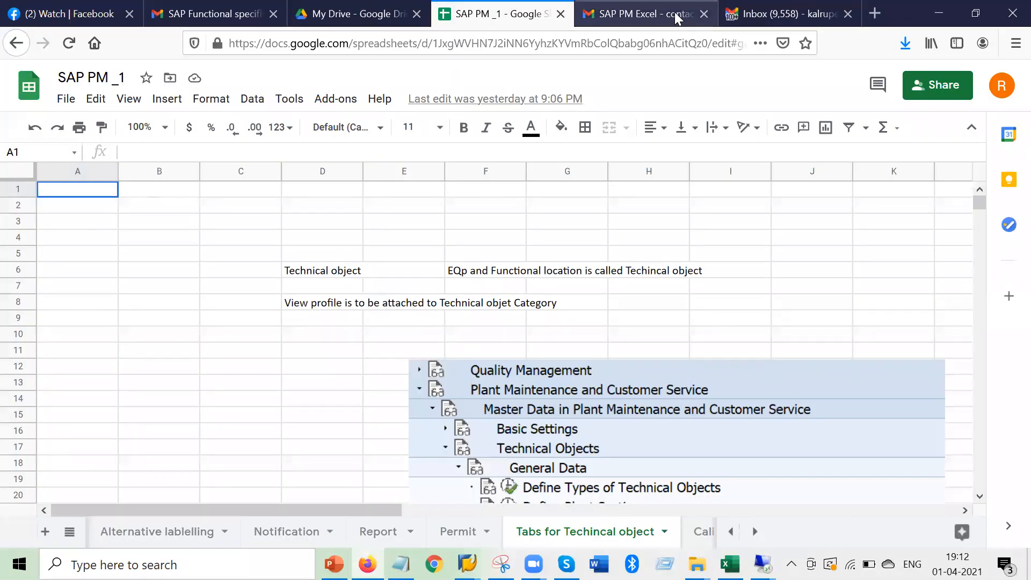
left_click(365, 13)
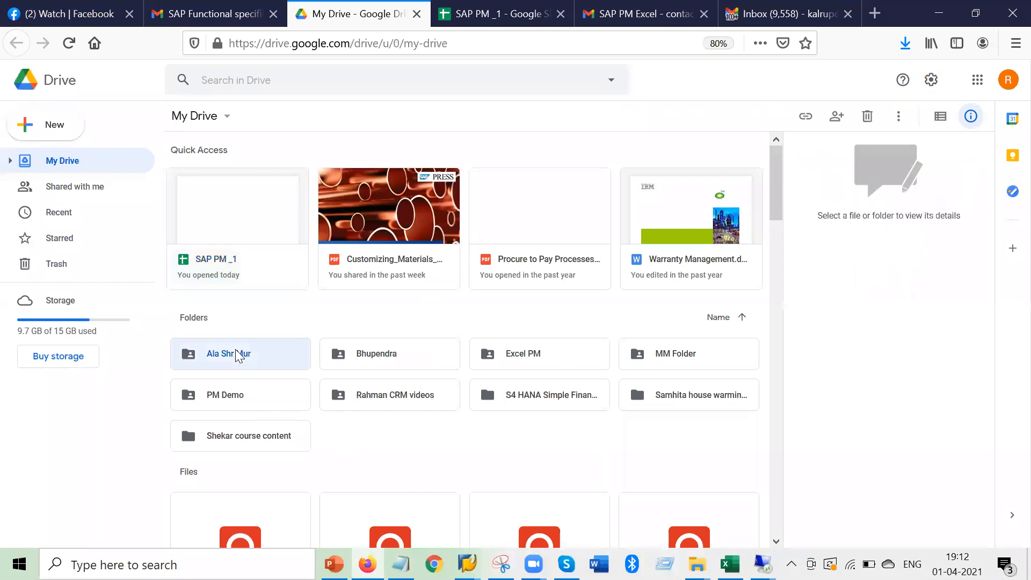
double_click(234, 354)
Create a new folder named 01_04_2021_BOM inside the current Drive folder and open it
right_click(406, 301)
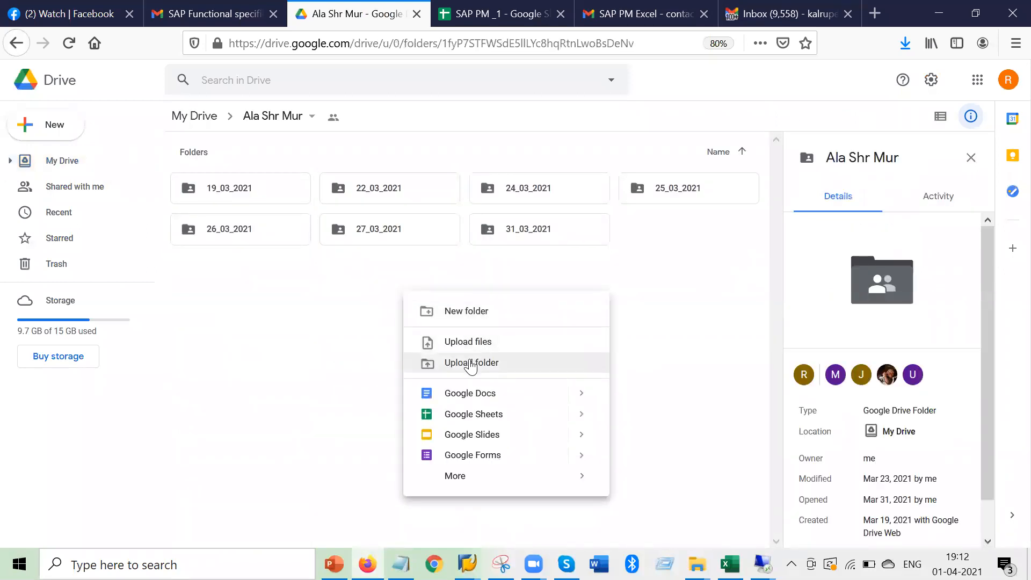
left_click(389, 377)
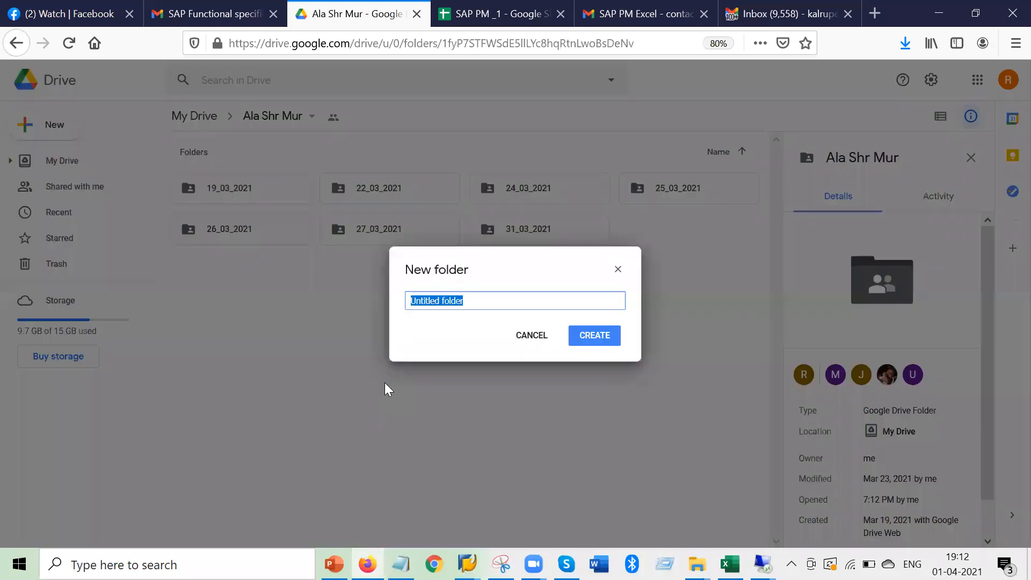
type("01_04_")
type("2021_")
type("BKM")
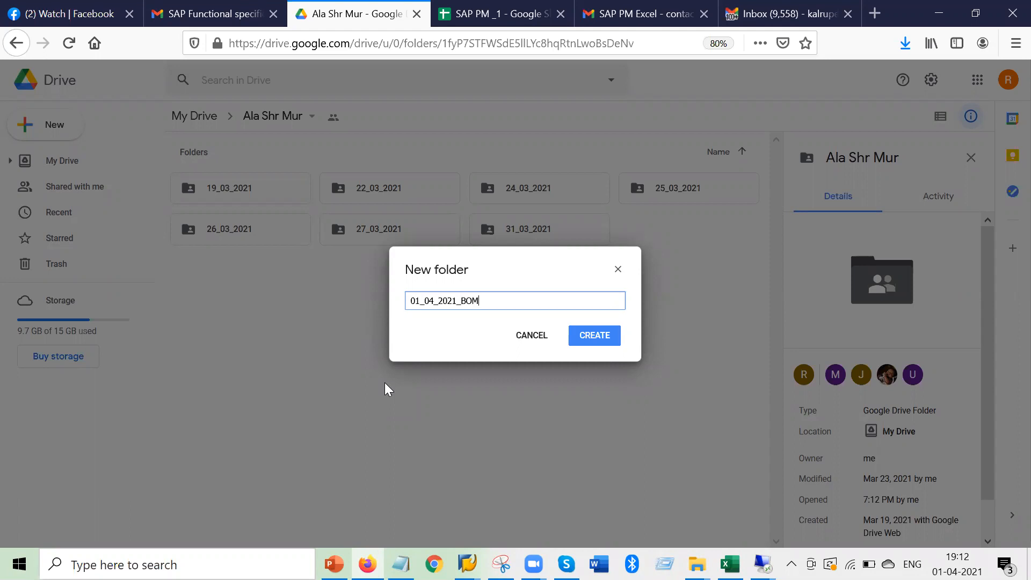
key("Return")
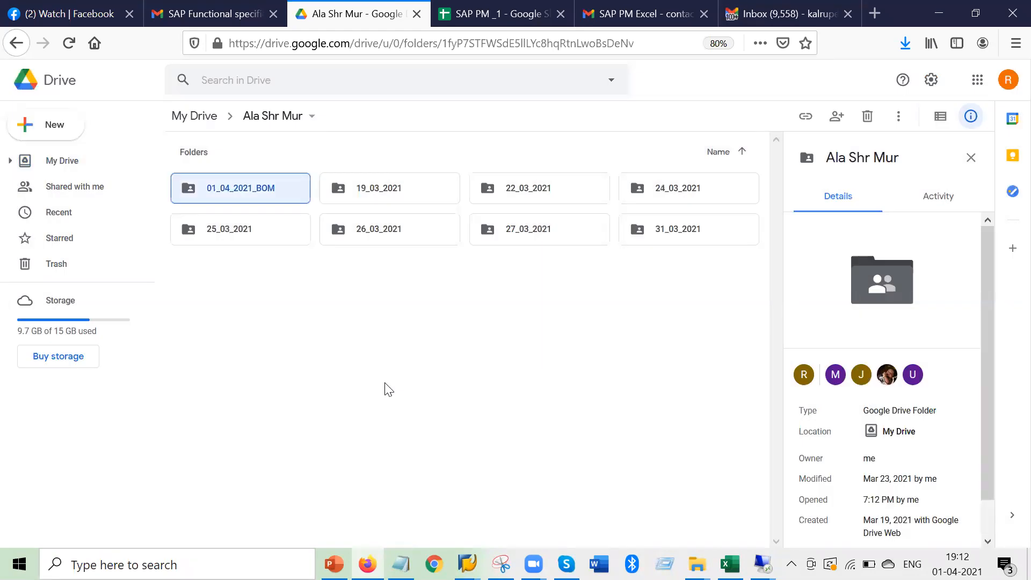
double_click(243, 190)
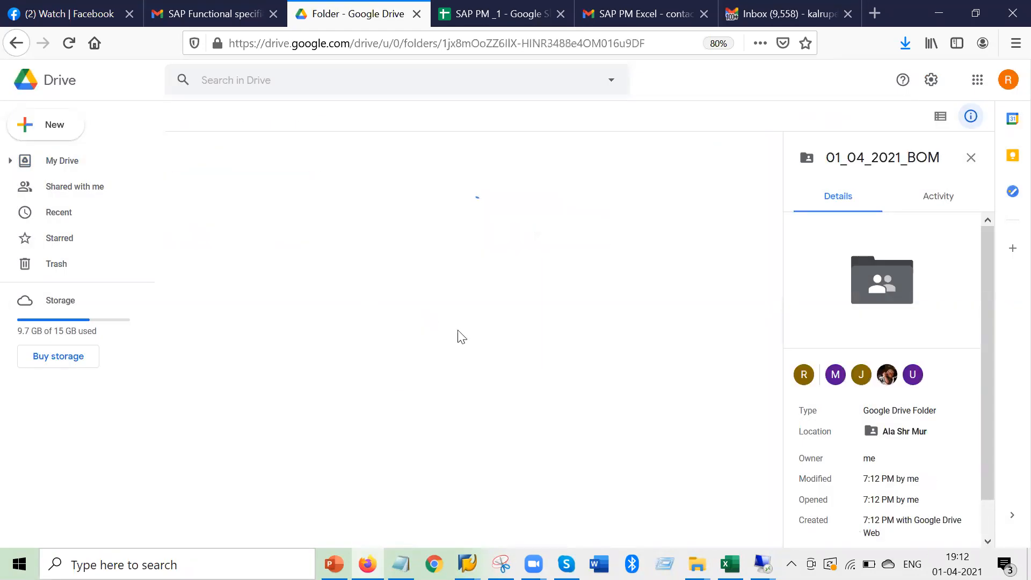